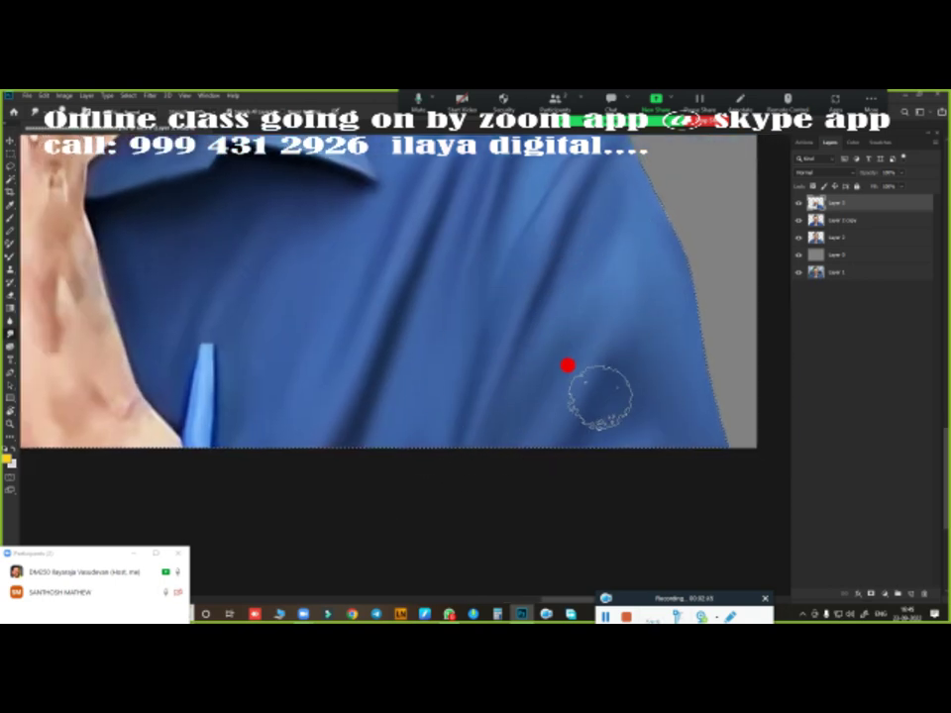
Step: Retouch and smooth the blue shirt's edge along the shoulder seam with the mixer brush
scroll(525, 397, "left", 3)
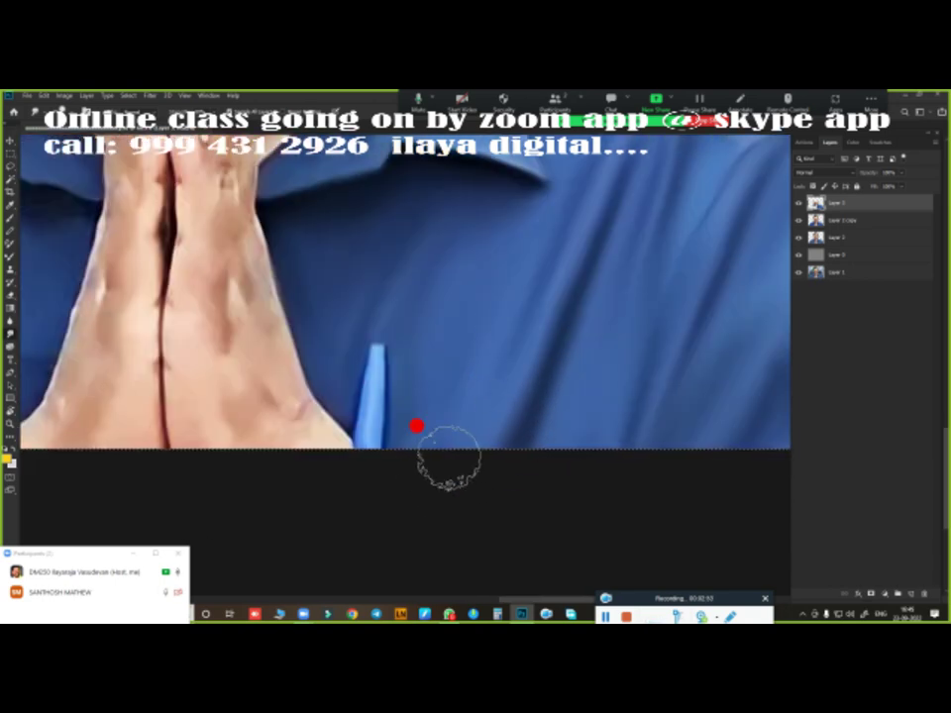
scroll(416, 426, "up", 5)
scroll(528, 437, "left", 5)
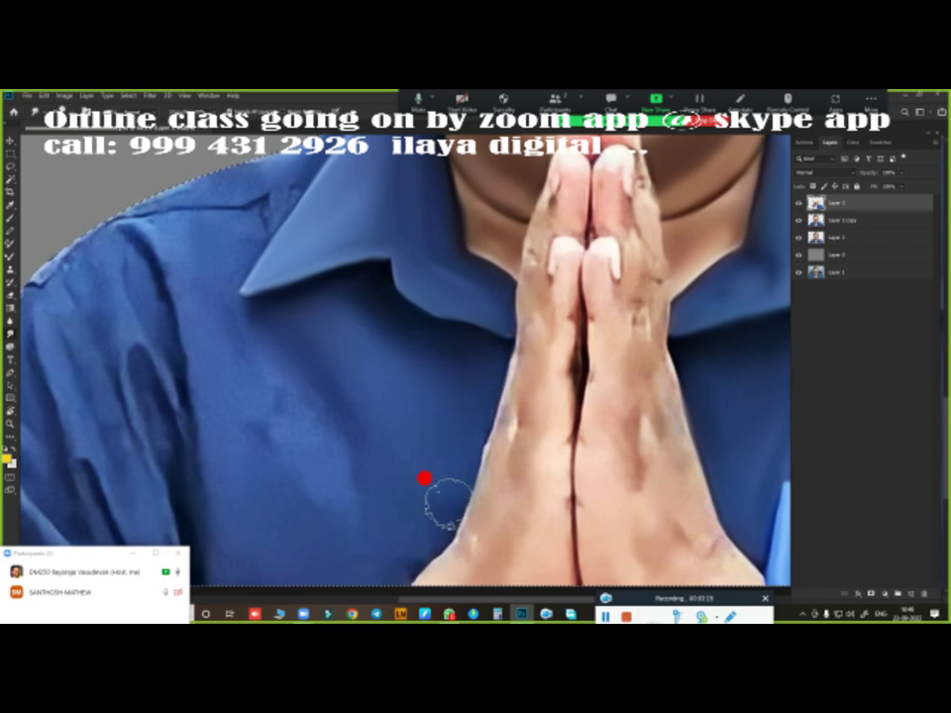
scroll(346, 307, "down", 3)
scroll(347, 307, "left", 2)
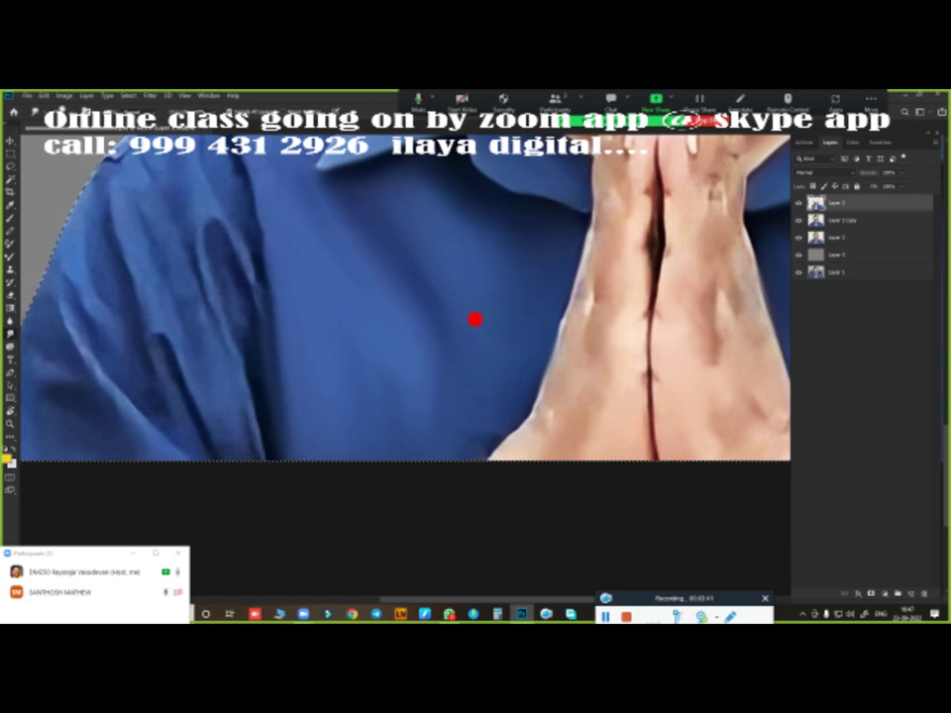
scroll(189, 376, "up", 2)
scroll(189, 377, "left", 4)
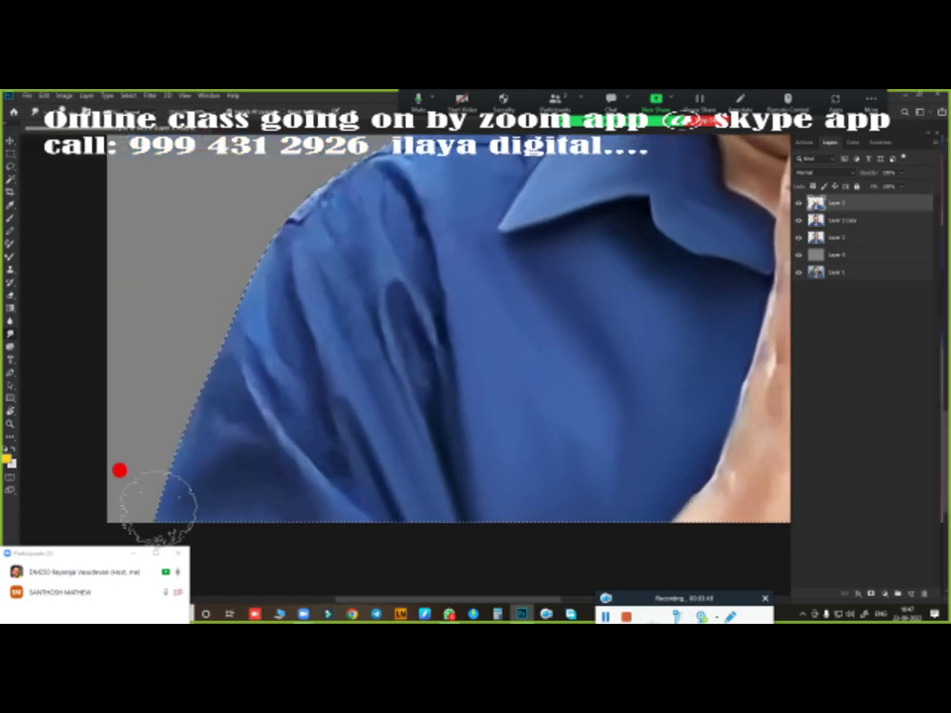
mouse_move(201, 431)
left_mouse_down()
mouse_move(248, 326)
mouse_move(140, 376)
mouse_move(256, 387)
mouse_move(262, 347)
mouse_move(416, 369)
mouse_move(363, 205)
left_mouse_up()
scroll(346, 179, "up", 2)
scroll(346, 178, "right", 2)
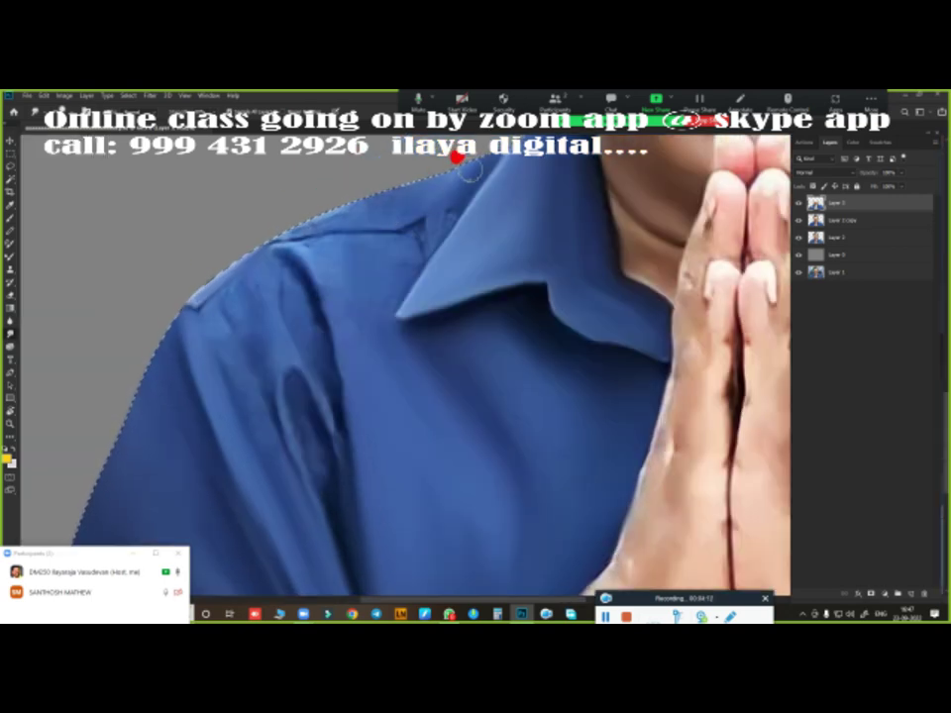
mouse_move(439, 156)
left_mouse_down()
mouse_move(305, 193)
mouse_move(187, 281)
mouse_move(264, 253)
mouse_move(286, 273)
mouse_move(296, 472)
left_mouse_up()
Step: Repaint the shirt shading near the collar and shoulder, then start smoothing the right forearm
scroll(317, 336, "down", 3)
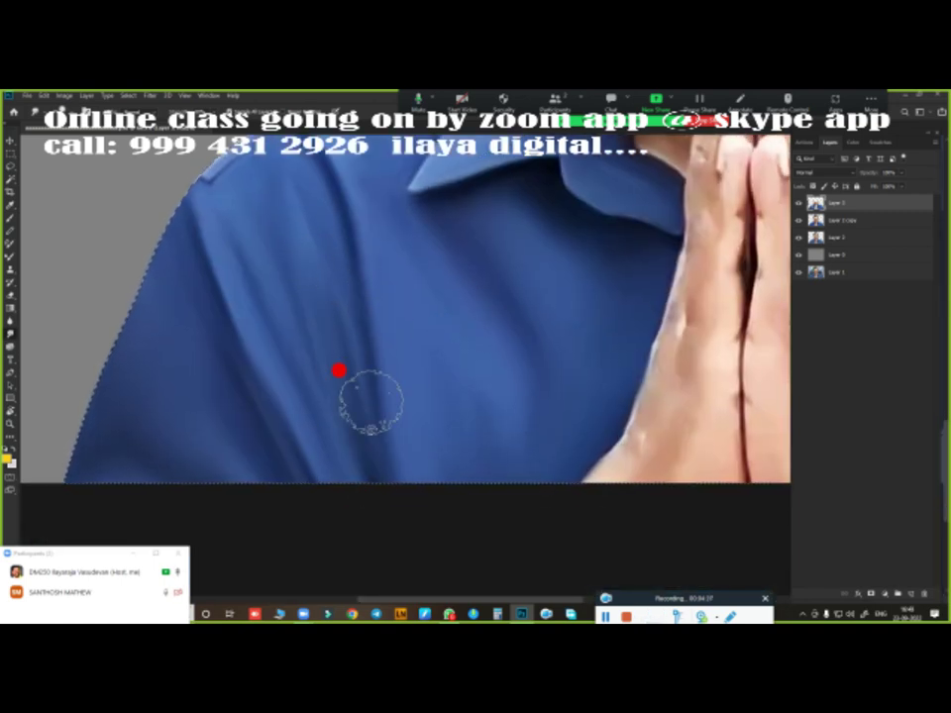
scroll(152, 425, "down", 2)
scroll(289, 440, "up", 5)
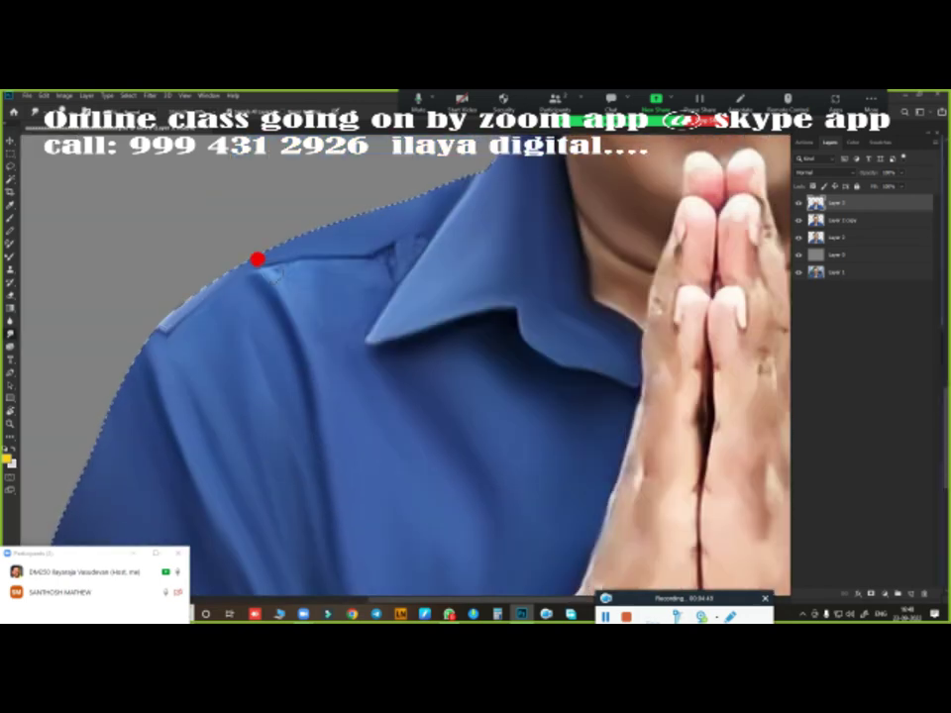
mouse_move(270, 281)
left_mouse_down()
mouse_move(384, 256)
mouse_move(425, 220)
mouse_move(378, 303)
mouse_move(386, 269)
mouse_move(251, 290)
mouse_move(284, 297)
mouse_move(180, 367)
mouse_move(253, 269)
mouse_move(377, 217)
left_mouse_up()
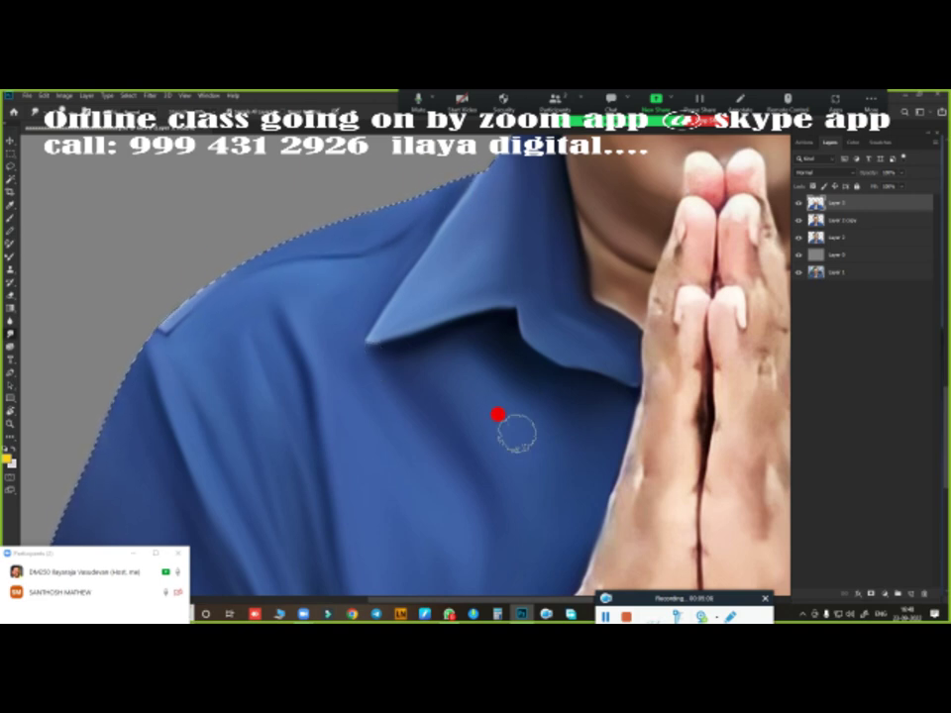
mouse_move(499, 414)
left_mouse_down()
mouse_move(437, 309)
mouse_move(389, 383)
mouse_move(413, 203)
left_mouse_up()
scroll(455, 351, "up", 2)
mouse_move(455, 267)
left_mouse_down()
mouse_move(451, 382)
mouse_move(440, 332)
mouse_move(443, 420)
mouse_move(498, 403)
left_mouse_up()
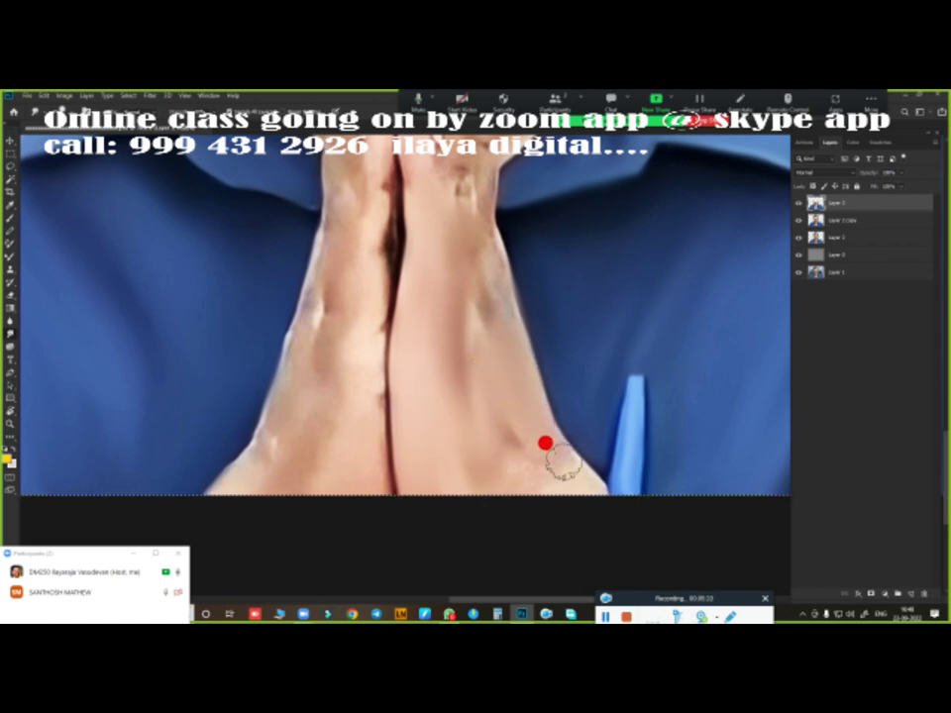
Step: Smooth the skin of the right and left forearms and the joined fingers and palms
left_click_drag(482, 342, 480, 238)
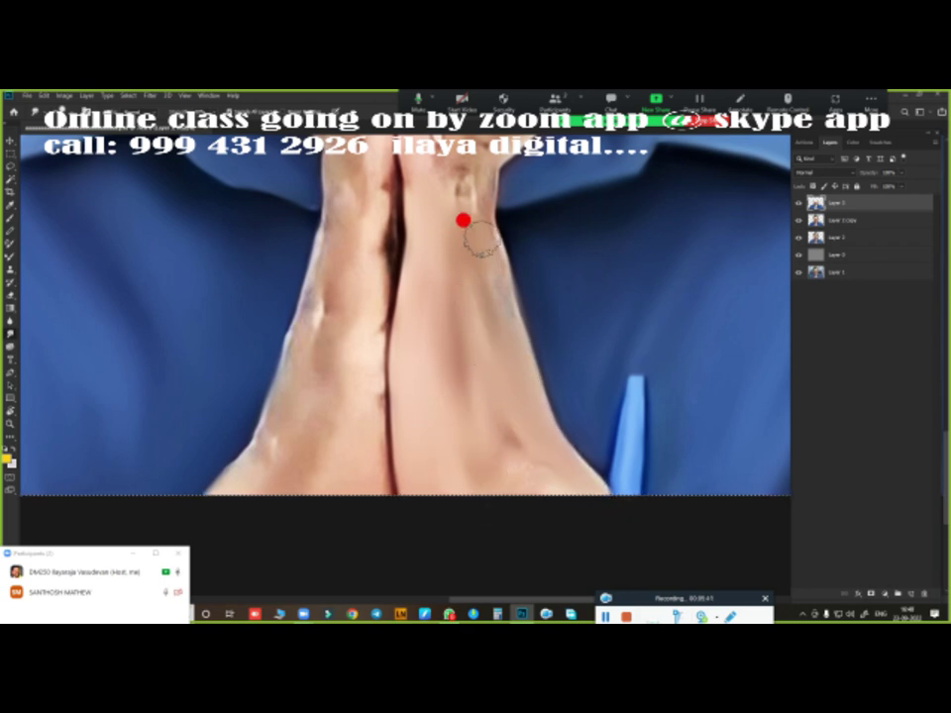
mouse_move(499, 309)
left_mouse_down()
mouse_move(450, 265)
mouse_move(422, 369)
mouse_move(510, 448)
mouse_move(437, 457)
mouse_move(336, 256)
left_mouse_up()
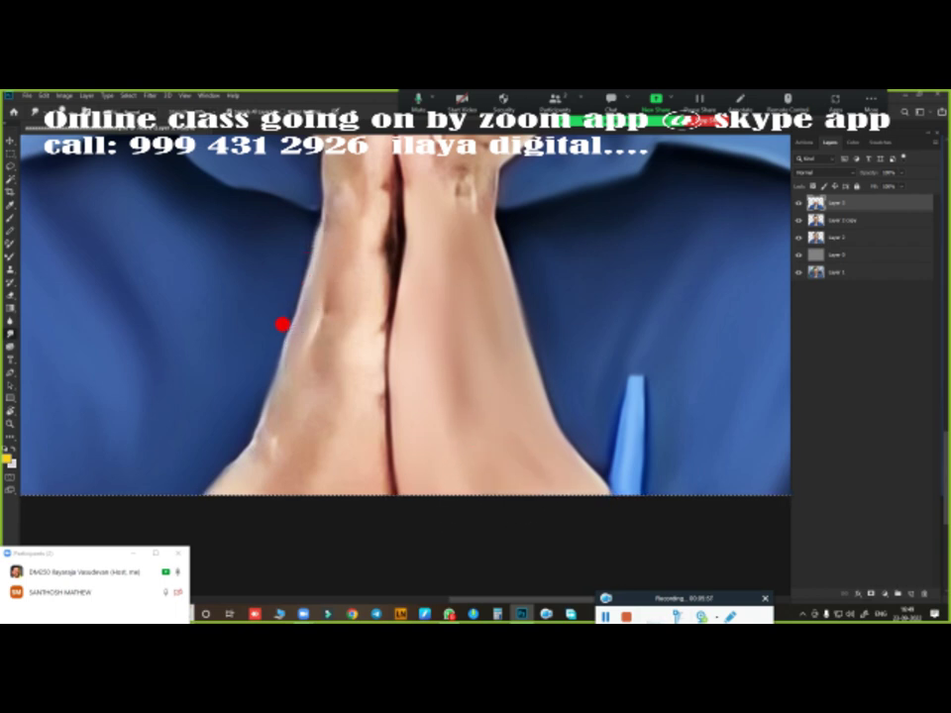
mouse_move(242, 431)
left_mouse_down()
mouse_move(210, 472)
mouse_move(290, 342)
mouse_move(333, 355)
mouse_move(346, 398)
left_mouse_up()
scroll(323, 507, "up", 5)
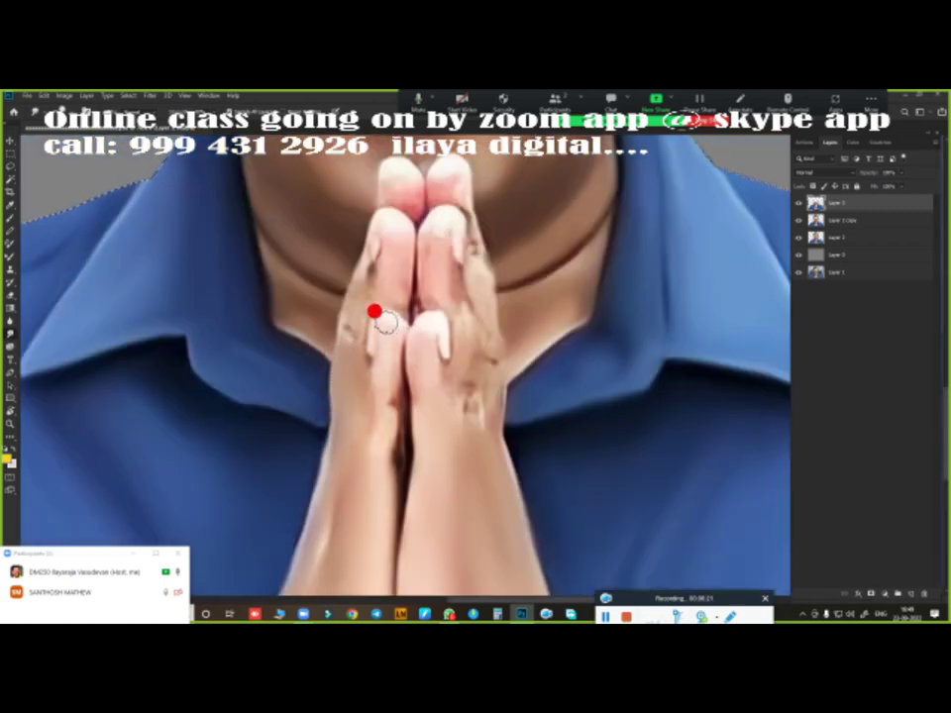
left_click_drag(374, 312, 380, 510)
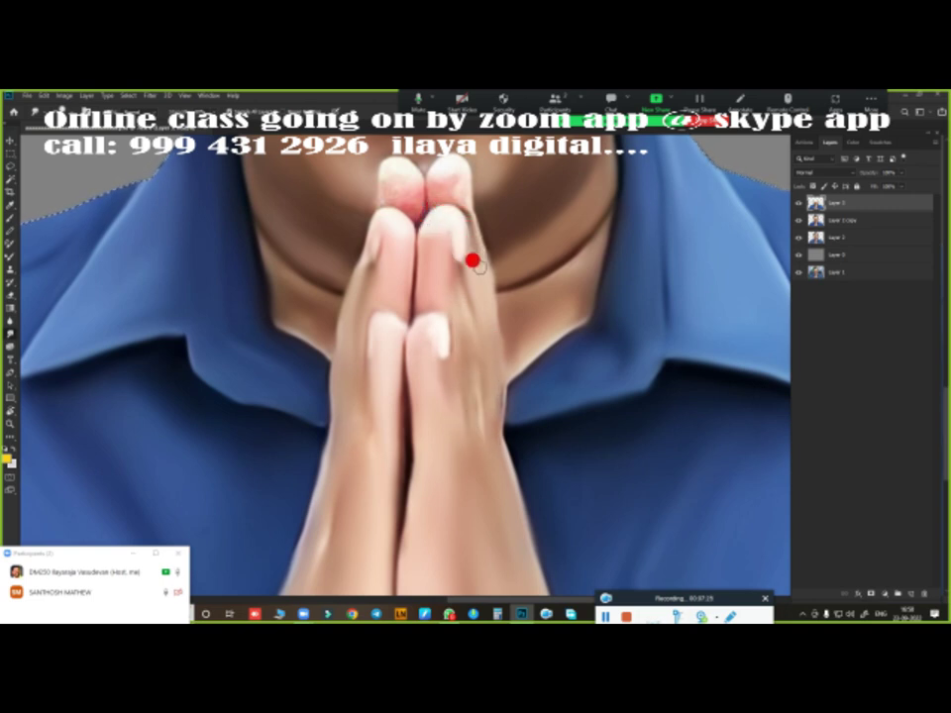
left_click_drag(425, 155, 391, 336)
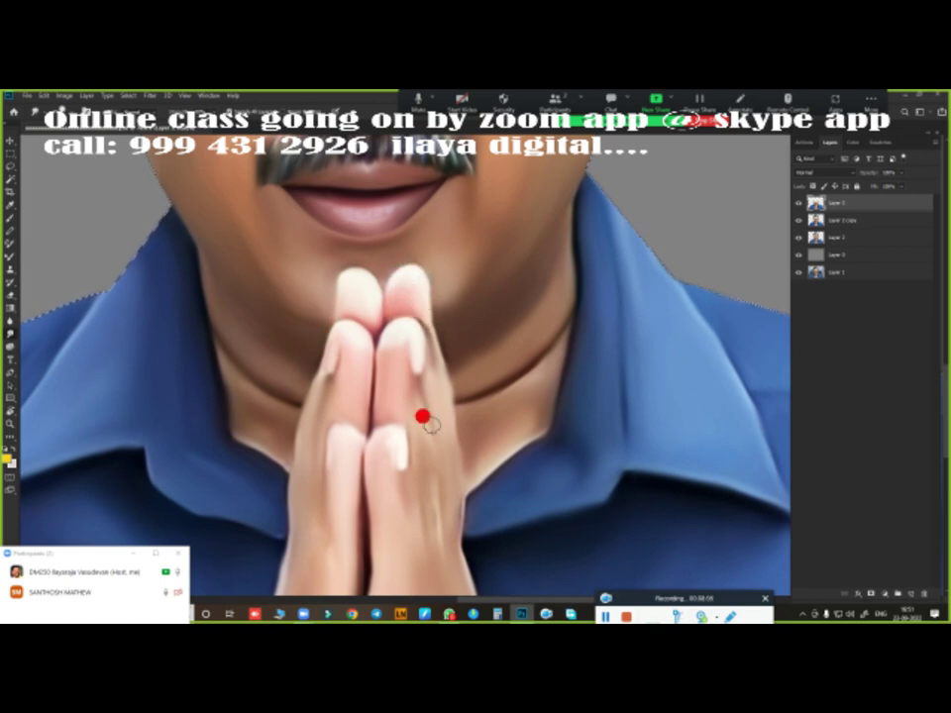
scroll(453, 392, "down", 3)
scroll(567, 459, "up", 2)
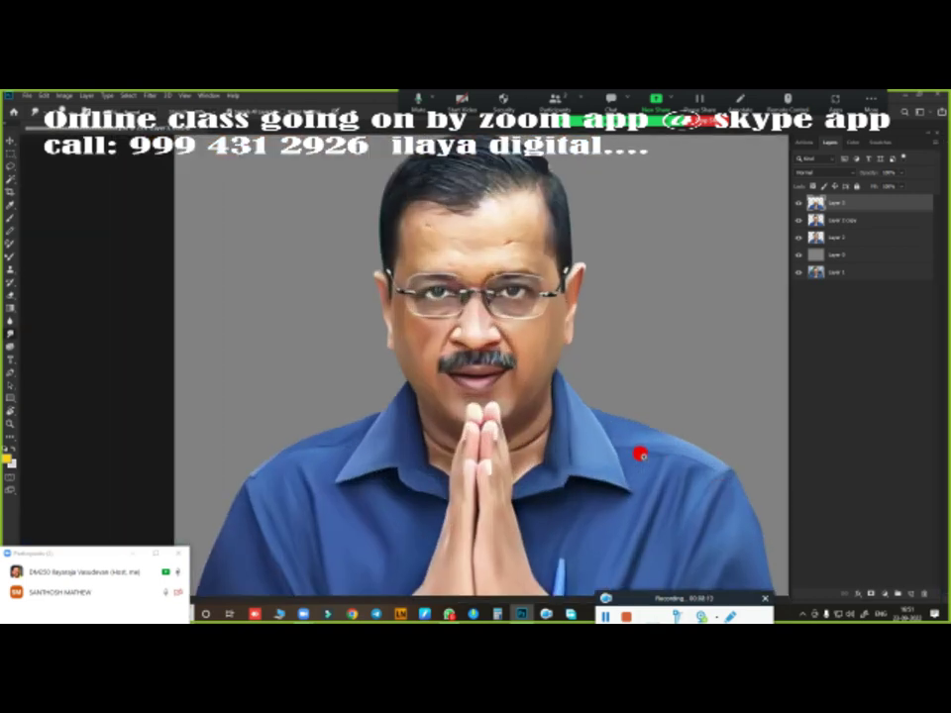
Step: Smooth and lighten the forehead centre, blending away its wrinkles and the mark
scroll(713, 371, "down", 3)
scroll(506, 329, "up", 4)
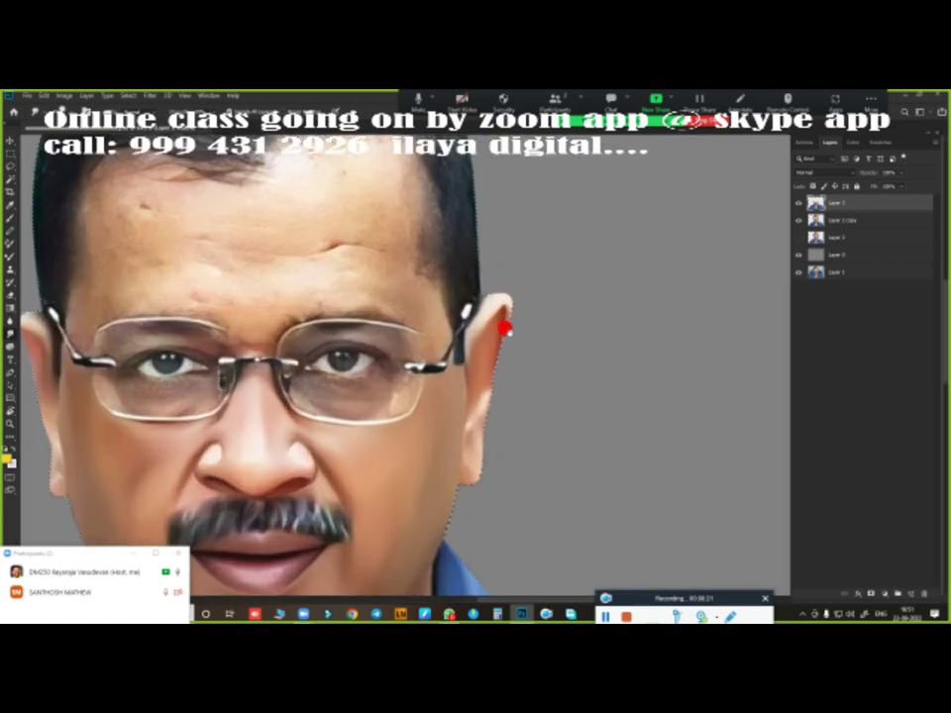
scroll(509, 336, "down", 1)
scroll(508, 335, "up", 2)
scroll(535, 306, "up", 1)
scroll(466, 337, "down", 2)
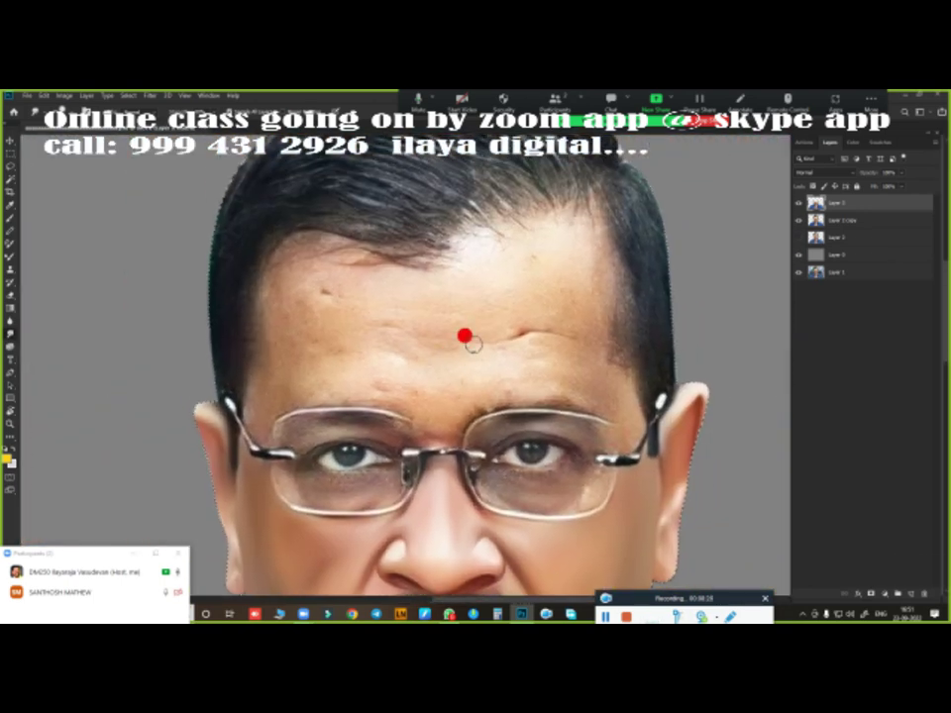
scroll(456, 315, "up", 2)
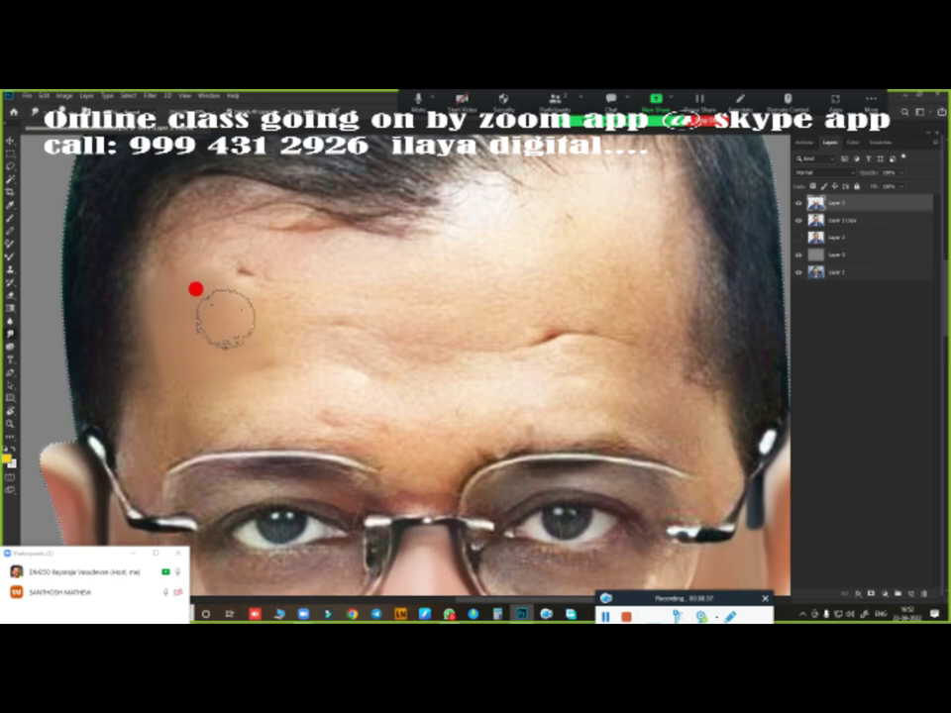
left_click_drag(488, 219, 592, 291)
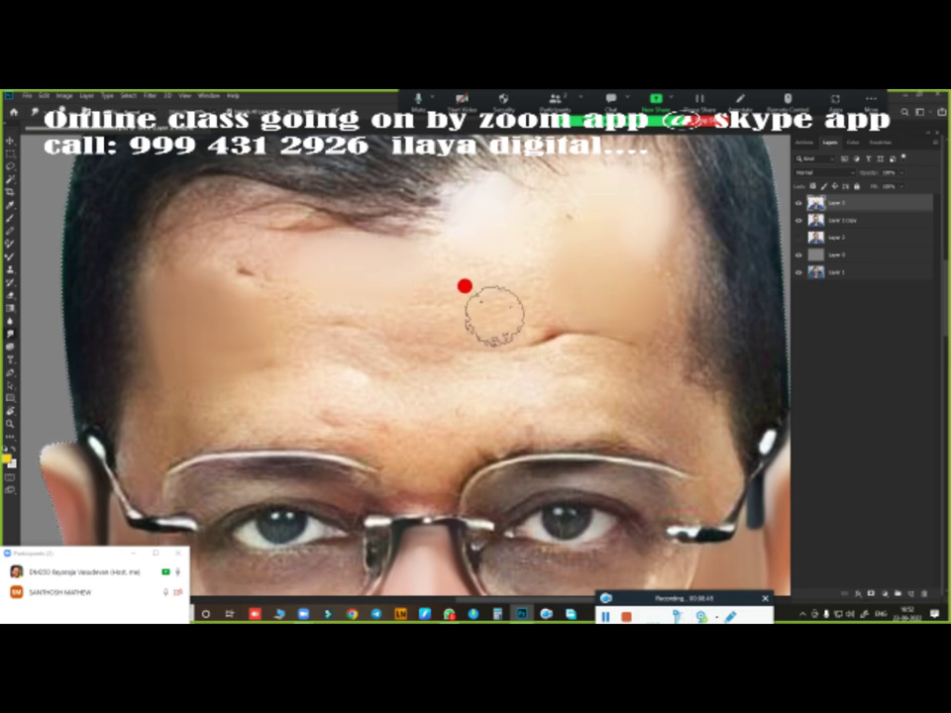
mouse_move(544, 260)
left_mouse_down()
mouse_move(431, 312)
mouse_move(208, 287)
mouse_move(346, 244)
mouse_move(150, 184)
mouse_move(260, 297)
mouse_move(478, 345)
mouse_move(213, 301)
mouse_move(367, 217)
mouse_move(366, 377)
mouse_move(336, 293)
mouse_move(469, 256)
mouse_move(420, 251)
mouse_move(477, 227)
mouse_move(457, 240)
mouse_move(526, 414)
mouse_move(571, 197)
mouse_move(625, 388)
mouse_move(535, 337)
mouse_move(500, 340)
mouse_move(567, 333)
mouse_move(608, 201)
mouse_move(584, 240)
mouse_move(96, 342)
mouse_move(280, 325)
mouse_move(342, 382)
mouse_move(411, 314)
mouse_move(260, 299)
left_mouse_up()
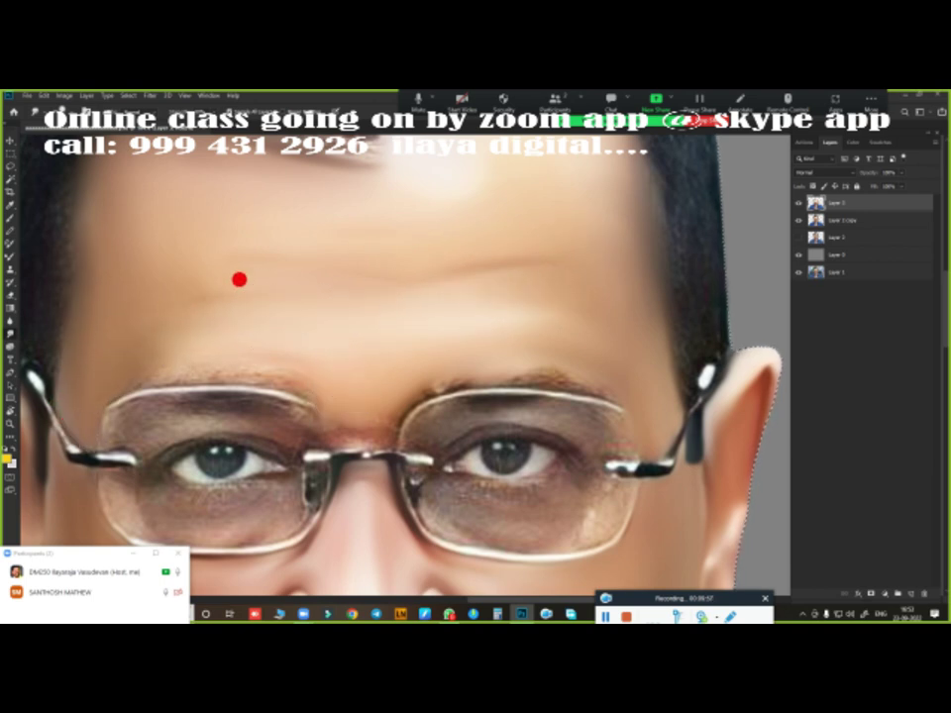
scroll(432, 294, "down", 2)
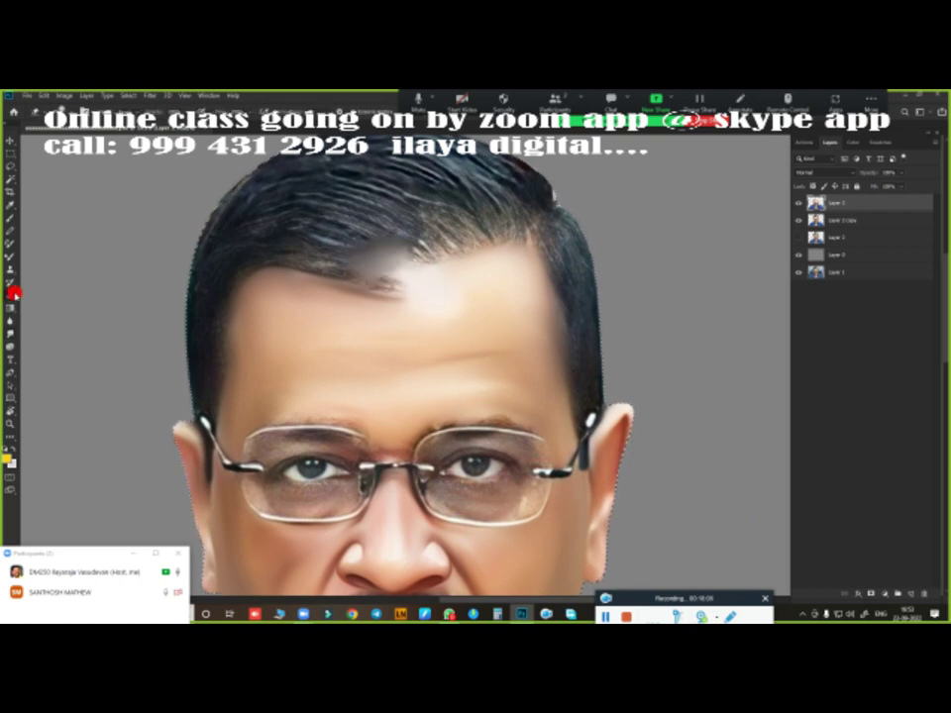
Step: Retouch the hair strands above the forehead, then zoom out to review the portrait
left_click_drag(365, 242, 310, 242)
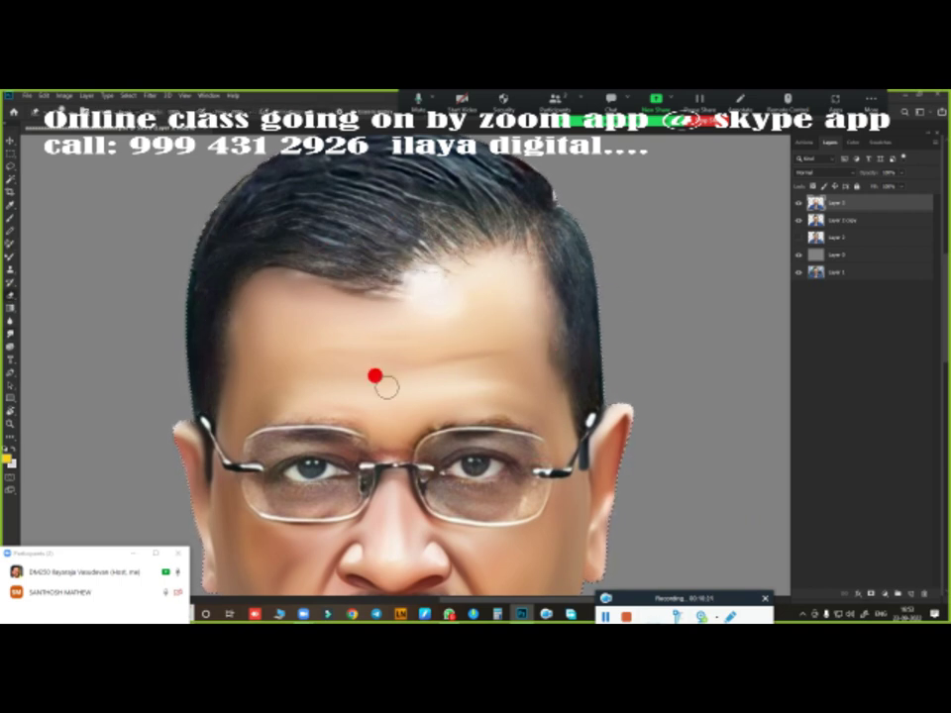
scroll(556, 346, "down", 2)
scroll(556, 346, "up", 5)
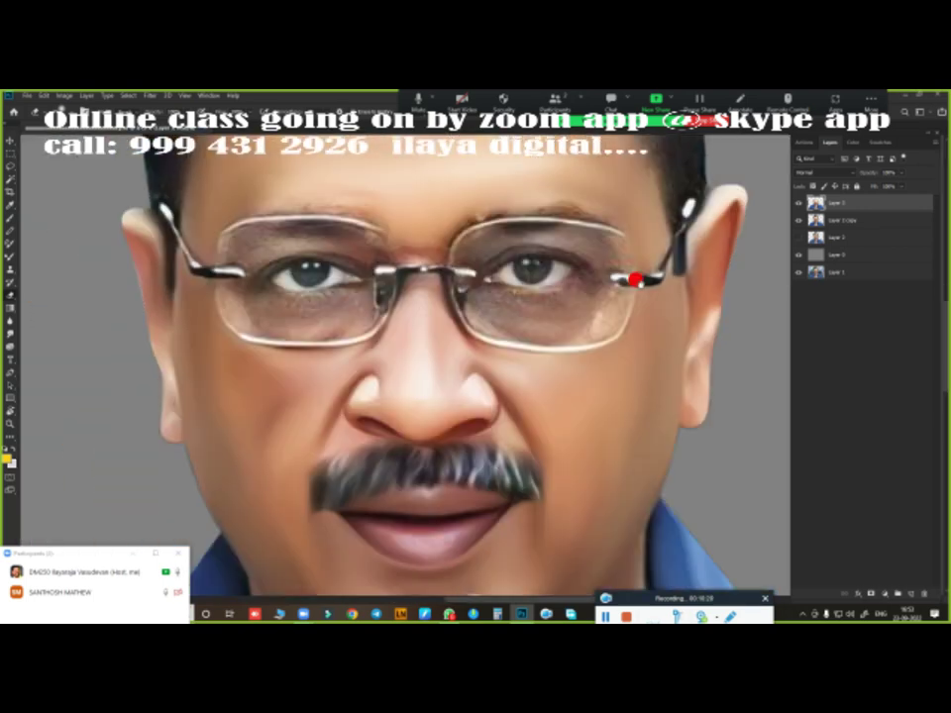
scroll(556, 333, "down", 1)
scroll(559, 312, "down", 1)
scroll(559, 312, "down", 3)
scroll(554, 442, "down", 1)
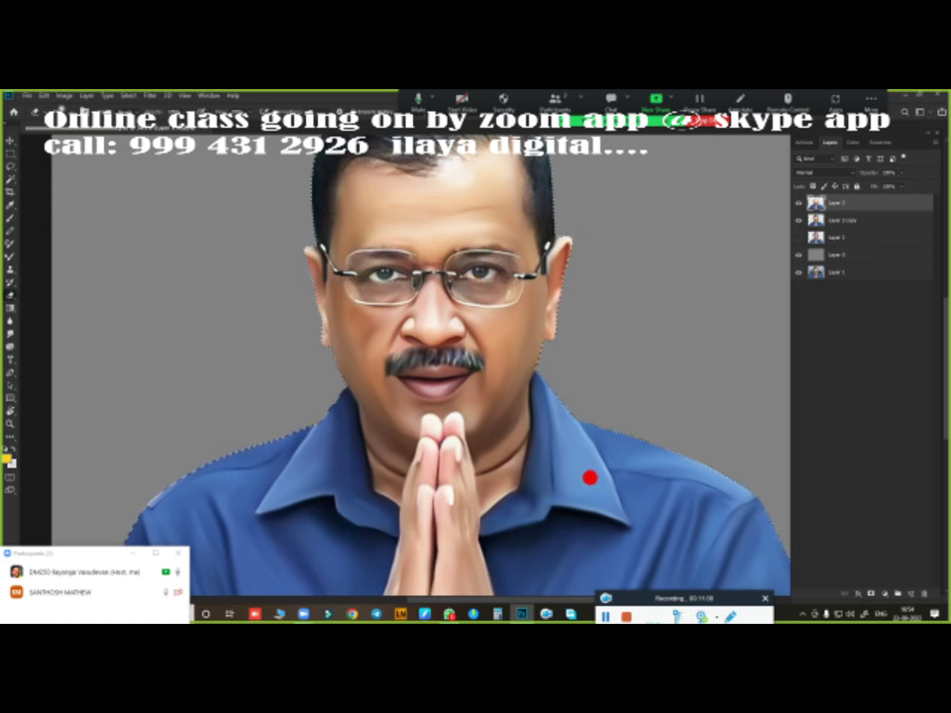
scroll(594, 481, "down", 2)
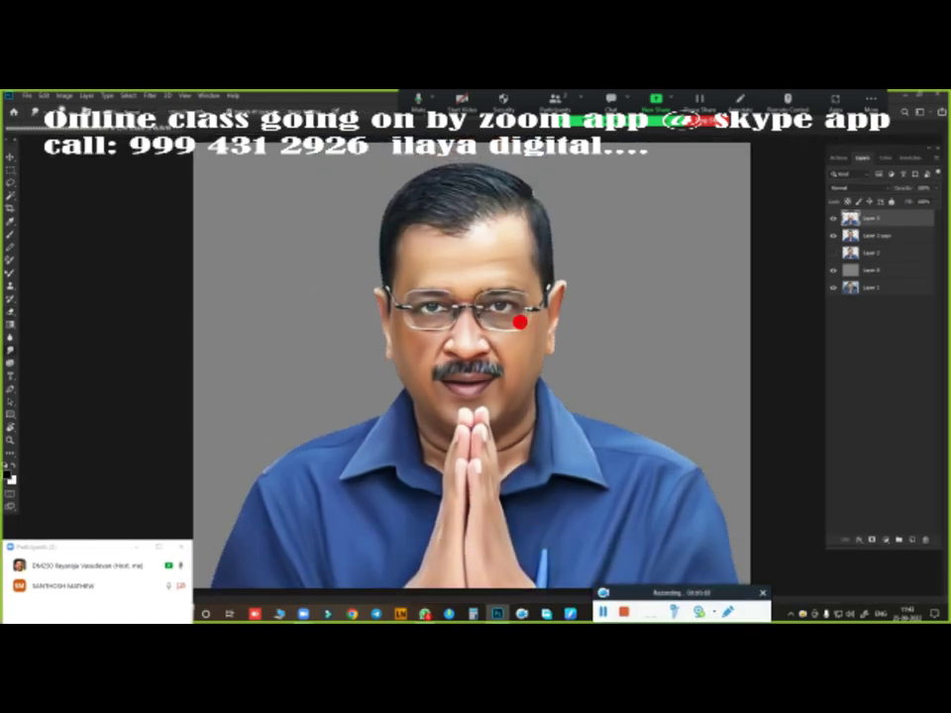
Step: Bring up Brush Settings (F5), move it off the portrait and close it
scroll(519, 322, "up", 5)
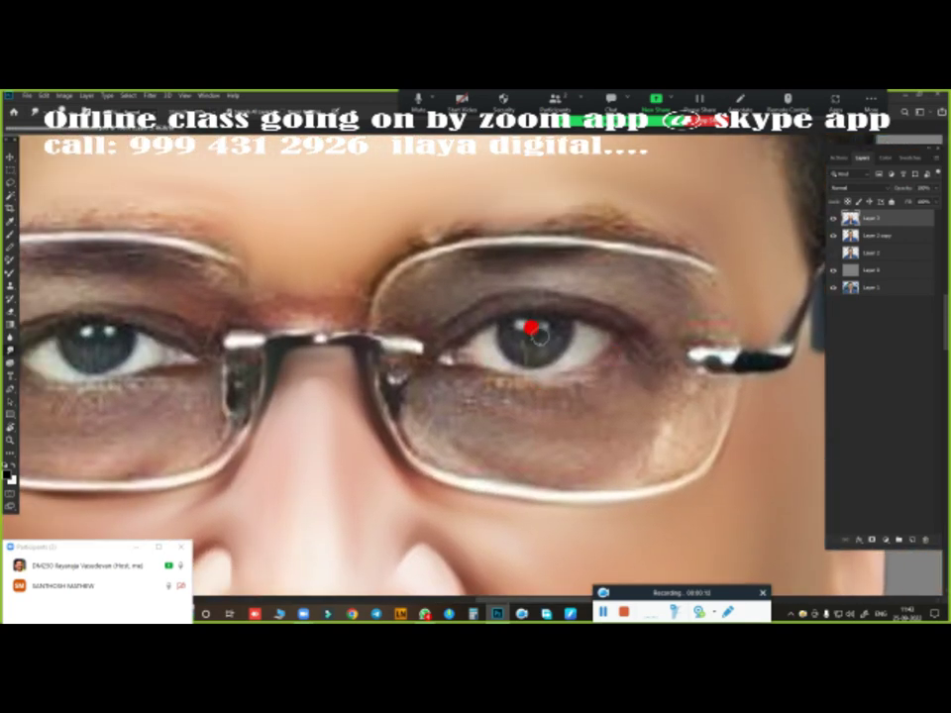
key("F5")
left_click_drag(109, 163, 903, 315)
left_click(931, 303)
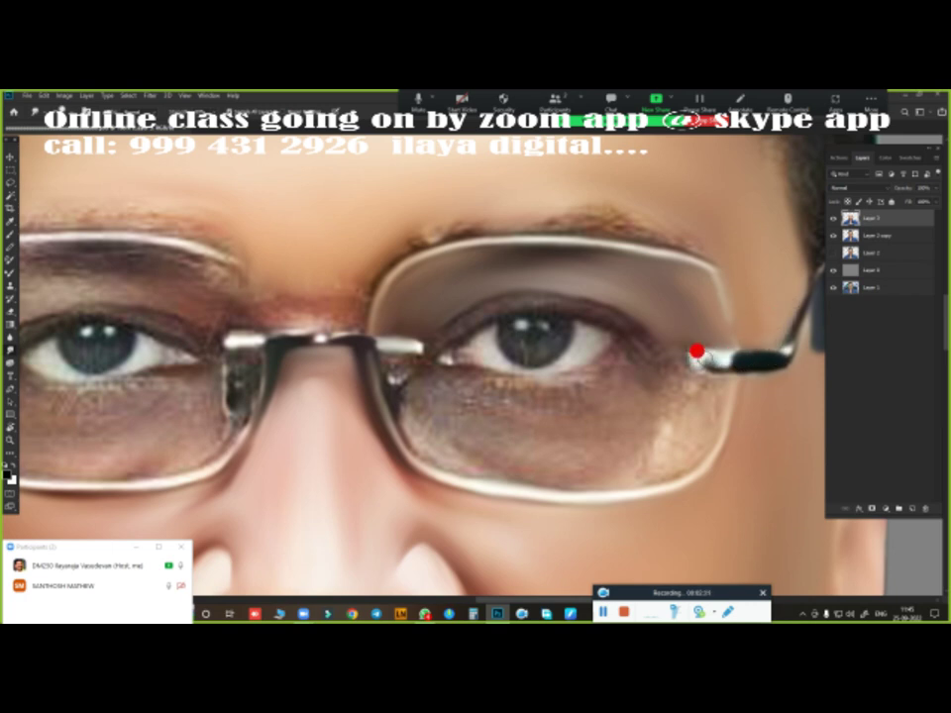
Step: Whiten the temple hinge, darken the lens's light patch and lighten the lower lens shadow
left_click_drag(697, 351, 708, 351)
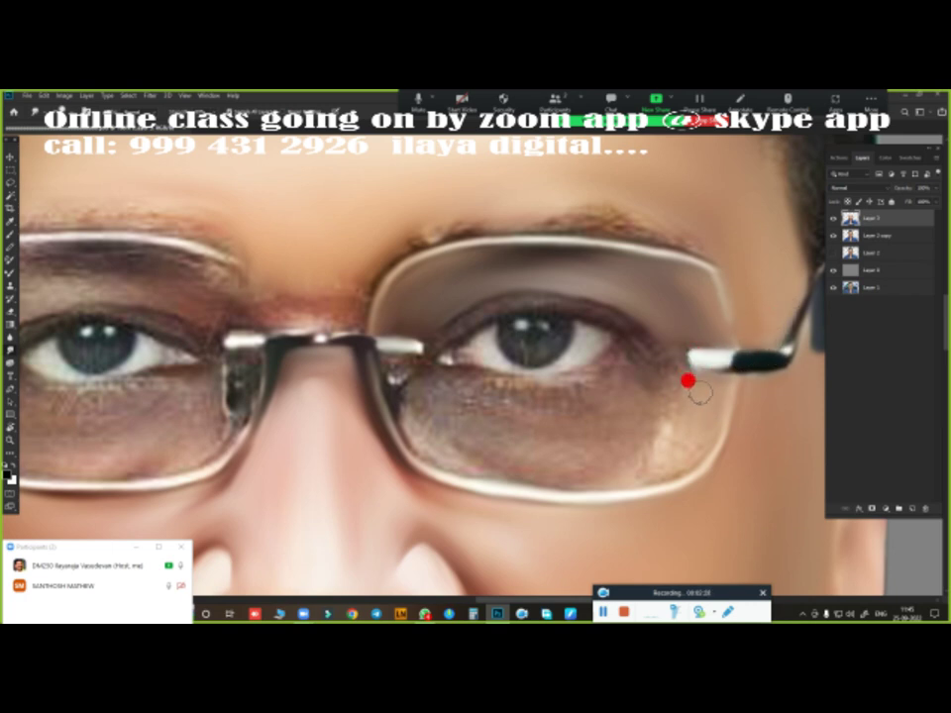
left_click_drag(673, 465, 660, 449)
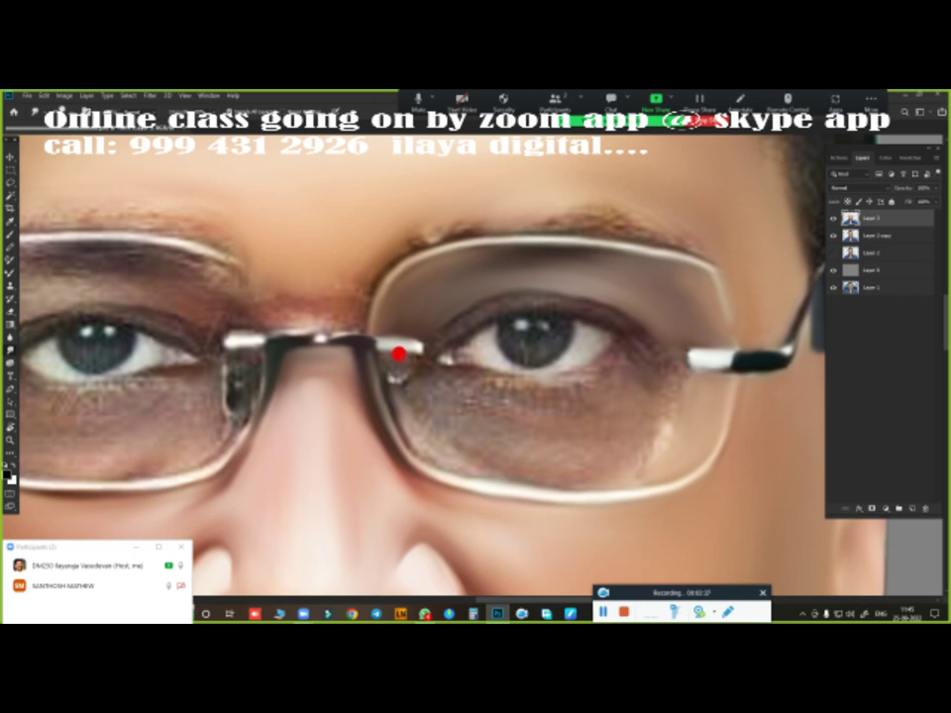
mouse_move(390, 404)
left_mouse_down()
mouse_move(437, 449)
mouse_move(433, 426)
mouse_move(487, 464)
mouse_move(500, 456)
mouse_move(561, 472)
mouse_move(554, 377)
left_mouse_up()
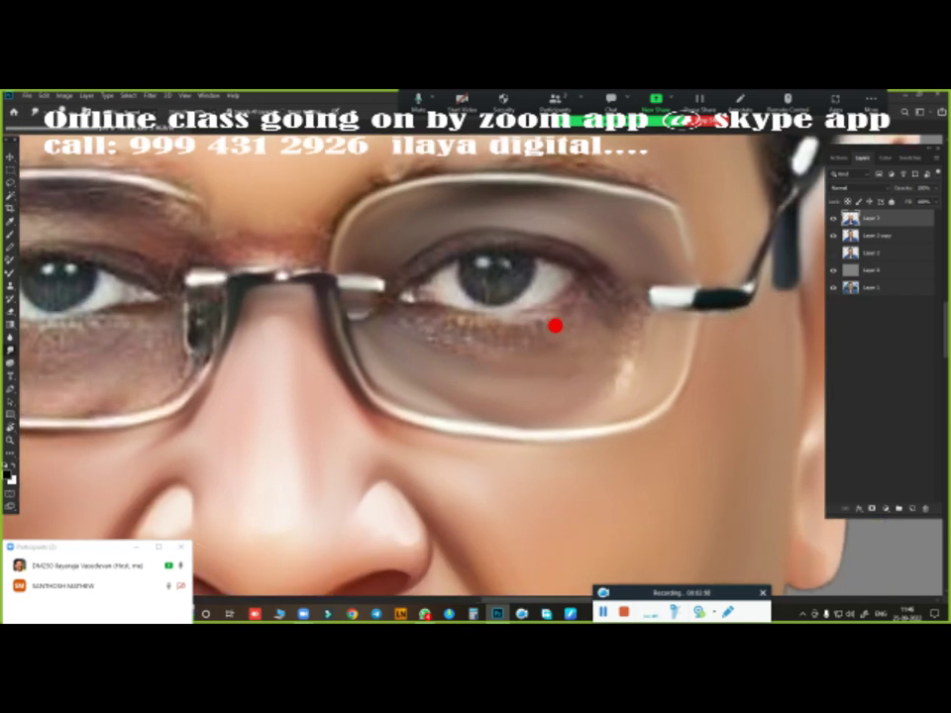
Step: Enlarge the brush and smooth the skin under the eye
key("bracketright")
key("bracketright")
key("bracketright")
left_click_drag(408, 324, 522, 363)
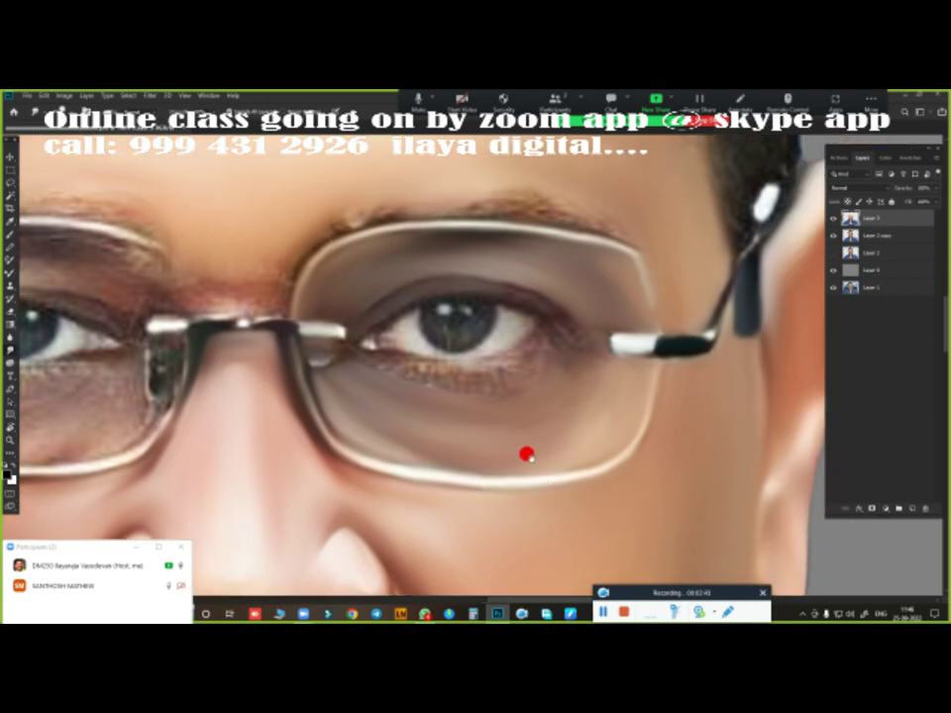
left_click_drag(526, 451, 446, 324)
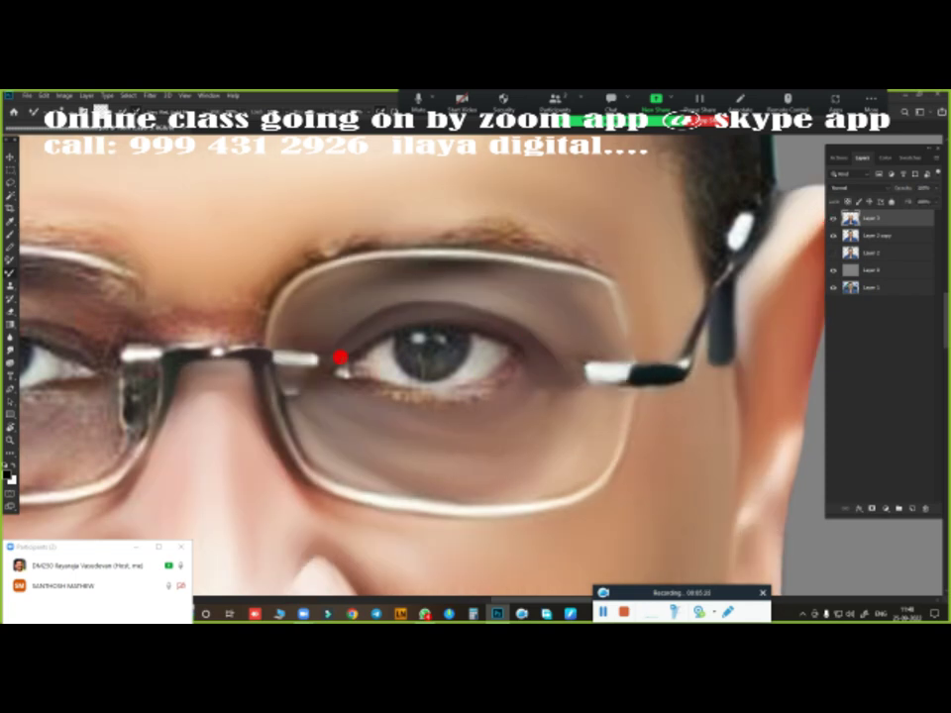
Step: Smooth the skin between the brows, paint the glasses bridge dark, and toggle Layer 3 to compare
left_click_drag(225, 284, 263, 297)
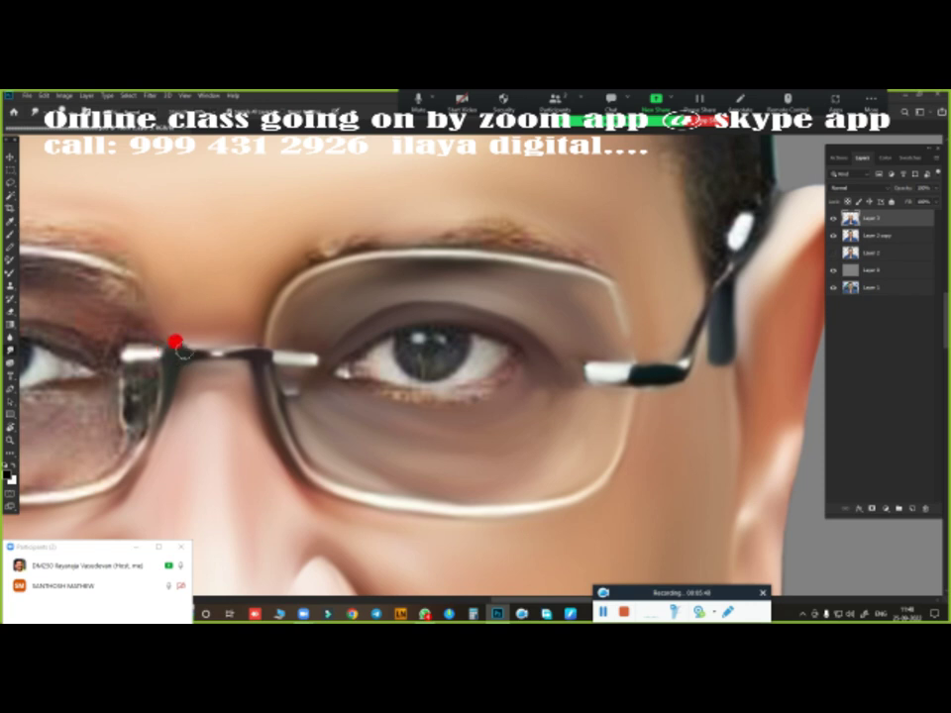
mouse_move(175, 342)
left_mouse_down()
mouse_move(250, 355)
mouse_move(221, 347)
mouse_move(274, 341)
left_mouse_up()
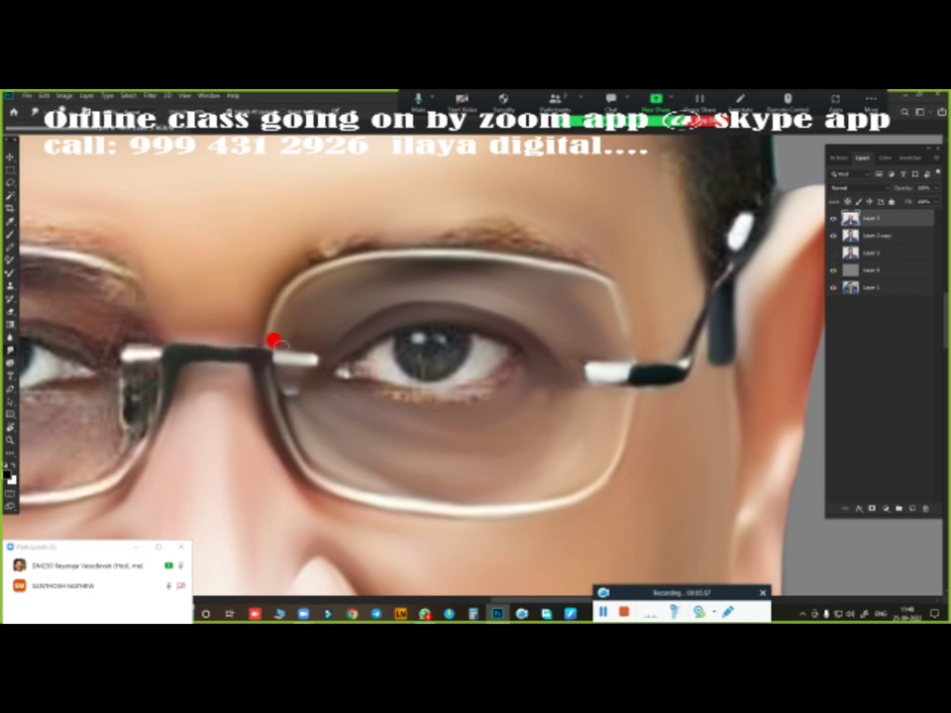
left_click(833, 217)
left_click(833, 217)
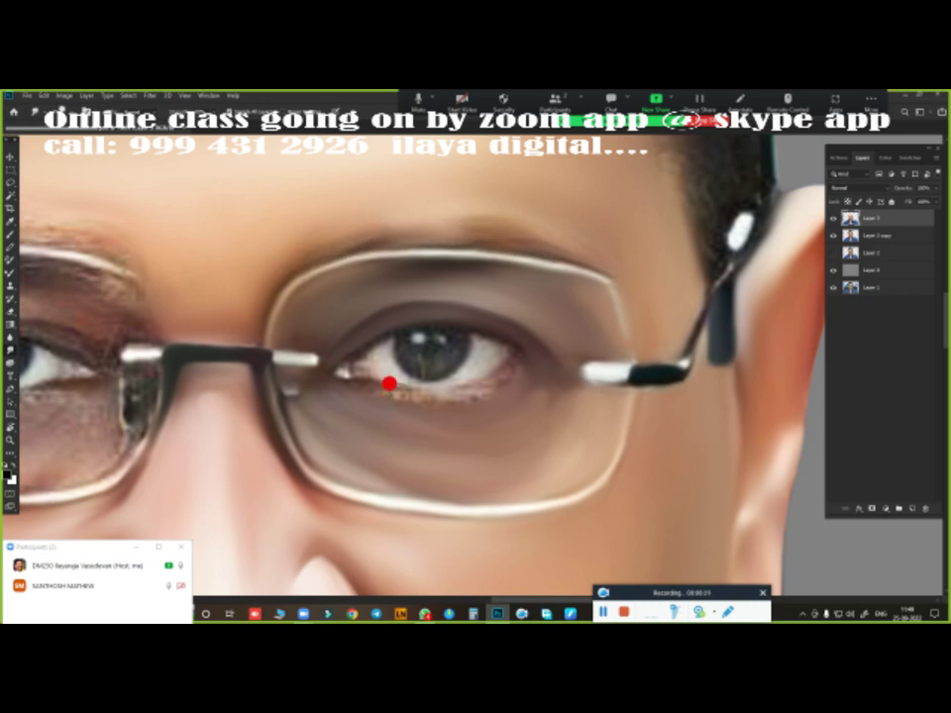
scroll(594, 401, "down", 5)
Step: Highlight the glasses' temple arm, darken the hinge highlight and cover the nose-pad shadow with skin tone
scroll(586, 382, "up", 5)
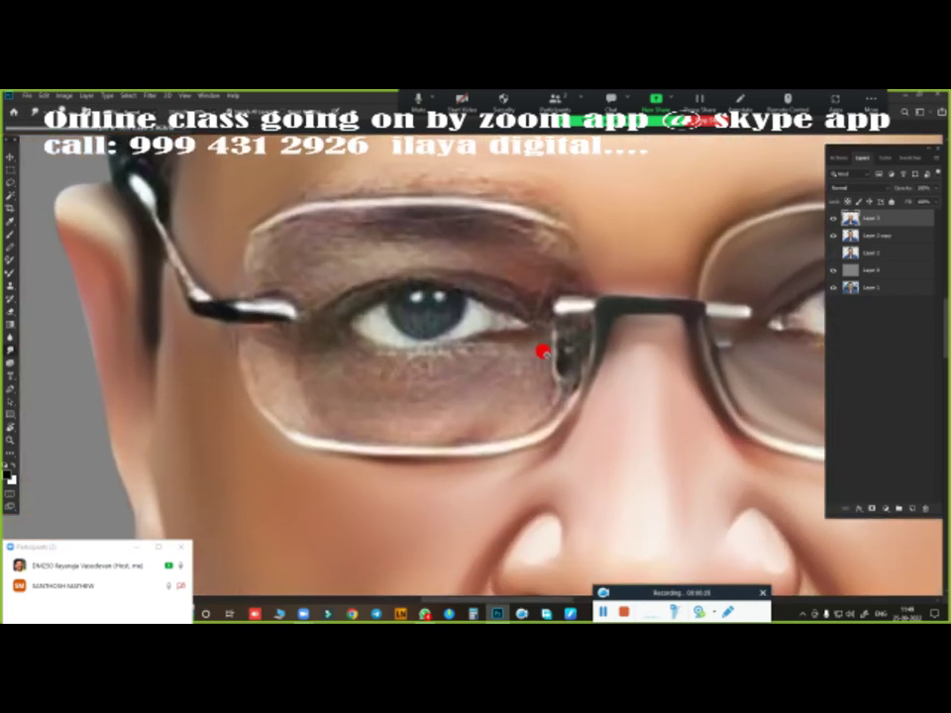
scroll(543, 351, "up", 1)
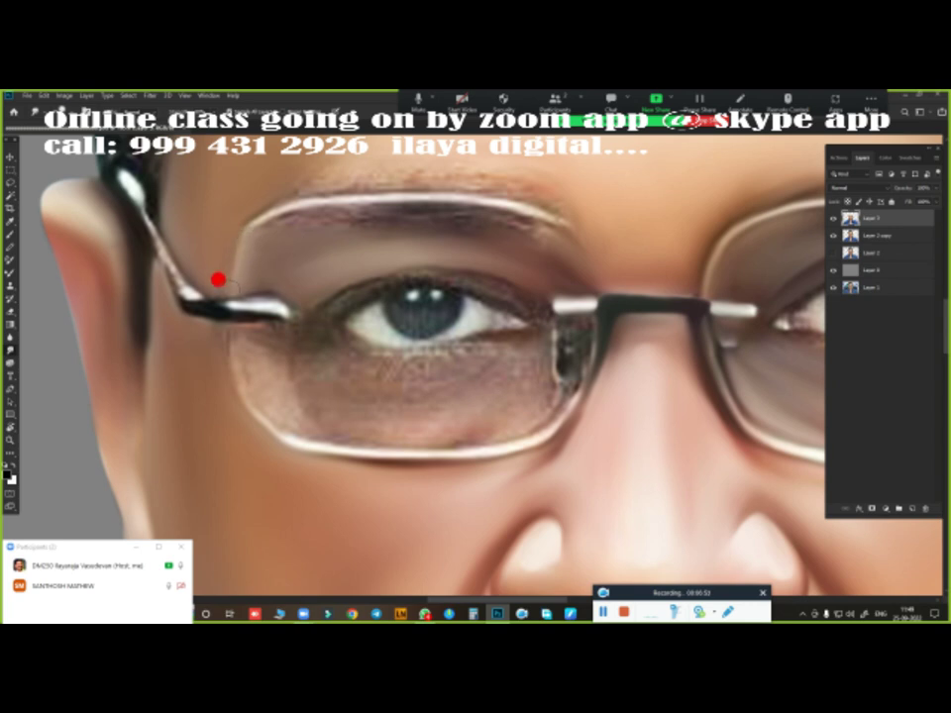
left_click_drag(140, 215, 195, 299)
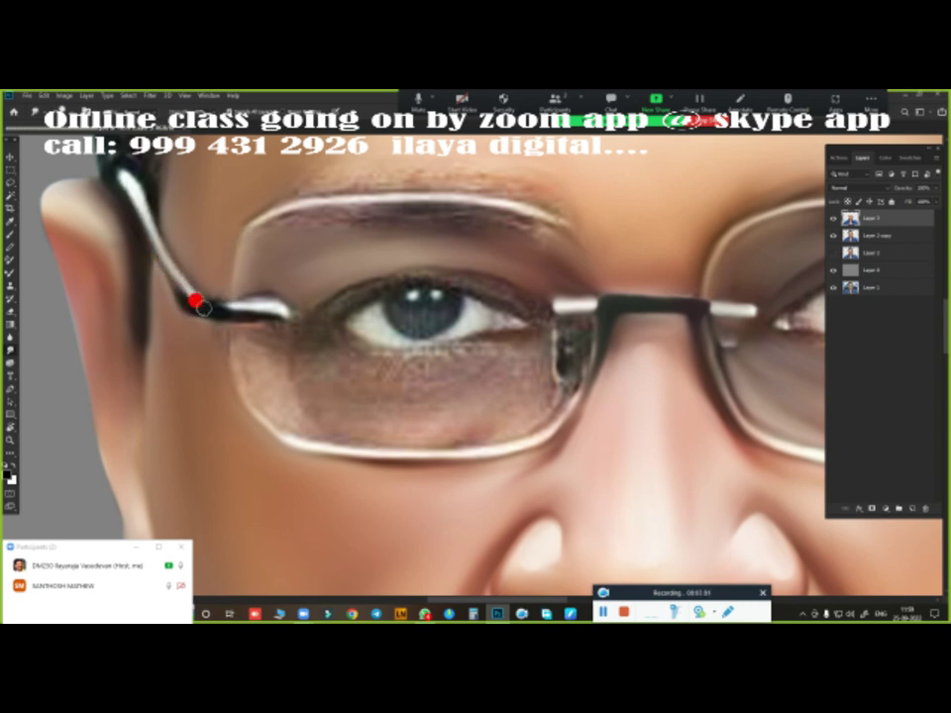
mouse_move(255, 297)
left_mouse_down()
mouse_move(218, 310)
mouse_move(259, 312)
mouse_move(199, 303)
mouse_move(174, 280)
left_mouse_up()
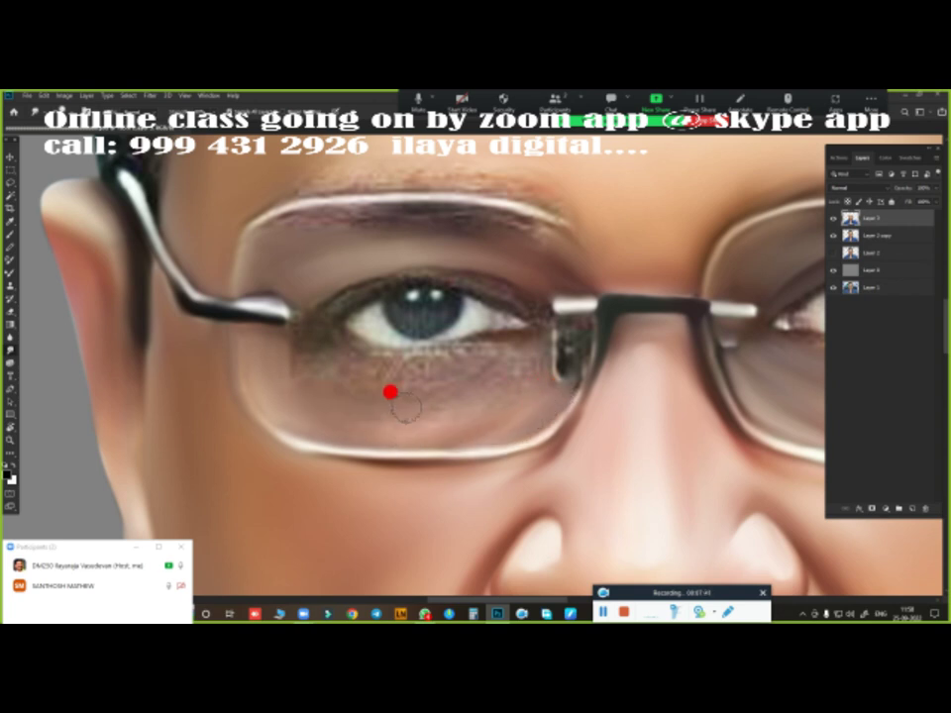
left_click_drag(544, 391, 556, 369)
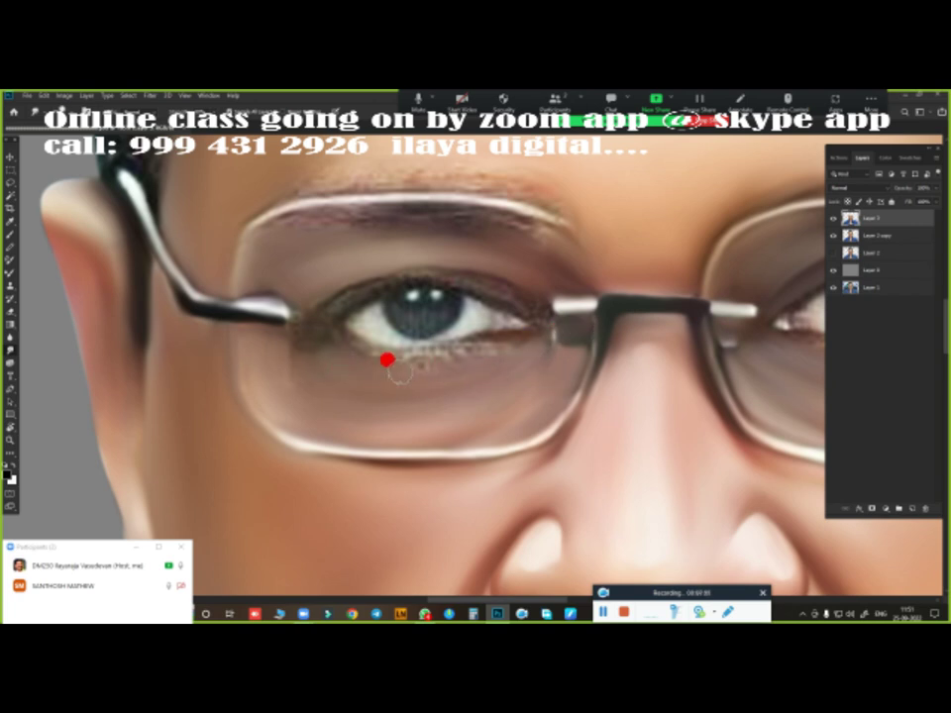
Step: Smooth the upper eyelid crease and the frame's top edge, then compare against the original photo
left_click_drag(361, 275, 459, 273)
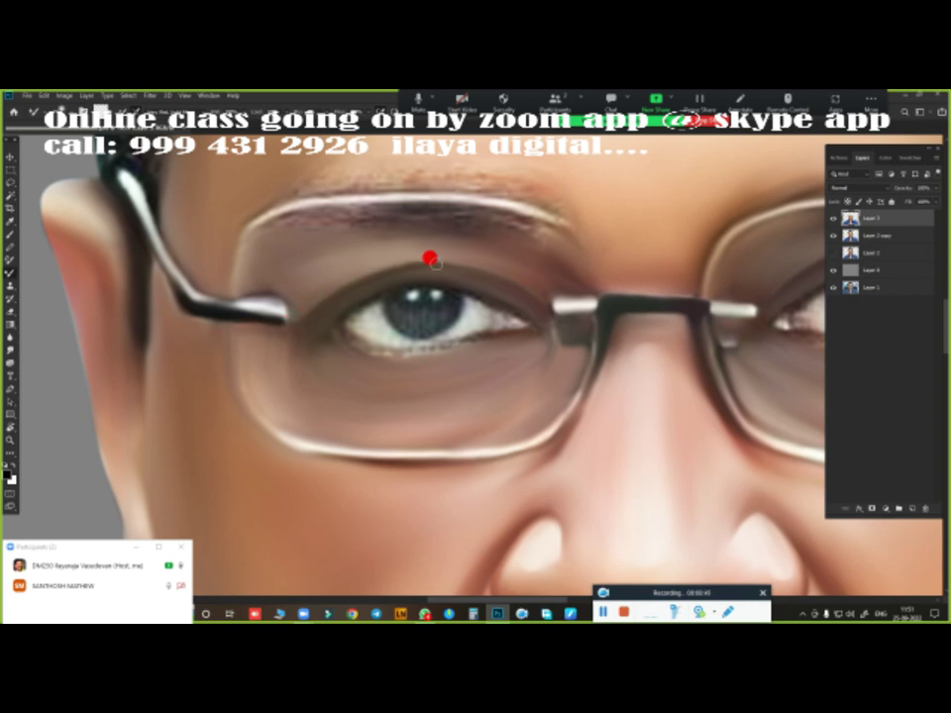
left_click_drag(427, 296, 380, 355)
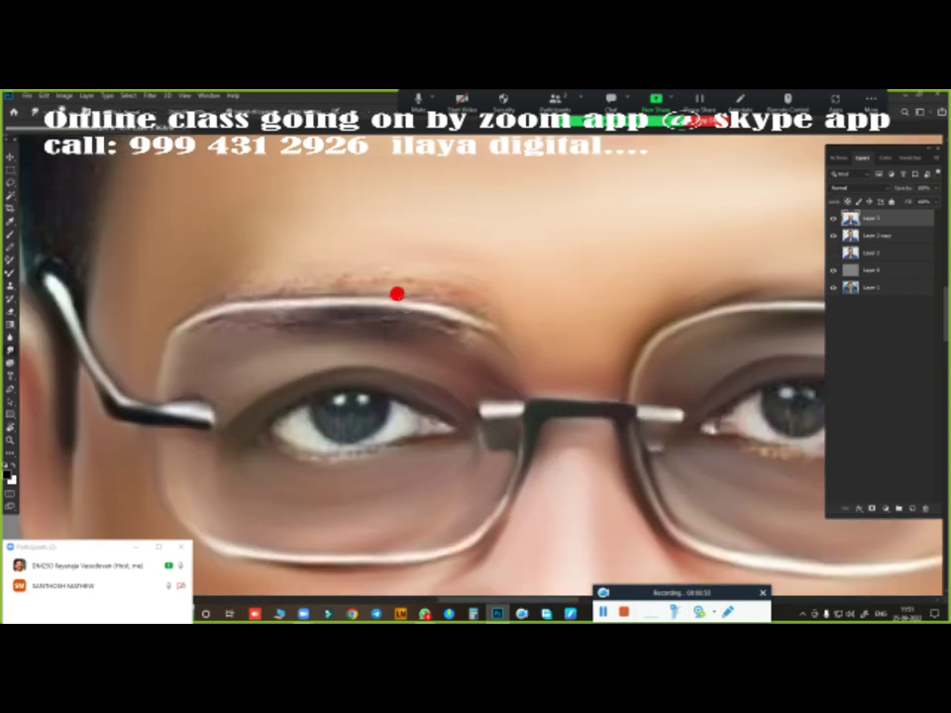
mouse_move(505, 347)
left_mouse_down()
mouse_move(403, 314)
mouse_move(255, 306)
mouse_move(205, 322)
mouse_move(391, 267)
left_mouse_up()
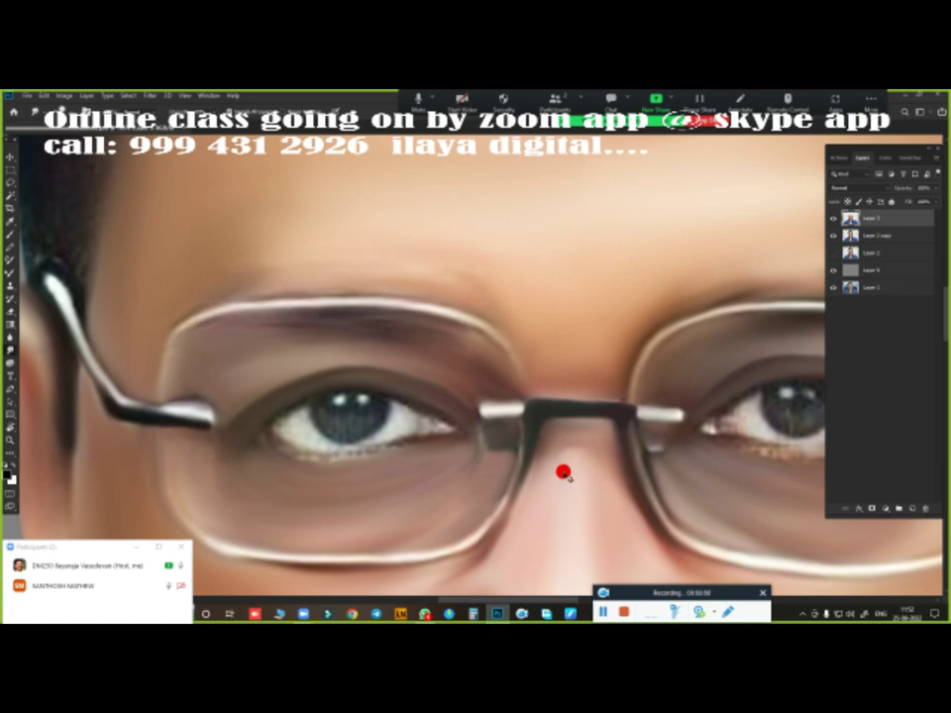
key("ctrl+minus")
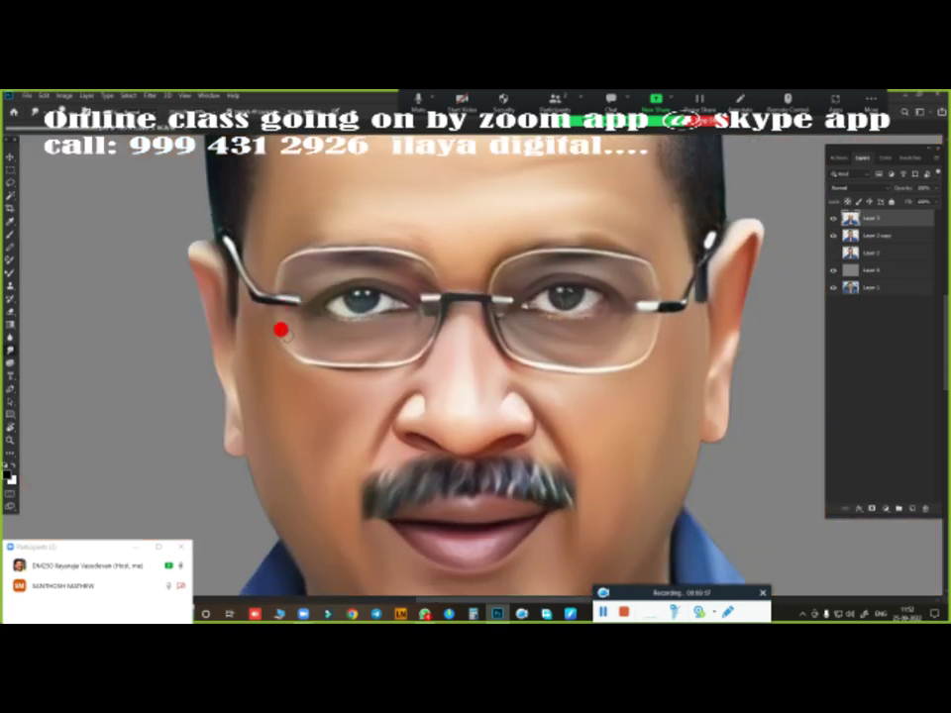
left_click(833, 217)
left_click(833, 217)
key("ctrl+plus")
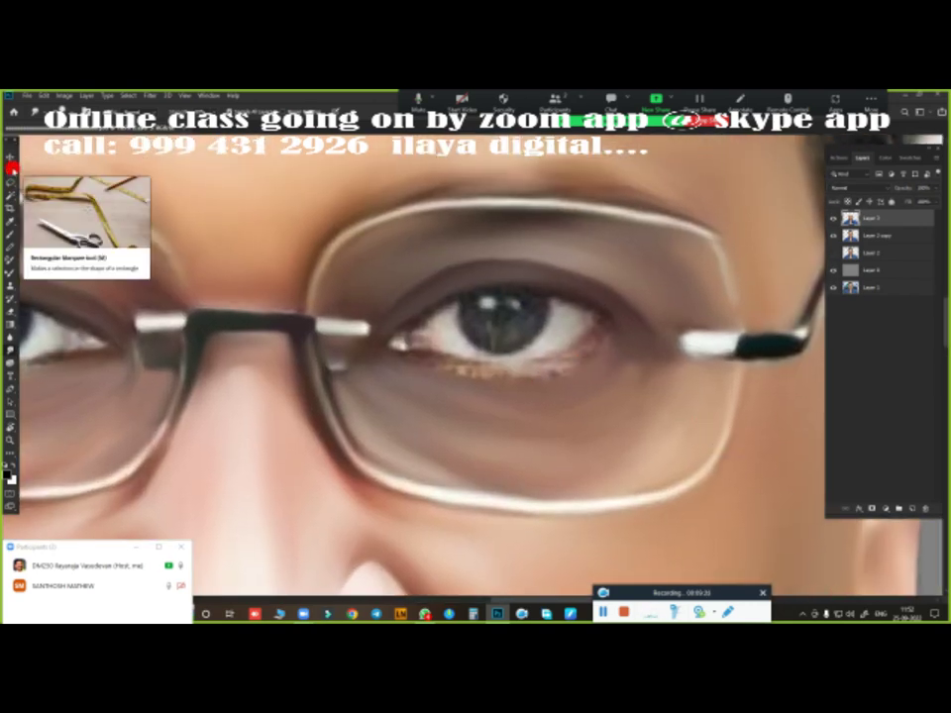
right_click(10, 170)
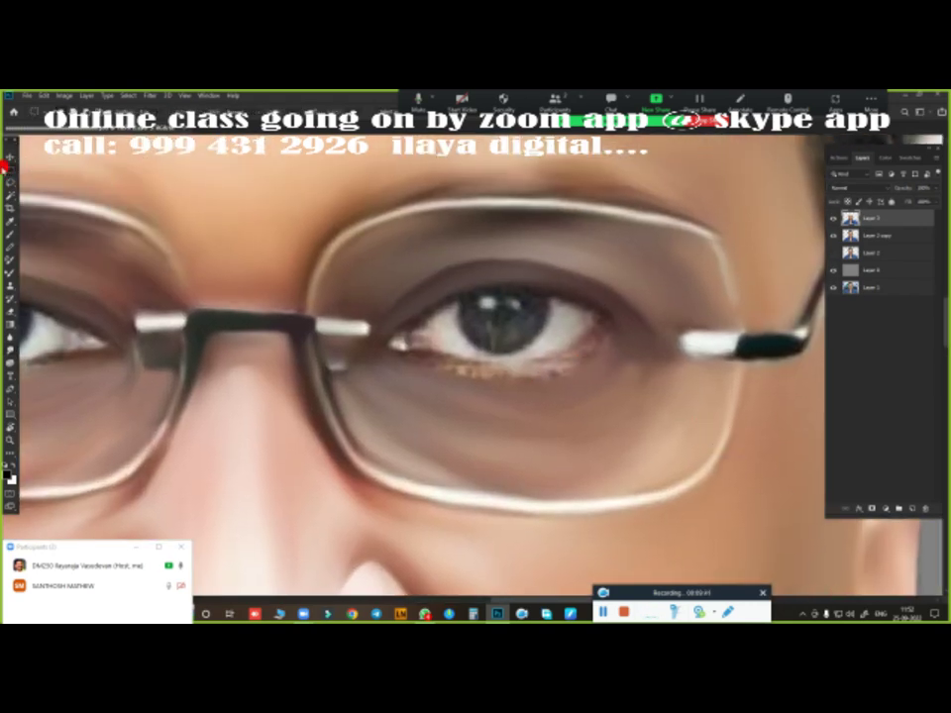
Step: Select the iris with an elliptical marquee
left_click(40, 179)
left_click_drag(495, 314, 546, 356)
left_click_drag(507, 325, 543, 357)
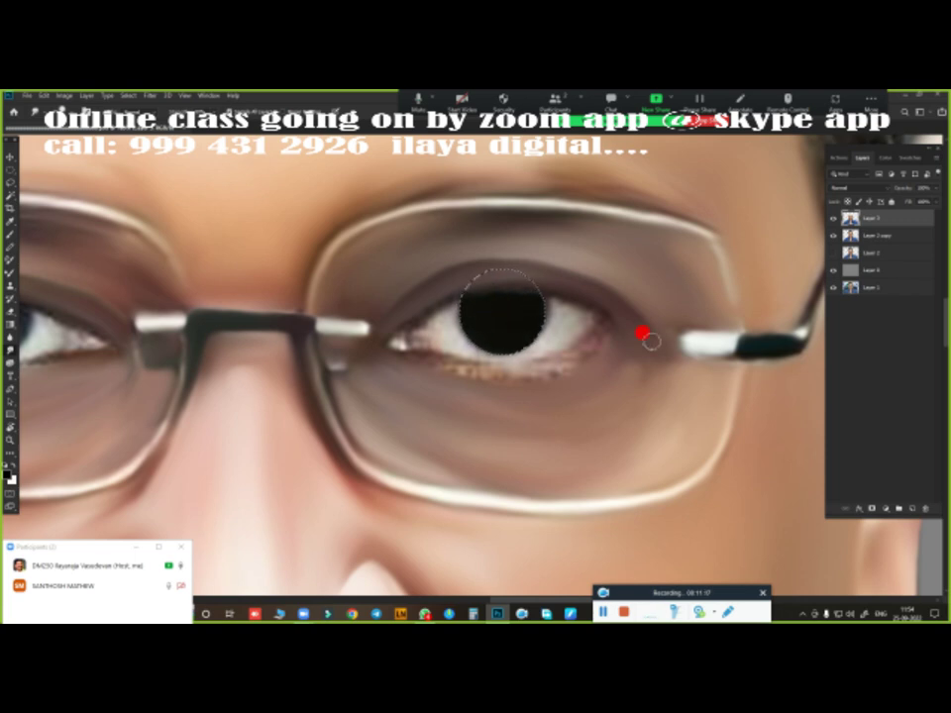
scroll(584, 431, "right", 2)
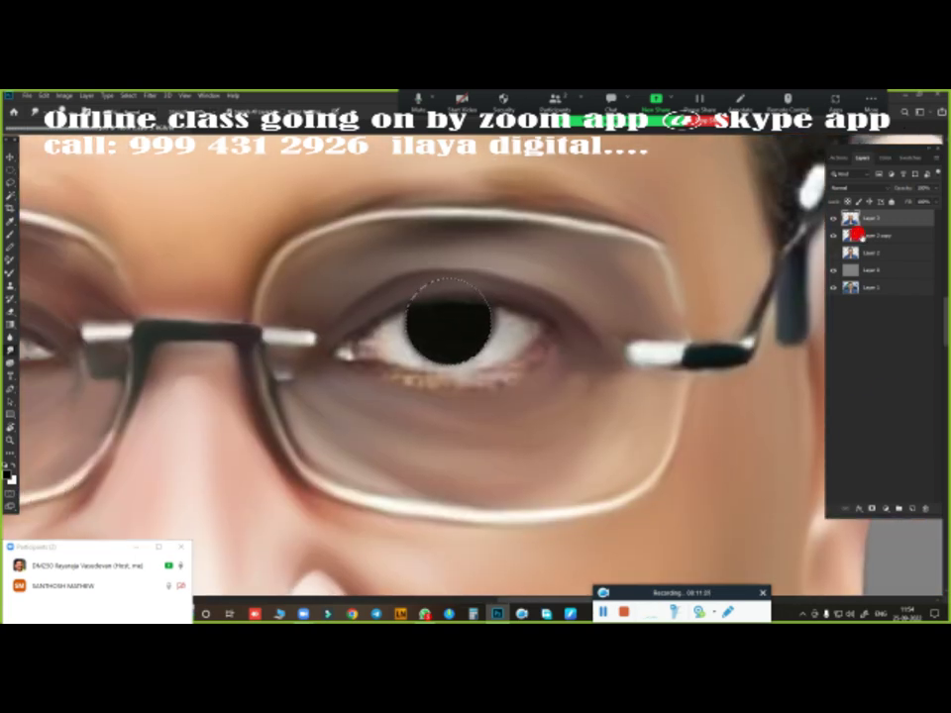
Step: Add a new layer for the pupil and fill the iris selection with black
left_click(911, 508)
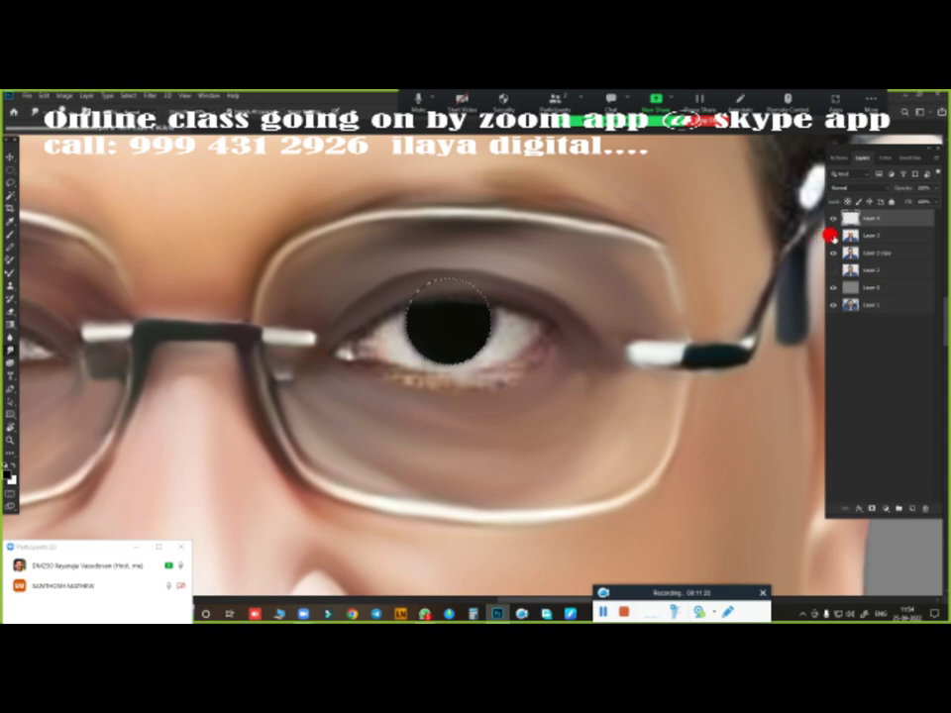
left_click(830, 235)
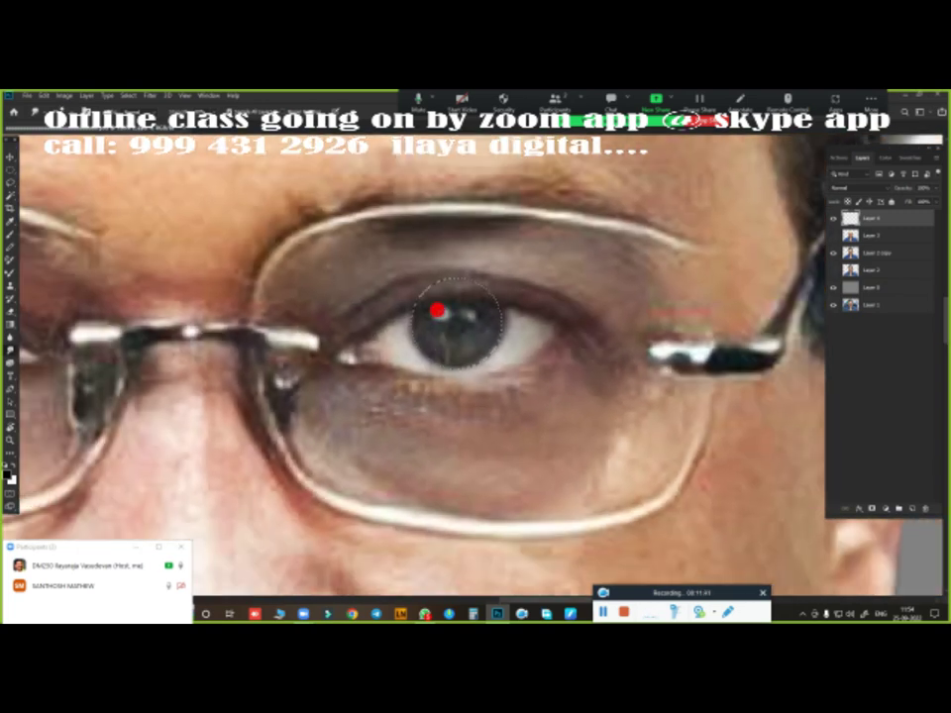
left_click(830, 236)
key("alt+BackSpace")
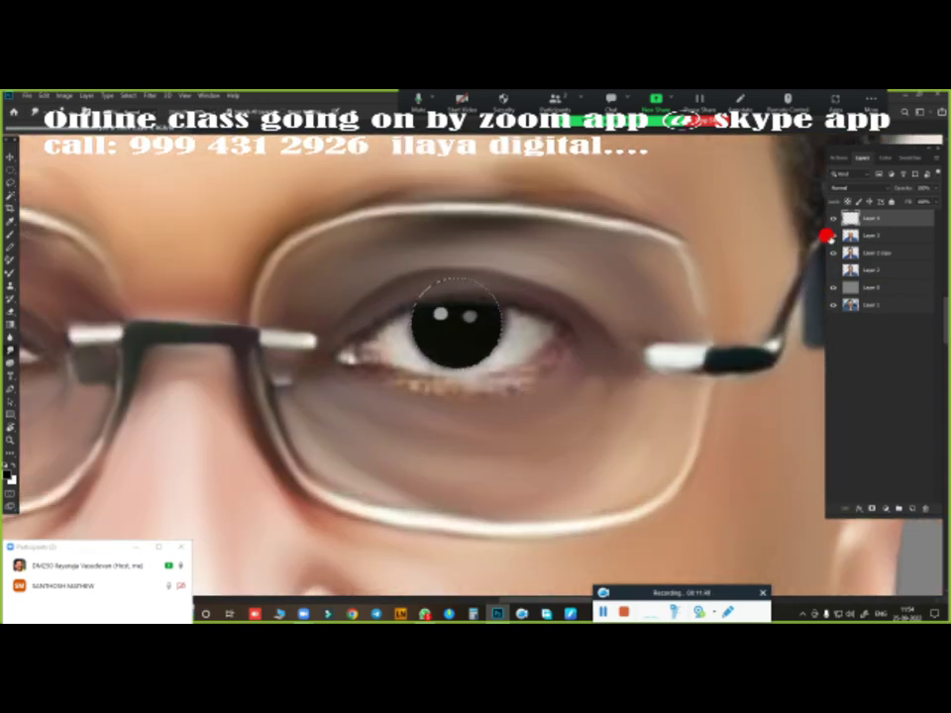
scroll(454, 362, "up", 1)
scroll(478, 330, "up", 2)
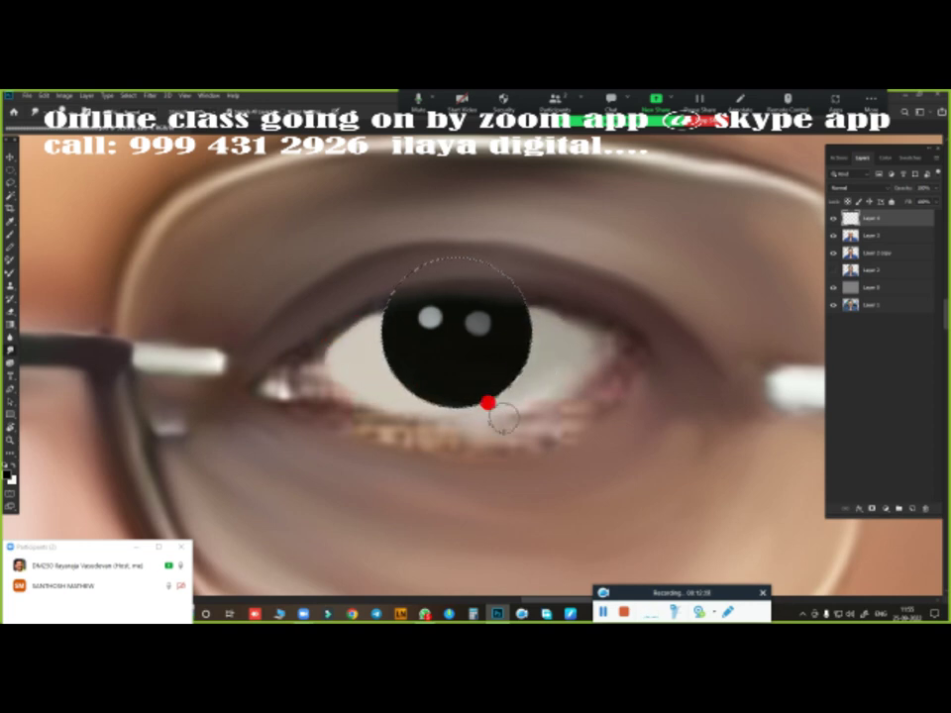
scroll(556, 387, "down", 3)
scroll(524, 346, "up", 4)
Step: Clear the selection and hide the painted eye layer to view the photo
key("ctrl+e")
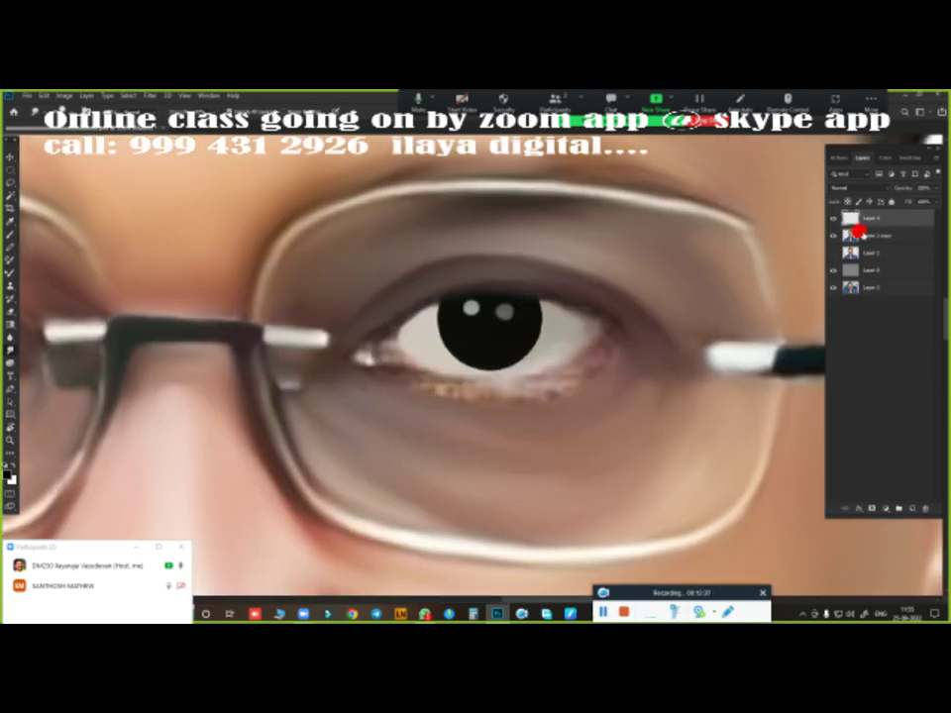
left_click(833, 218)
left_click(833, 218)
left_click(834, 218)
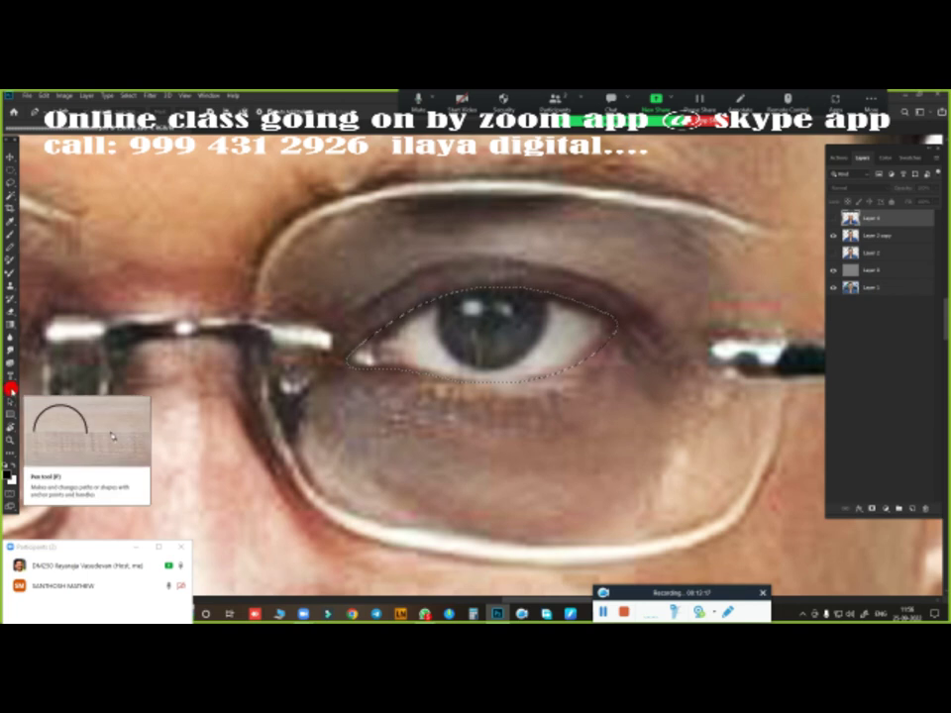
Step: Show Layer 4 and turn the eye's Pen outline path into a selection
left_click(832, 218)
scroll(484, 382, "up", 3)
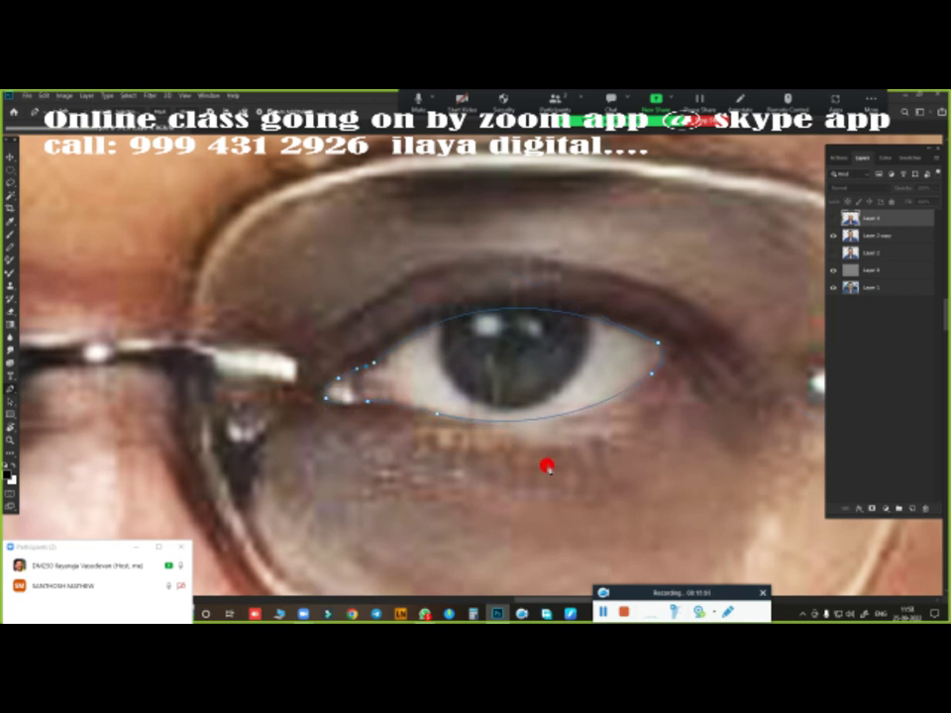
key("ctrl+Return")
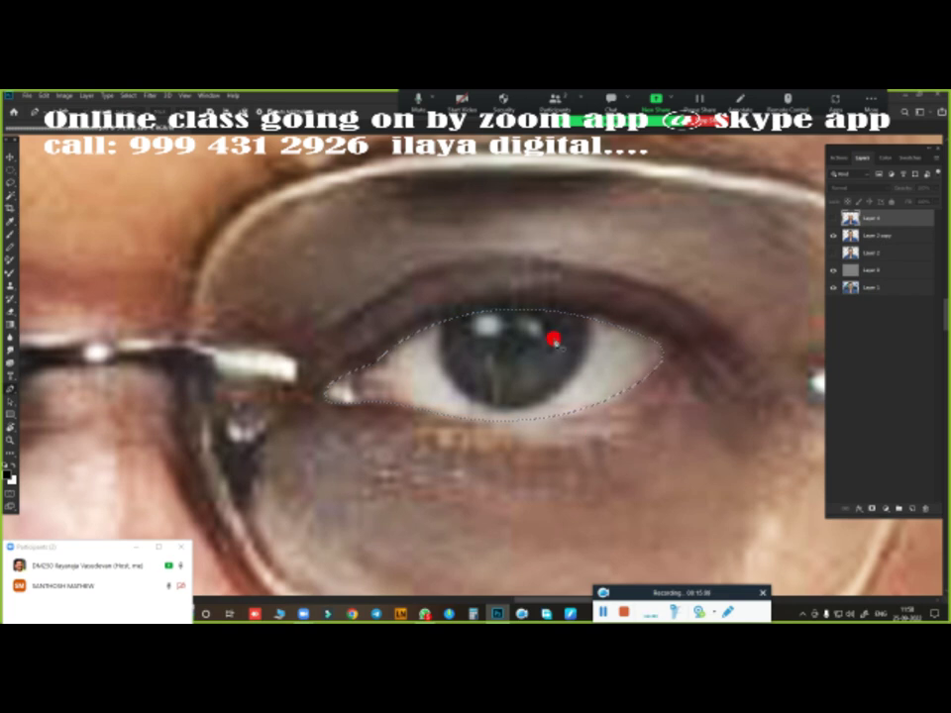
right_click(10, 387)
left_click(87, 389)
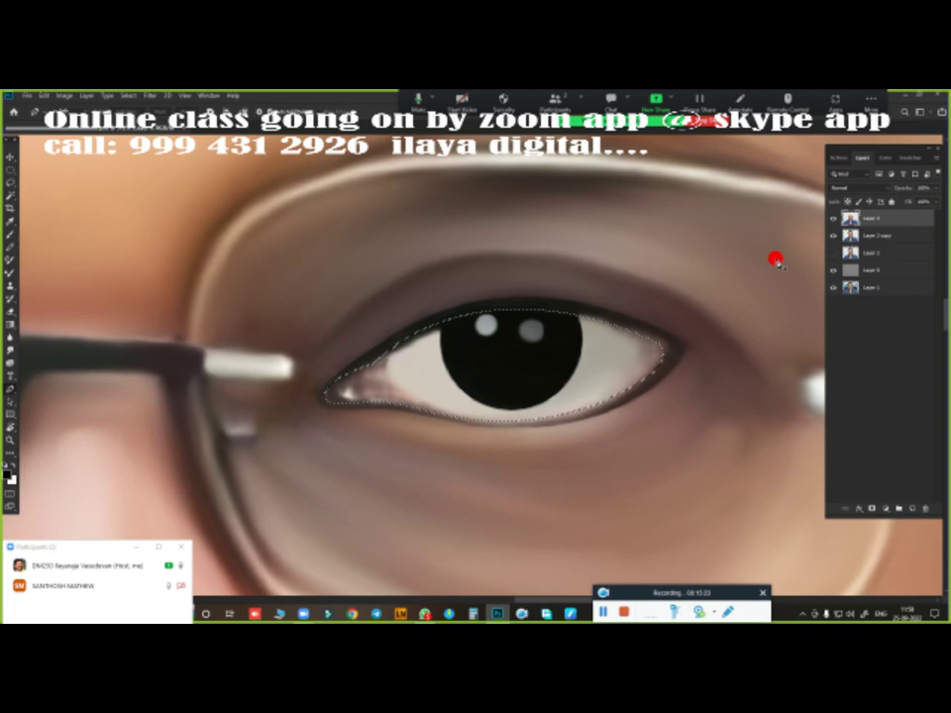
Step: Lighten the eye's inner corner and smooth the lower eye white, then deselect
scroll(588, 407, "up", 2)
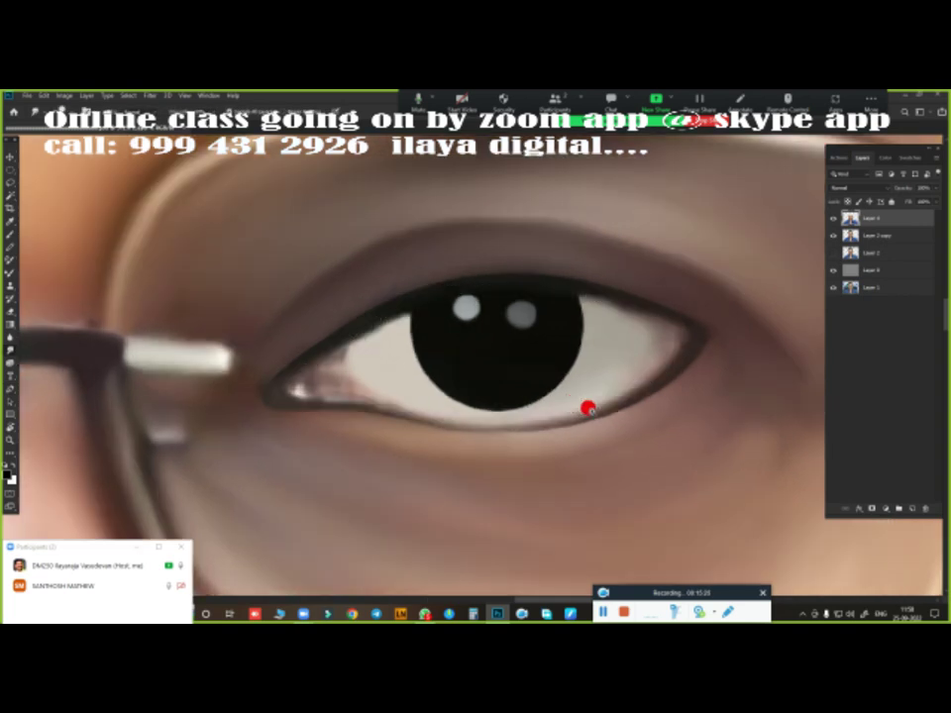
scroll(593, 246, "up", 2)
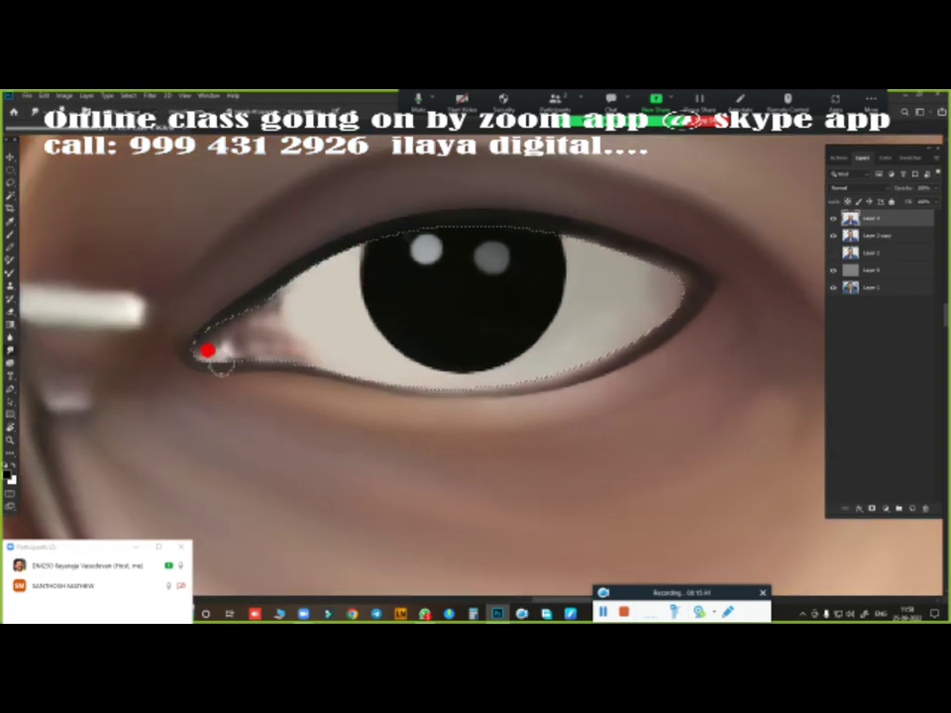
mouse_move(206, 351)
left_mouse_down()
mouse_move(205, 325)
mouse_move(270, 355)
mouse_move(263, 284)
left_mouse_up()
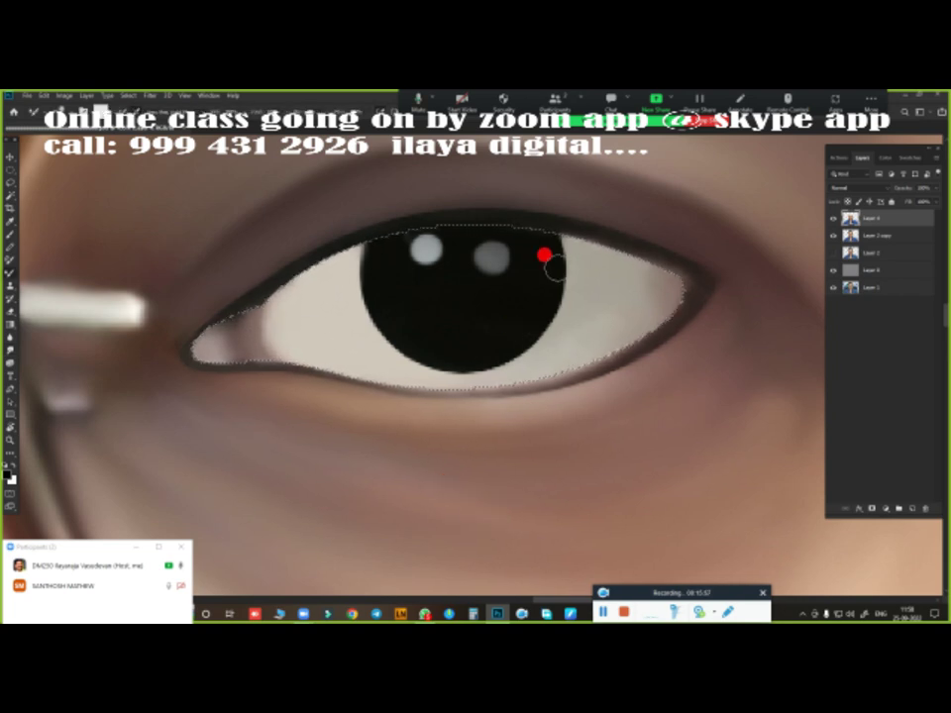
left_click_drag(595, 340, 381, 376)
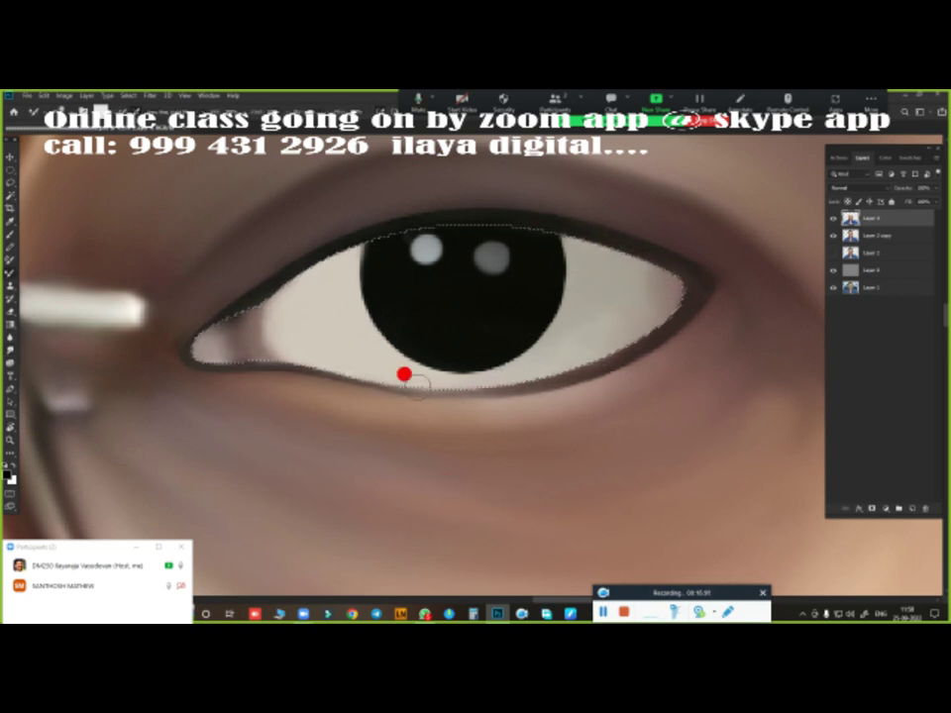
key("ctrl+d")
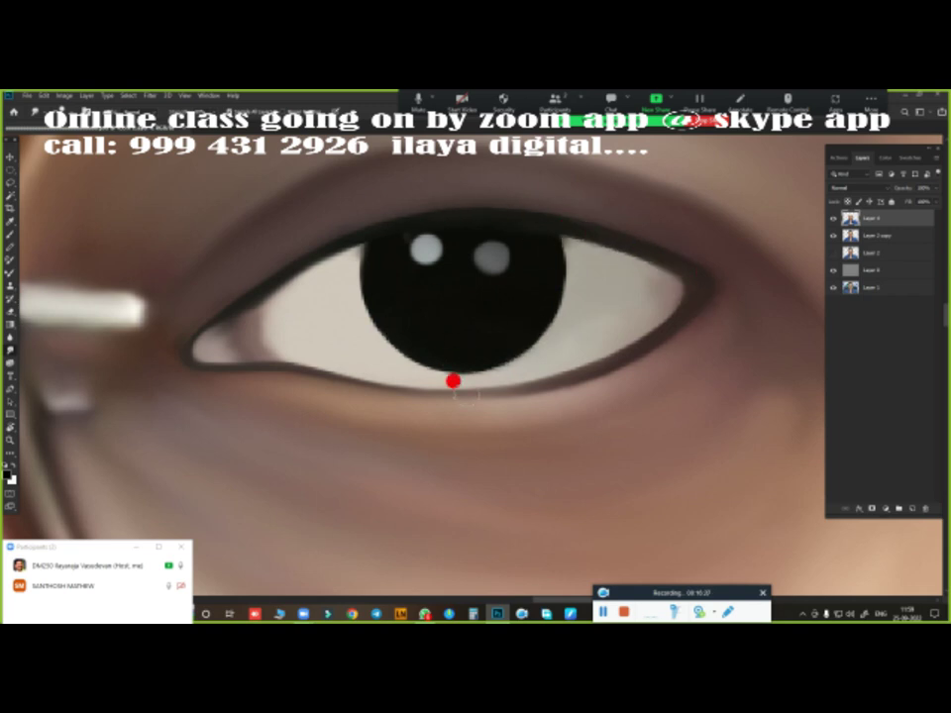
scroll(452, 380, "down", 5)
scroll(372, 433, "up", 3)
Step: Paint the left eye's iris solid black
scroll(465, 346, "up", 2)
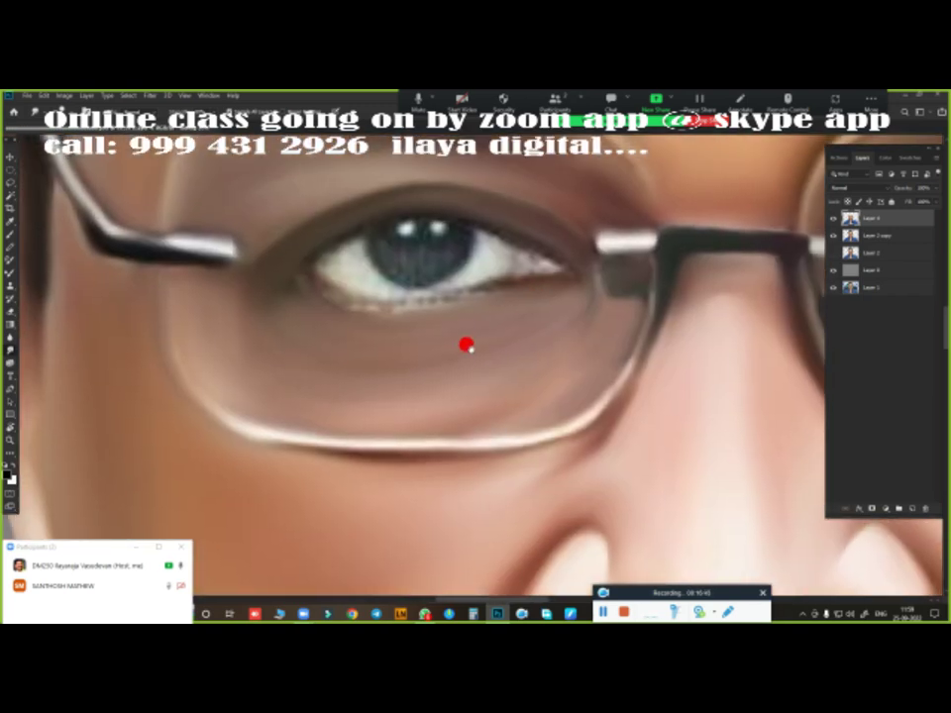
scroll(382, 340, "up", 1)
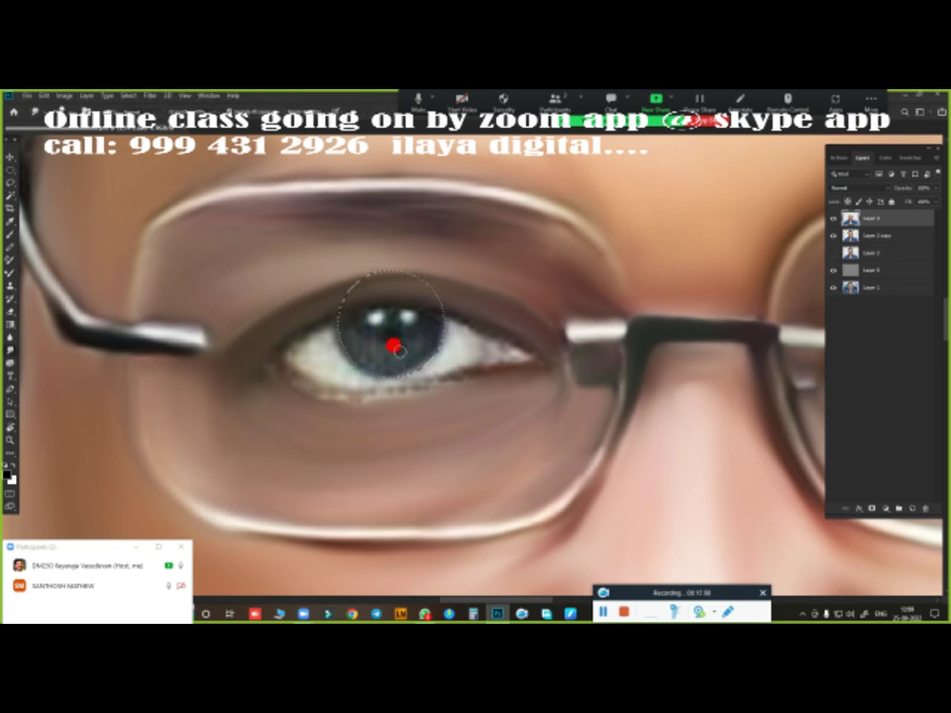
left_click_drag(386, 344, 424, 326)
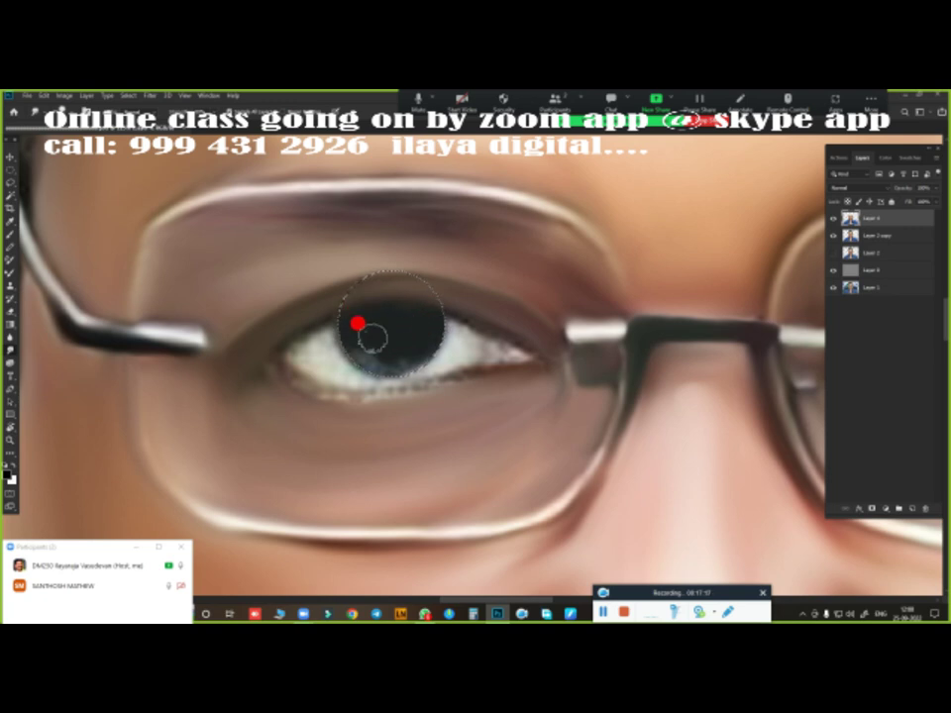
scroll(376, 341, "down", 2)
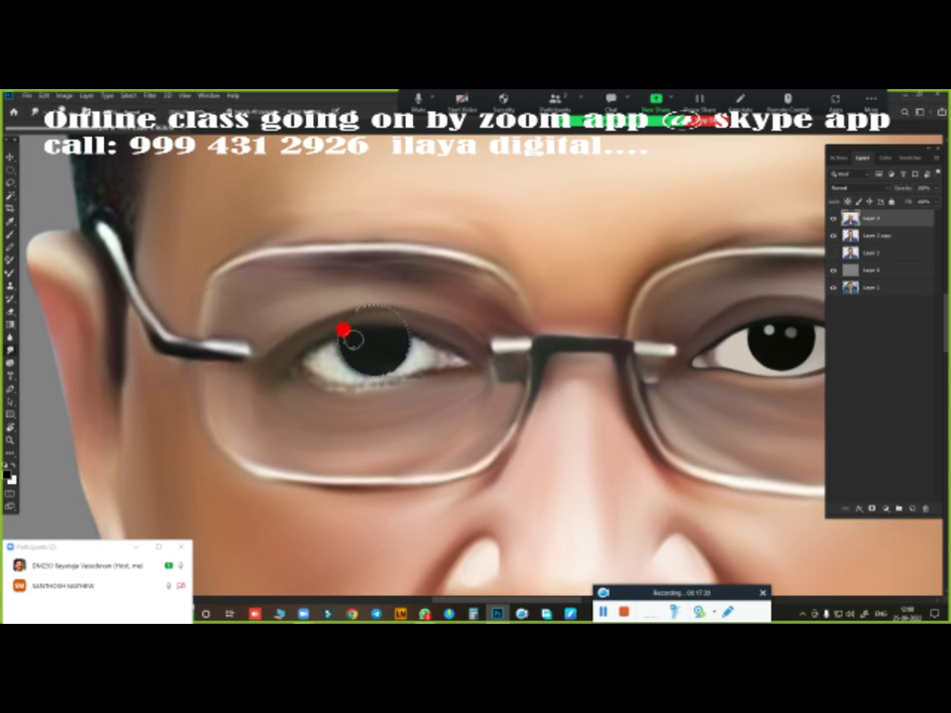
Step: Add a new layer above the iris and toggle the black iris paint to compare
left_click(899, 509)
left_click(832, 235)
scroll(330, 341, "up", 2)
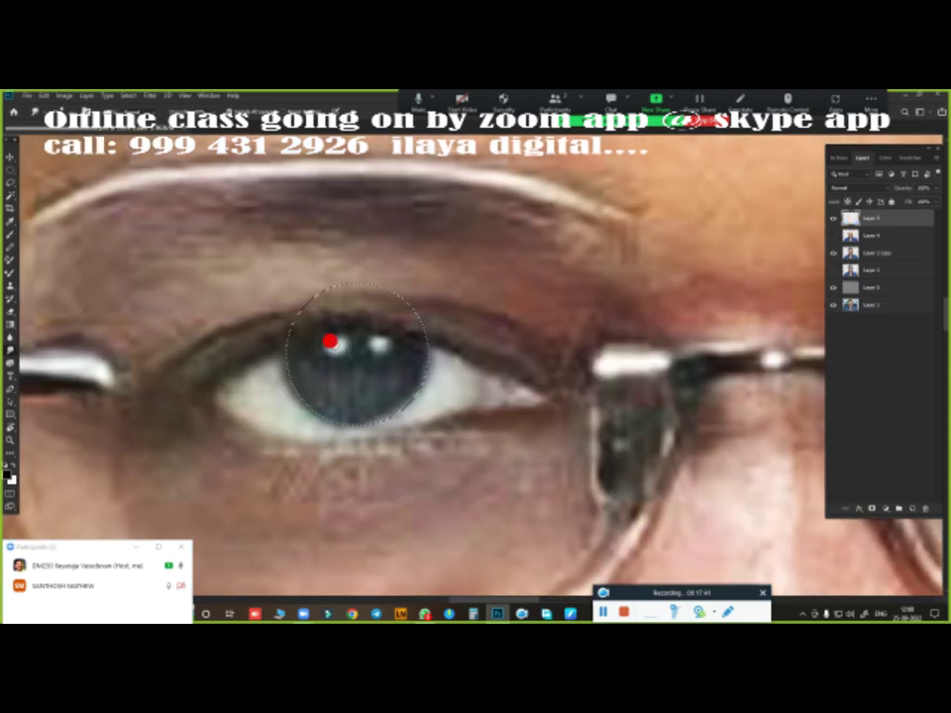
left_click(832, 236)
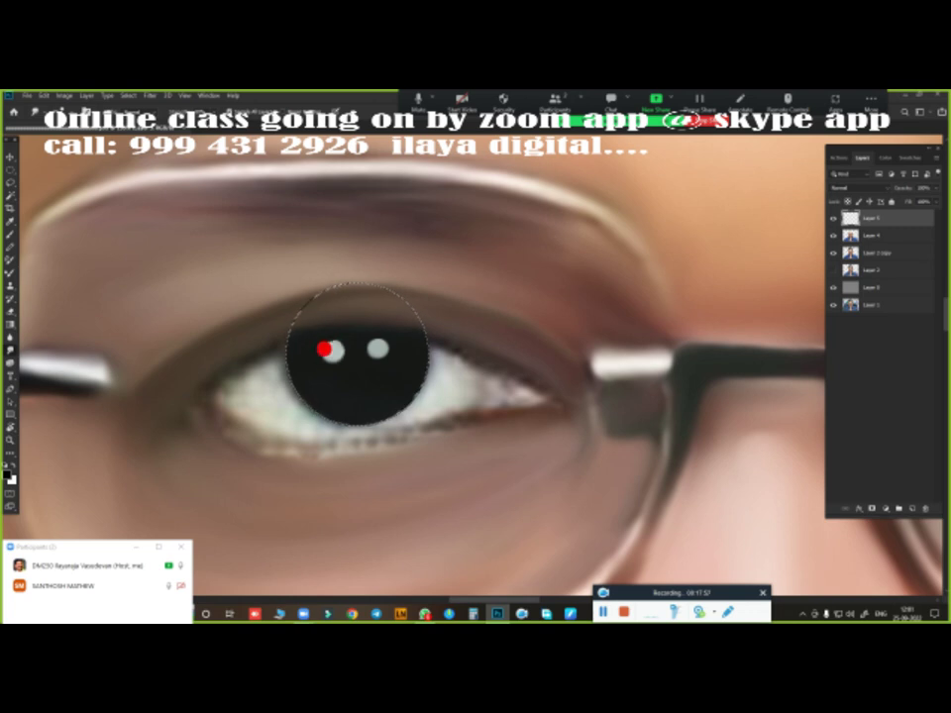
left_click_drag(364, 372, 419, 282)
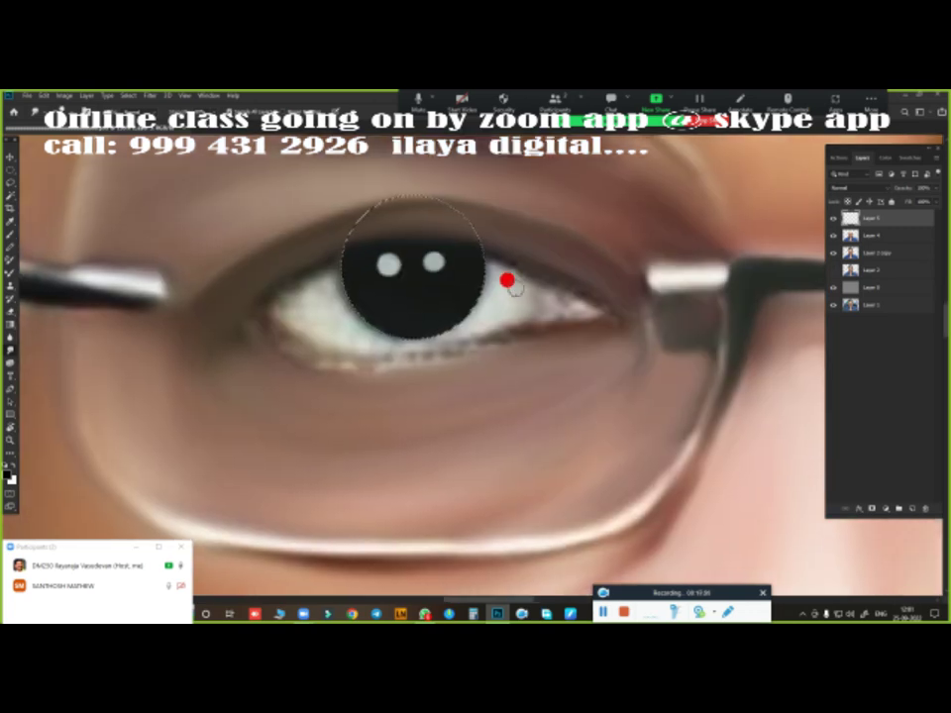
scroll(433, 294, "down", 2)
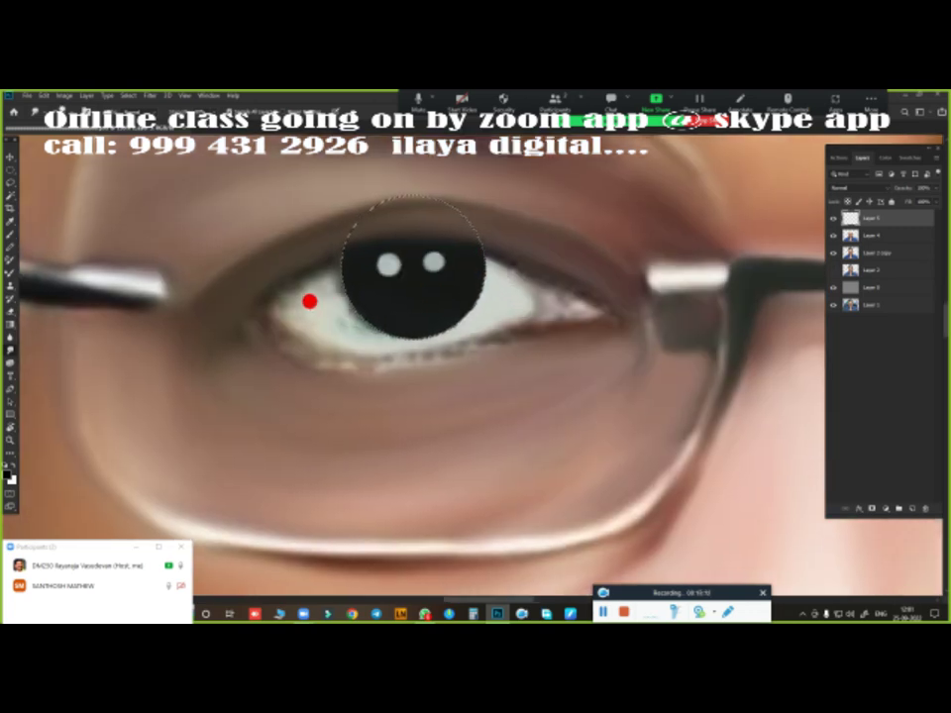
scroll(469, 394, "down", 2)
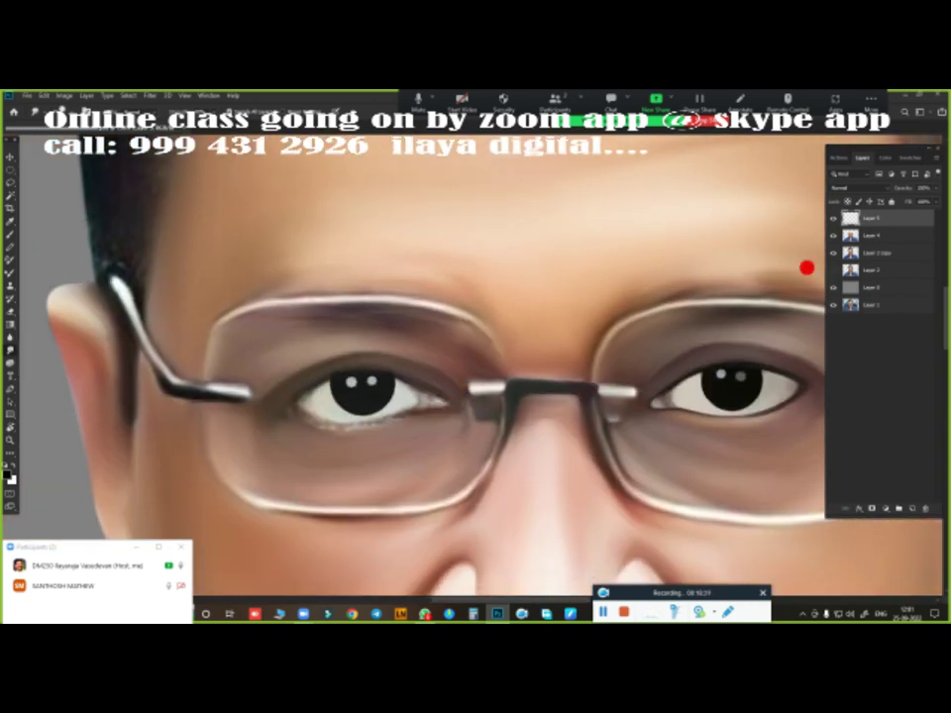
Step: Paint dark upper and lower eyelid edges, toggling Layer 5 to compare with the photo
scroll(532, 328, "up", 2)
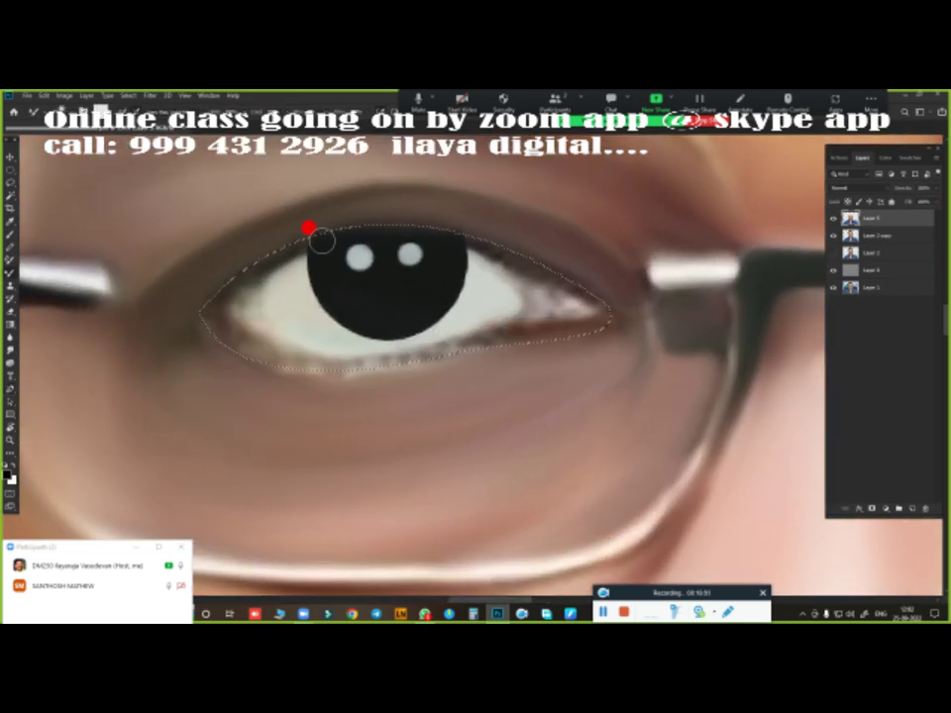
mouse_move(260, 263)
left_mouse_down()
mouse_move(206, 303)
mouse_move(255, 340)
mouse_move(558, 323)
left_mouse_up()
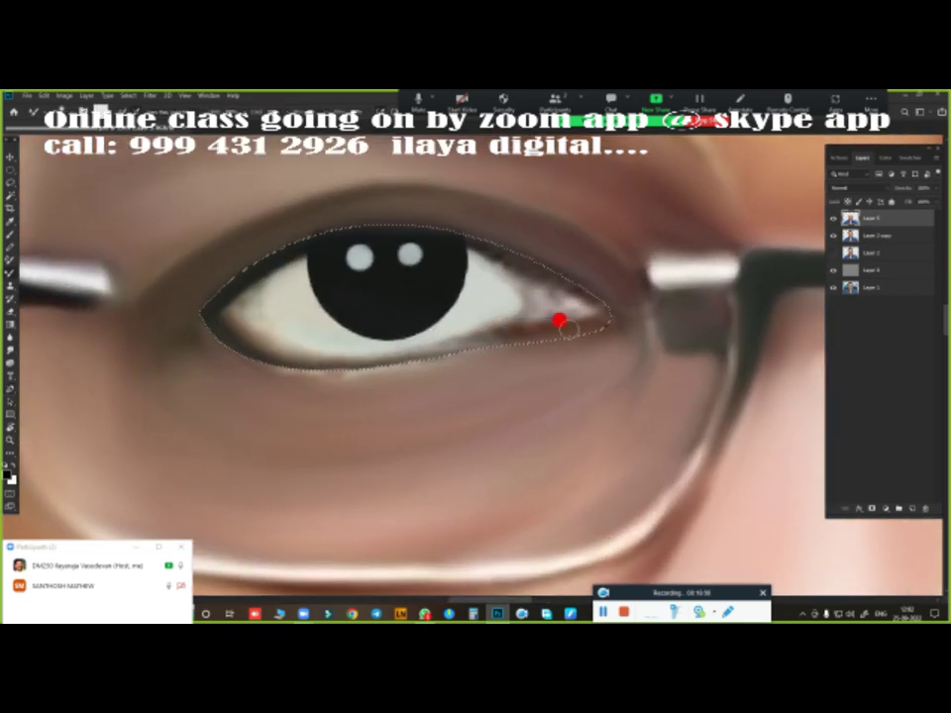
mouse_move(340, 242)
left_mouse_down()
mouse_move(548, 266)
mouse_move(524, 255)
mouse_move(564, 344)
left_mouse_up()
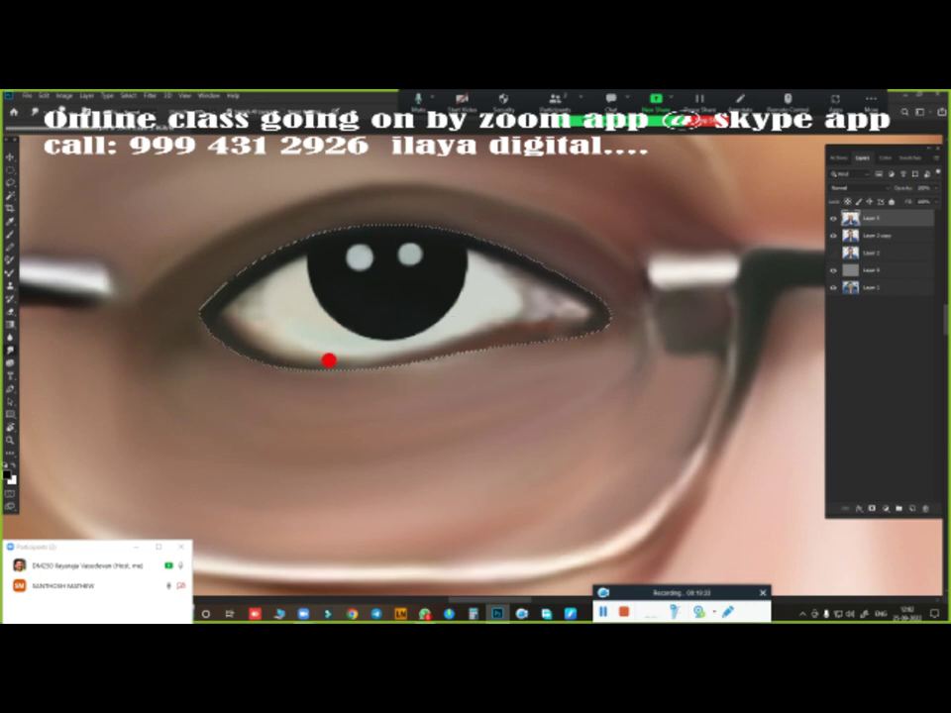
scroll(395, 446, "down", 5)
scroll(426, 396, "up", 3)
left_click(832, 218)
scroll(475, 396, "up", 2)
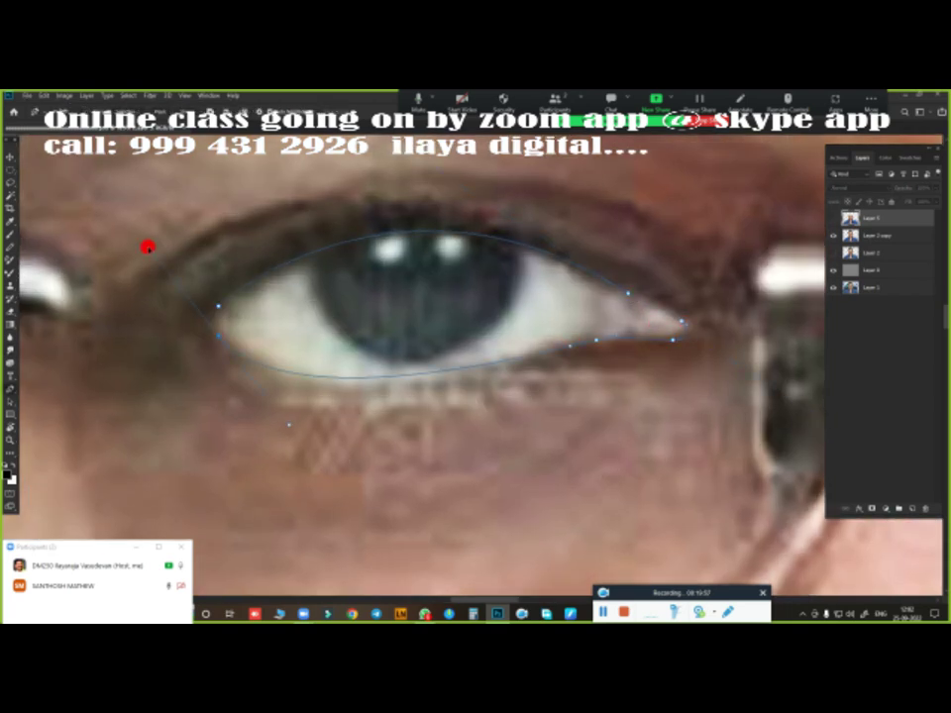
left_click(832, 218)
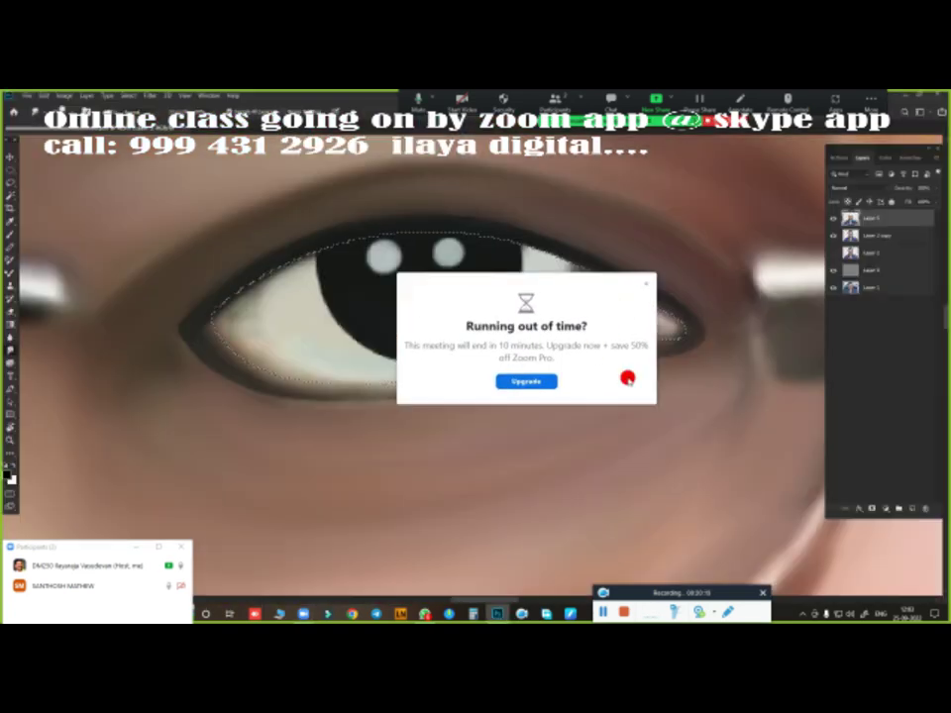
Step: Paint the eye white a smooth light grey, whitening the pinkish corner
left_click(646, 283)
mouse_move(556, 316)
left_mouse_down()
mouse_move(600, 308)
mouse_move(673, 335)
left_mouse_up()
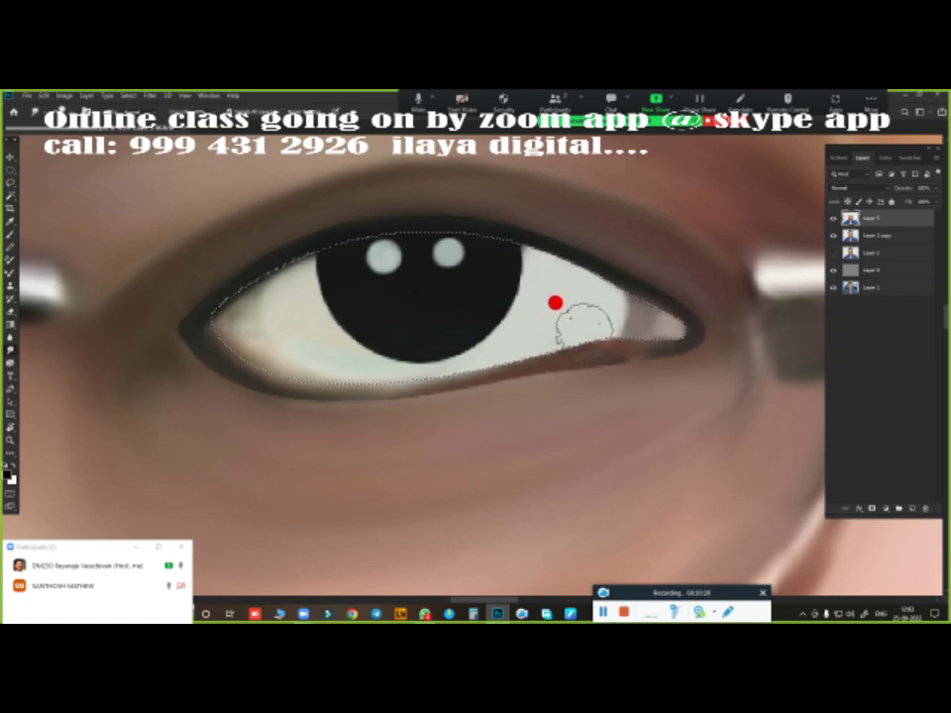
mouse_move(454, 364)
left_mouse_down()
mouse_move(292, 354)
mouse_move(219, 283)
left_mouse_up()
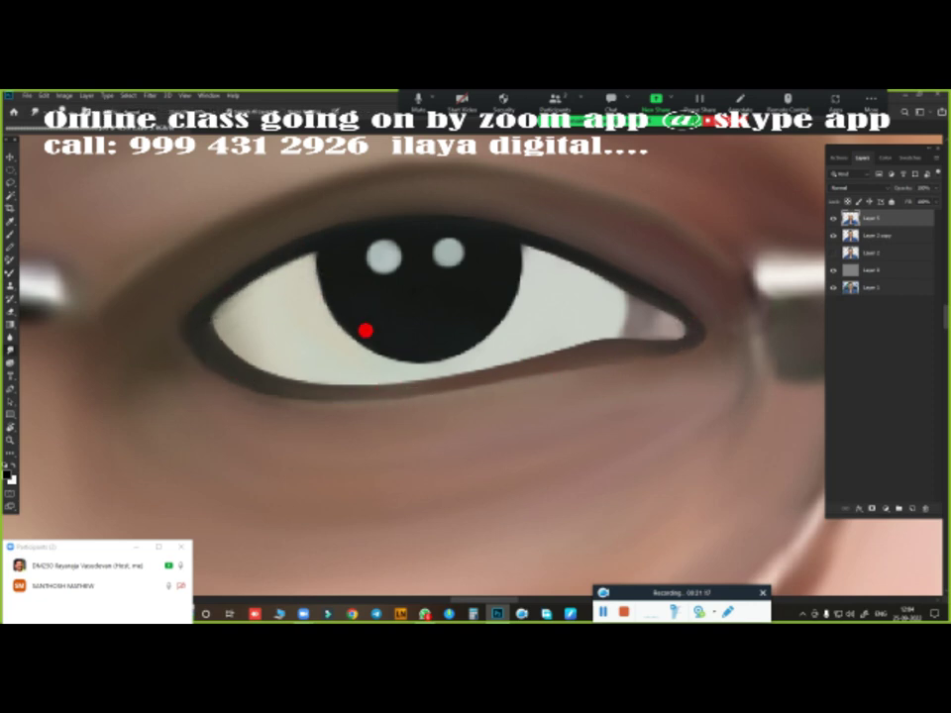
Step: Merge the top layer down into the layer below with Ctrl+E
scroll(556, 425, "down", 3)
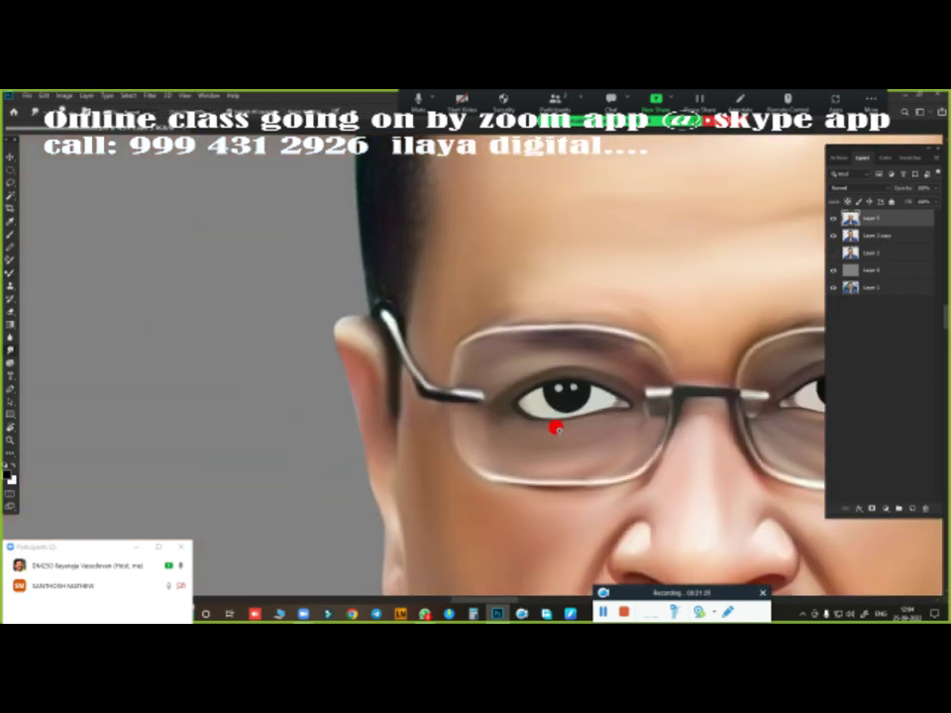
scroll(516, 345, "down", 2)
scroll(516, 346, "down", 2)
scroll(679, 303, "up", 1)
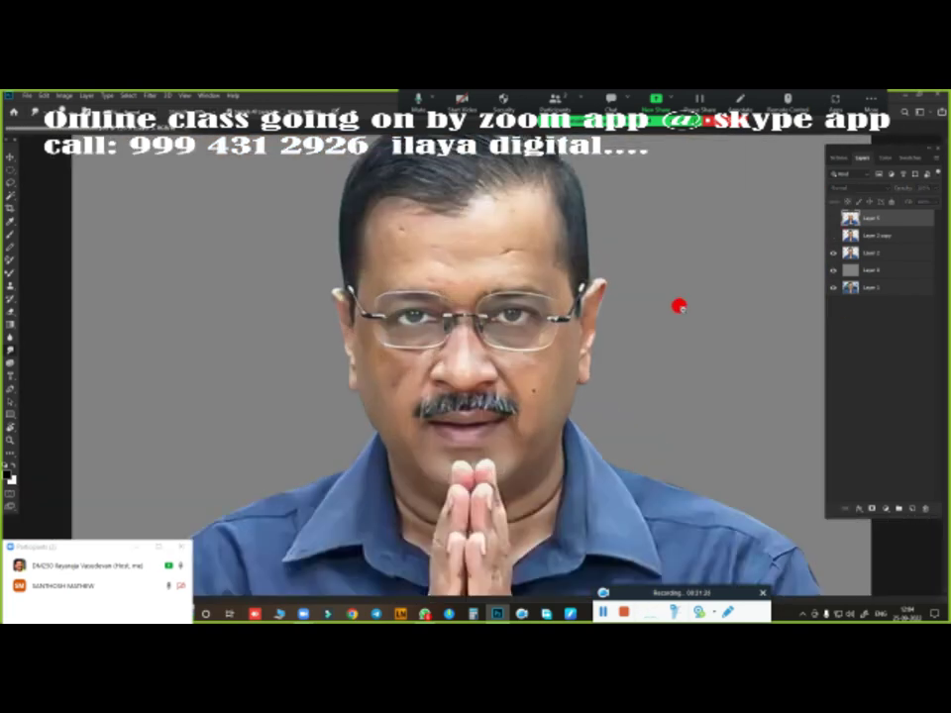
scroll(716, 311, "up", 1)
scroll(448, 333, "up", 1)
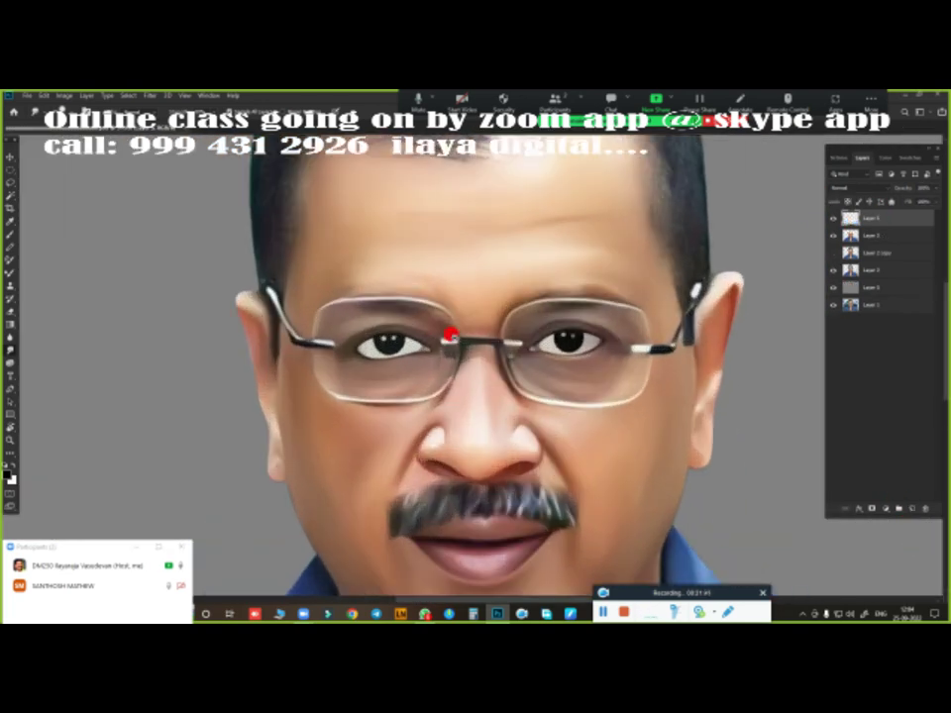
scroll(447, 333, "up", 2)
scroll(490, 347, "up", 1)
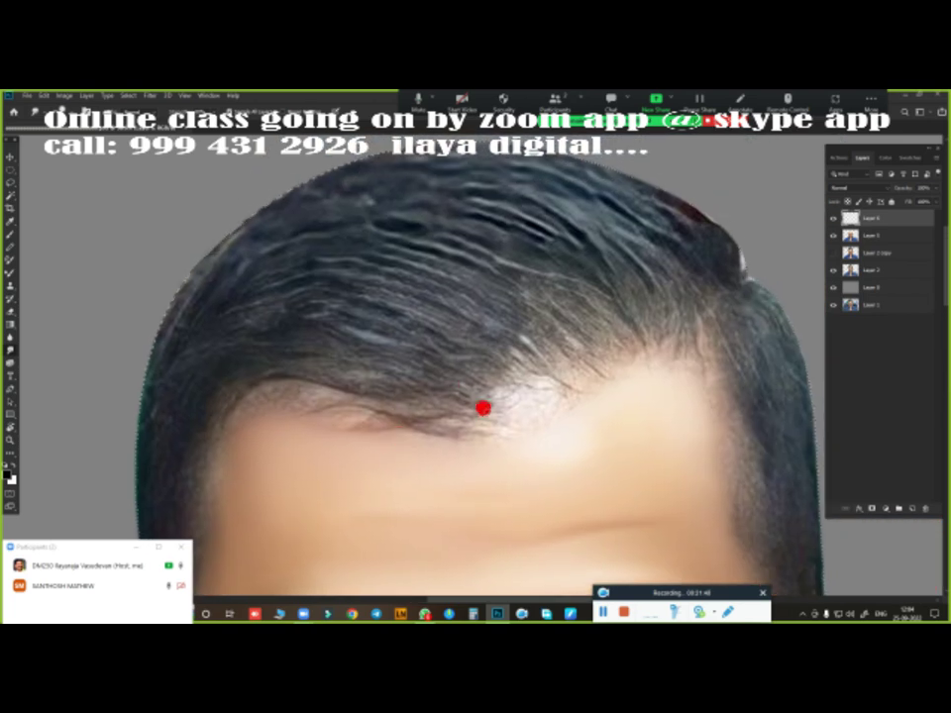
scroll(634, 317, "down", 1)
scroll(567, 372, "up", 2)
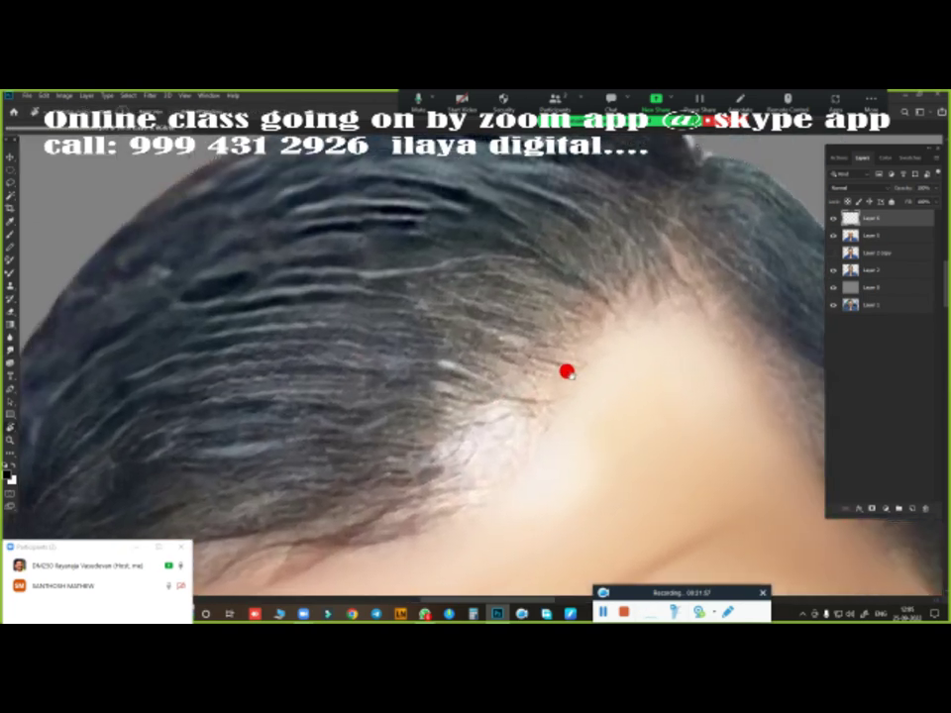
key("ctrl+e")
Step: Smudge the crown and upper-left hair into smooth flowing streaks
scroll(472, 394, "up", 1)
mouse_move(314, 316)
left_mouse_down()
mouse_move(351, 291)
mouse_move(564, 276)
mouse_move(493, 170)
left_mouse_up()
scroll(493, 297, "up", 3)
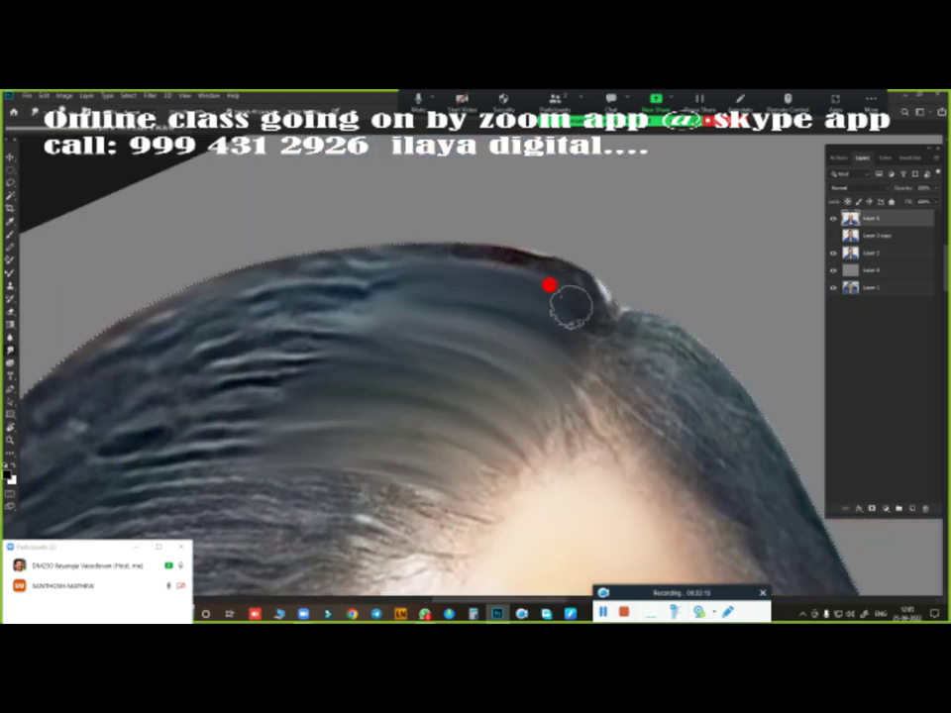
scroll(524, 268, "down", 3)
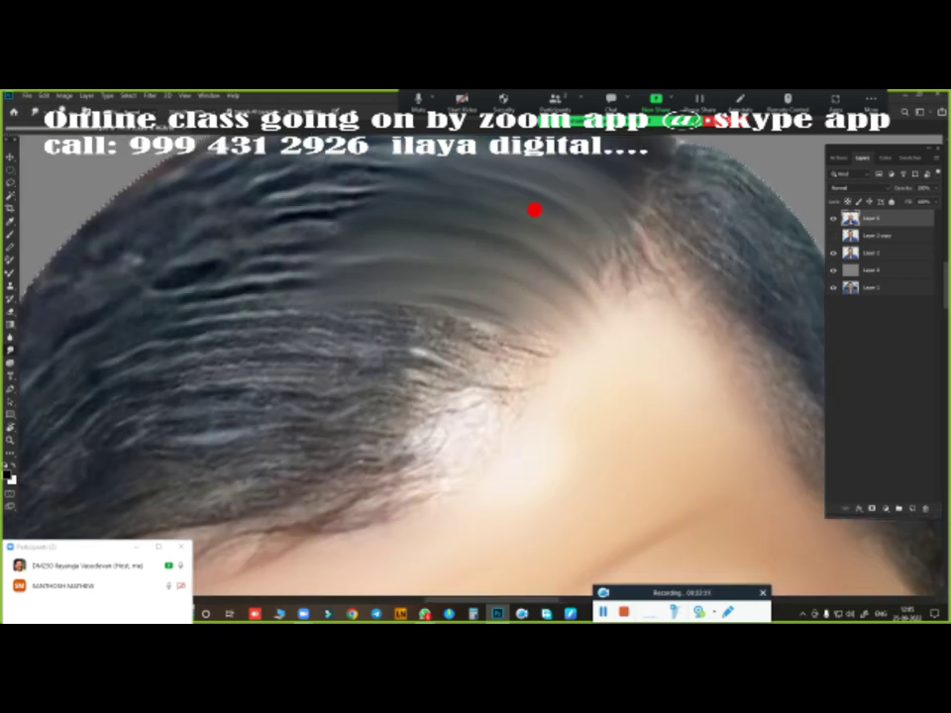
scroll(148, 393, "up", 1)
mouse_move(147, 393)
left_mouse_down()
mouse_move(161, 338)
mouse_move(234, 325)
mouse_move(262, 256)
mouse_move(639, 254)
mouse_move(667, 266)
left_mouse_up()
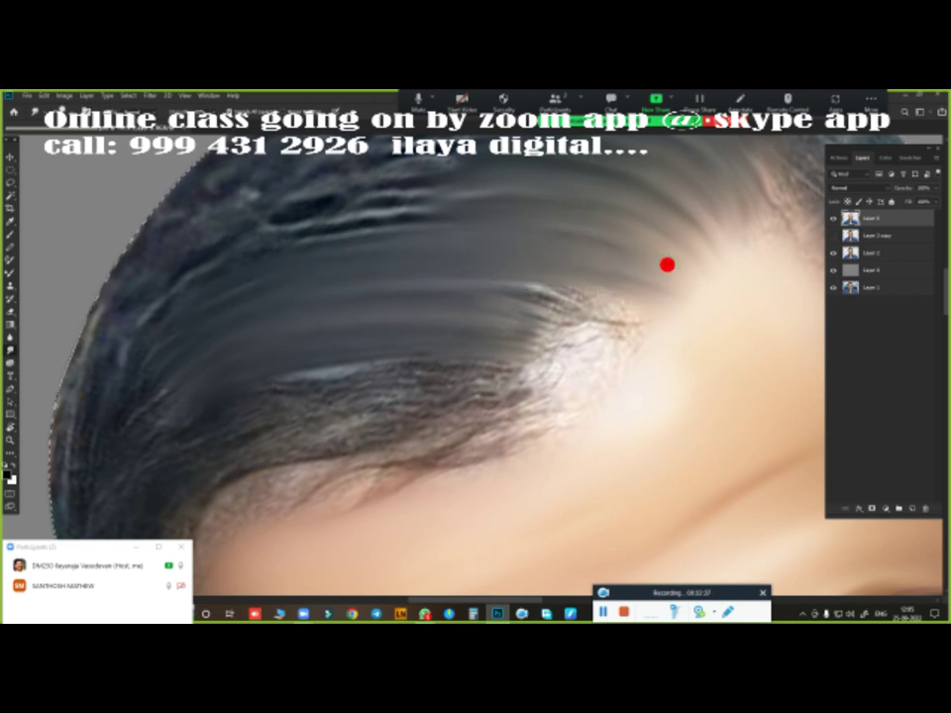
mouse_move(660, 160)
left_mouse_down()
mouse_move(624, 304)
mouse_move(479, 257)
mouse_move(308, 354)
mouse_move(206, 443)
mouse_move(476, 432)
left_mouse_up()
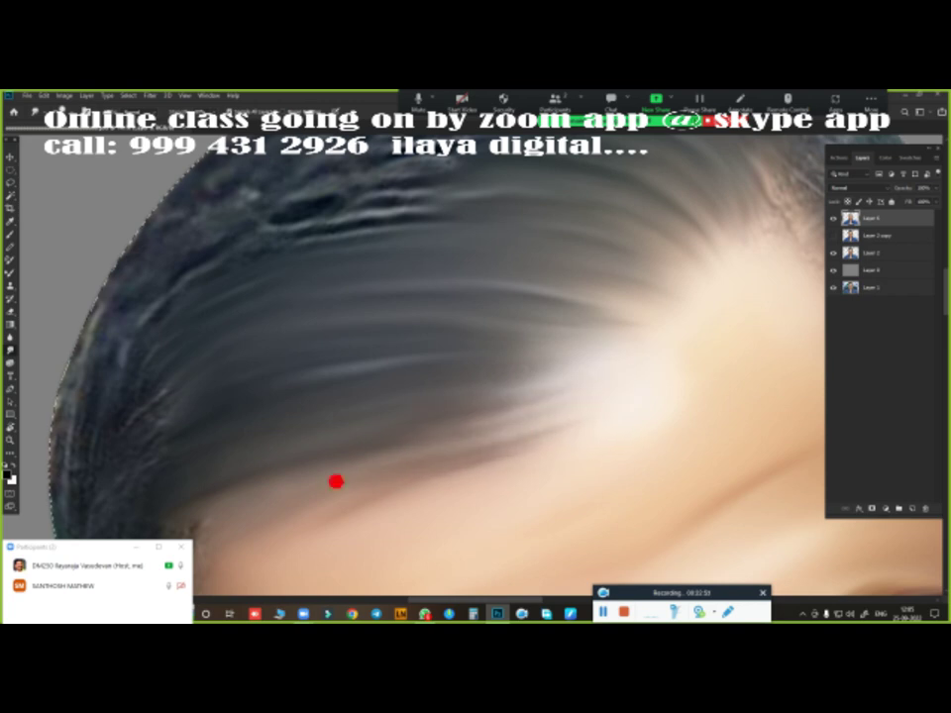
scroll(539, 448, "down", 2)
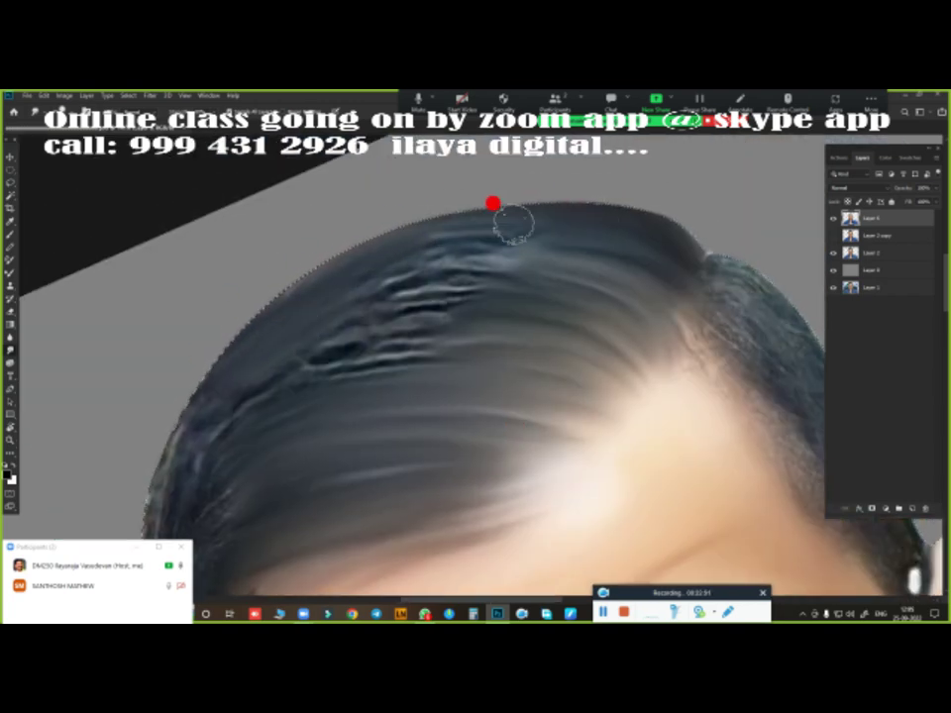
mouse_move(492, 204)
left_mouse_down()
mouse_move(462, 227)
mouse_move(515, 245)
mouse_move(281, 341)
left_mouse_up()
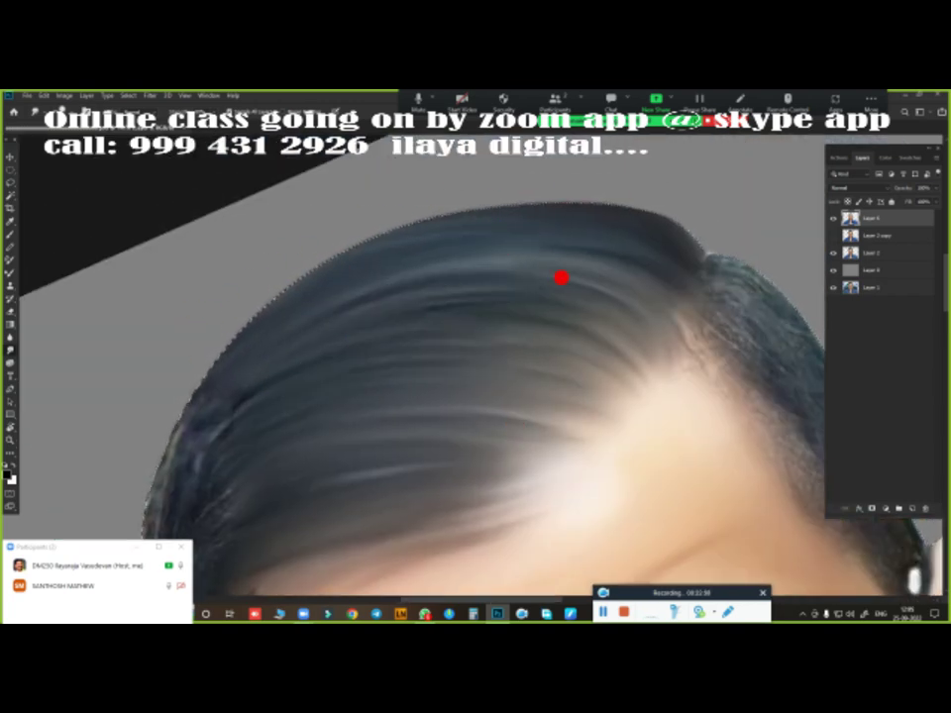
Step: Rotate the view and smooth the hairline above the glasses, removing wisps and bumps
scroll(515, 273, "up", 2)
scroll(515, 273, "down", 2)
mouse_move(331, 276)
left_mouse_down()
mouse_move(323, 357)
mouse_move(333, 405)
left_mouse_up()
mouse_move(259, 373)
left_mouse_down()
mouse_move(278, 350)
mouse_move(293, 353)
left_mouse_up()
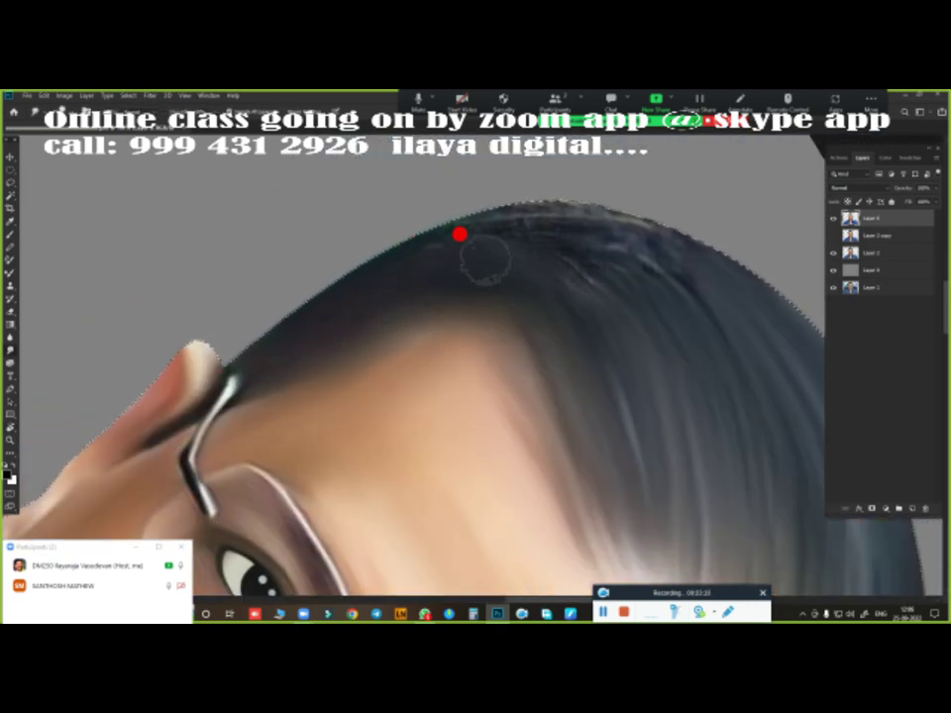
mouse_move(460, 234)
left_mouse_down()
mouse_move(692, 258)
mouse_move(535, 166)
left_mouse_up()
left_click_drag(431, 170, 743, 240)
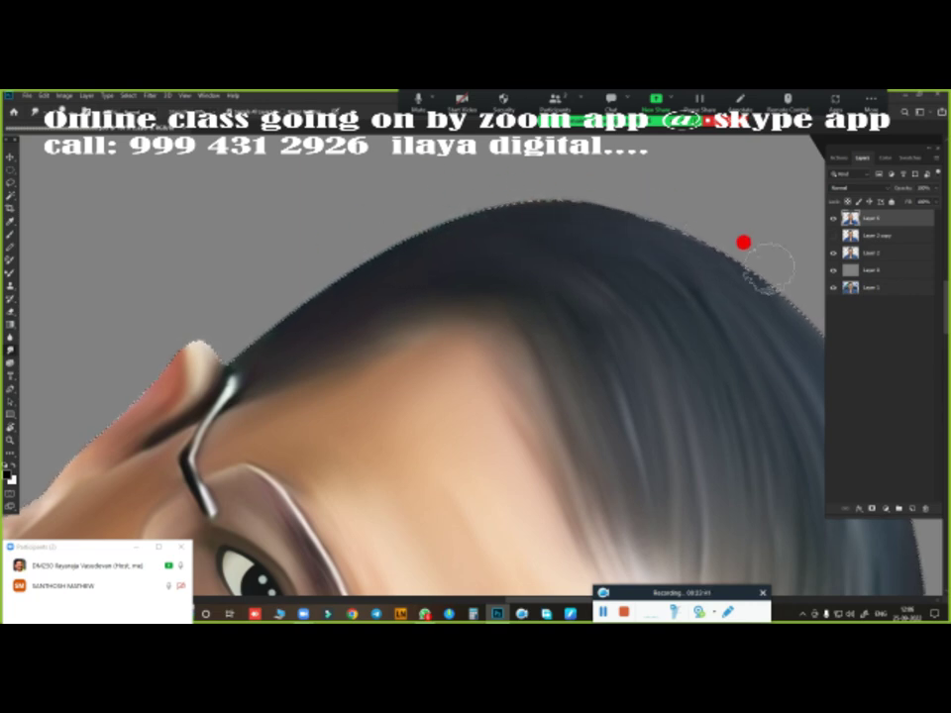
left_click_drag(531, 325, 271, 352)
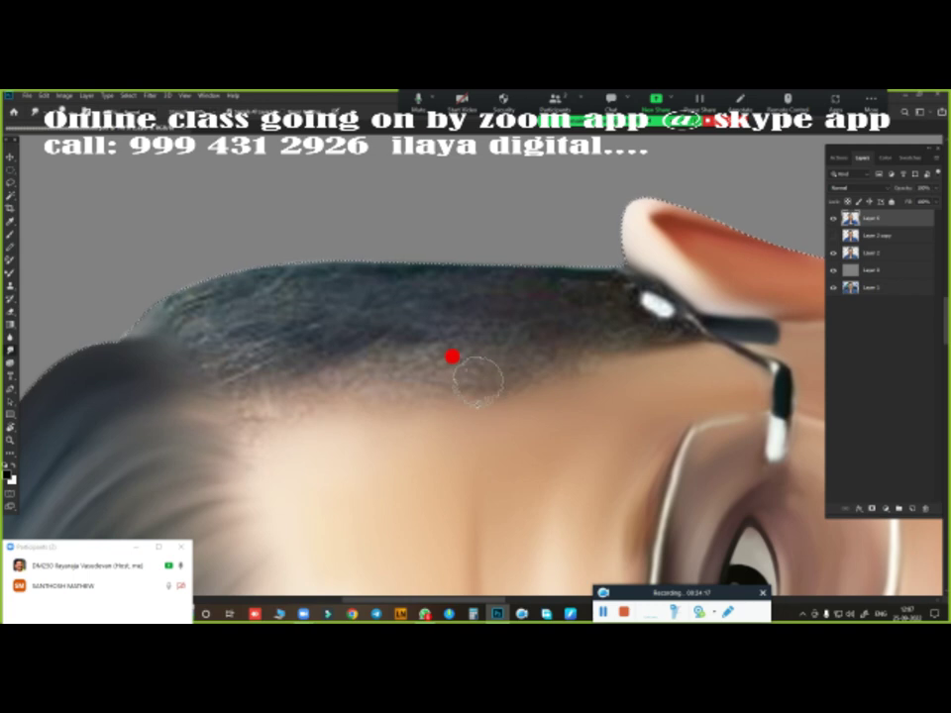
mouse_move(453, 356)
left_mouse_down()
mouse_move(148, 302)
mouse_move(585, 254)
mouse_move(131, 299)
mouse_move(366, 306)
mouse_move(314, 392)
mouse_move(155, 370)
mouse_move(195, 354)
mouse_move(549, 328)
mouse_move(620, 295)
mouse_move(626, 244)
mouse_move(694, 321)
mouse_move(622, 277)
mouse_move(595, 310)
mouse_move(361, 299)
mouse_move(624, 340)
left_mouse_up()
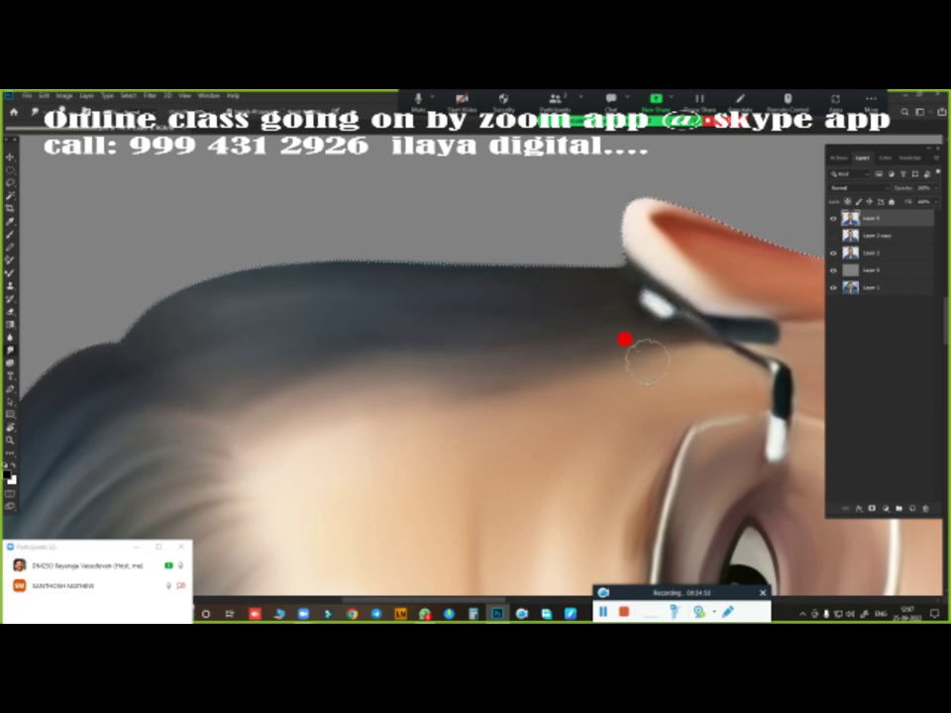
scroll(416, 332, "down", 3)
scroll(533, 363, "down", 2)
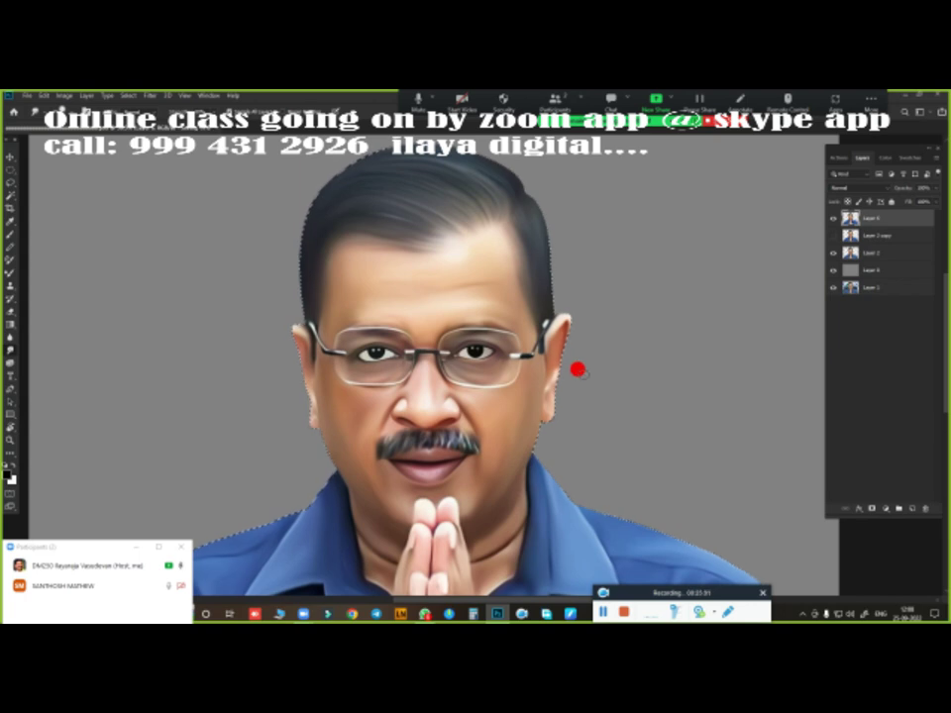
Step: Turn the grey background layer black by lowering Hue/Saturation lightness, then fit the portrait in view
scroll(723, 323, "down", 1)
left_click(866, 270)
key("ctrl+u")
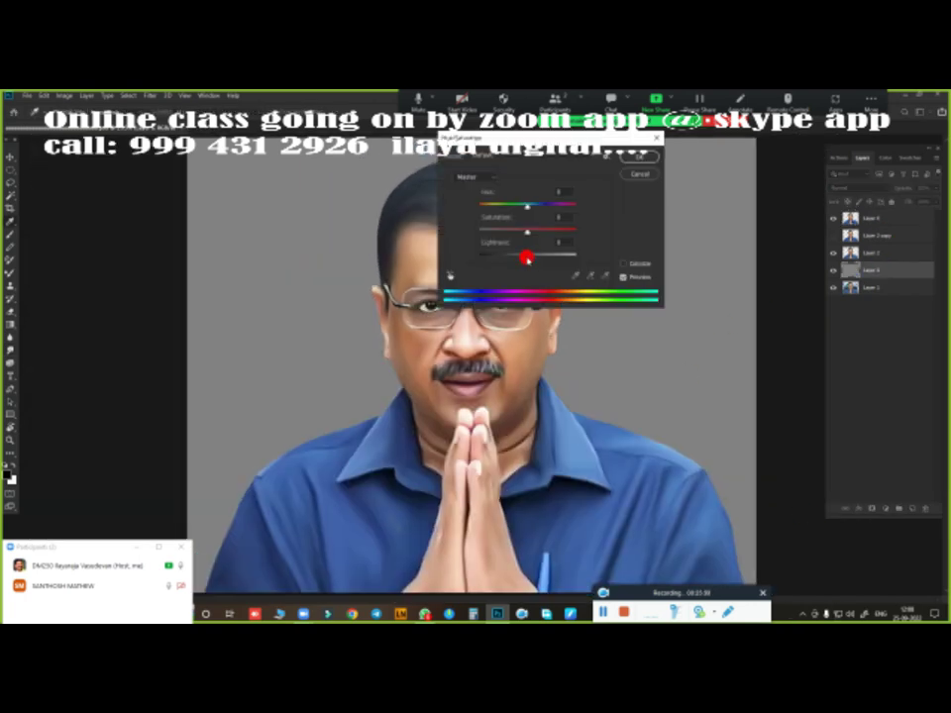
left_click_drag(526, 256, 471, 254)
key("Return")
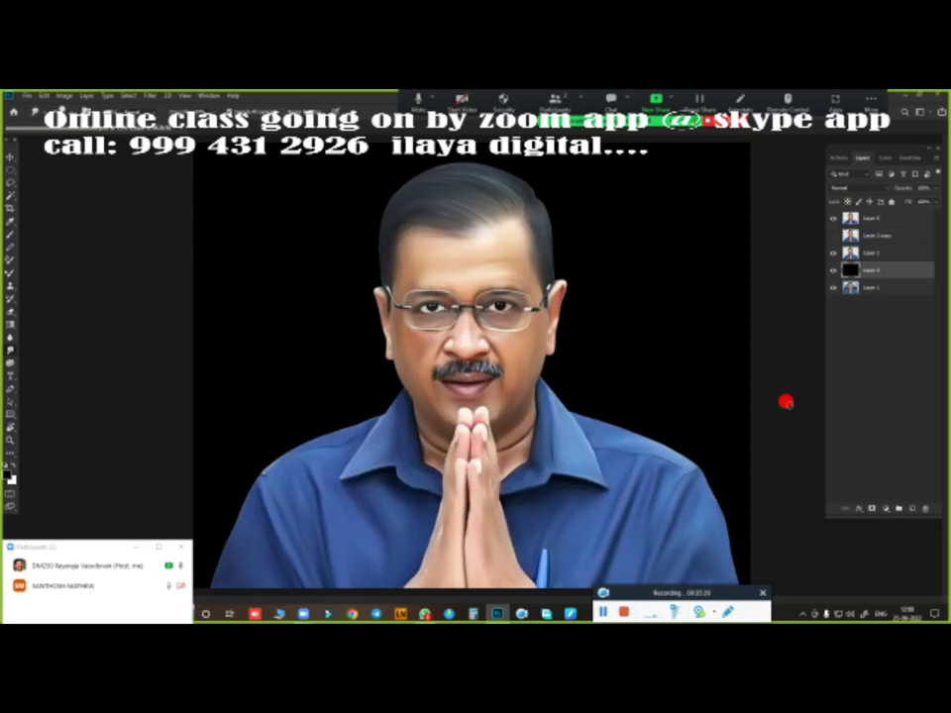
mouse_move(440, 385)
left_mouse_down()
mouse_move(518, 377)
mouse_move(480, 441)
left_mouse_up()
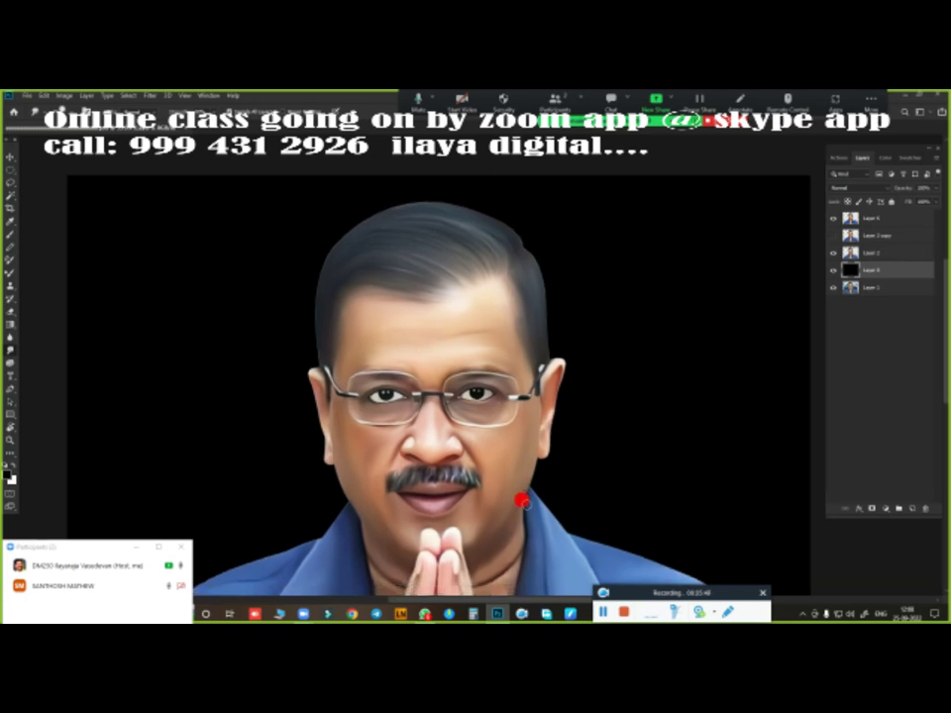
key("ctrl+minus")
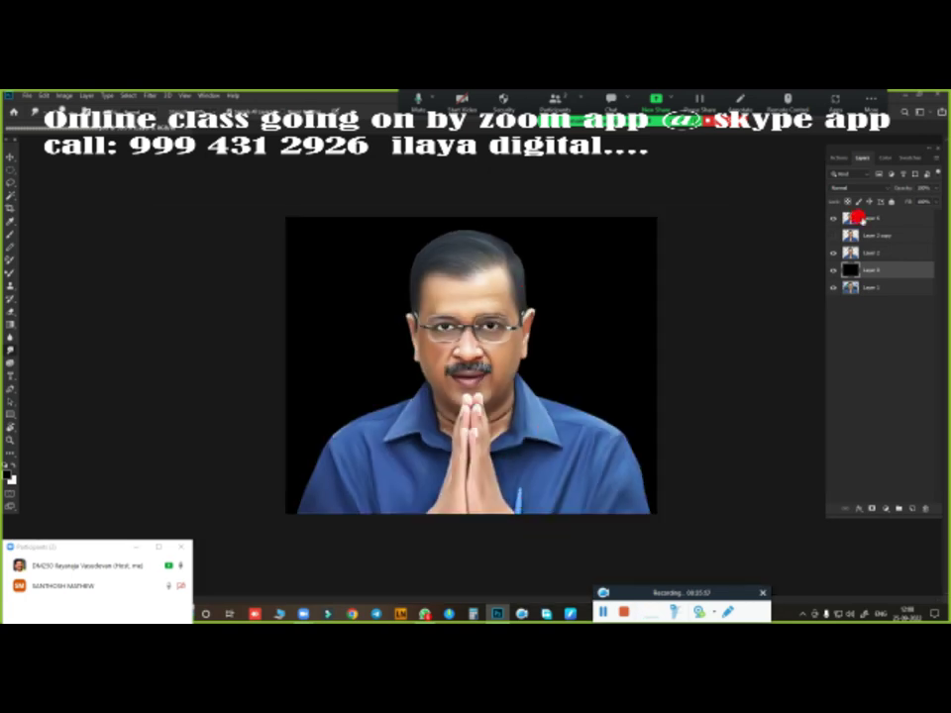
Step: Browse the brush presets on the canvas and close the picker
right_click(369, 351)
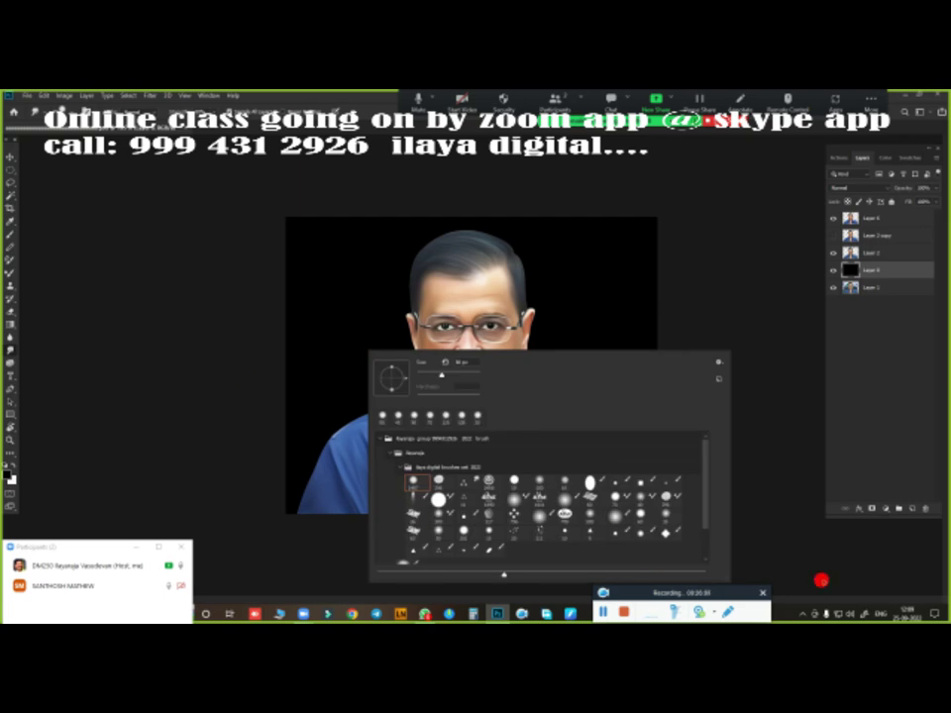
right_click(298, 231)
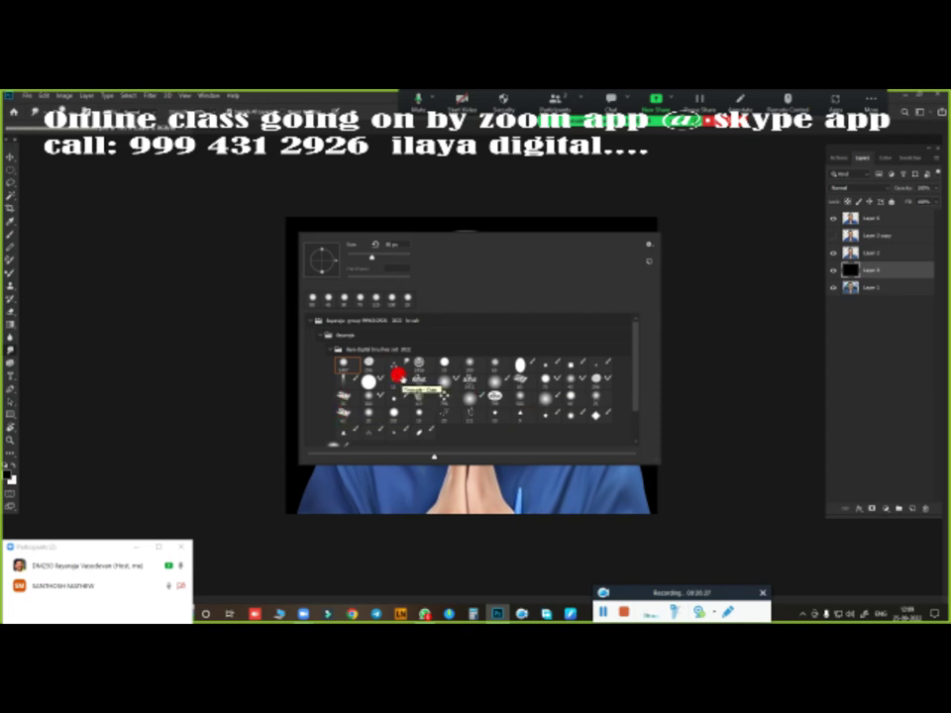
left_click(585, 200)
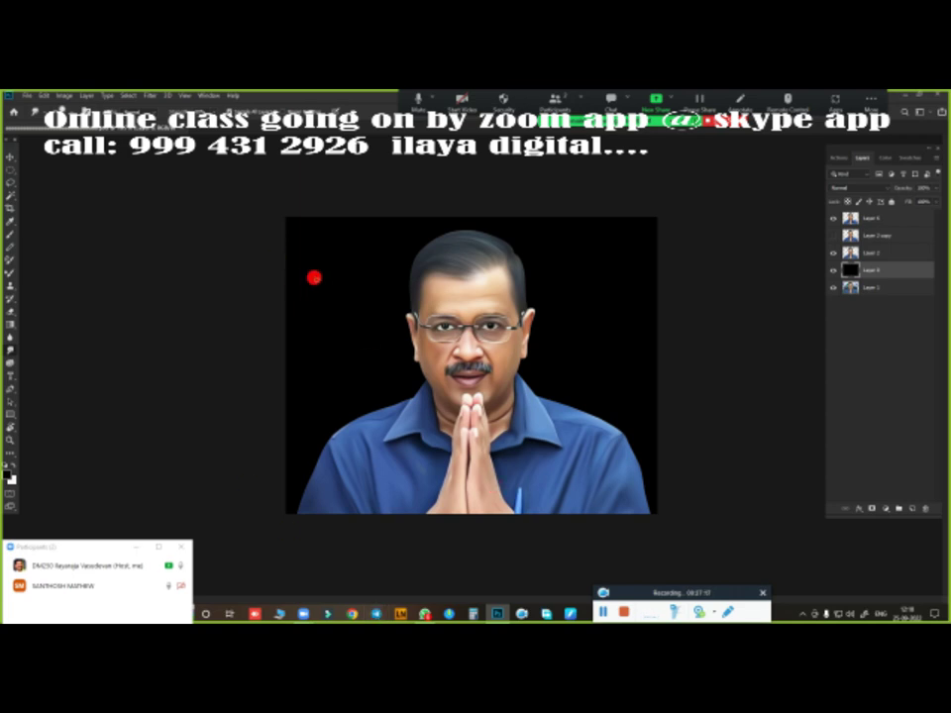
Step: Save the portrait with Save As, replacing the existing file
key("ctrl+shift+s")
key("Return")
left_click(499, 351)
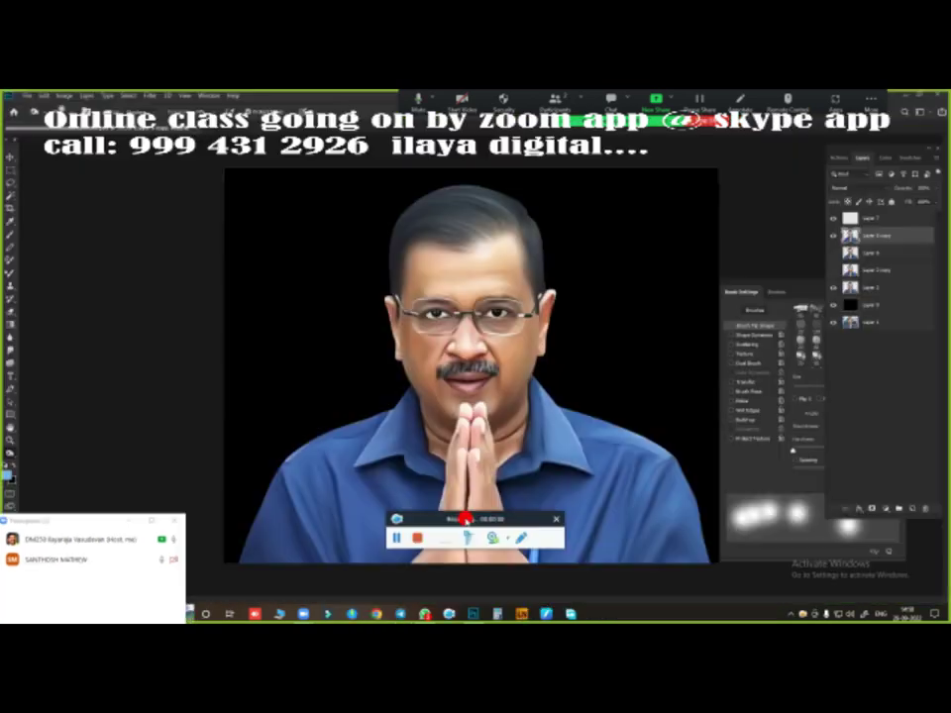
Step: Select a tapered hair-strand stroke brush from the presets and make Layer 7 active
left_click_drag(465, 517, 670, 596)
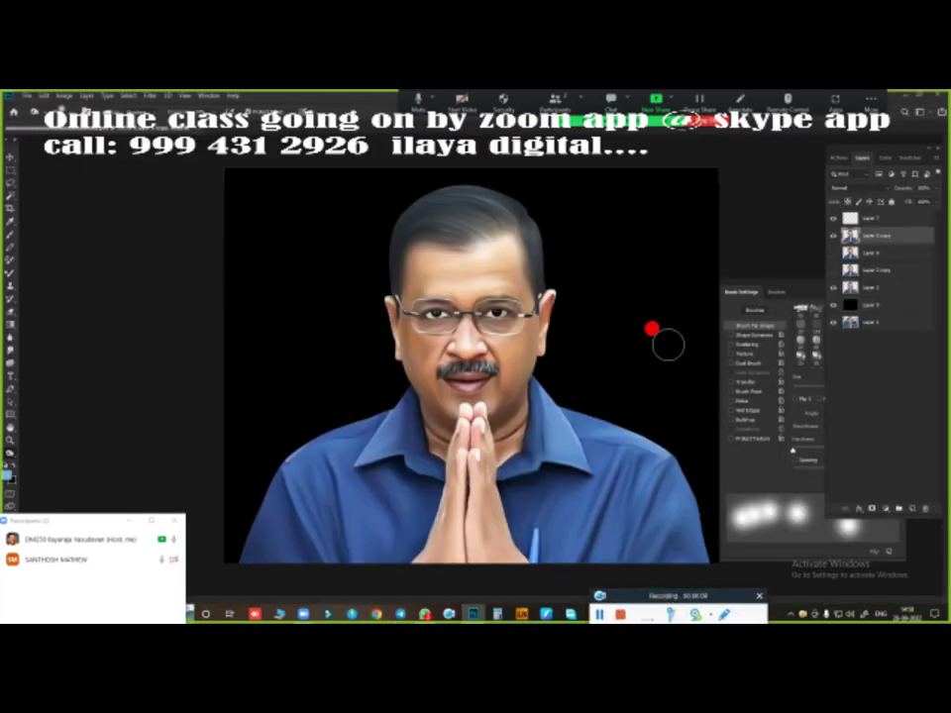
scroll(540, 332, "up", 2)
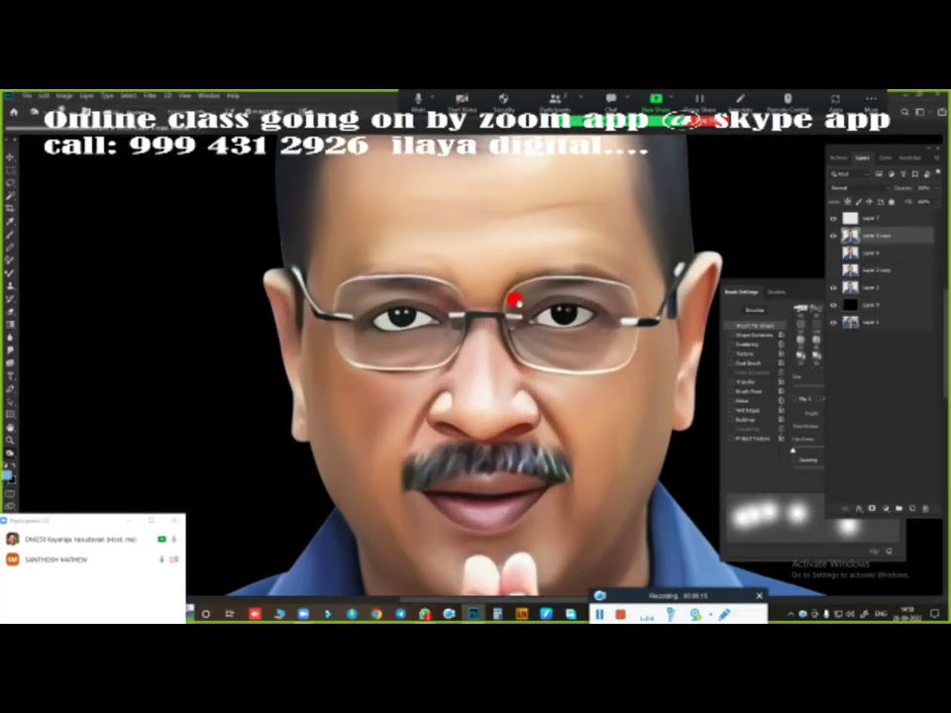
scroll(505, 327, "up", 2)
scroll(491, 308, "down", 3)
scroll(491, 297, "up", 2)
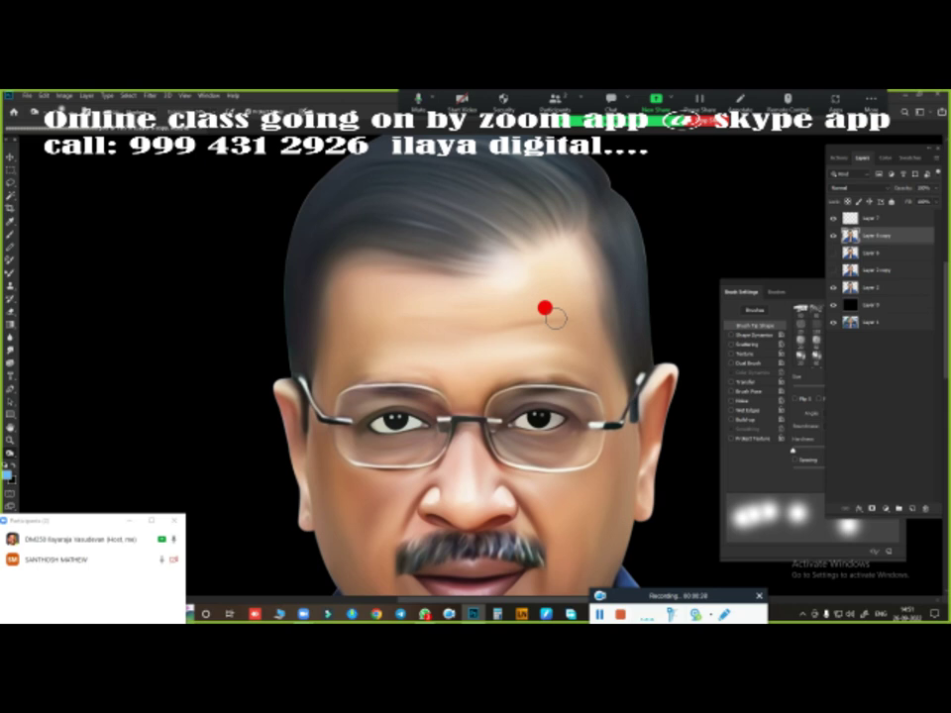
right_click(429, 275)
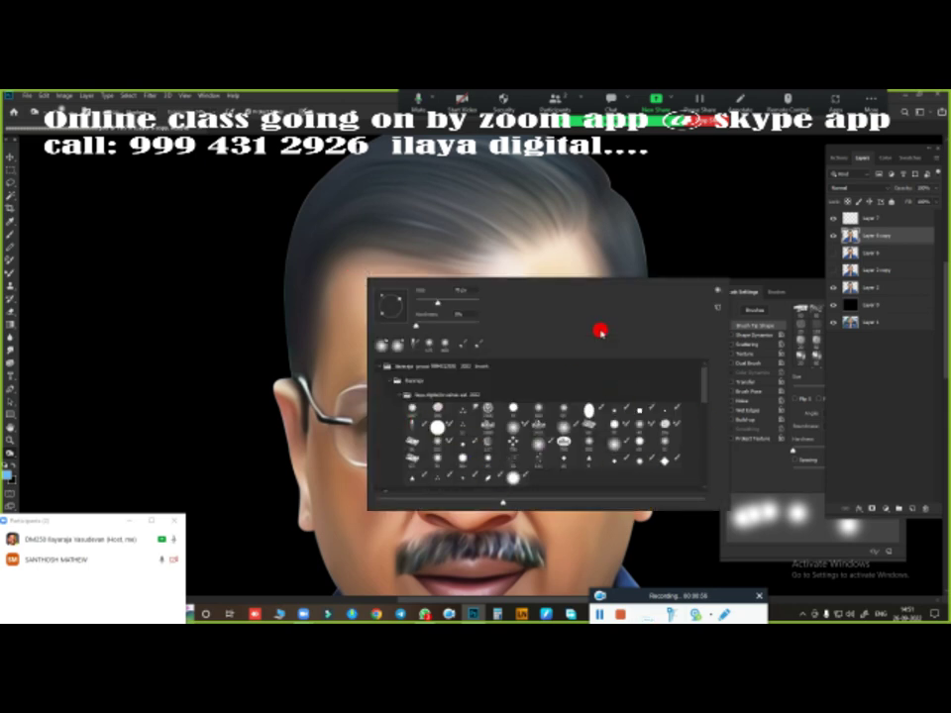
left_click(394, 197)
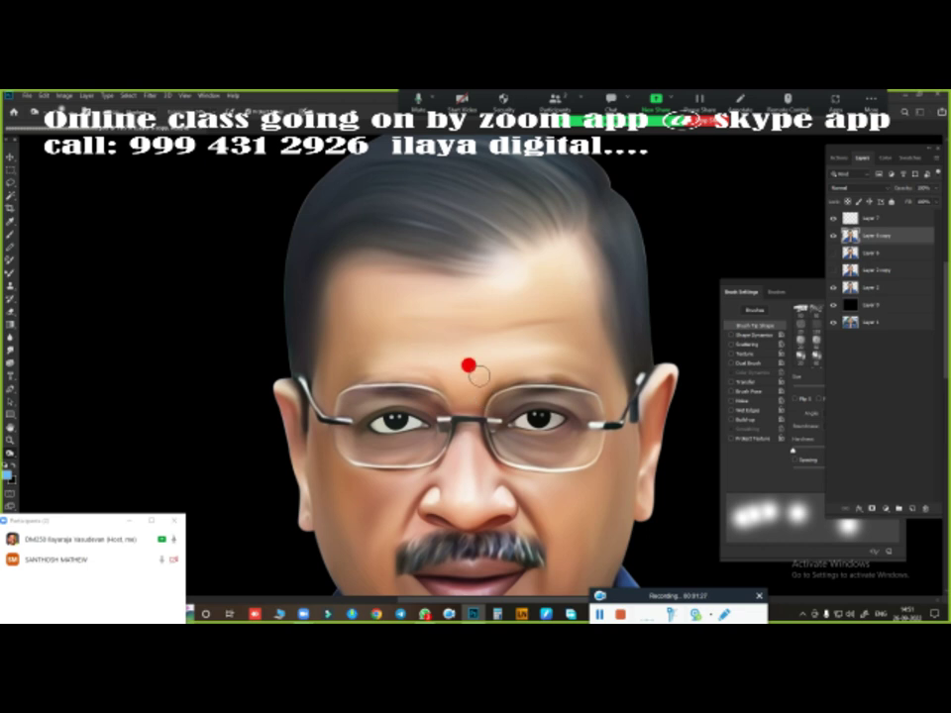
key("period")
left_click(864, 218)
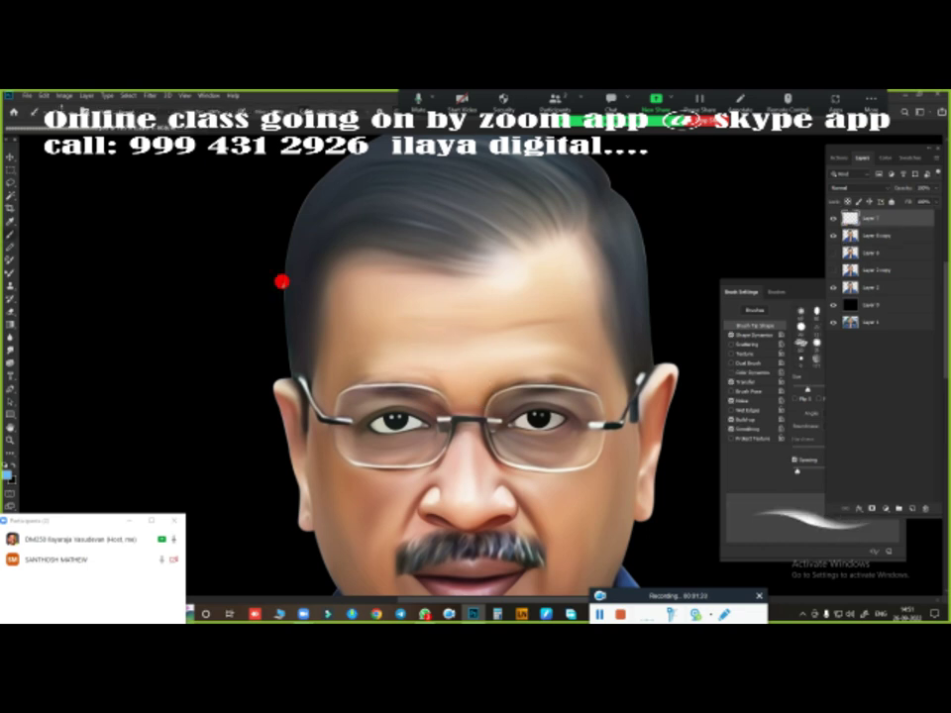
right_click(422, 356)
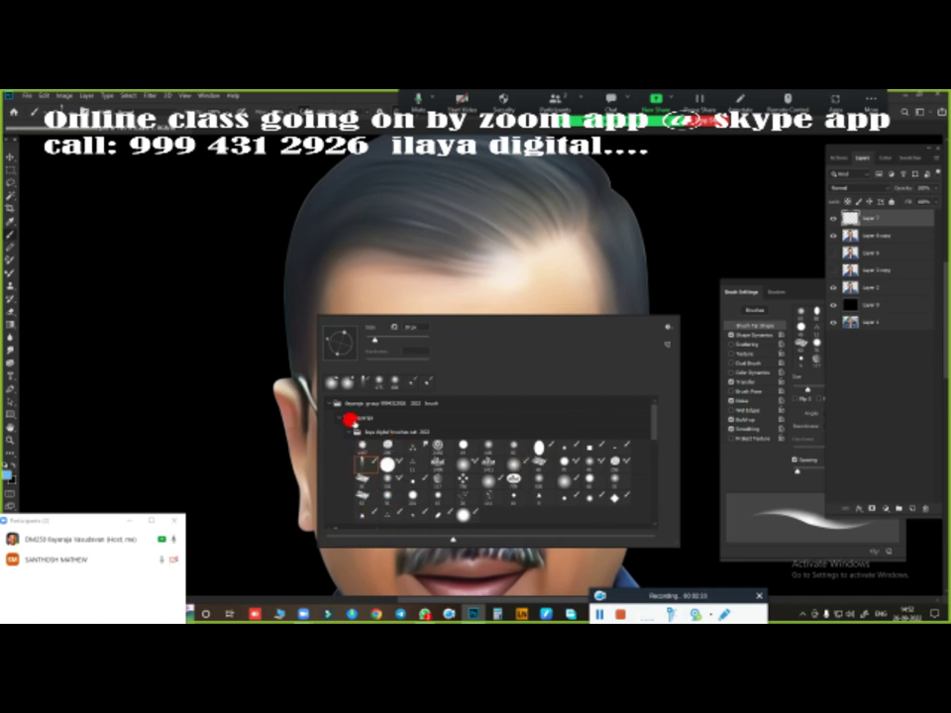
Step: Paint several blue hair strands and a curled strand over the dark area
left_click(217, 270)
scroll(433, 339, "up", 3)
left_click_drag(169, 340, 515, 302)
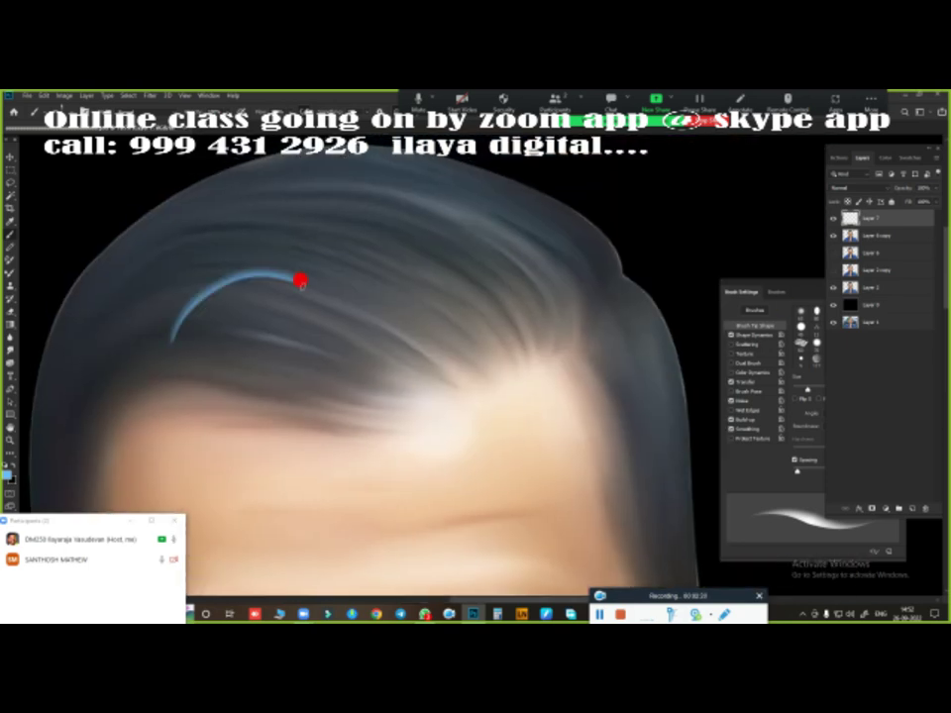
left_click_drag(262, 211, 446, 206)
left_click_drag(287, 228, 451, 248)
mouse_move(219, 231)
left_mouse_down()
mouse_move(609, 318)
mouse_move(261, 374)
mouse_move(564, 271)
mouse_move(431, 301)
mouse_move(520, 191)
mouse_move(577, 414)
left_mouse_up()
scroll(403, 340, "down", 2)
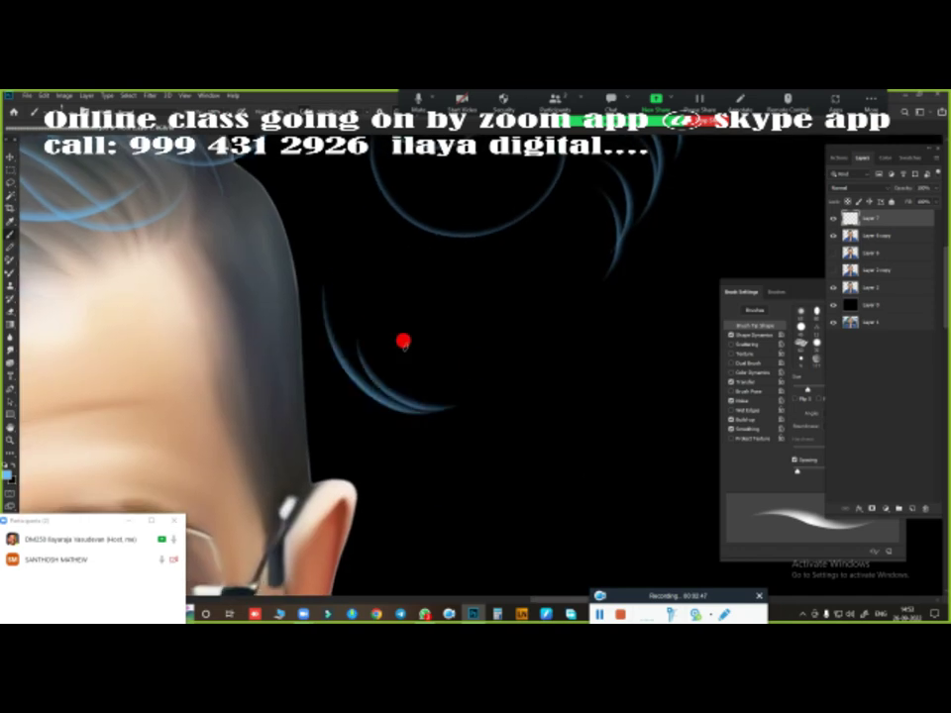
scroll(497, 331, "down", 2)
Step: Change the foreground colour, pick another brush and paint six more blue strands
left_click(7, 475)
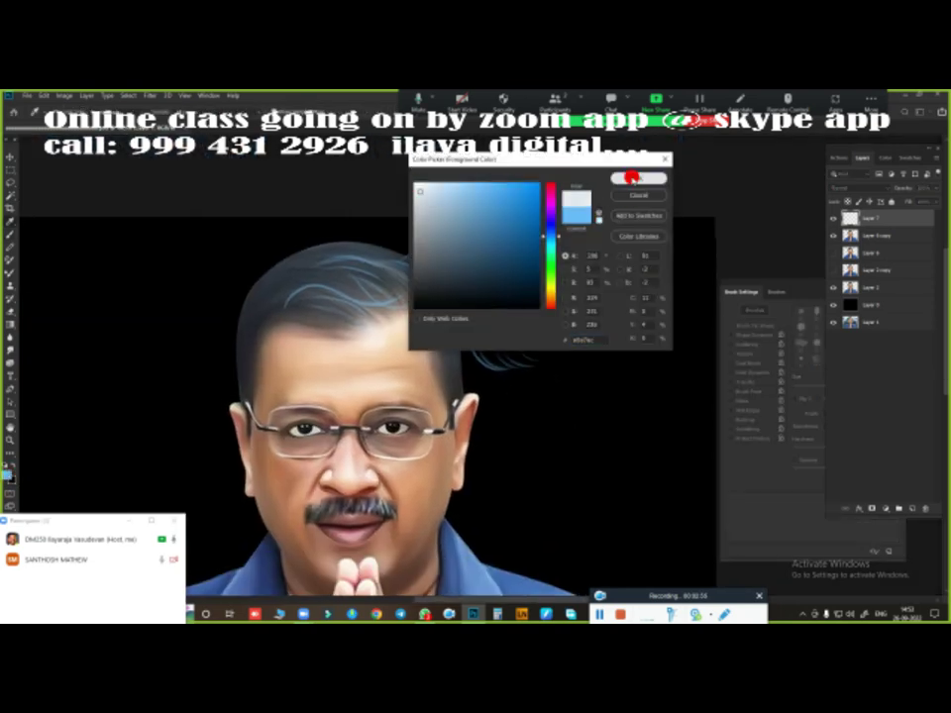
left_click(624, 178)
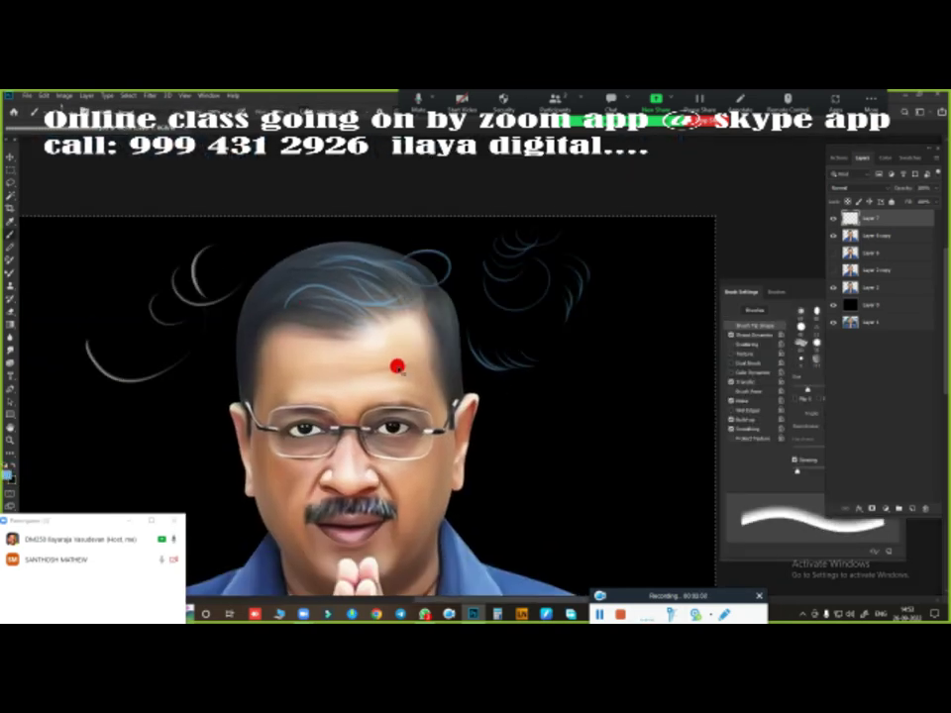
scroll(366, 298, "up", 3)
right_click(310, 384)
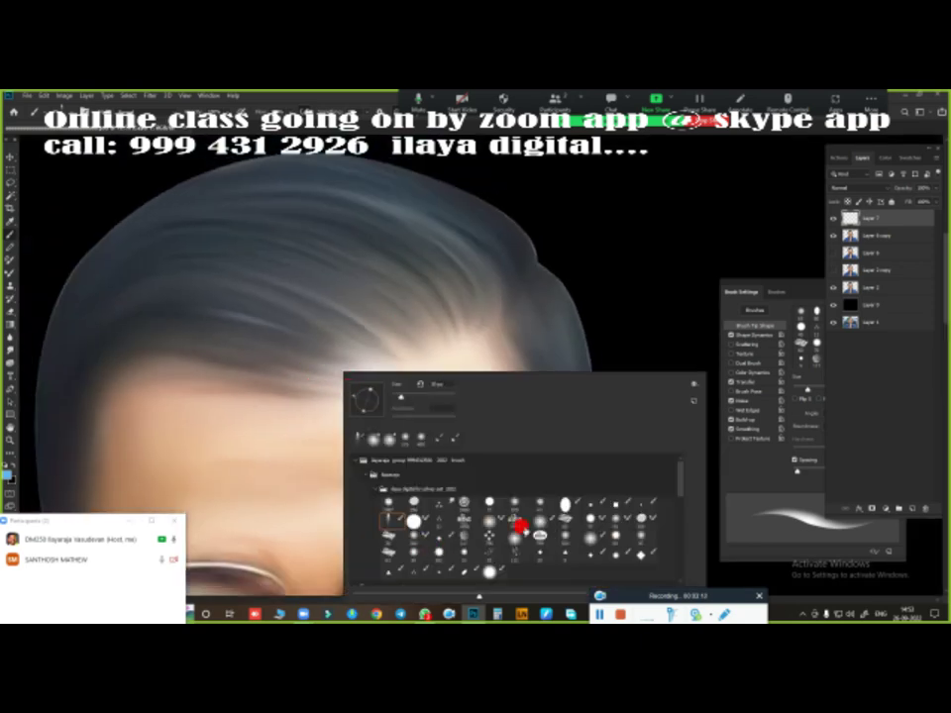
double_click(563, 504)
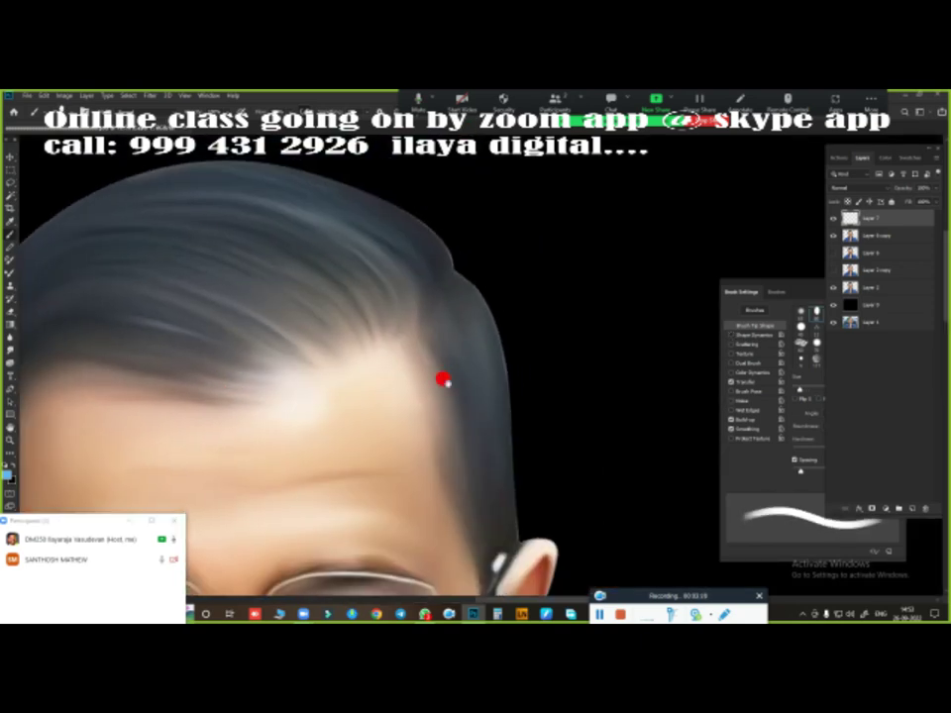
left_click_drag(482, 319, 329, 290)
left_click_drag(585, 238, 416, 223)
left_click_drag(534, 292, 362, 272)
left_click_drag(436, 315, 312, 352)
left_click_drag(499, 406, 342, 436)
left_click_drag(529, 380, 367, 351)
Step: With another brush, paint four arcing and curving blue strands
right_click(420, 442)
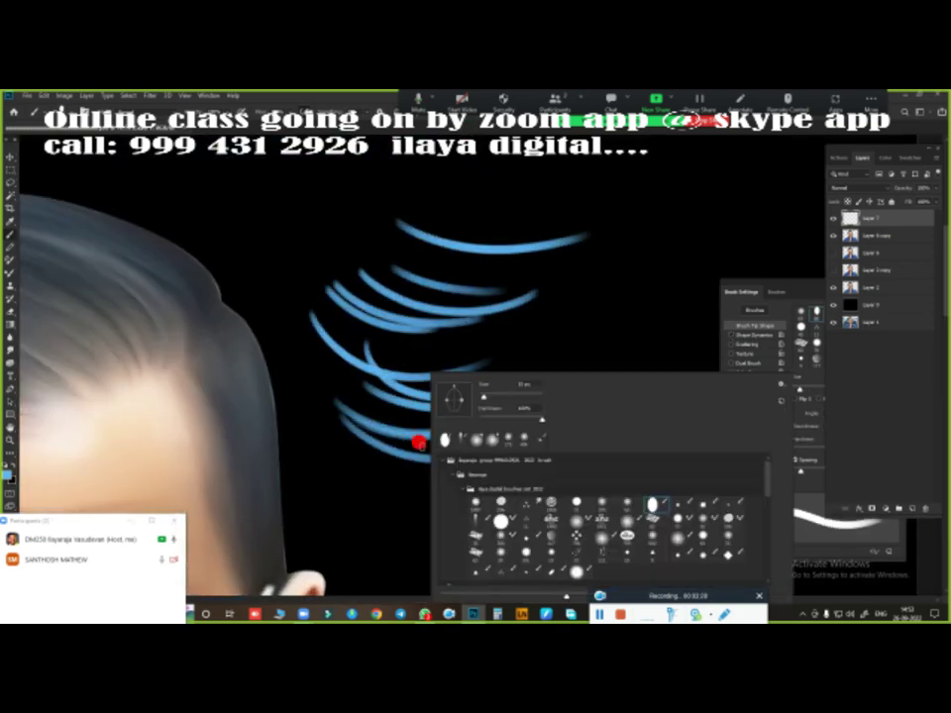
double_click(706, 504)
left_click_drag(465, 173, 198, 223)
left_click_drag(634, 203, 396, 218)
mouse_move(535, 283)
left_mouse_down()
mouse_move(287, 312)
mouse_move(574, 471)
left_mouse_up()
left_click_drag(584, 297, 479, 452)
Step: Switch brushes again and paint more curved strands at the top left and middle
right_click(479, 452)
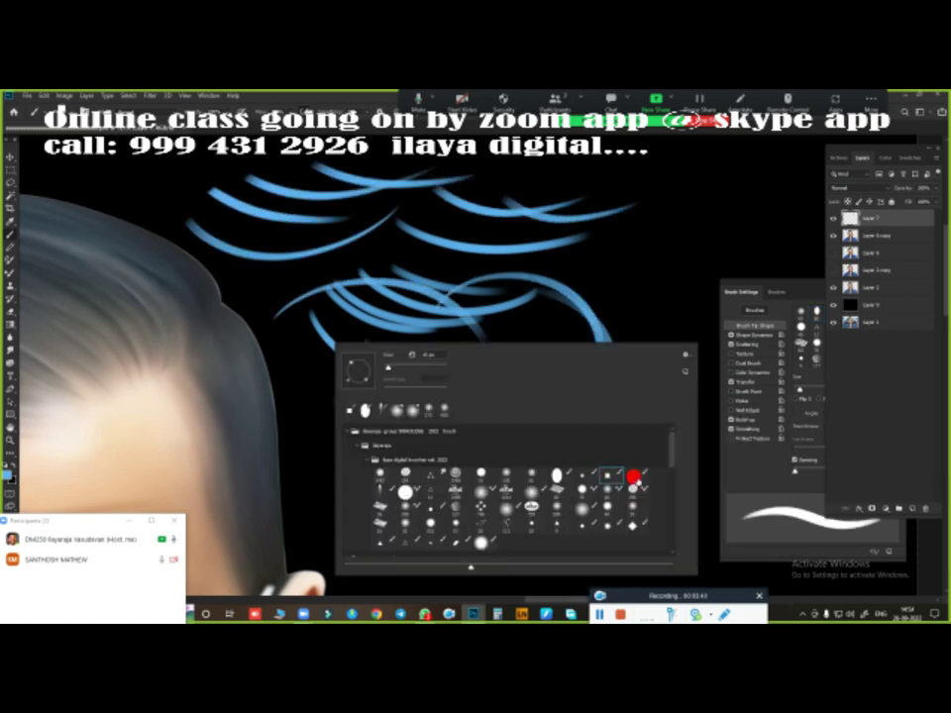
double_click(632, 480)
left_click_drag(237, 198, 139, 183)
left_click_drag(435, 525, 297, 446)
left_click_drag(495, 238, 367, 367)
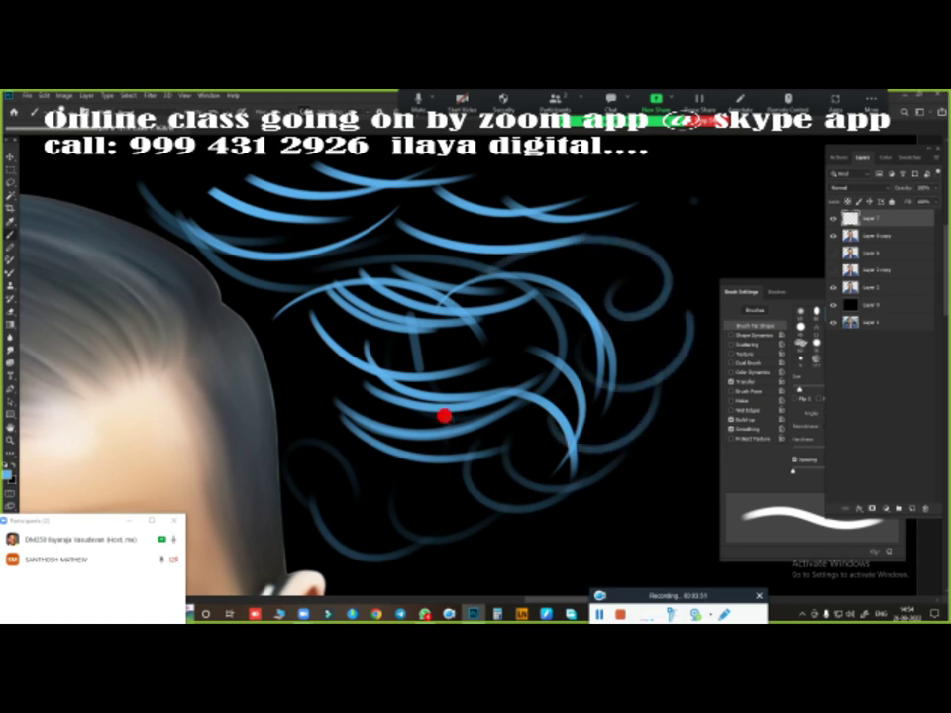
left_click_drag(444, 412, 775, 214)
left_click_drag(154, 361, 148, 414)
Step: Write an underlined blue signature and practice letters below it
mouse_move(317, 358)
left_mouse_down()
mouse_move(289, 297)
mouse_move(476, 413)
mouse_move(557, 442)
left_mouse_up()
mouse_move(166, 346)
left_mouse_down()
mouse_move(167, 391)
mouse_move(204, 396)
left_mouse_up()
left_click_drag(253, 322, 256, 377)
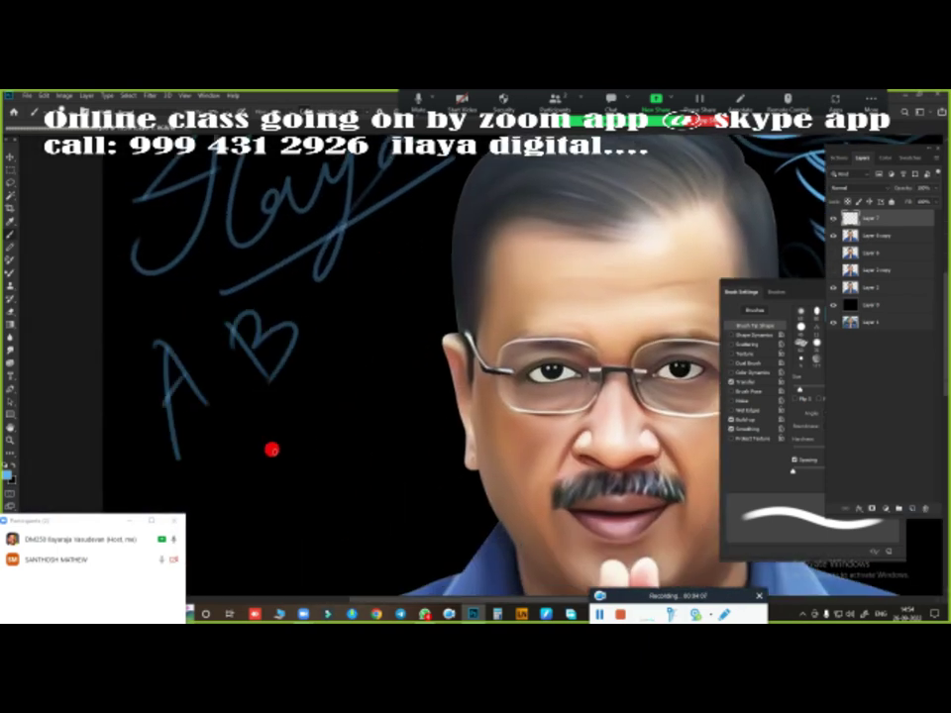
left_click_drag(285, 428, 283, 455)
left_click_drag(322, 401, 327, 434)
left_click_drag(383, 359, 415, 392)
Step: Undo the blue practice strokes and a test mark beside the ear
key("ctrl+0")
key("ctrl+alt+z")
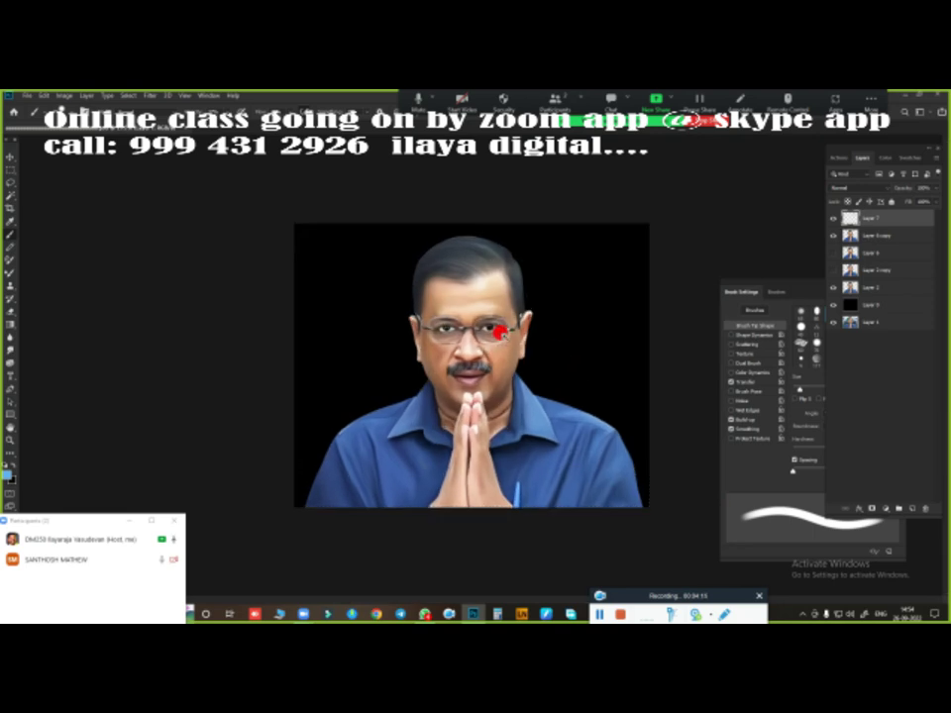
key("ctrl+plus")
key("ctrl+plus")
key("ctrl+plus")
right_click(368, 345)
left_click(558, 226)
mouse_move(614, 208)
left_mouse_down()
mouse_move(700, 175)
mouse_move(546, 255)
mouse_move(541, 320)
mouse_move(503, 429)
left_mouse_up()
key("ctrl+alt+z")
key("ctrl+0")
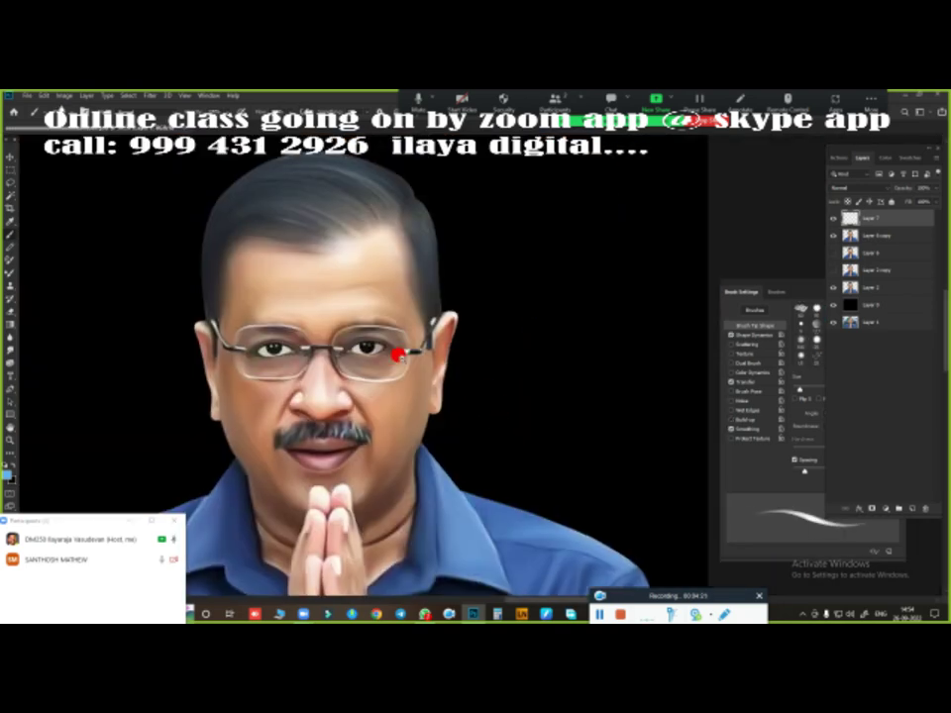
Step: Show the brush presets as a name list and enlarge the presets panel
right_click(415, 384)
key("Escape")
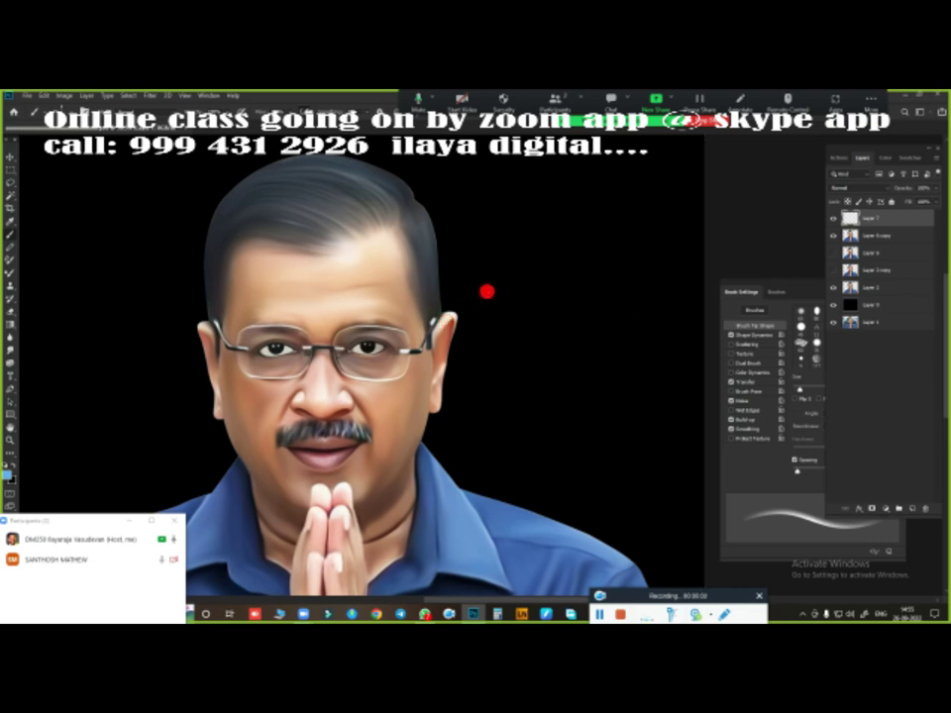
right_click(436, 243)
left_click(783, 247)
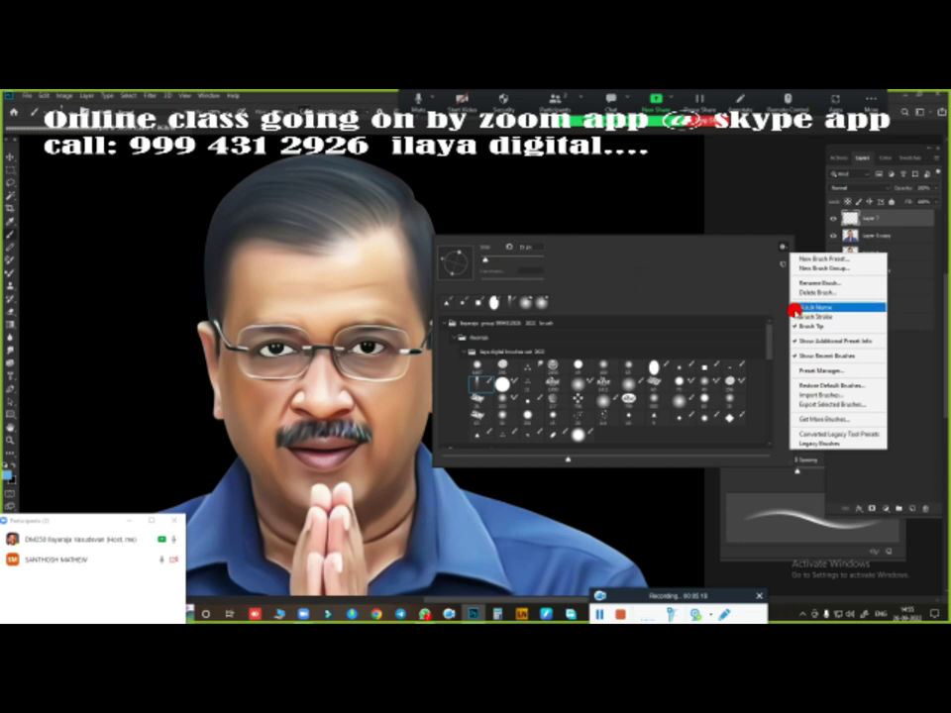
left_click(807, 307)
mouse_move(588, 465)
left_mouse_down()
mouse_move(632, 558)
mouse_move(607, 467)
left_mouse_up()
Step: Try the tip-thumbnail, name-list and stroke-preview display modes for the brush presets
left_click(626, 251)
left_click(656, 331)
left_click(626, 251)
left_click(616, 342)
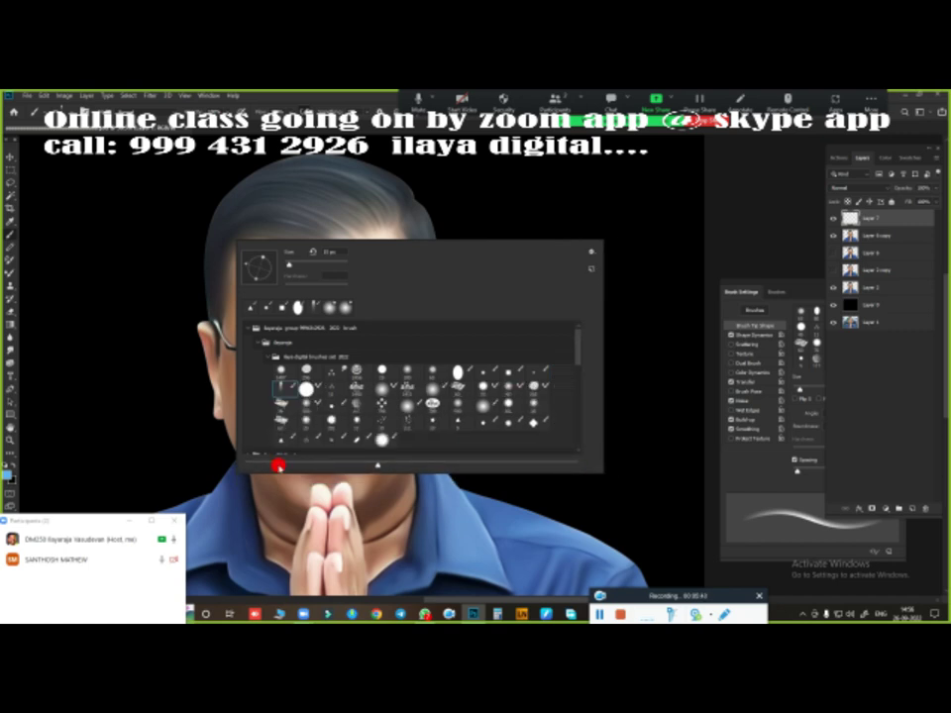
left_click(592, 251)
left_click(604, 318)
left_click(593, 251)
left_click(608, 321)
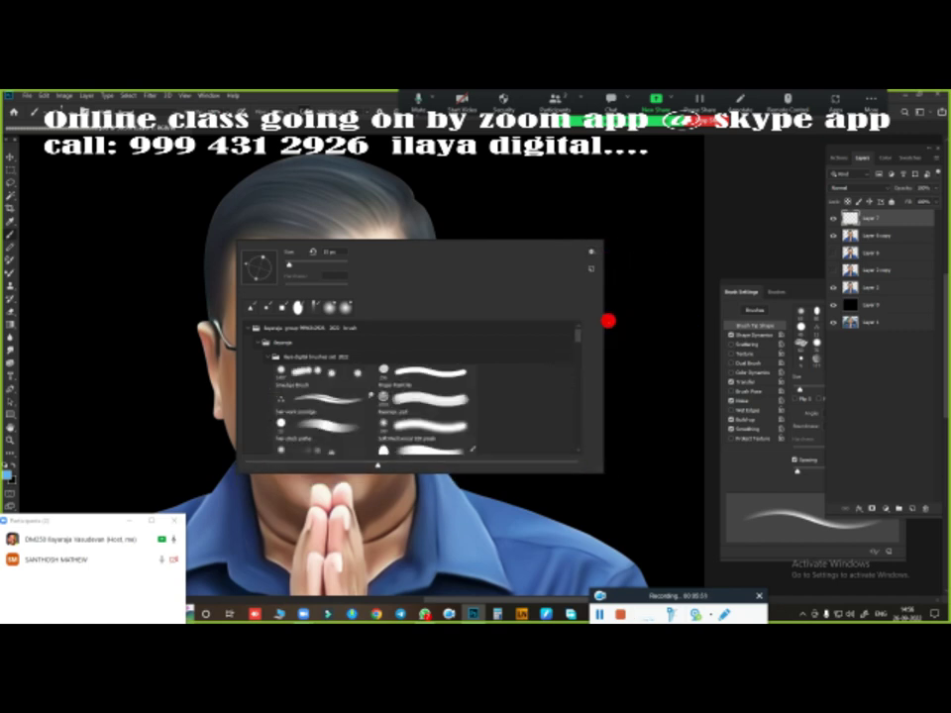
Step: Cycle the preset display modes again, settling on tip thumbnails only
left_click(592, 250)
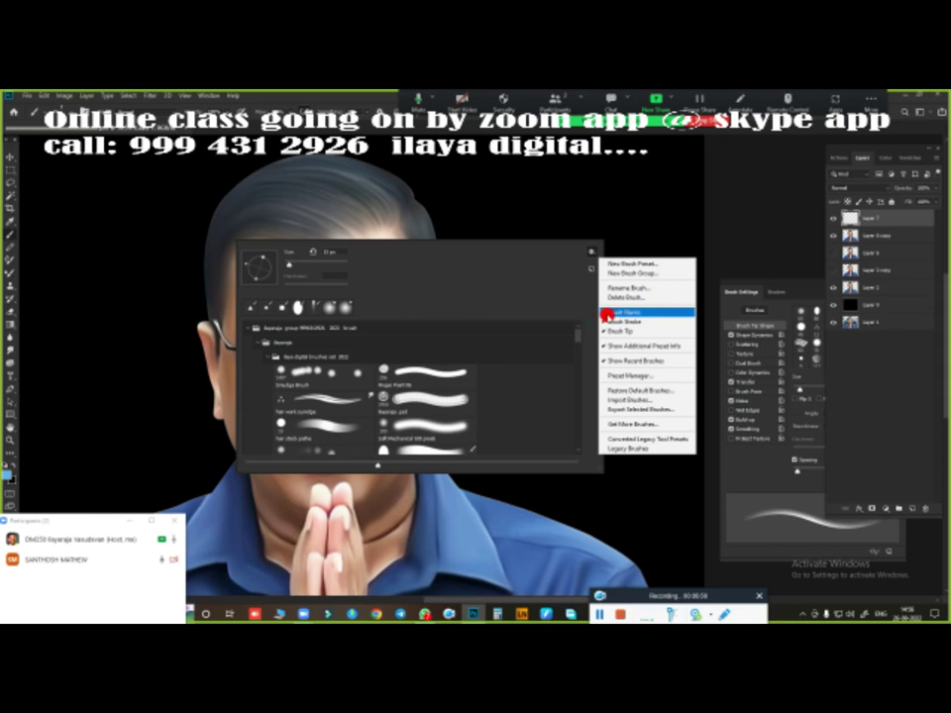
left_click(606, 315)
left_click(594, 251)
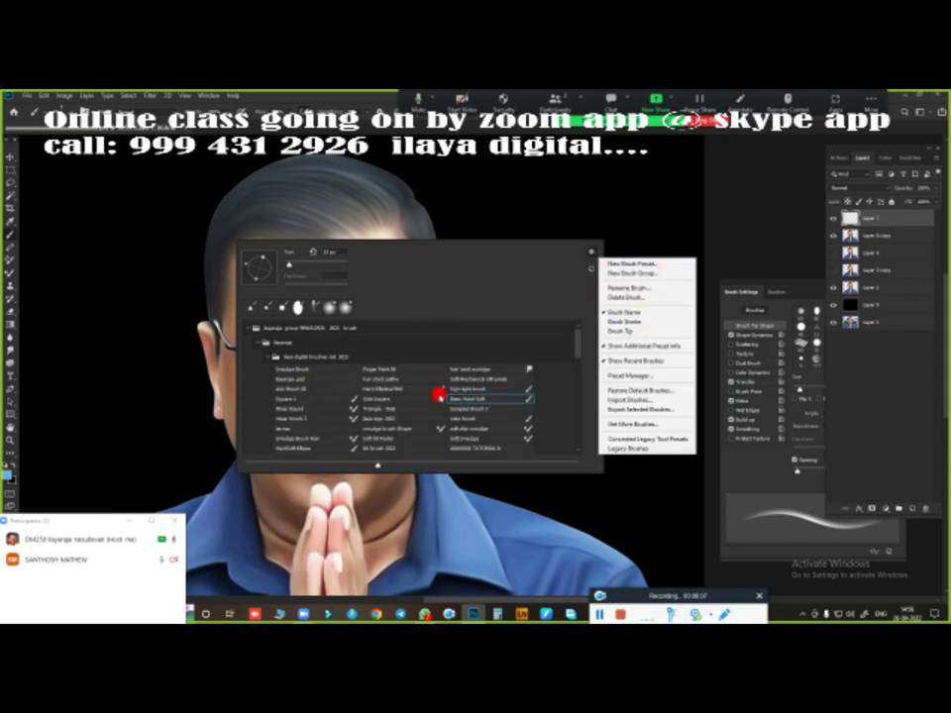
left_click(622, 321)
left_click(593, 251)
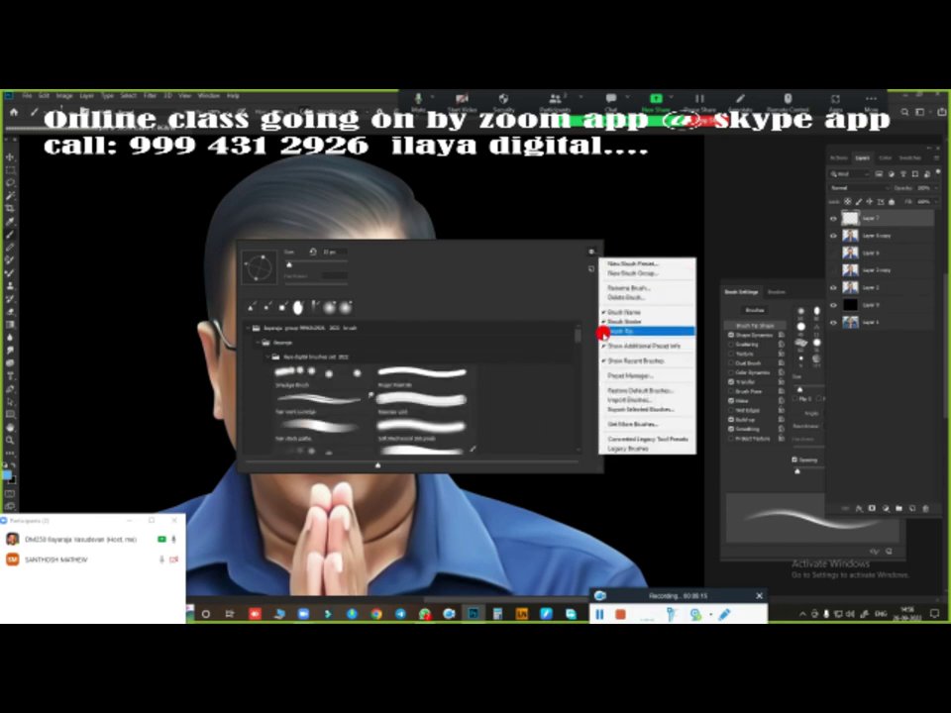
left_click(594, 251)
left_click(594, 251)
left_click(614, 327)
left_click(593, 250)
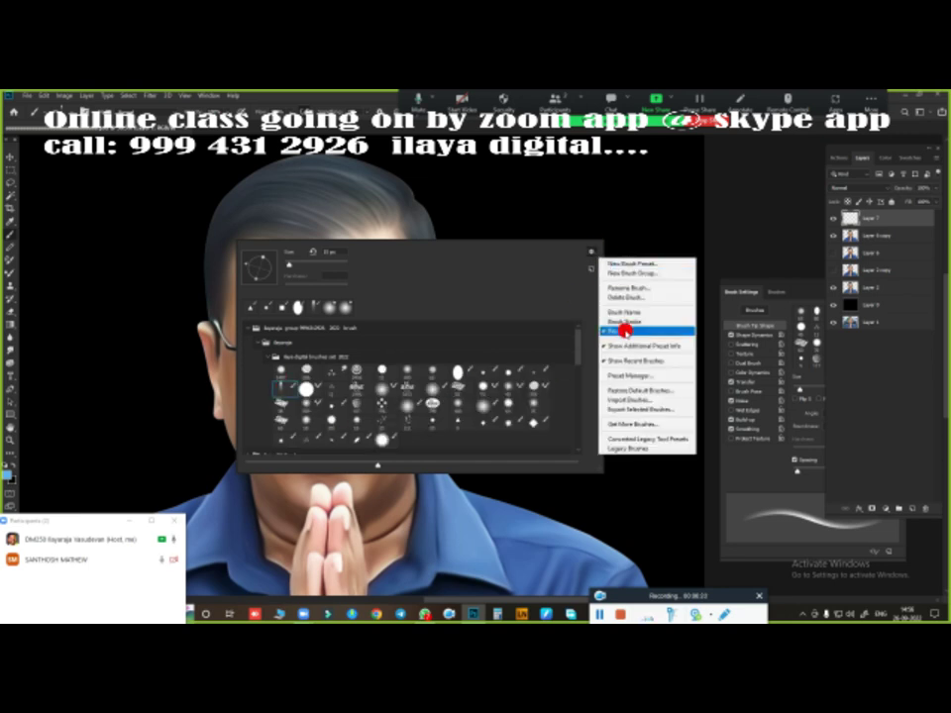
Step: Close the brush picker and settings panel and zoom in on the hairline
key("Escape")
key("Escape")
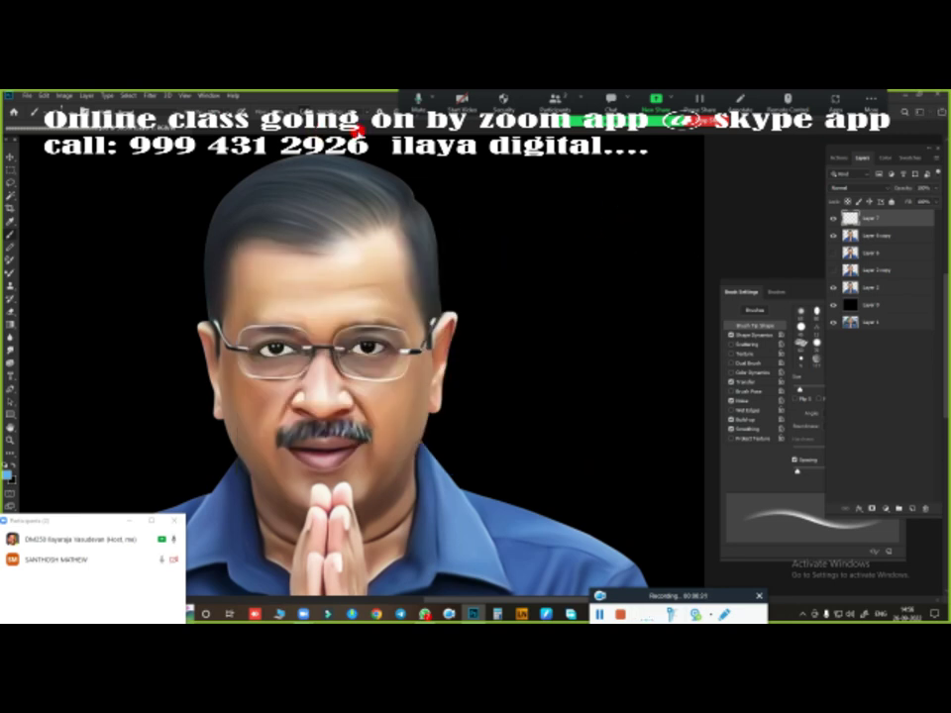
key("F5")
scroll(278, 301, "up", 3)
scroll(609, 355, "up", 2)
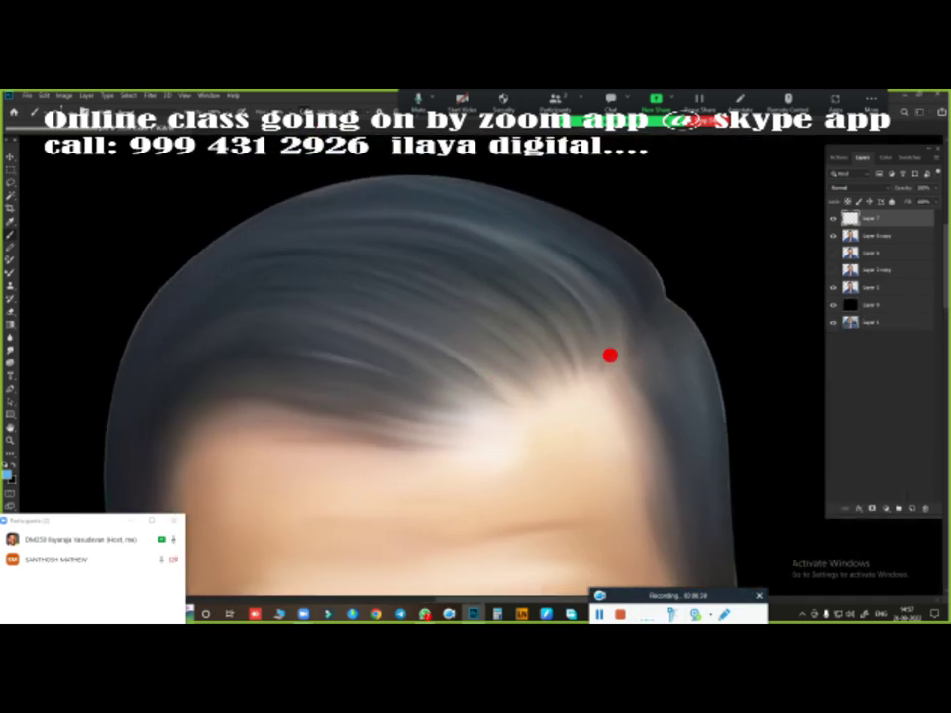
scroll(523, 220, "down", 3)
scroll(523, 219, "up", 2)
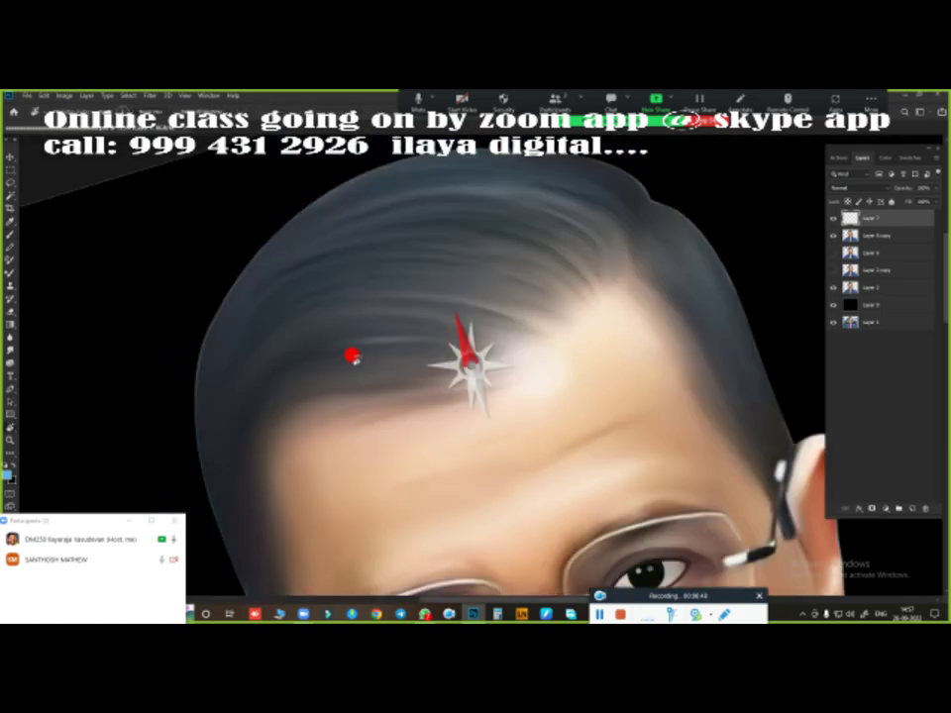
Step: Rotate the view to angle the hair, then show the brush's Shape Dynamics settings
left_click_drag(435, 388, 622, 278)
scroll(561, 345, "up", 3)
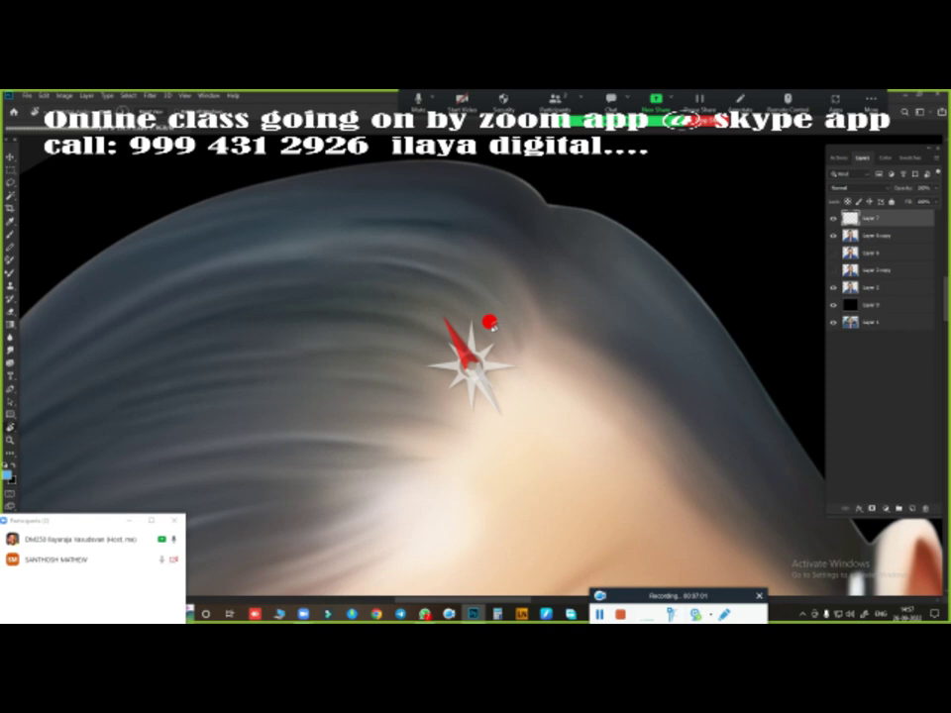
left_click_drag(488, 323, 333, 293)
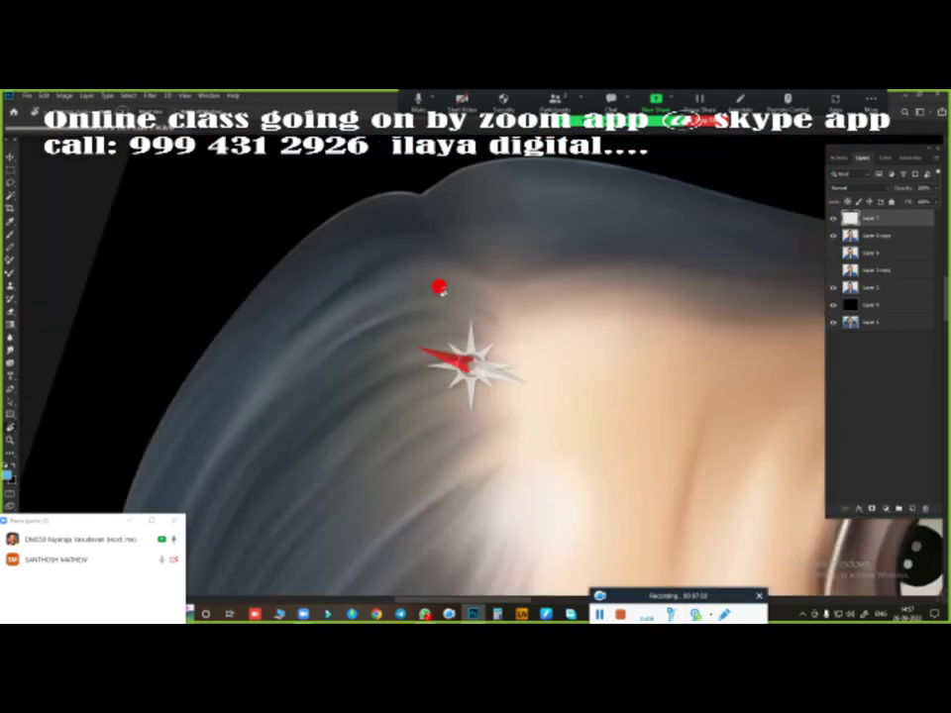
left_click_drag(616, 368, 613, 404)
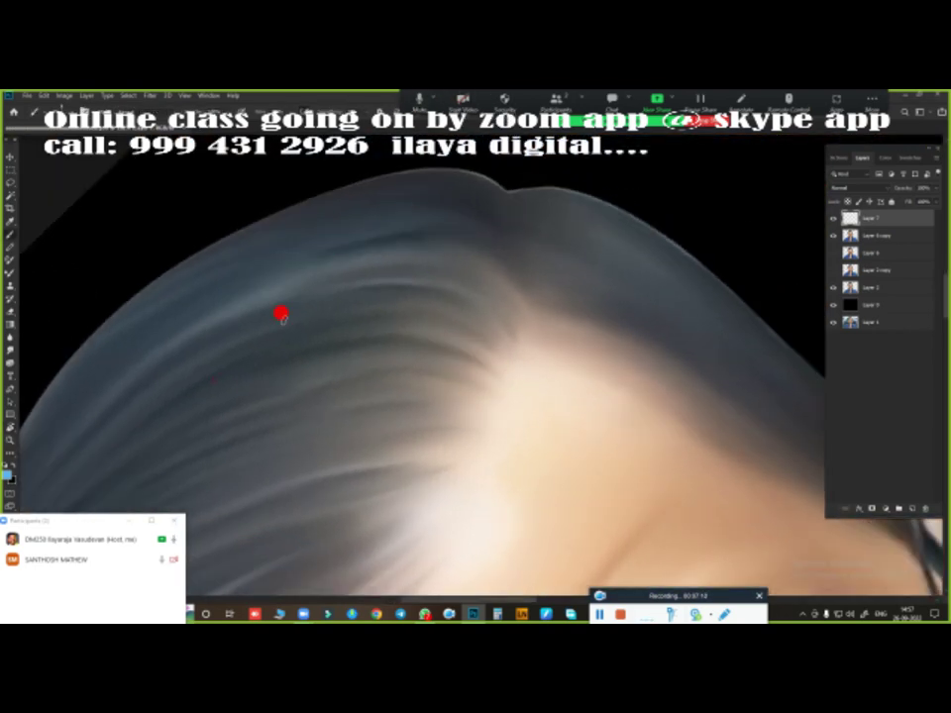
key("F5")
left_click(755, 335)
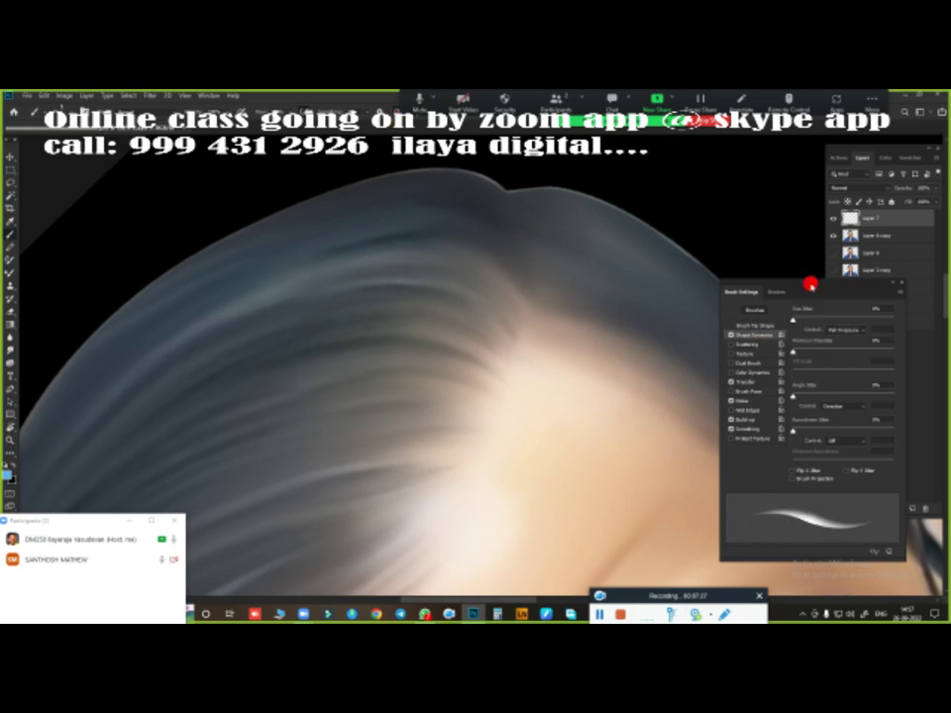
Step: Paint two rows of bluish strands along the top of the hair
key("F5")
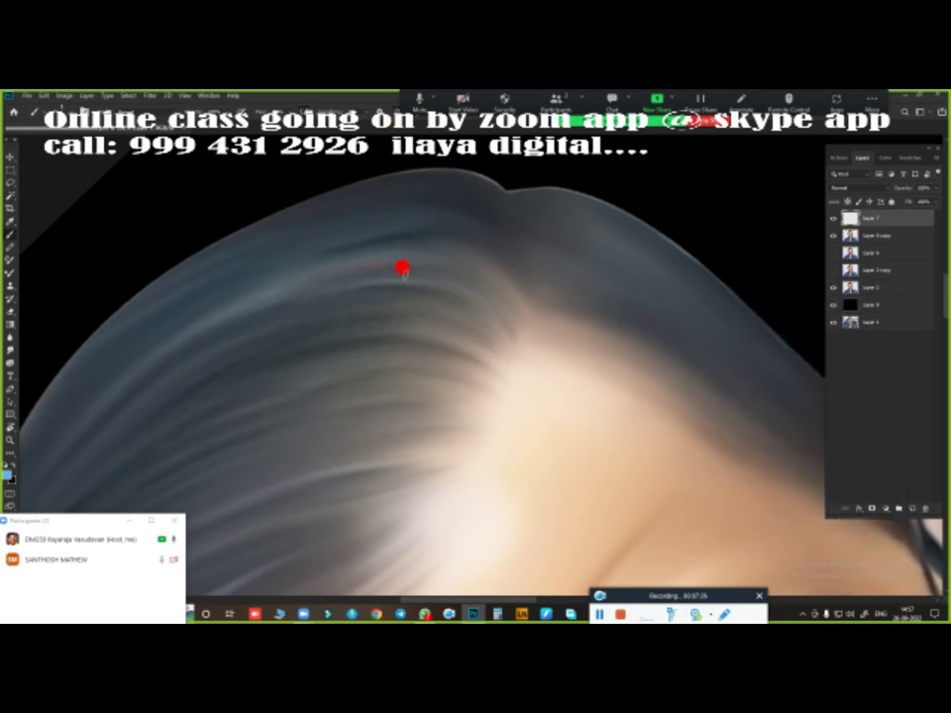
mouse_move(341, 198)
left_mouse_down()
mouse_move(213, 210)
mouse_move(243, 198)
left_mouse_up()
mouse_move(348, 168)
left_mouse_down()
mouse_move(242, 181)
mouse_move(253, 169)
left_mouse_up()
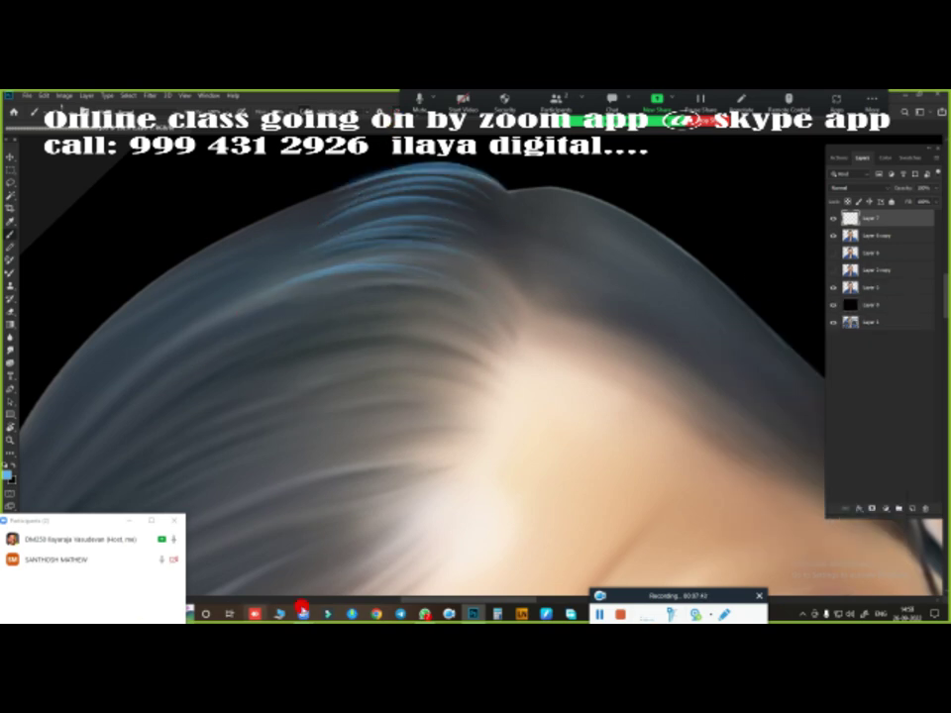
scroll(472, 494, "up", 2)
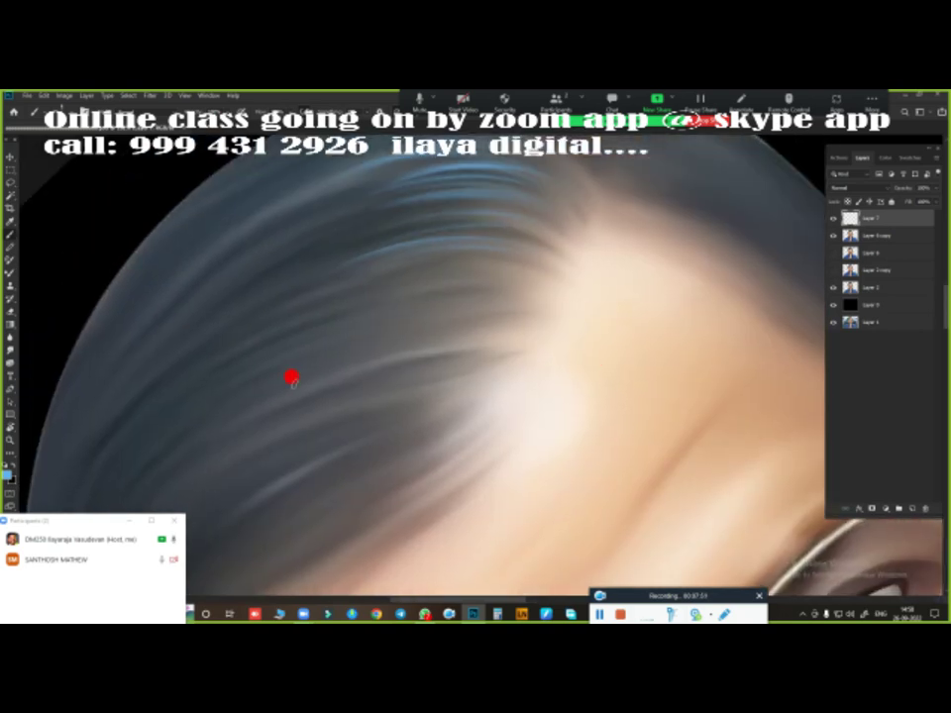
scroll(524, 280, "up", 1)
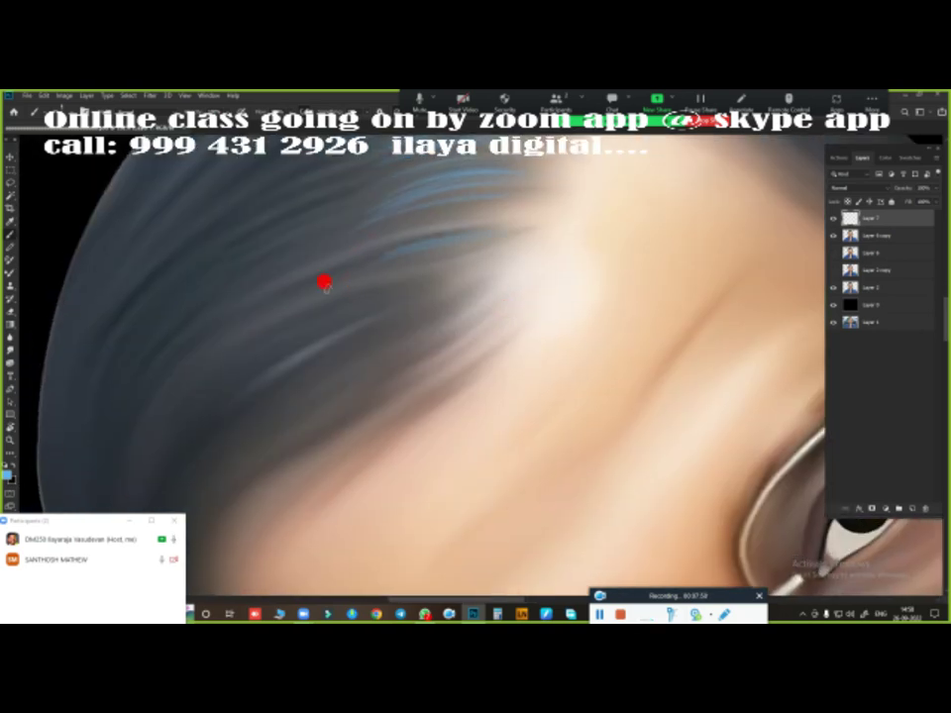
scroll(309, 321, "down", 2)
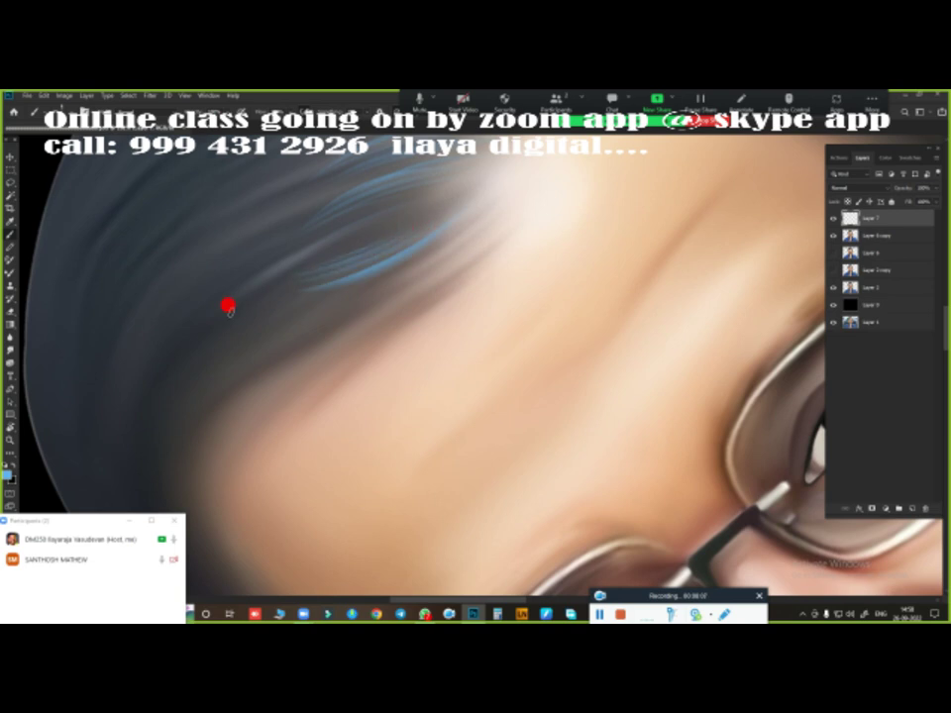
scroll(418, 499, "up", 2)
Step: Rotate the view and paint thin strands up from the glasses frame near the hairline
key("r")
left_click_drag(340, 346, 324, 234)
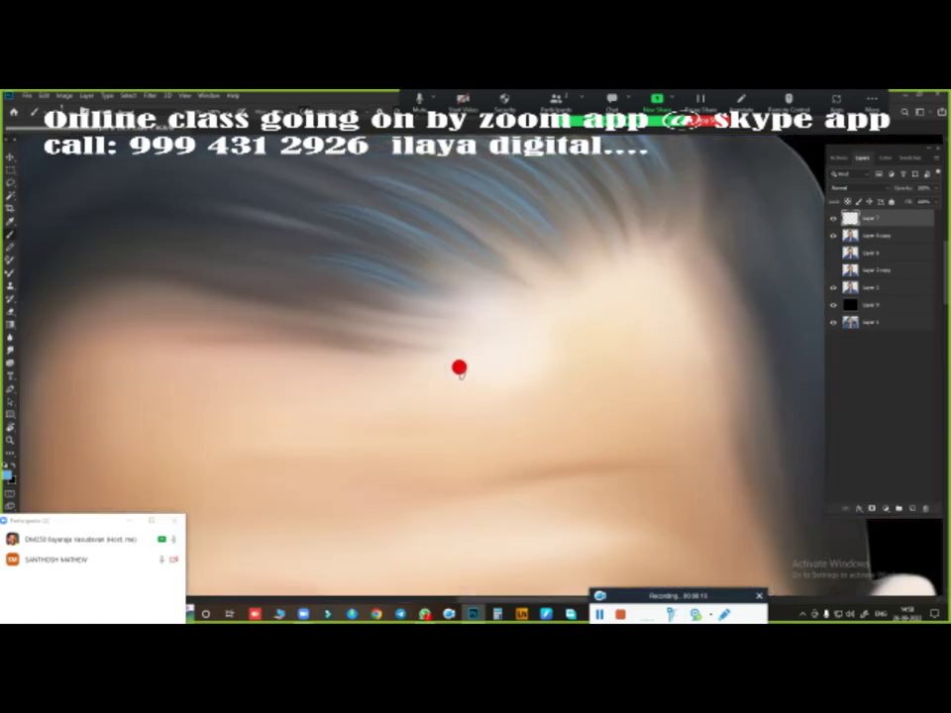
scroll(531, 325, "up", 3)
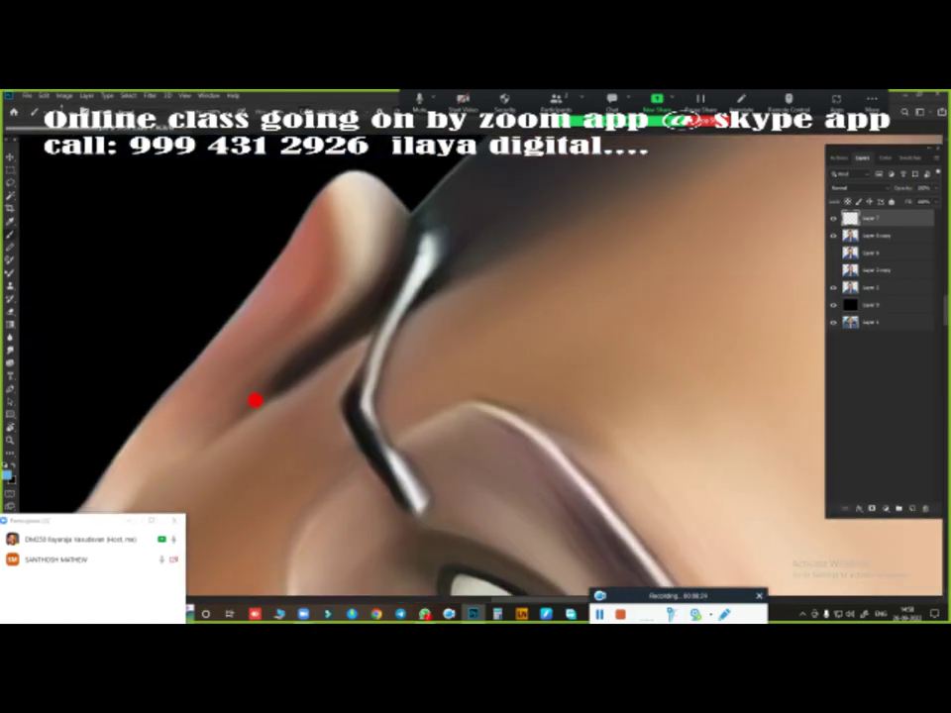
scroll(331, 371, "up", 2)
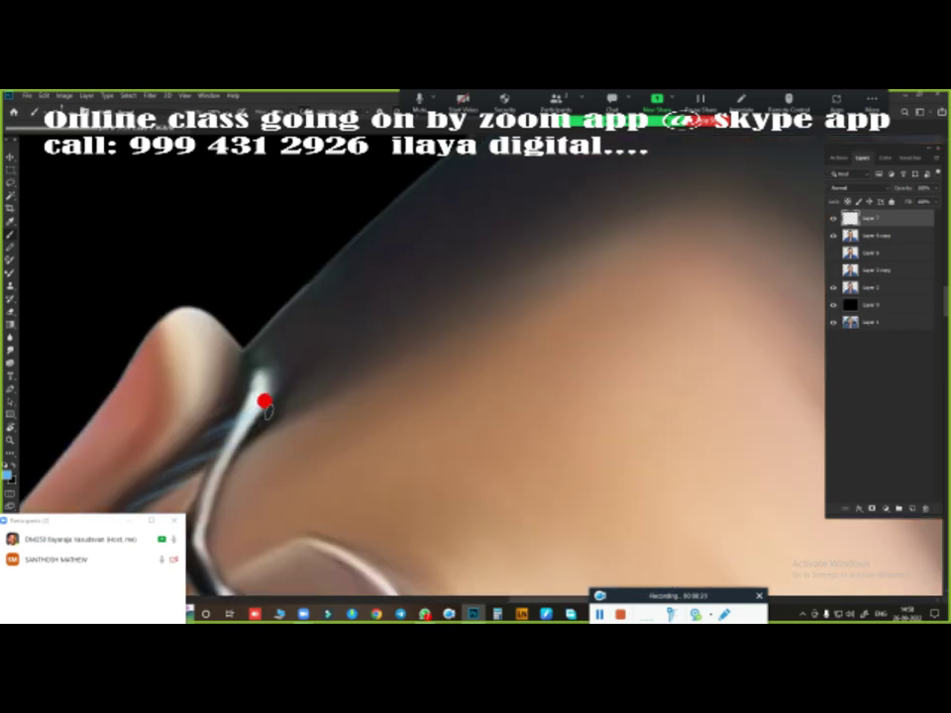
mouse_move(262, 347)
left_mouse_down()
mouse_move(411, 238)
mouse_move(387, 243)
left_mouse_up()
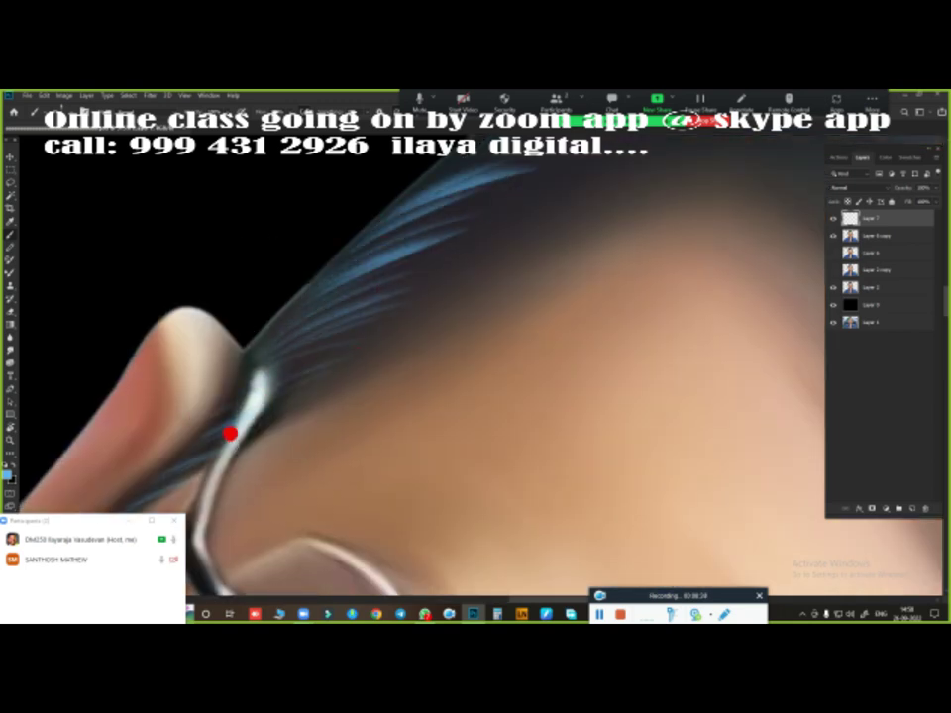
mouse_move(229, 433)
left_mouse_down()
mouse_move(317, 309)
mouse_move(595, 266)
left_mouse_up()
scroll(390, 312, "up", 2)
Step: Add several more bluish strands following the top hair curve
left_click_drag(426, 282, 684, 208)
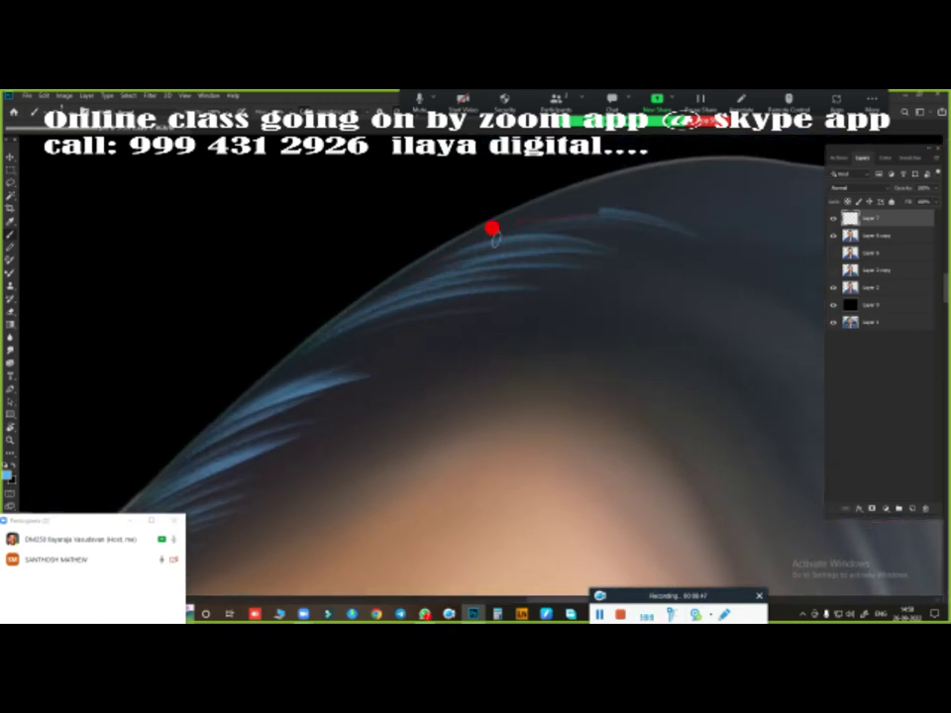
left_click_drag(490, 234, 681, 182)
left_click_drag(377, 290, 490, 238)
left_click_drag(275, 380, 471, 322)
scroll(525, 401, "down", 3)
scroll(452, 333, "down", 2)
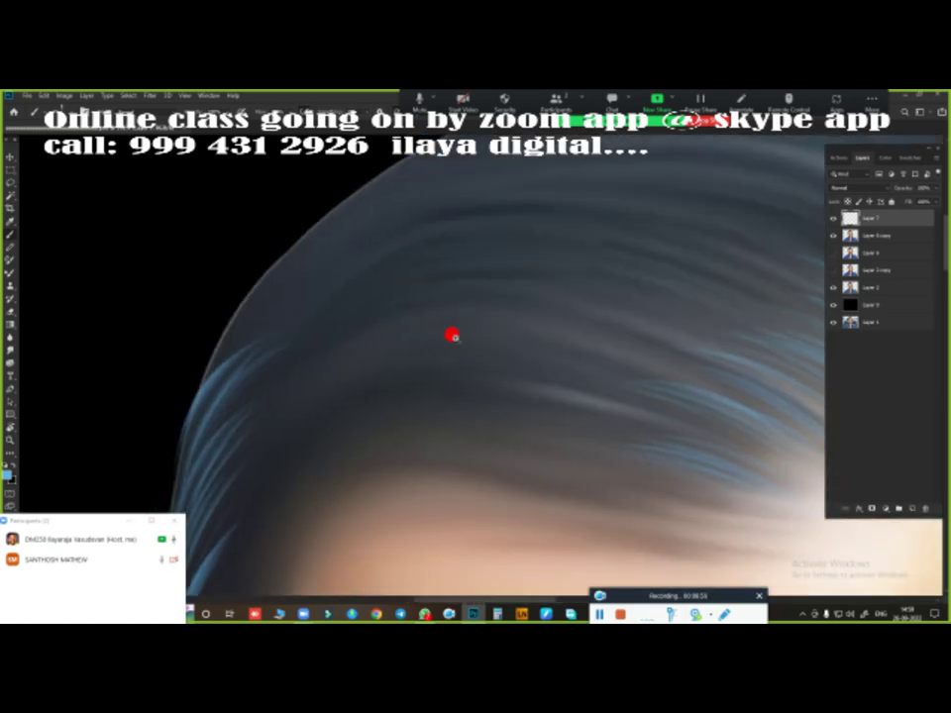
left_click_drag(203, 415, 409, 209)
Step: Paint more bluish strands across the middle of the hair arc, including a bright blue one
scroll(436, 237, "down", 2)
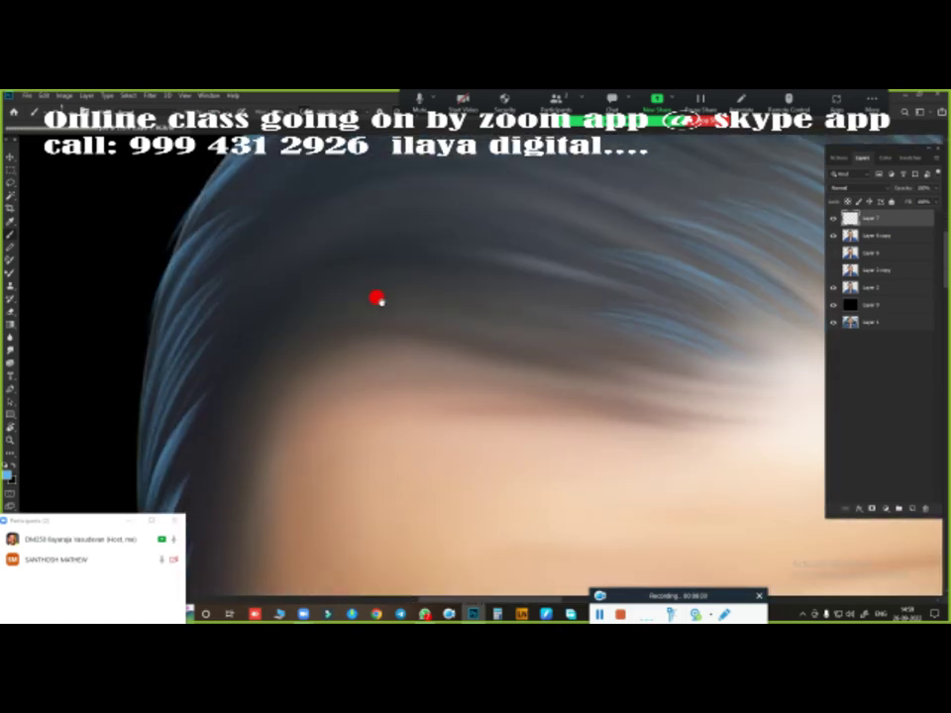
left_click_drag(267, 367, 522, 267)
left_click_drag(401, 357, 519, 336)
scroll(416, 331, "up", 3)
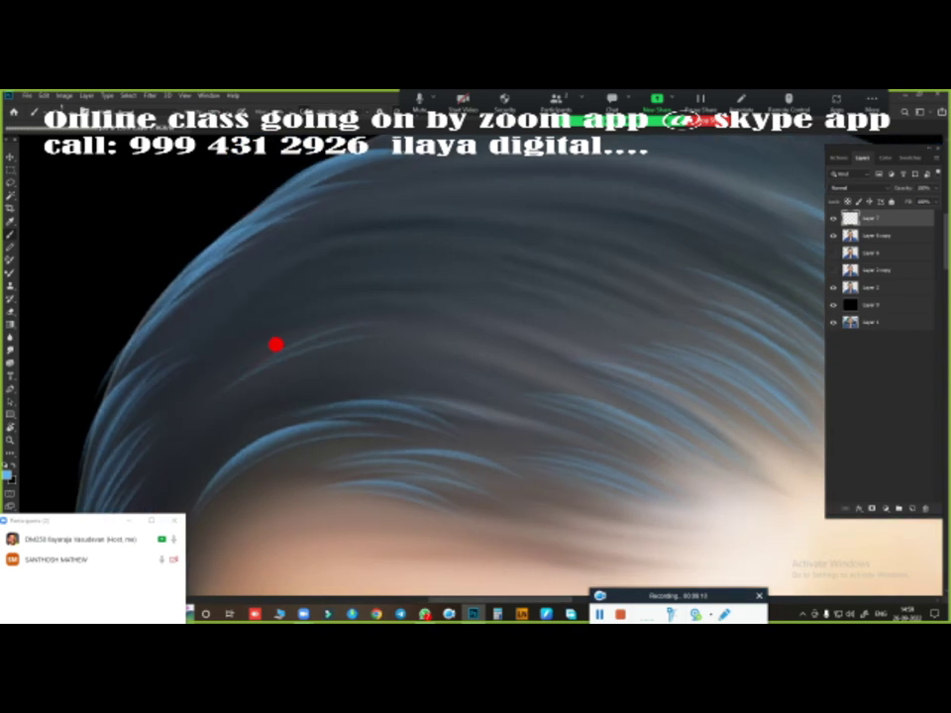
scroll(476, 356, "up", 3)
left_click_drag(583, 355, 469, 343)
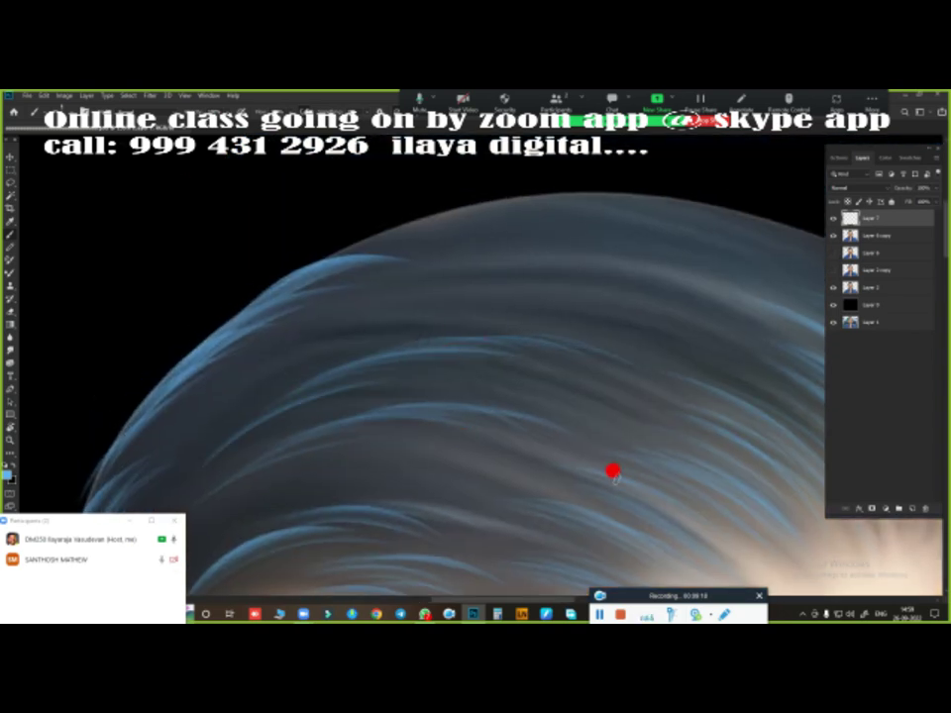
left_click_drag(590, 330, 426, 319)
Step: Brush long strands along the top of the hair arc
scroll(396, 386, "up", 1)
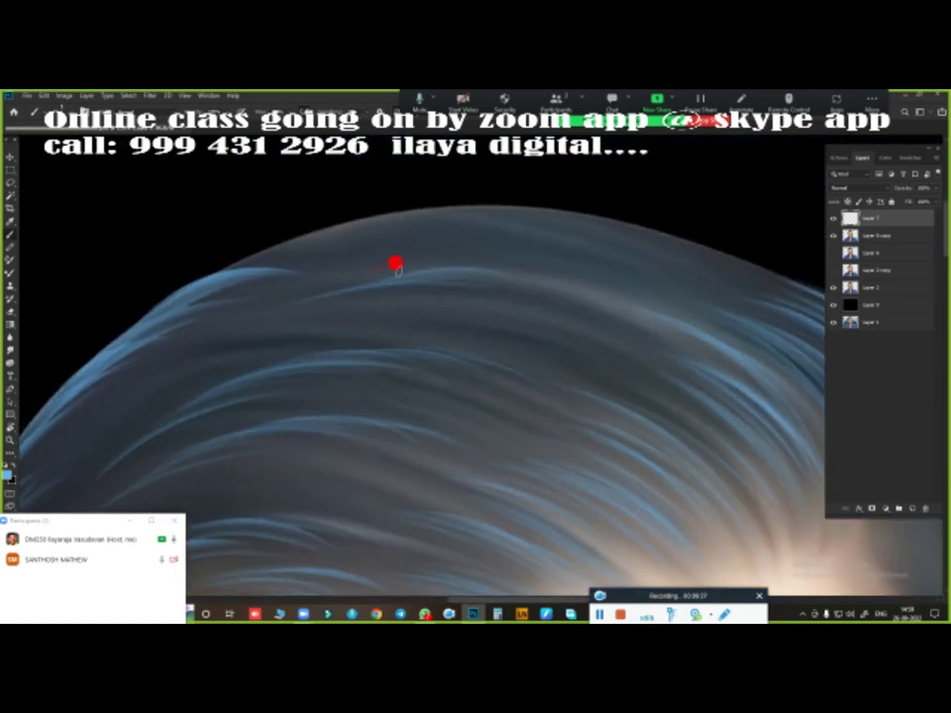
left_click_drag(674, 316, 464, 261)
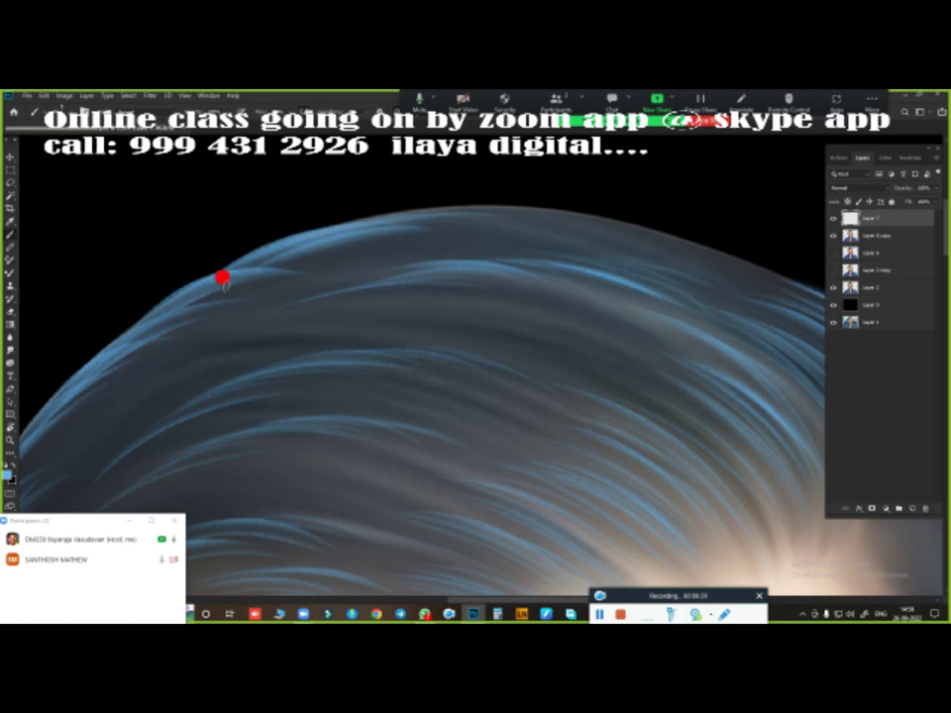
left_click_drag(223, 277, 690, 248)
scroll(325, 280, "up", 1)
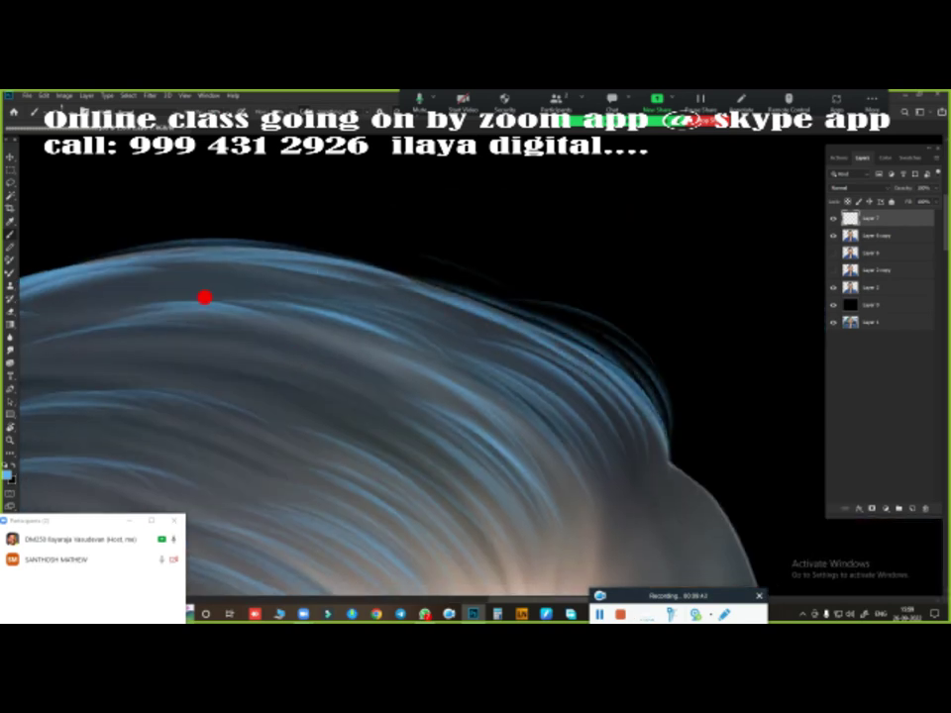
Step: Rotate the view back toward upright and zoom out to see the whole hair
mouse_move(204, 297)
left_mouse_down()
mouse_move(501, 360)
mouse_move(297, 241)
mouse_move(528, 381)
left_mouse_up()
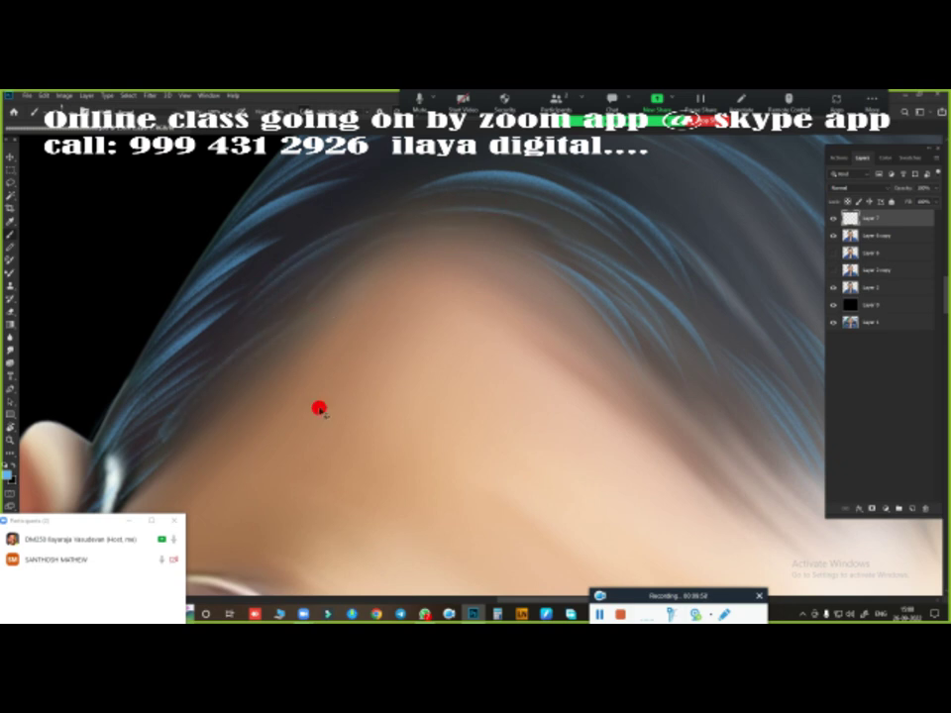
scroll(436, 447, "up", 3)
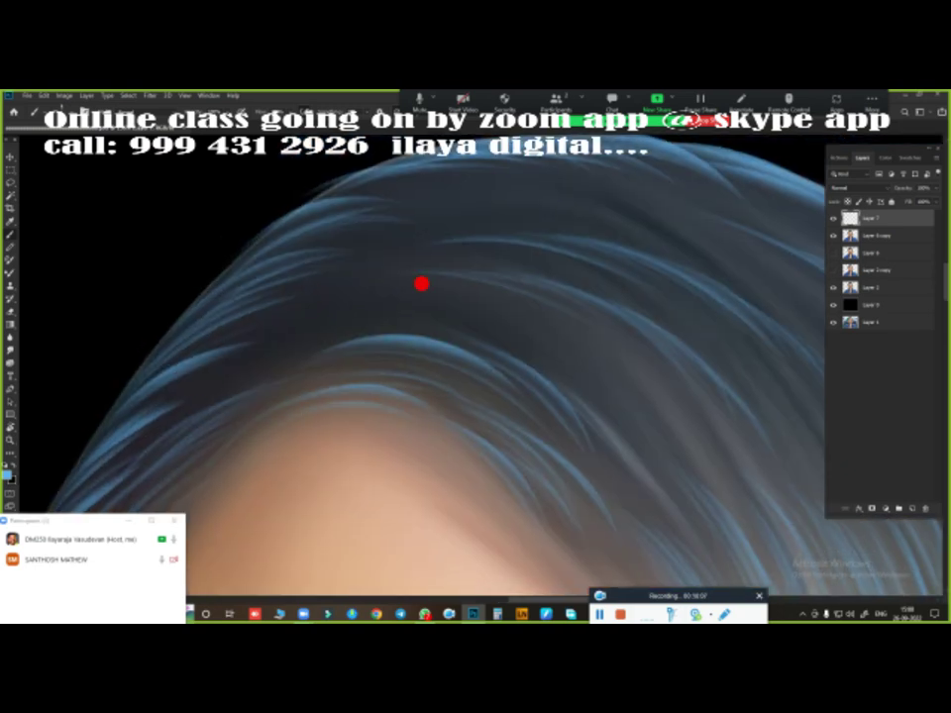
left_click_drag(474, 289, 323, 395)
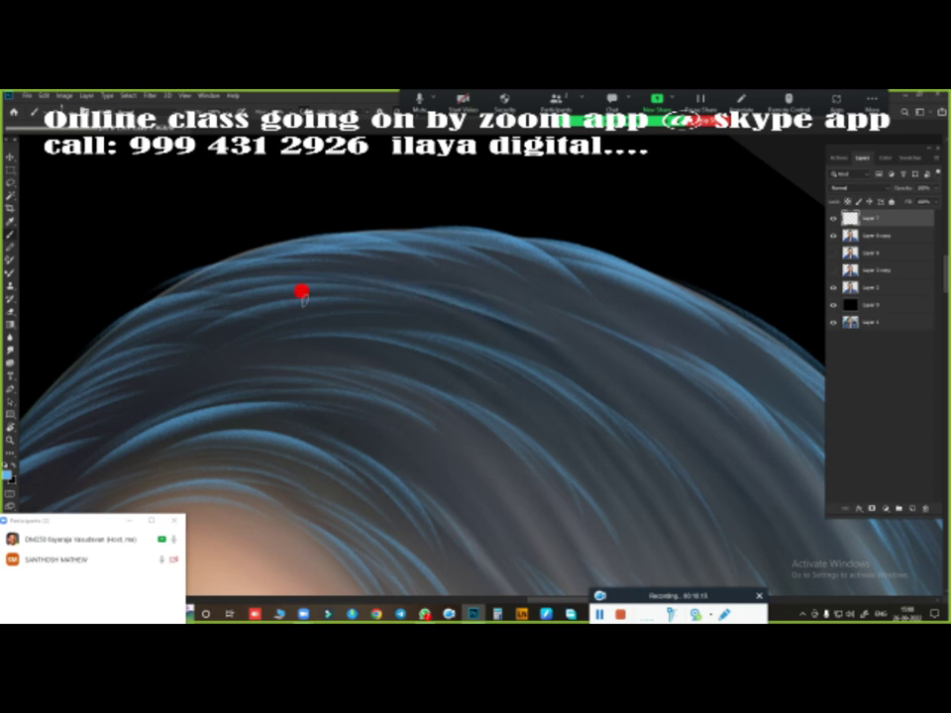
scroll(609, 425, "up", 3)
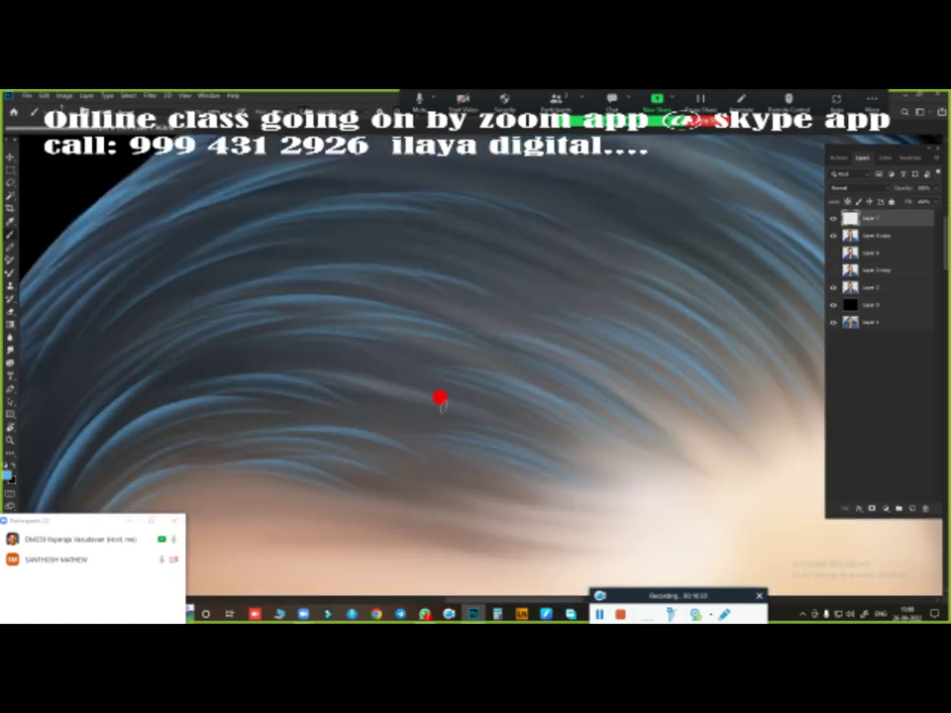
scroll(508, 401, "up", 2)
scroll(469, 360, "up", 2)
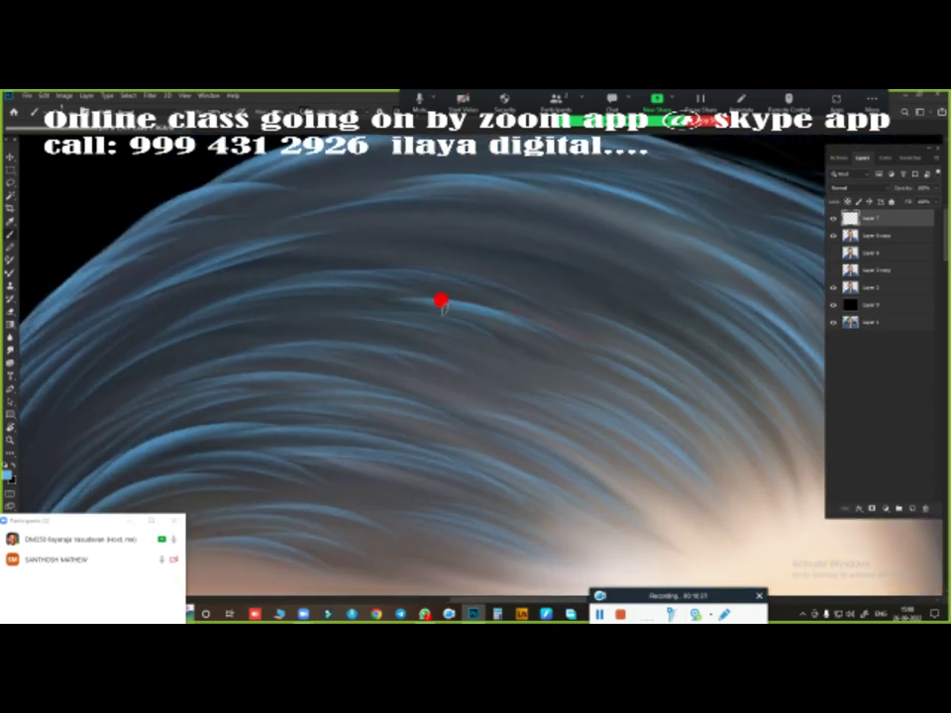
scroll(227, 318, "up", 1)
scroll(535, 335, "up", 2)
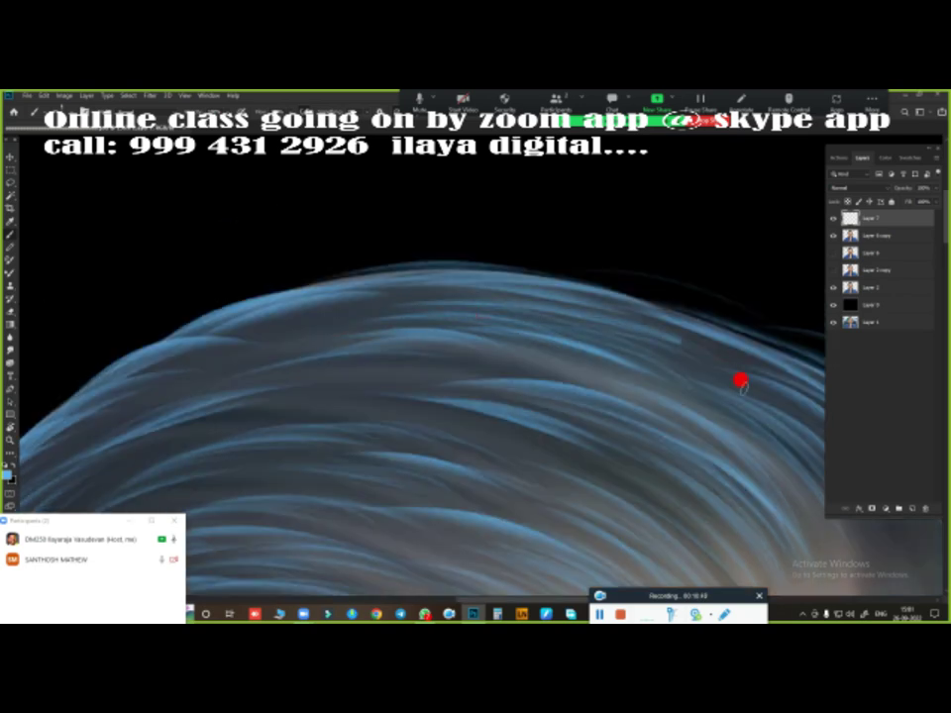
scroll(174, 303, "down", 2)
scroll(550, 249, "down", 3)
Step: Zoom in and paint three fine blue strands along the top of the head
scroll(459, 333, "down", 2)
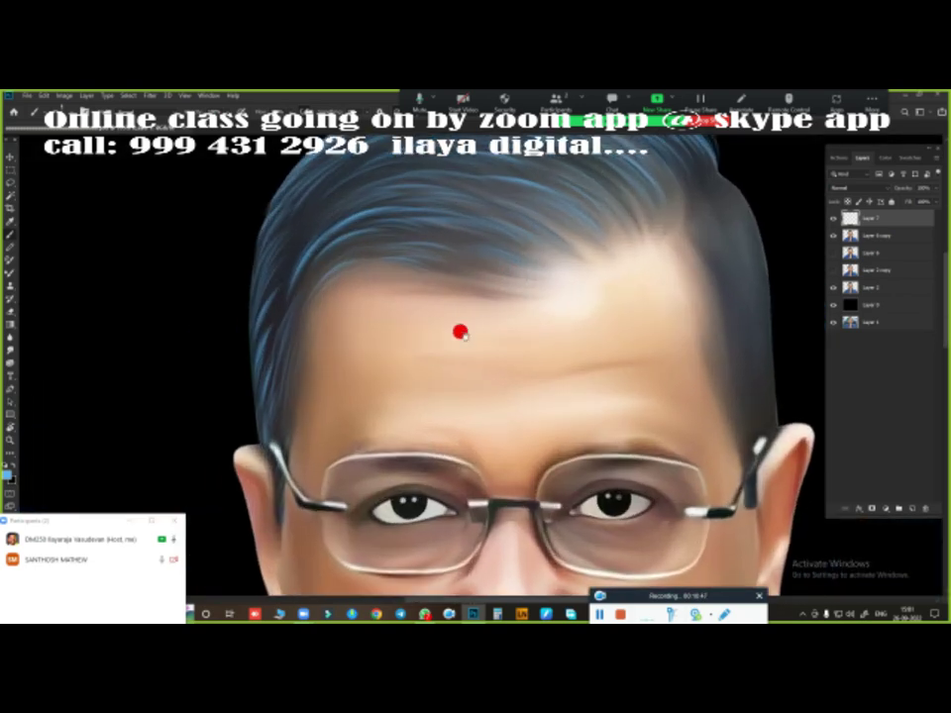
scroll(425, 219, "up", 2)
scroll(227, 302, "up", 3)
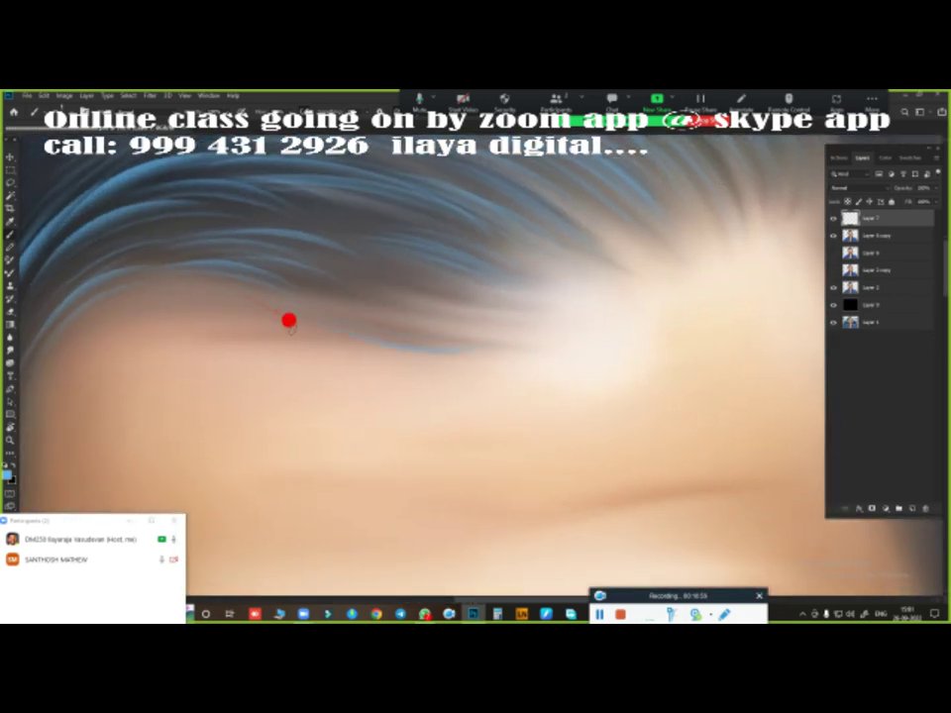
scroll(462, 390, "down", 2)
scroll(303, 375, "down", 2)
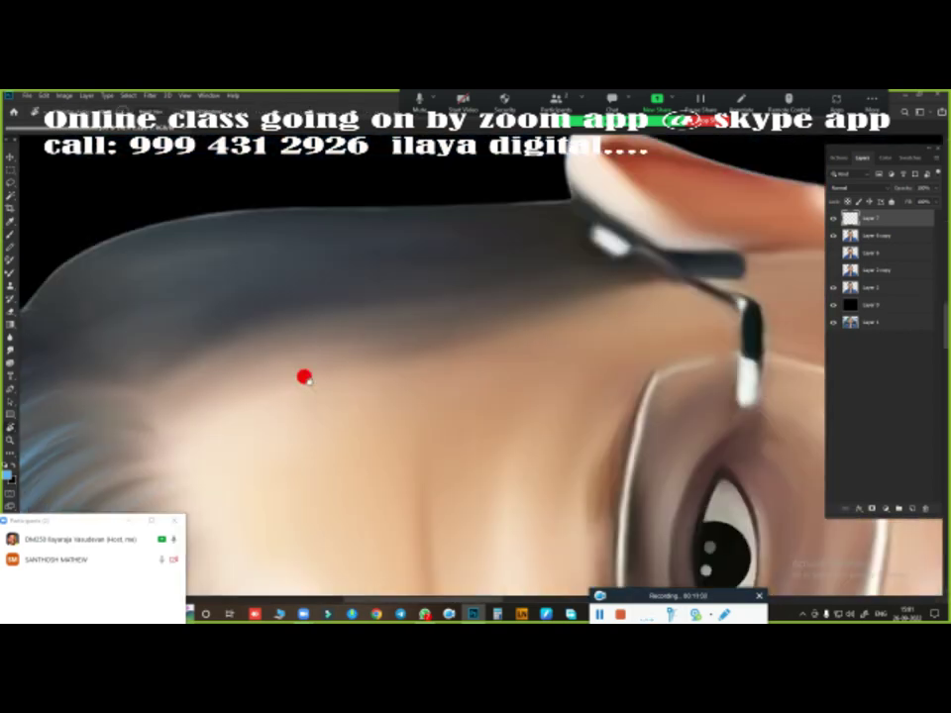
scroll(490, 398, "up", 2)
scroll(490, 397, "down", 1)
left_click_drag(208, 220, 302, 183)
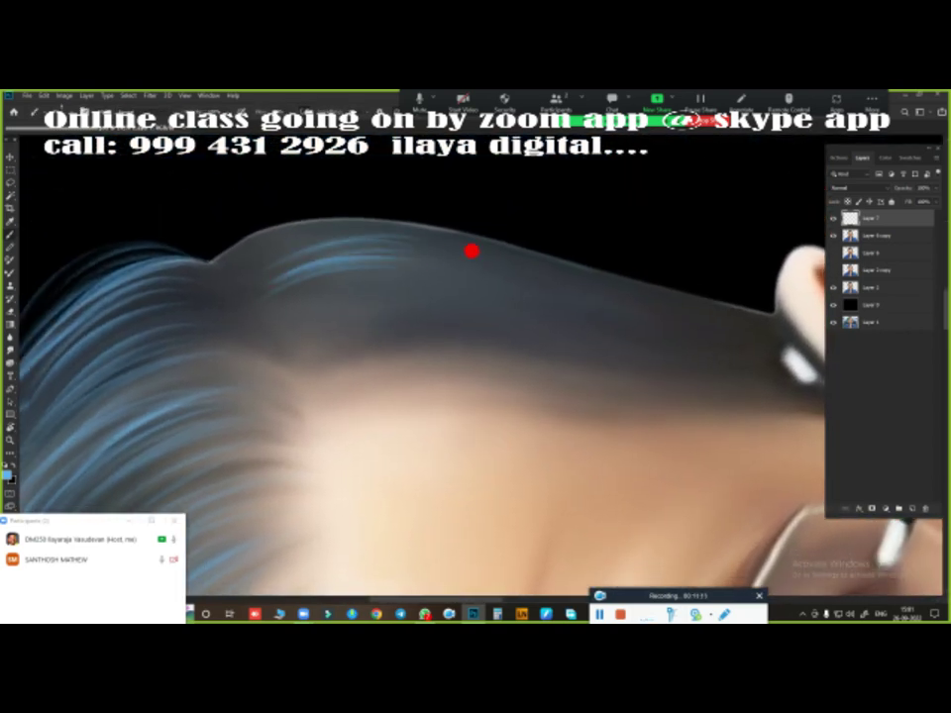
left_click_drag(237, 213, 361, 163)
left_click_drag(169, 203, 272, 148)
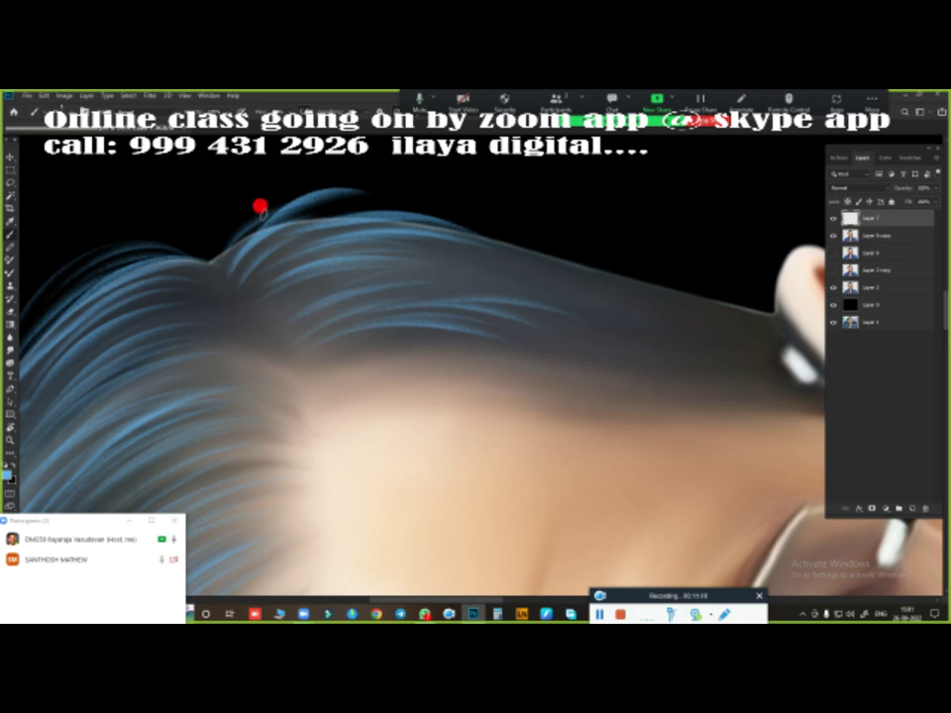
scroll(186, 236, "right", 5)
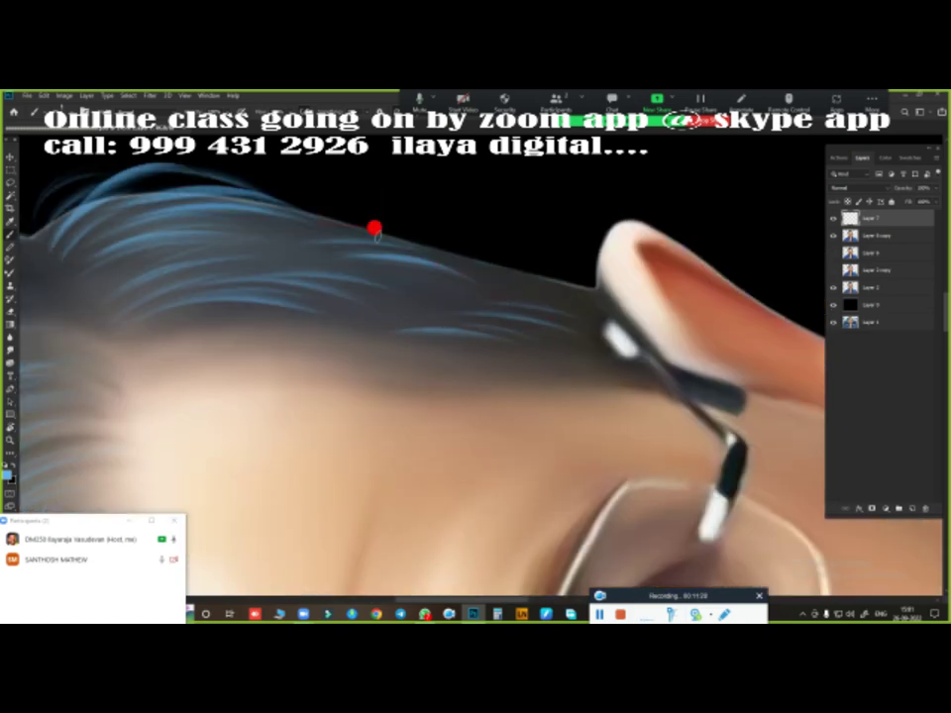
scroll(260, 270, "left", 5)
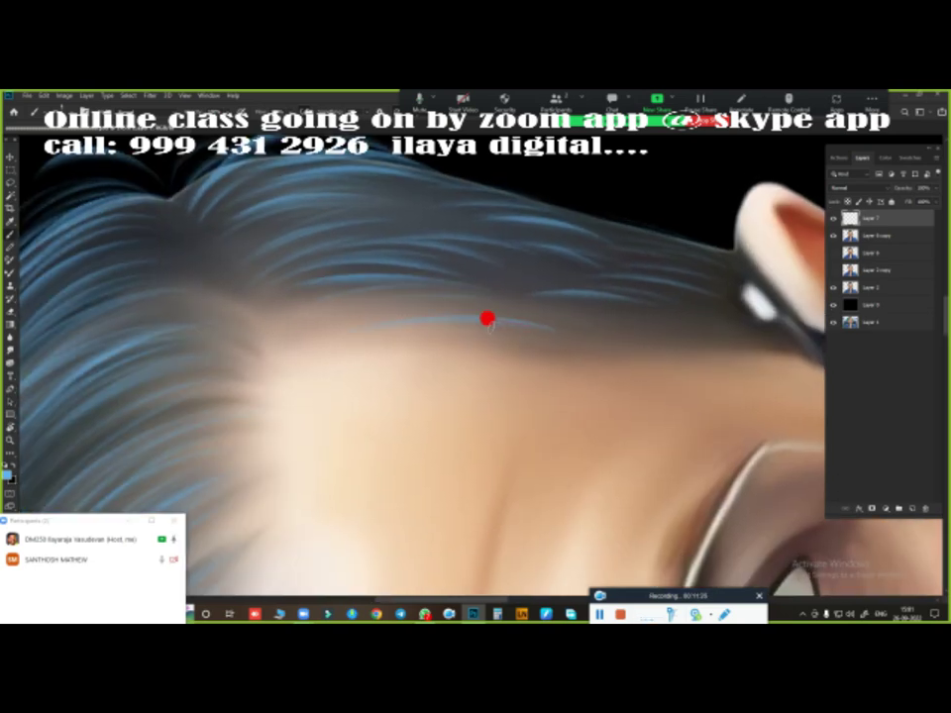
scroll(317, 305, "right", 5)
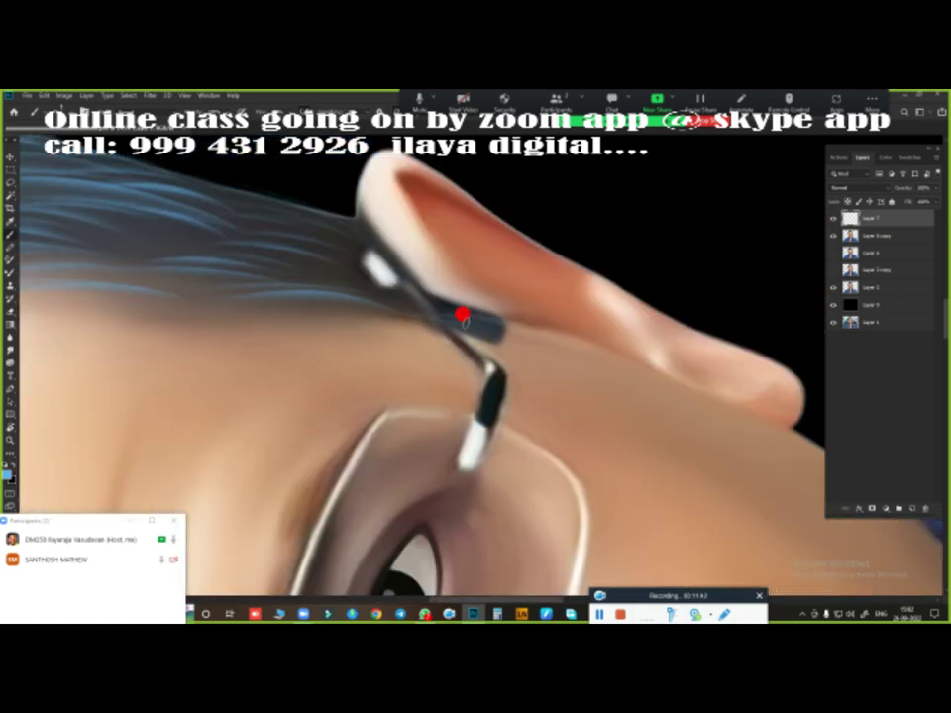
scroll(432, 381, "down", 5)
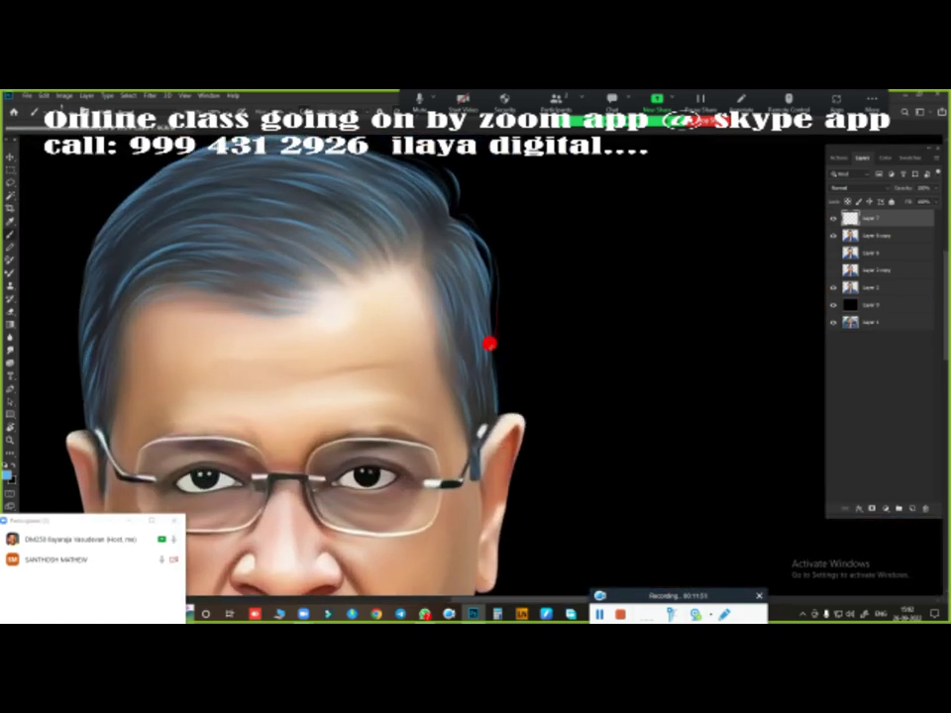
scroll(489, 343, "up", 3)
scroll(557, 365, "left", 3)
scroll(381, 243, "down", 2)
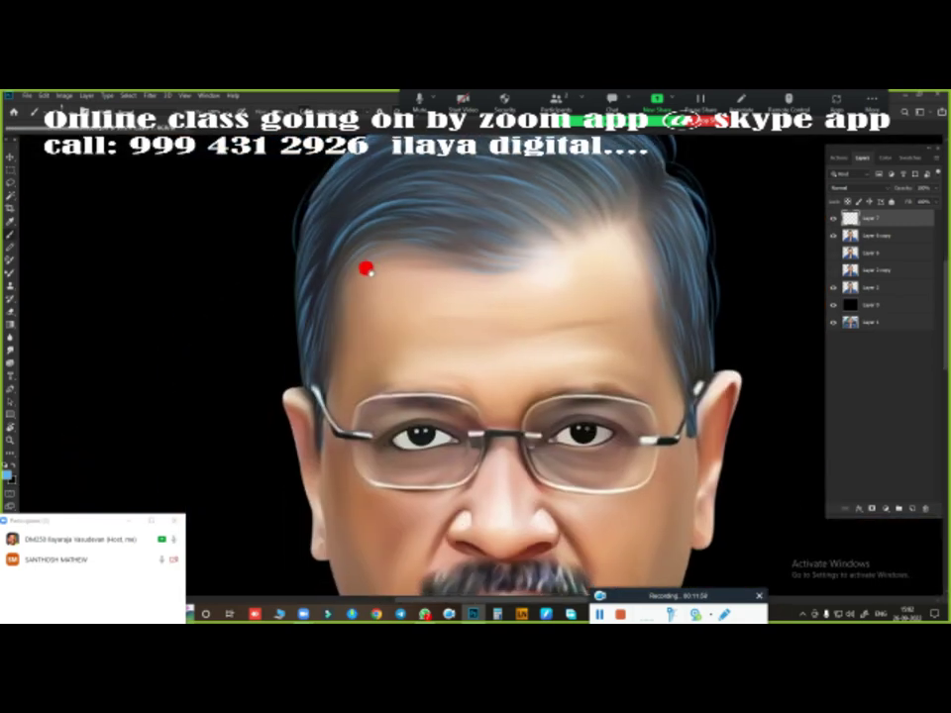
scroll(509, 333, "down", 2)
scroll(527, 359, "up", 3)
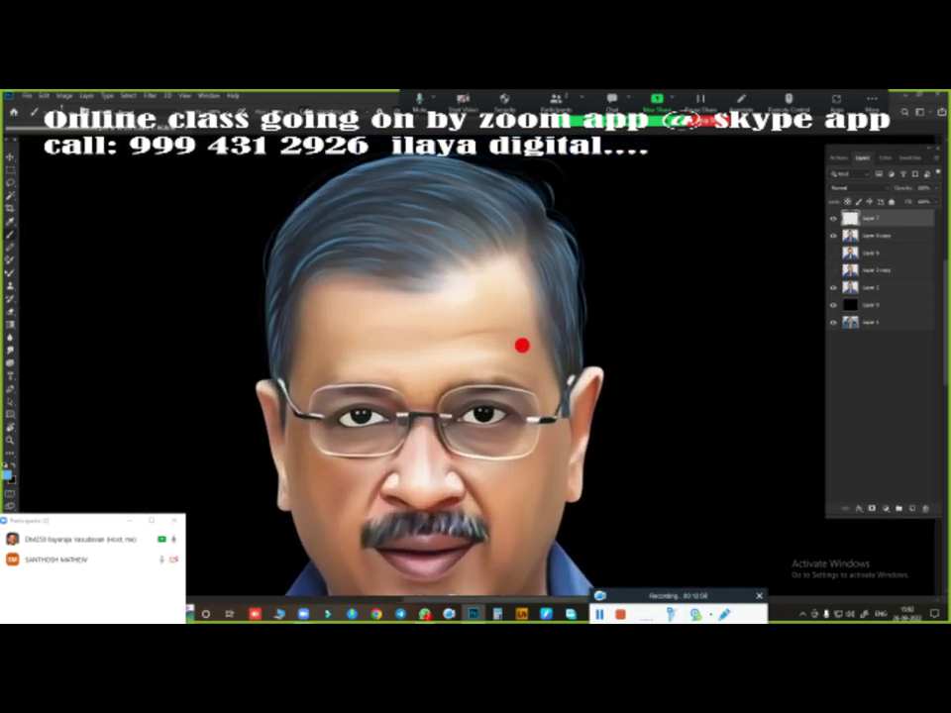
left_click(830, 217)
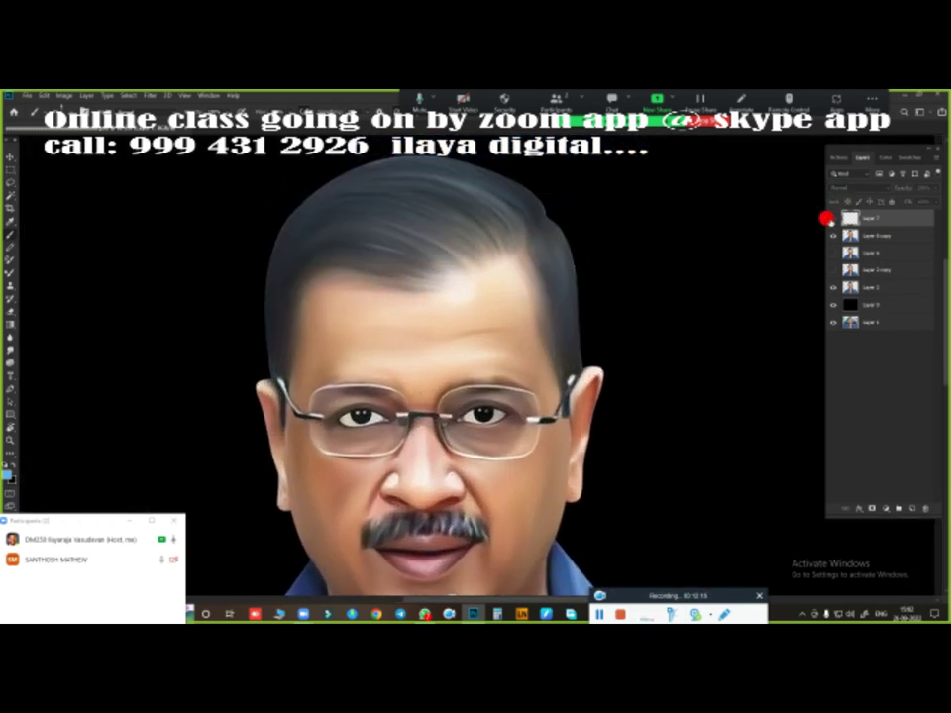
left_click(830, 217)
left_click(830, 218)
left_click(830, 218)
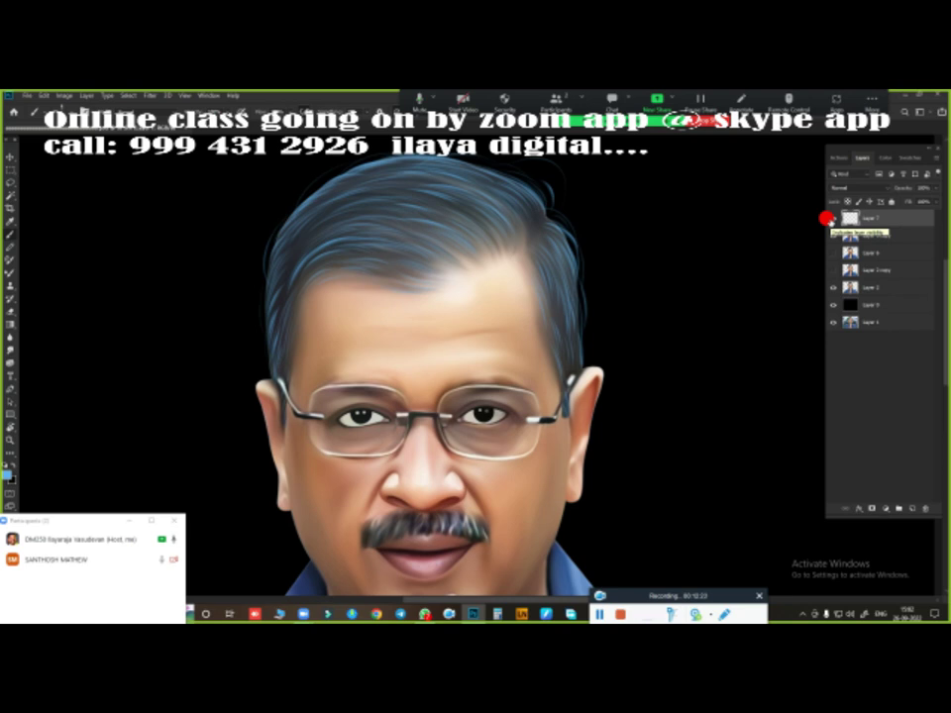
left_click(830, 235)
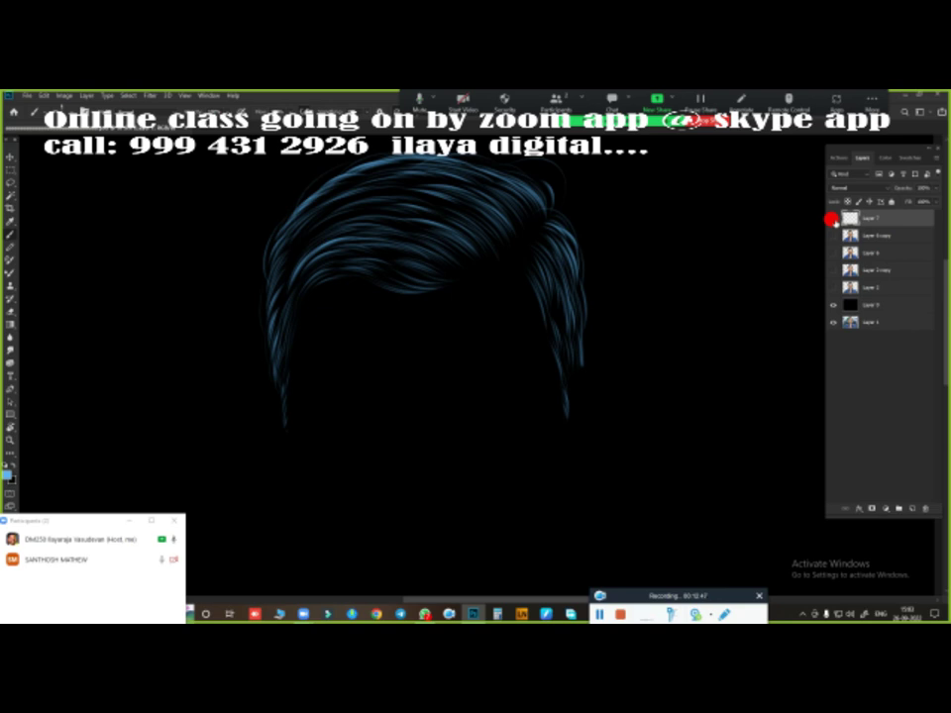
left_click(830, 218)
left_click(830, 236)
left_click(830, 236)
left_click(830, 235)
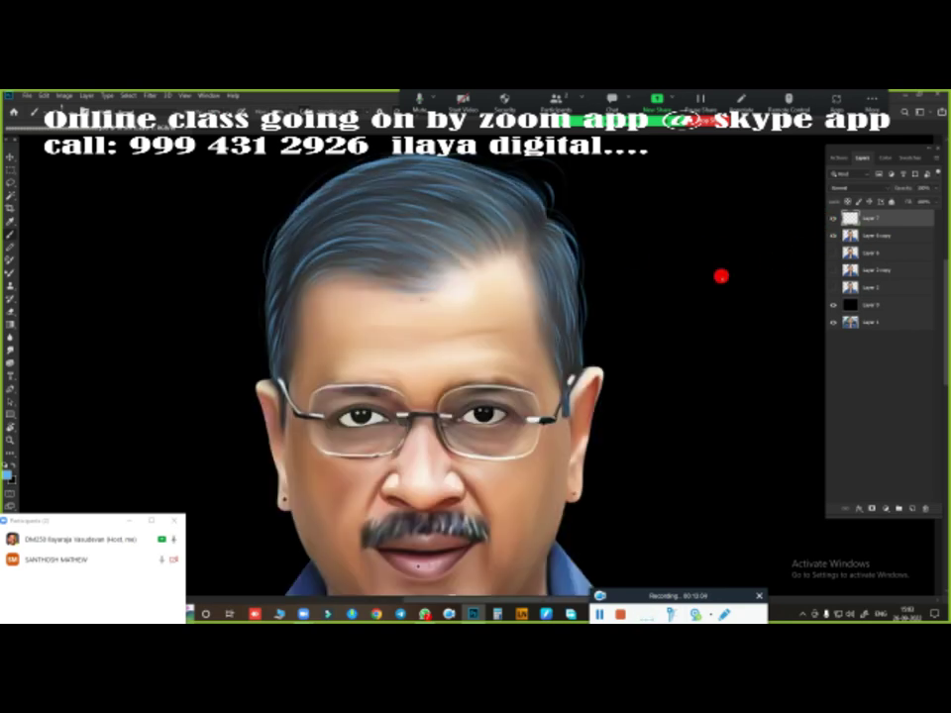
scroll(462, 350, "up", 5)
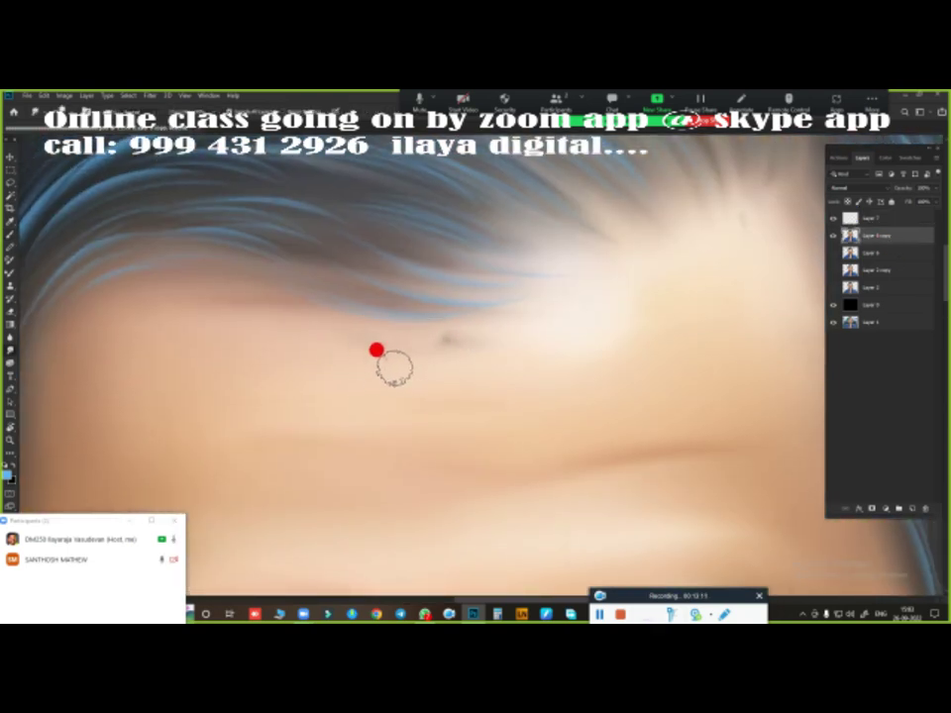
scroll(587, 393, "down", 3)
scroll(512, 330, "down", 2)
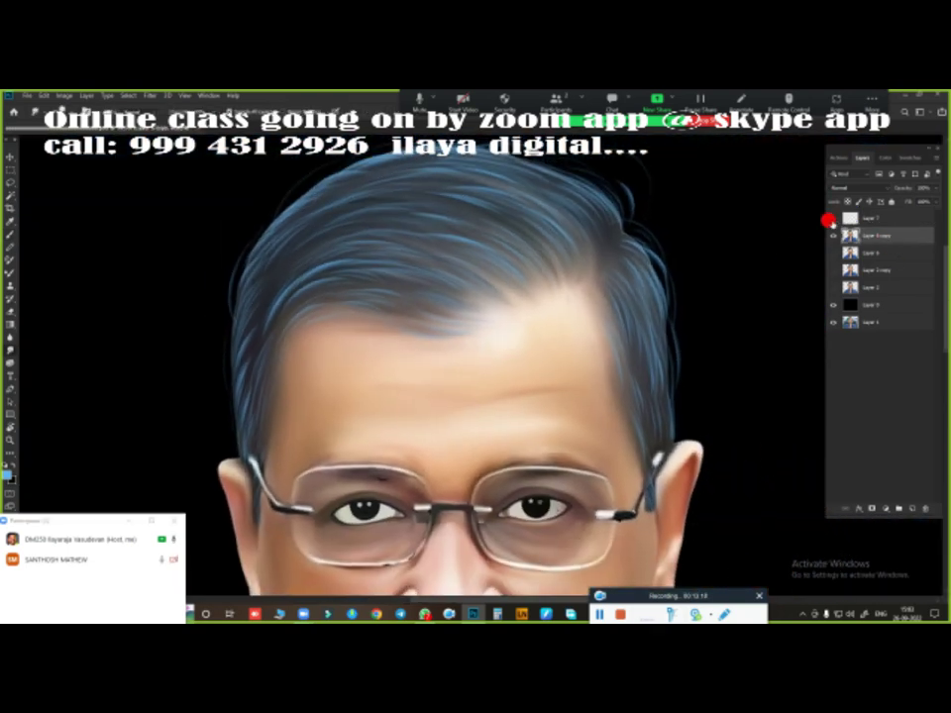
left_click(831, 219)
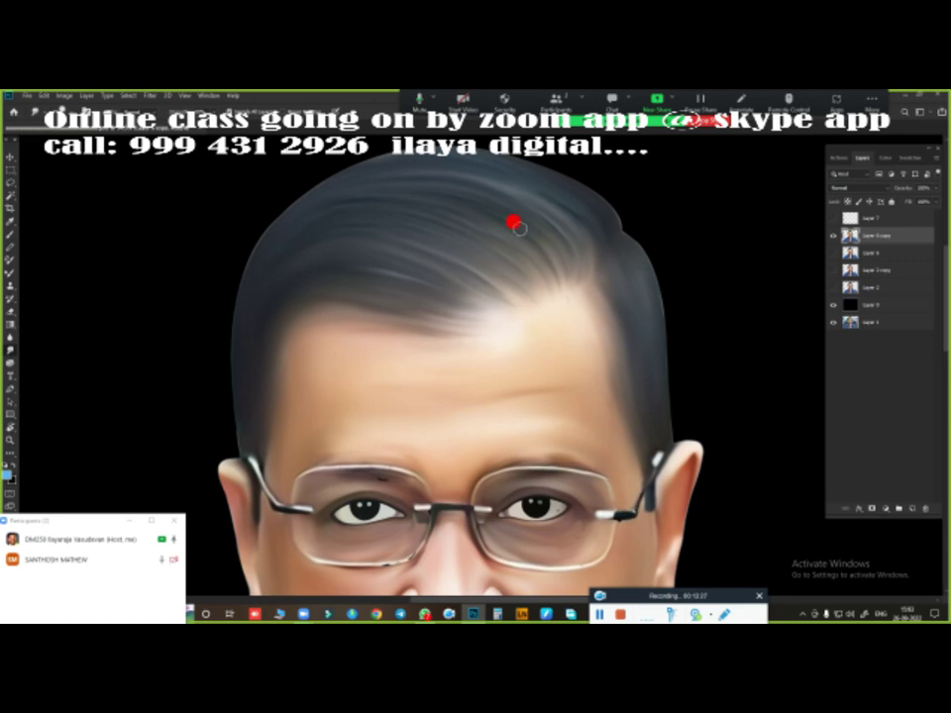
left_click(832, 219)
left_click(832, 236)
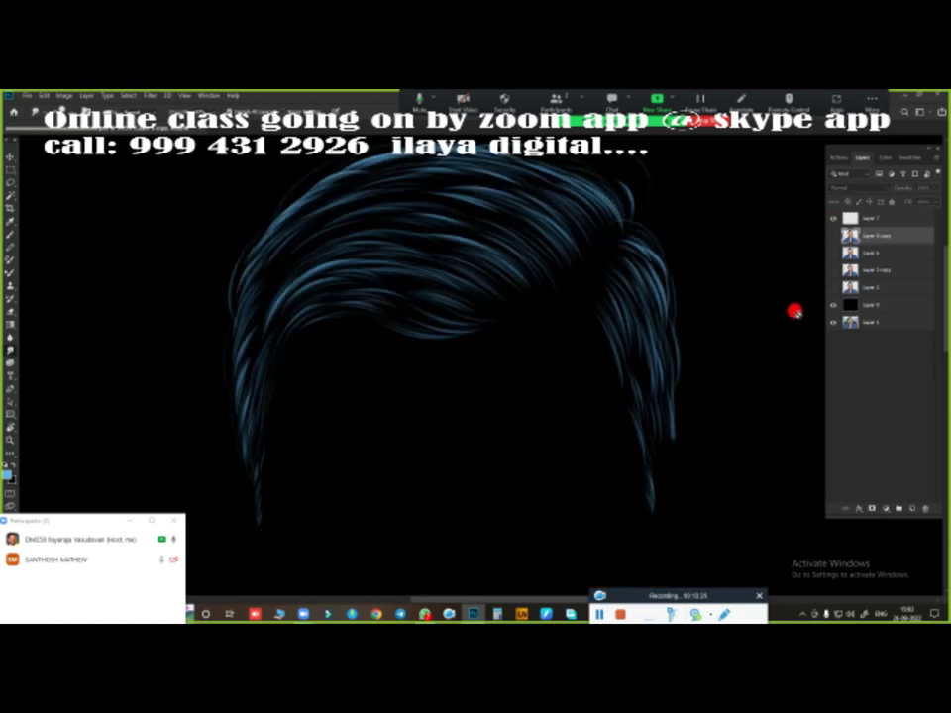
left_click(831, 235)
left_click(831, 219)
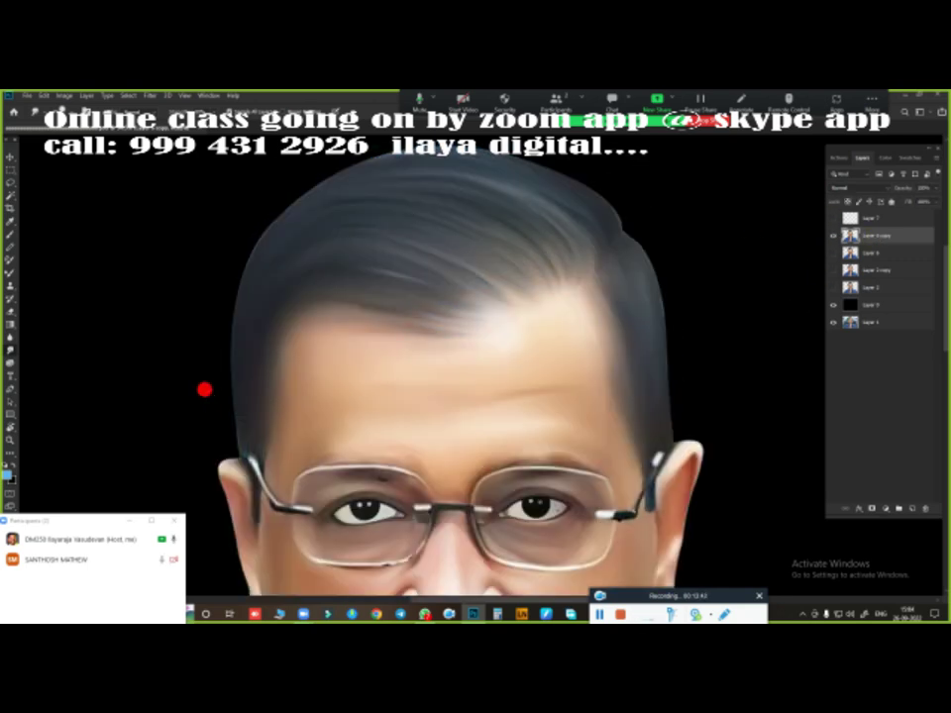
left_click(9, 452)
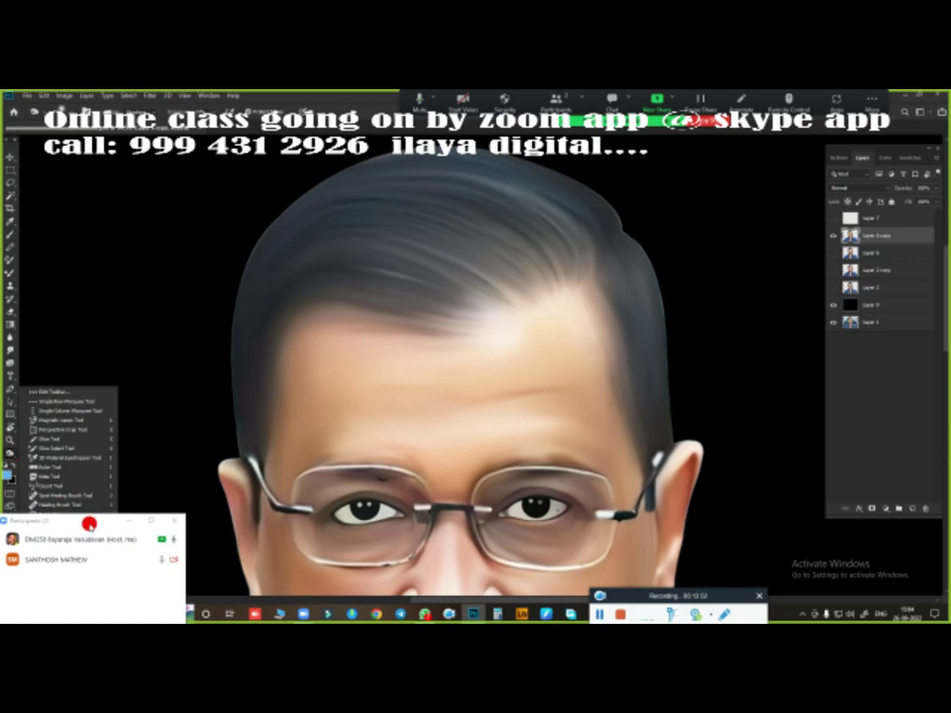
mouse_move(89, 523)
left_mouse_down()
mouse_move(367, 552)
mouse_move(98, 504)
left_mouse_up()
left_click(8, 452)
left_click(374, 566)
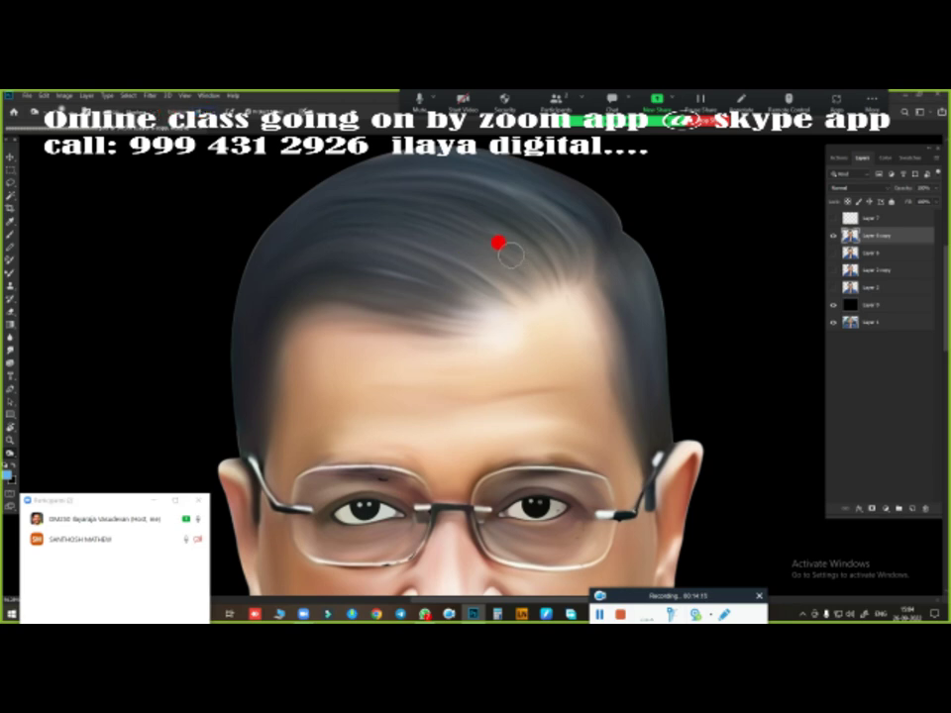
Step: Show the blue strand layer and paint darker blue strokes across the hair and sideburn
left_click(832, 219)
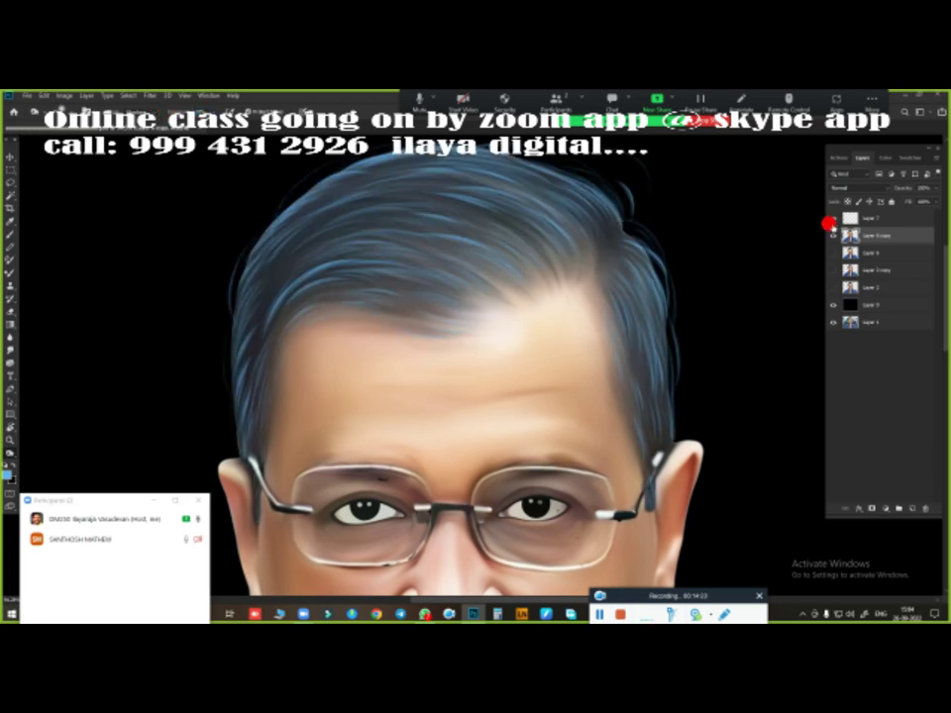
mouse_move(473, 227)
left_mouse_down()
mouse_move(435, 202)
mouse_move(351, 187)
mouse_move(223, 255)
mouse_move(319, 269)
mouse_move(609, 237)
mouse_move(425, 277)
mouse_move(238, 351)
mouse_move(250, 444)
mouse_move(479, 255)
left_mouse_up()
mouse_move(312, 297)
left_mouse_down()
mouse_move(378, 219)
mouse_move(658, 323)
mouse_move(644, 357)
left_mouse_up()
mouse_move(281, 148)
left_mouse_down()
mouse_move(376, 163)
mouse_move(520, 251)
mouse_move(272, 283)
mouse_move(721, 332)
left_mouse_up()
Step: Undo the last two dark strokes, check the face layer, and fit the portrait on screen
key("ctrl+z")
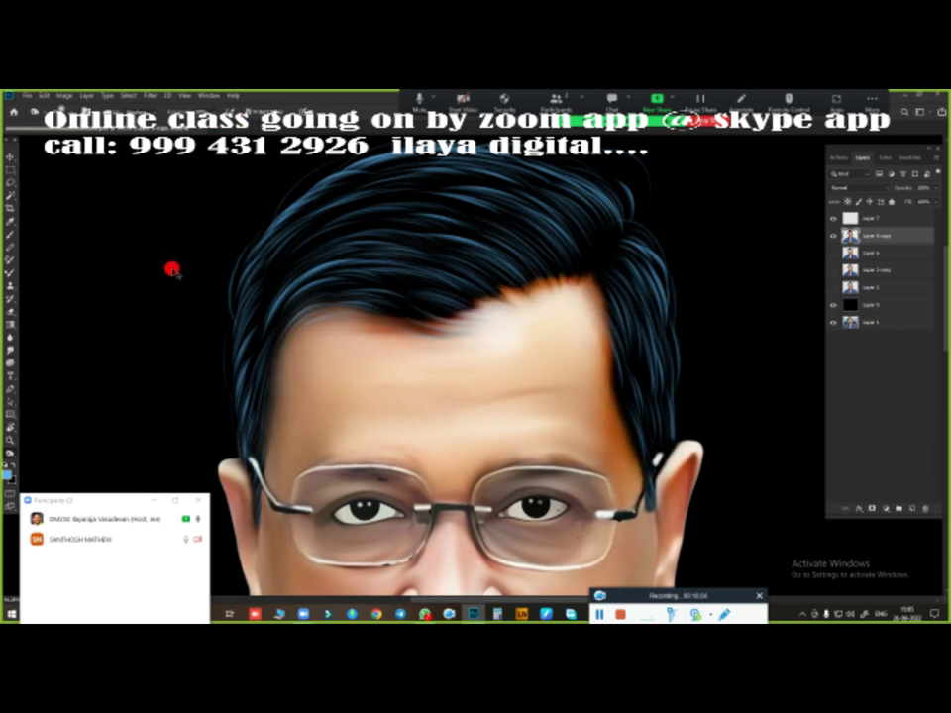
key("ctrl+z")
key("ctrl+z")
key("ctrl+z")
key("ctrl+z")
key("ctrl+z")
key("ctrl+z")
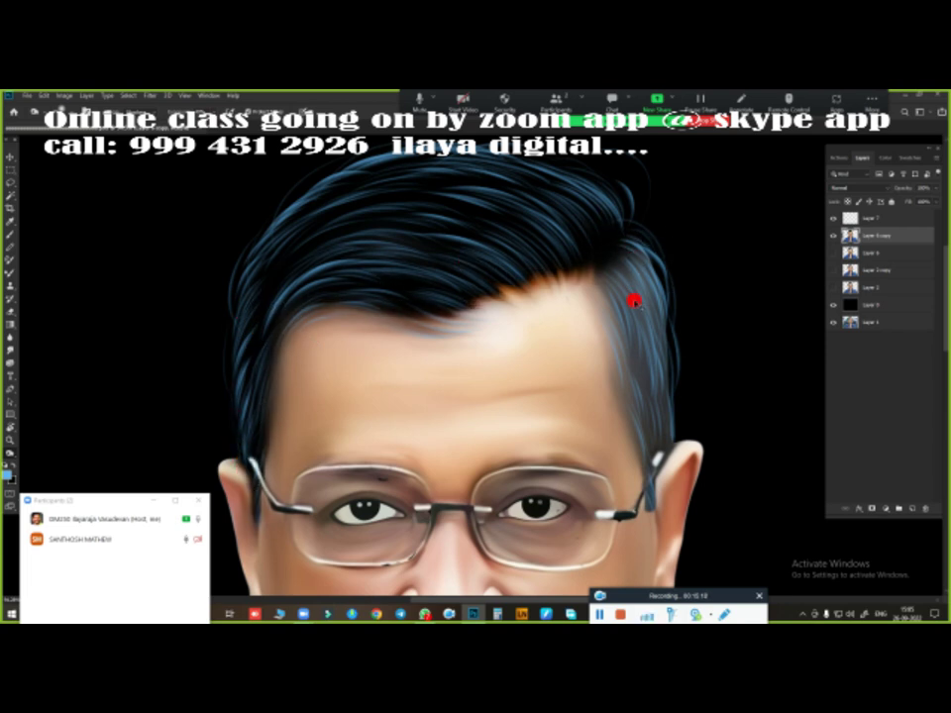
left_click(832, 235)
left_click(832, 235)
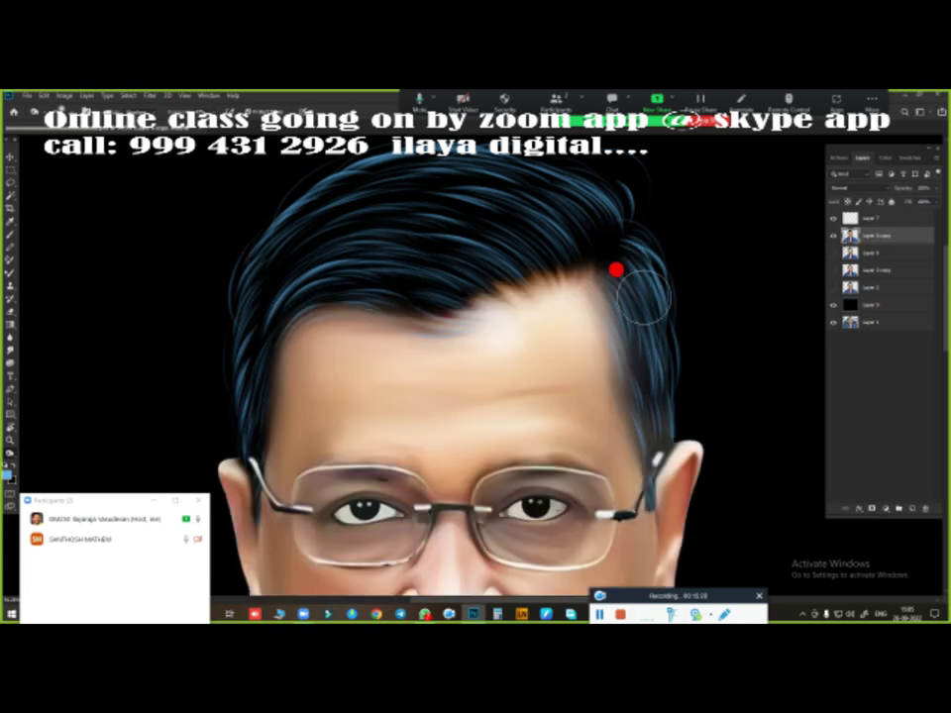
key("ctrl+0")
Step: Switch the backdrop from black to grey and compare the painted layer against the photo
left_click(869, 304)
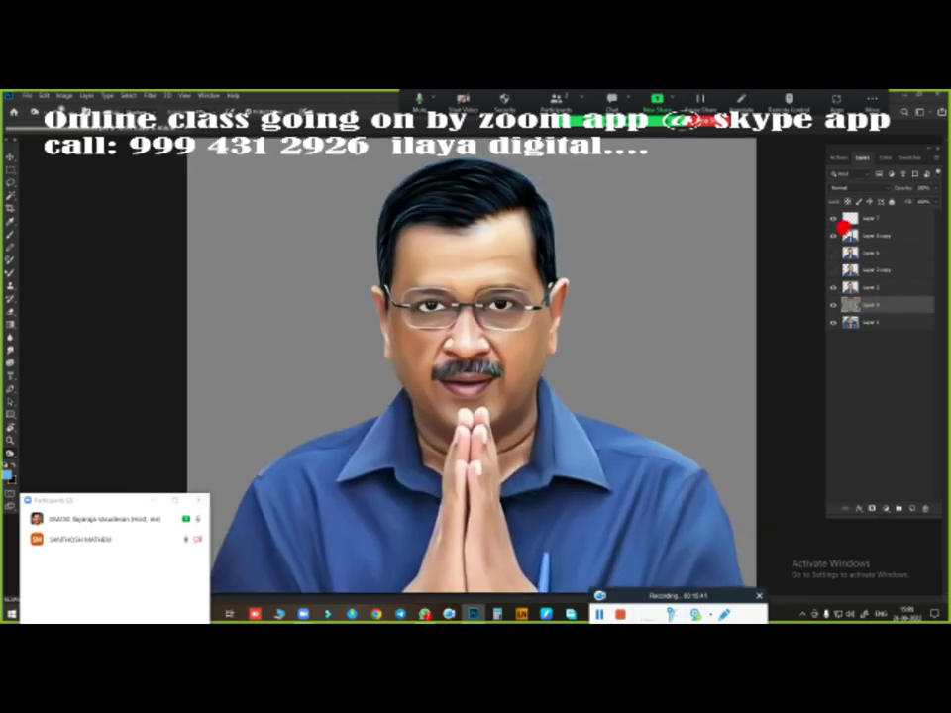
left_click(832, 236)
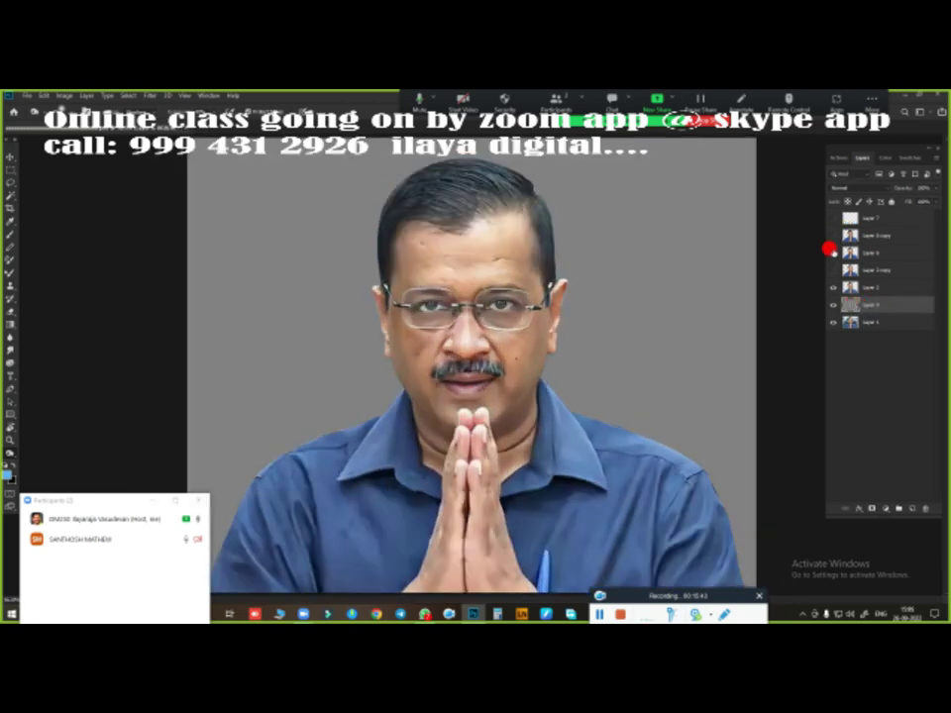
left_click(832, 236)
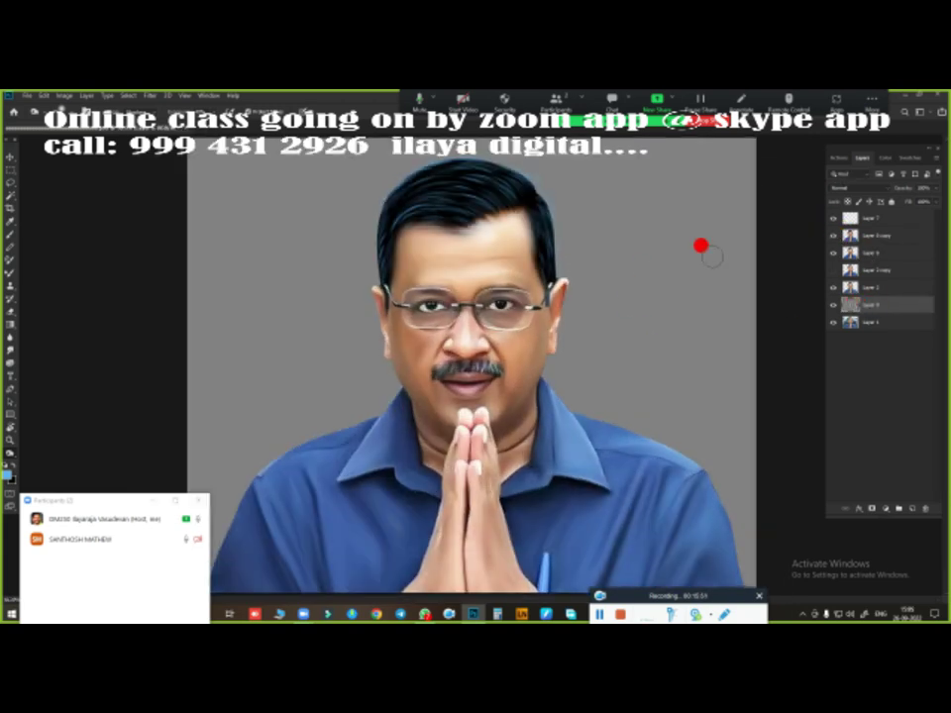
Step: Select Layer 7, then the Layer 3 copy, and add a new empty layer
left_click(832, 269)
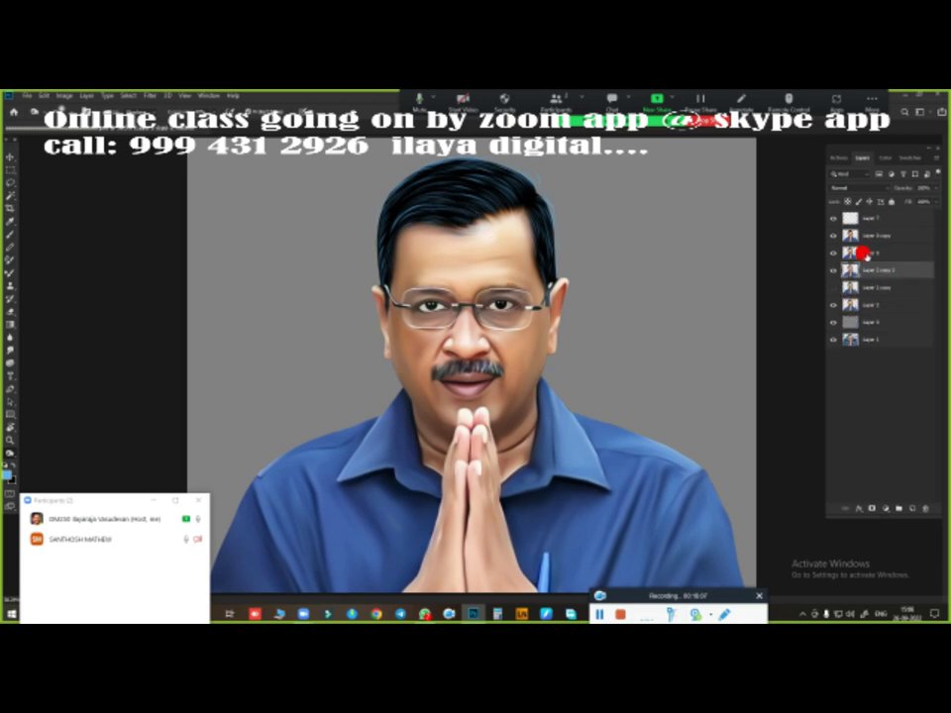
left_click(868, 253)
left_click(844, 237)
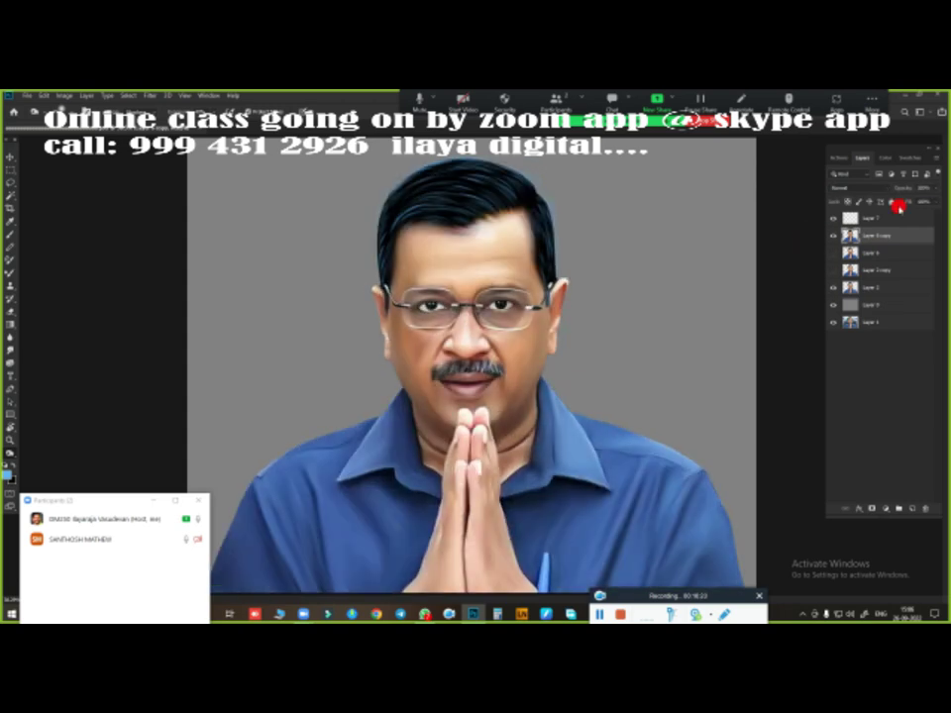
scroll(585, 268, "up", 5)
scroll(595, 282, "up", 3)
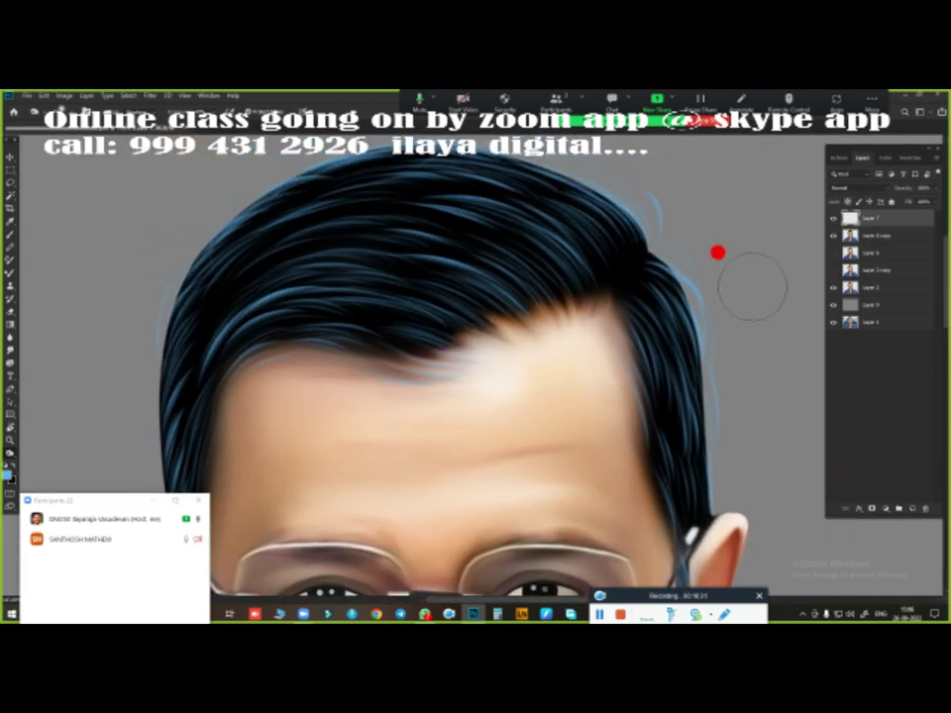
key("ctrl+comma")
key("ctrl+comma")
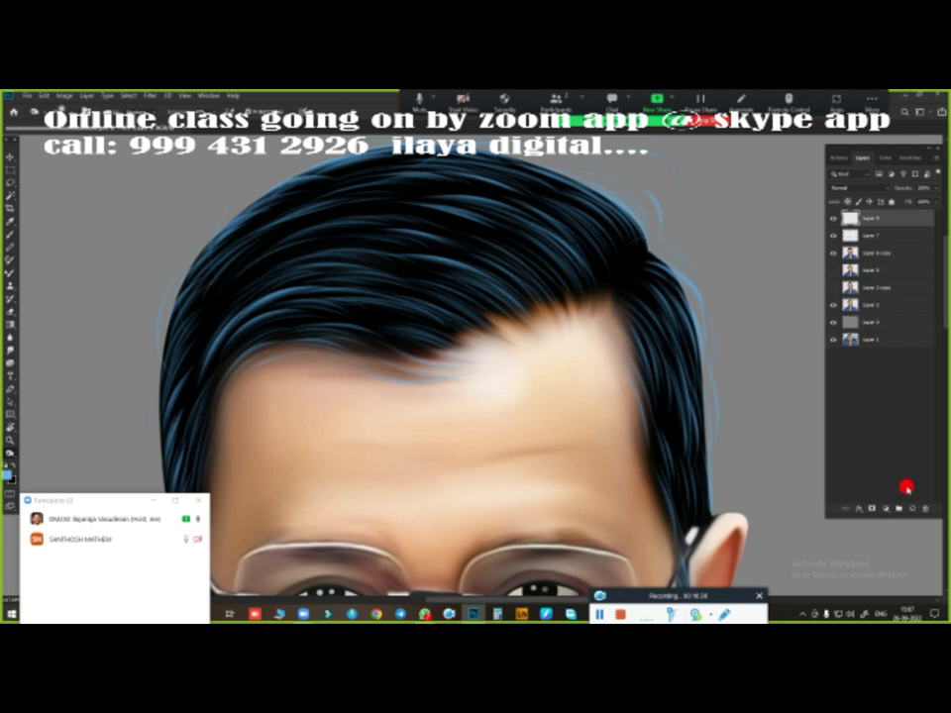
Step: Move Layer 8 below Layer 7, compare the hair, and zoom in on the forehead
key("ctrl+bracketleft")
left_click(832, 219)
left_click(833, 220)
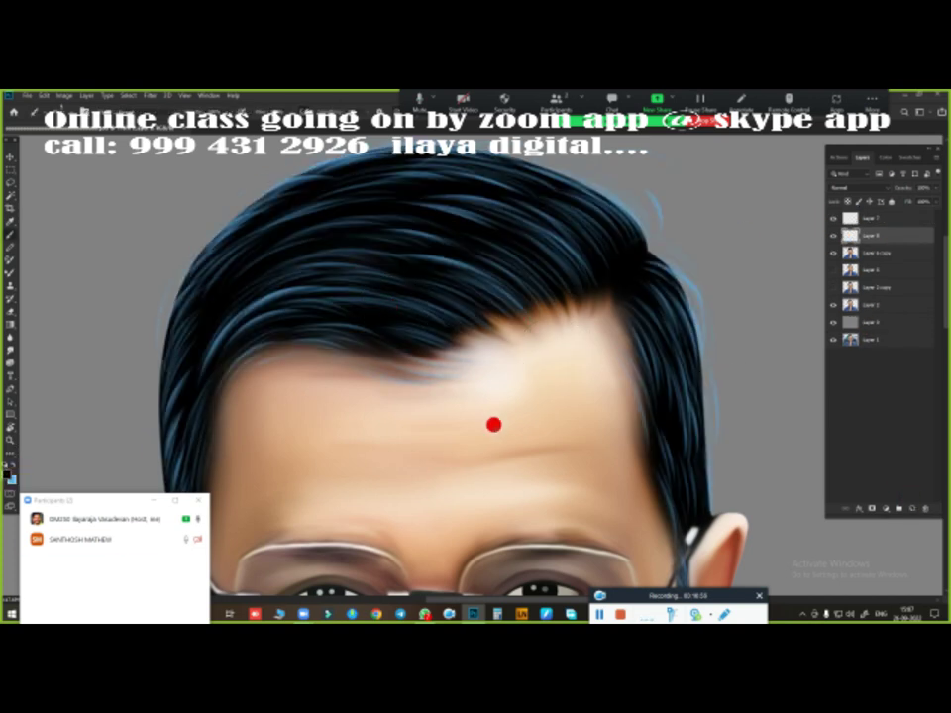
key("ctrl+plus")
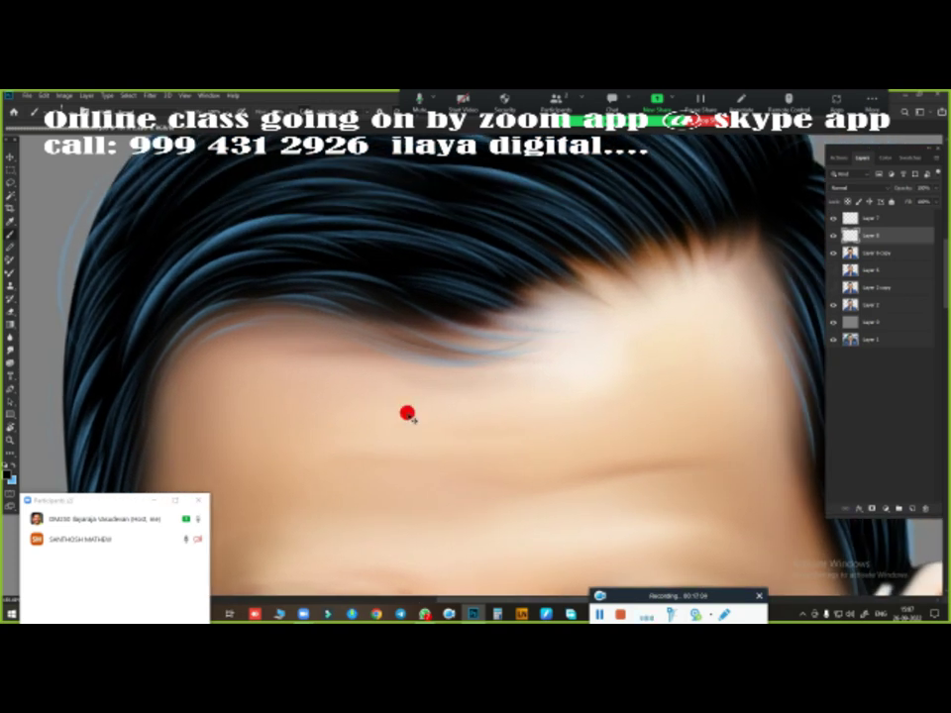
left_click(191, 325)
right_click(393, 437)
key("Escape")
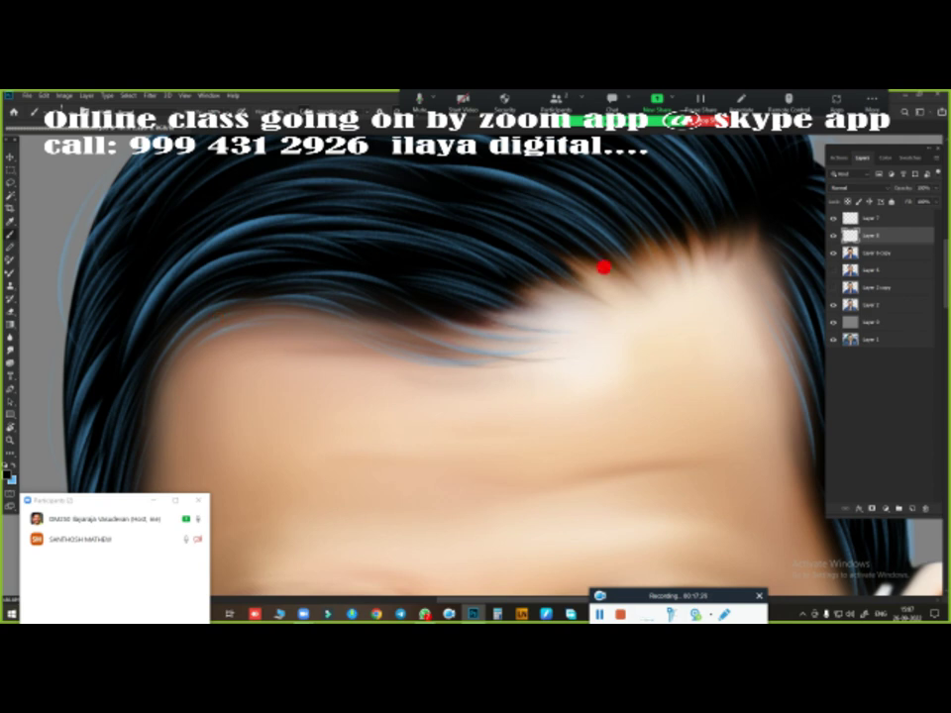
Step: Paint dark hair strands under and along the forehead hairline
mouse_move(604, 268)
left_mouse_down()
mouse_move(492, 266)
mouse_move(530, 294)
left_mouse_up()
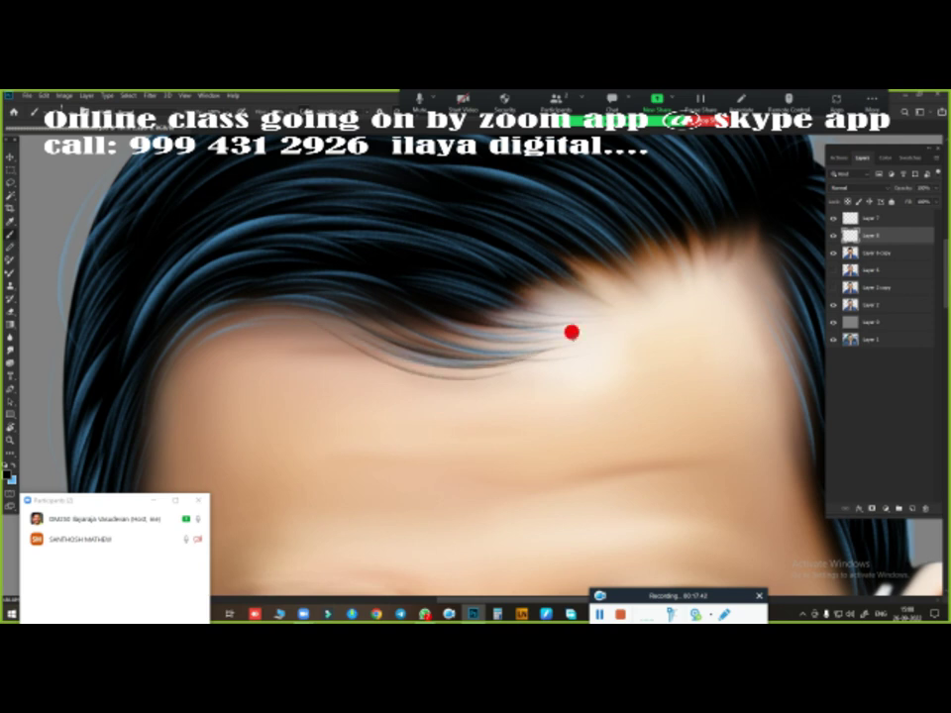
left_click_drag(570, 331, 175, 363)
scroll(567, 231, "down", 2)
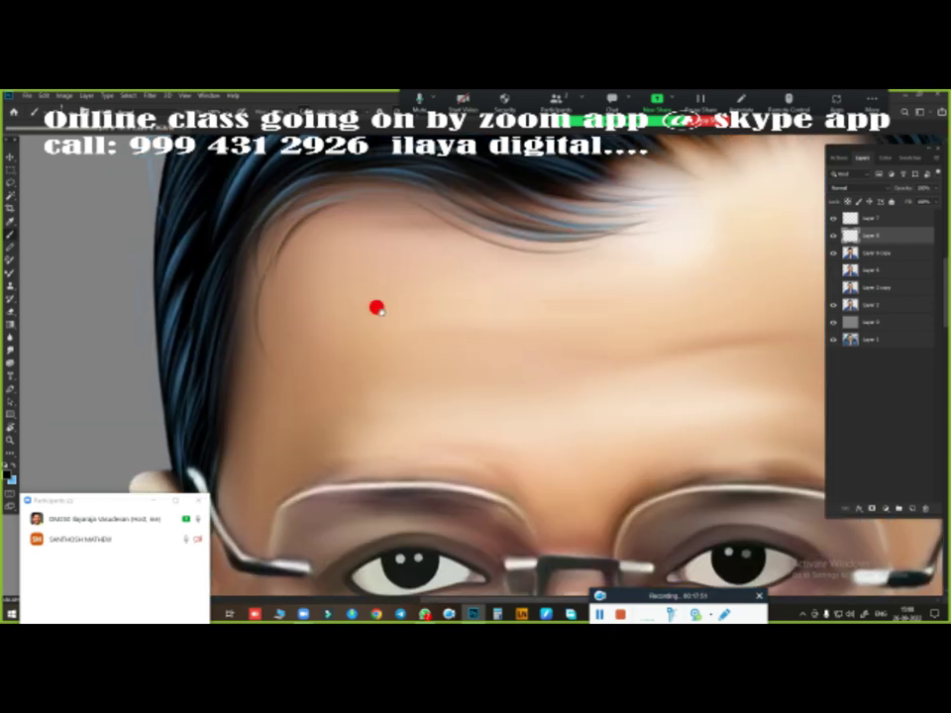
scroll(317, 522, "up", 2)
scroll(278, 535, "up", 3)
scroll(238, 487, "up", 3)
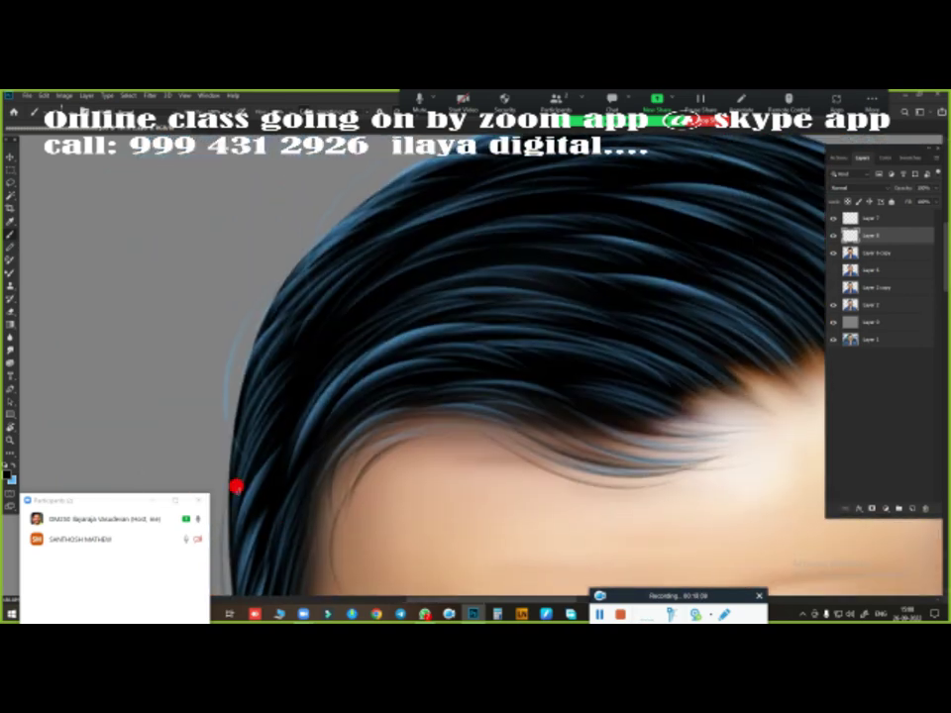
scroll(419, 201, "up", 3)
scroll(419, 201, "right", 5)
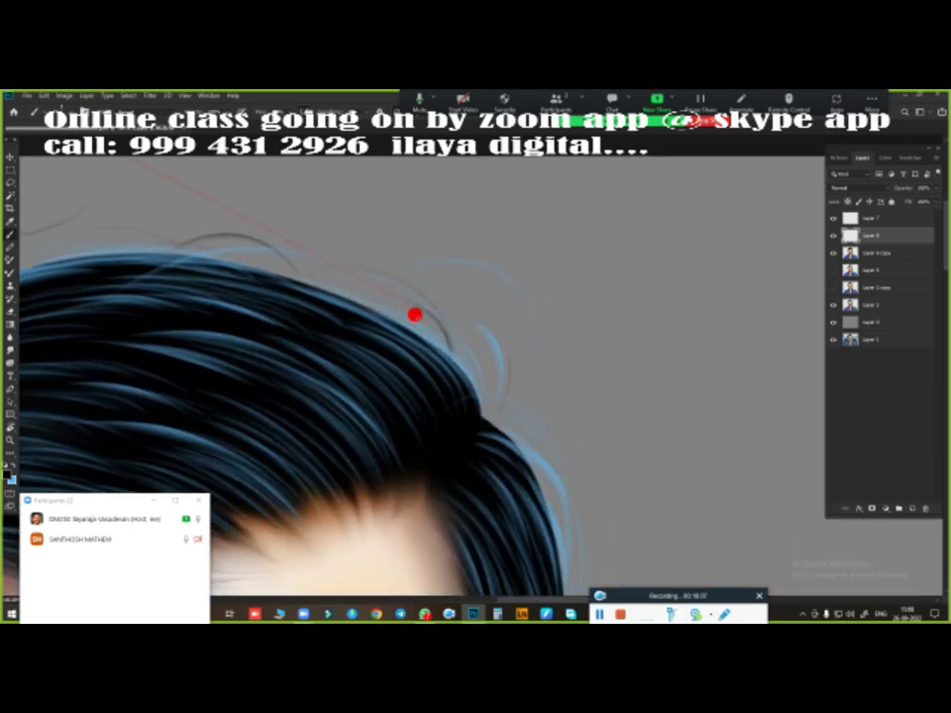
Step: Paint stray flyaway hairs above the head
left_click_drag(360, 357, 429, 413)
scroll(428, 413, "down", 2)
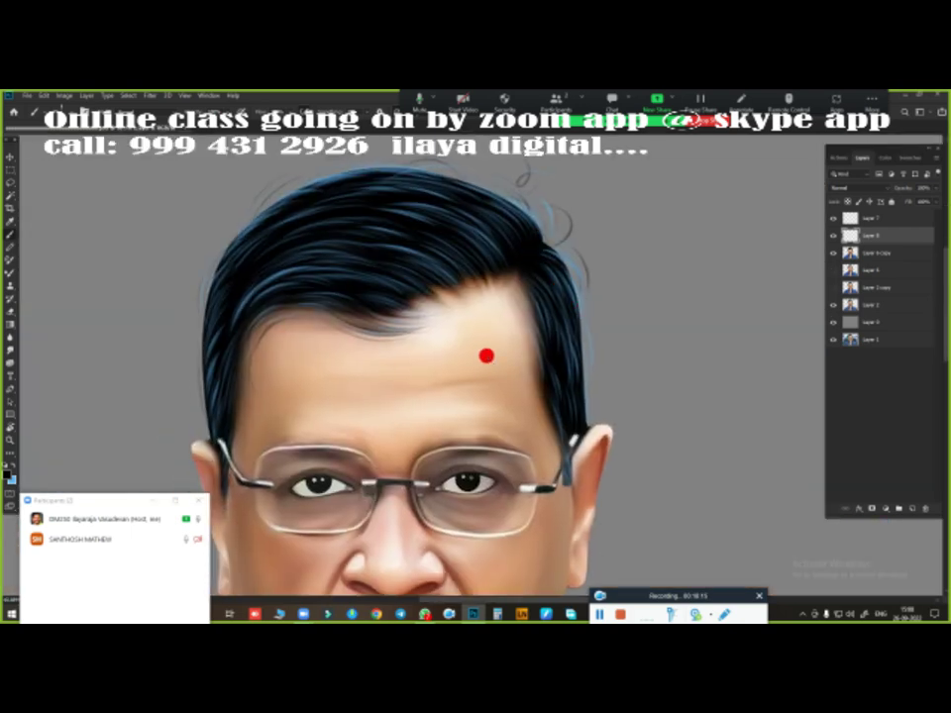
scroll(493, 355, "up", 1)
scroll(485, 336, "up", 1)
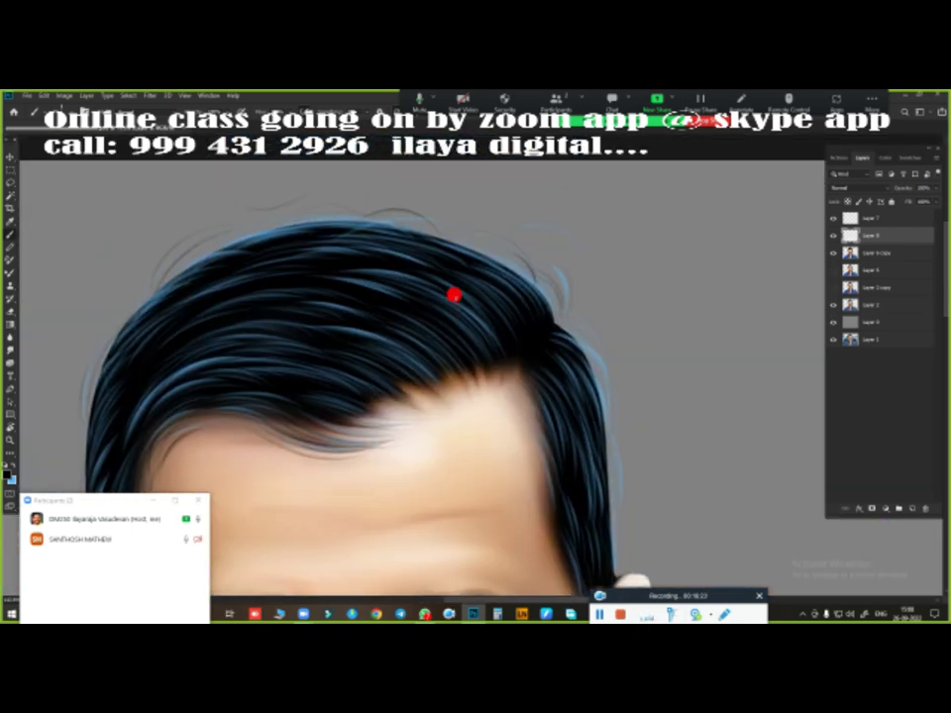
scroll(481, 324, "down", 1)
scroll(557, 330, "up", 2)
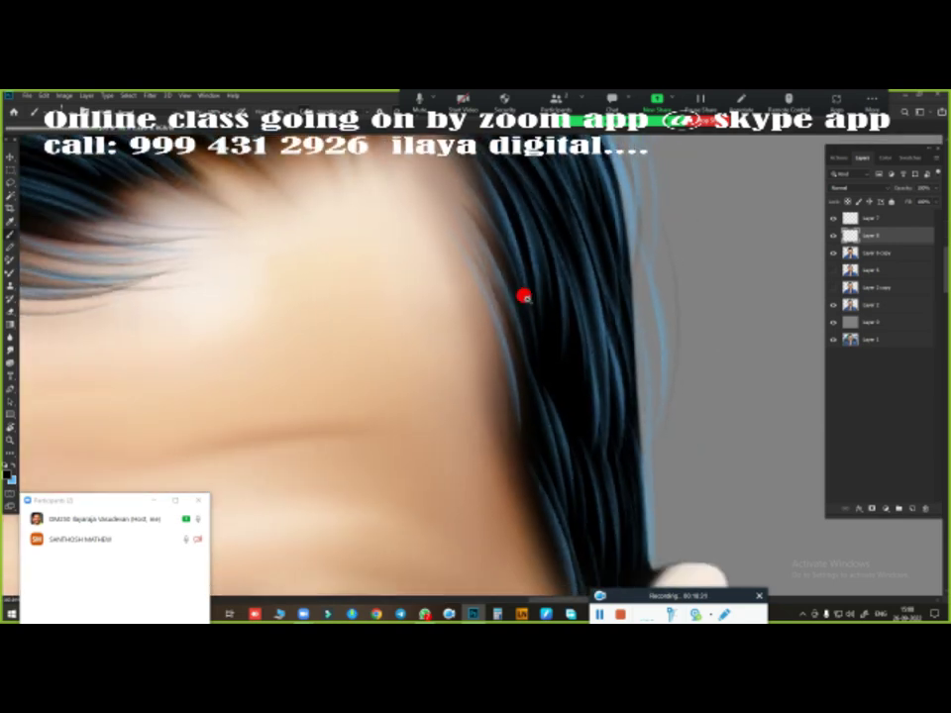
scroll(524, 295, "down", 1)
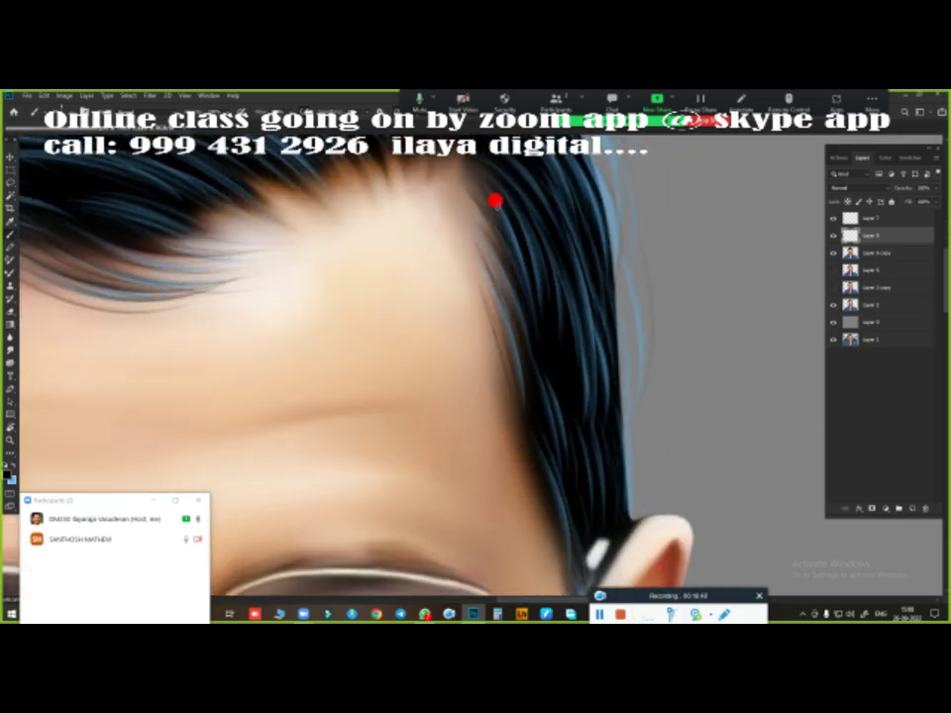
scroll(541, 379, "down", 3)
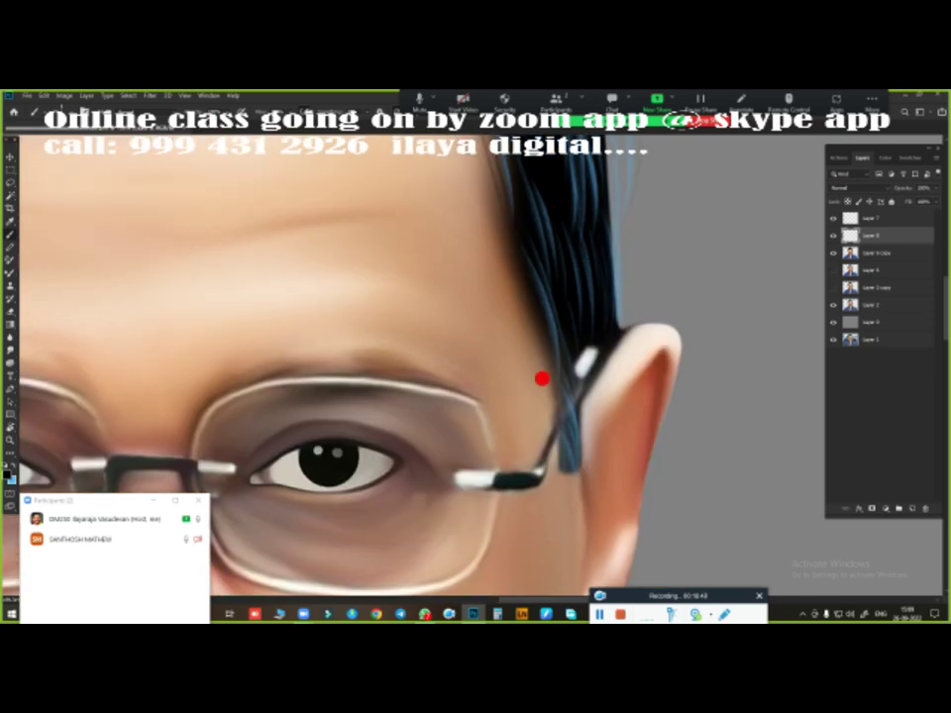
scroll(312, 230, "up", 5)
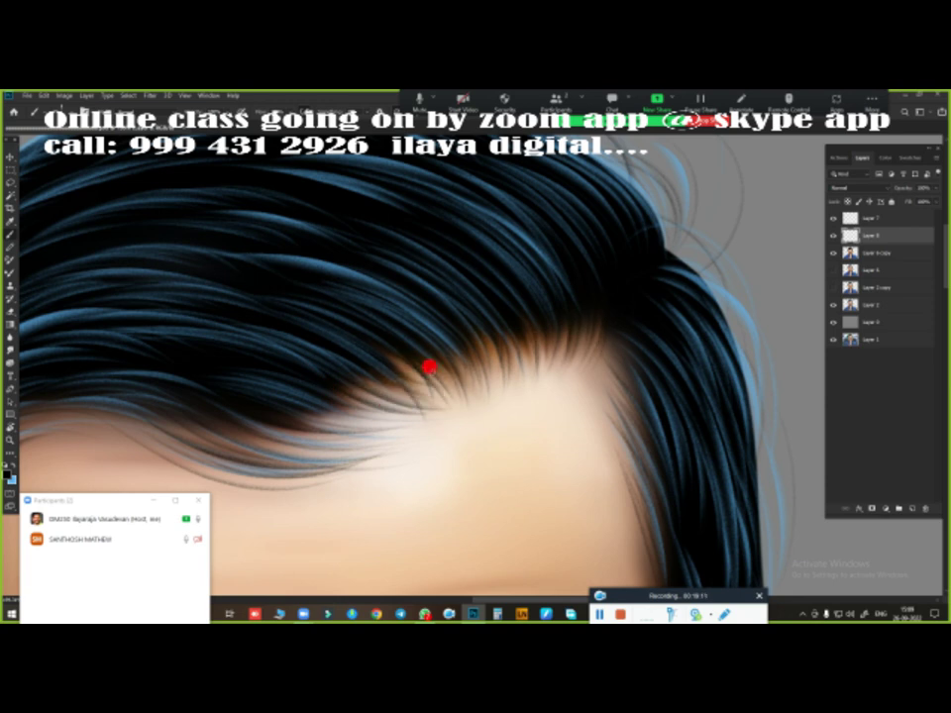
Step: Paint darker strands into the fringe over the forehead
left_click_drag(428, 368, 442, 435)
left_click_drag(284, 342, 336, 478)
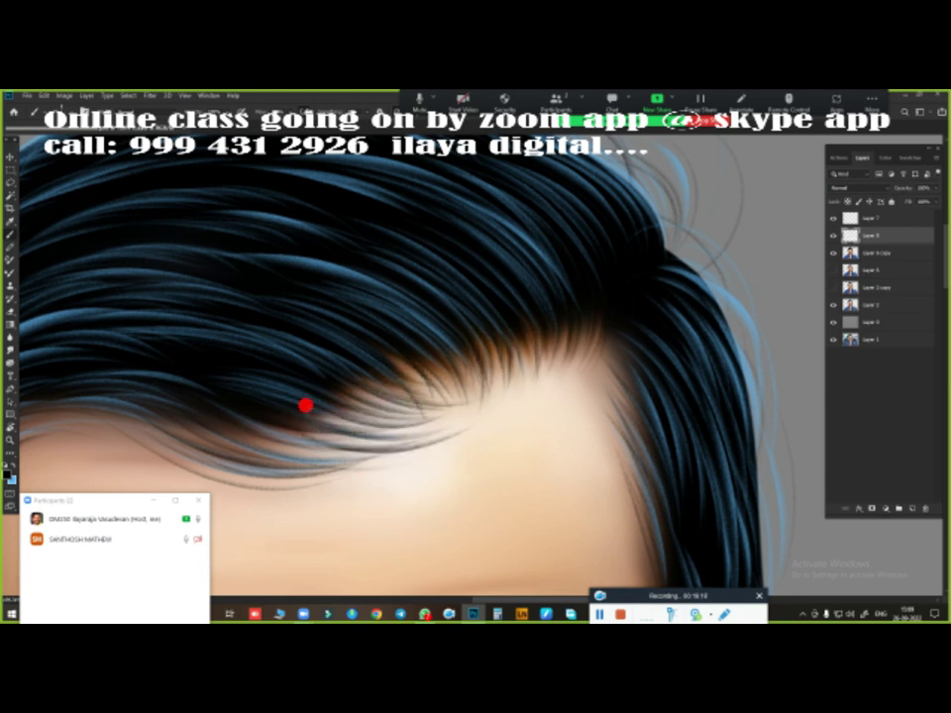
scroll(456, 385, "down", 2)
scroll(270, 323, "down", 3)
scroll(568, 368, "up", 5)
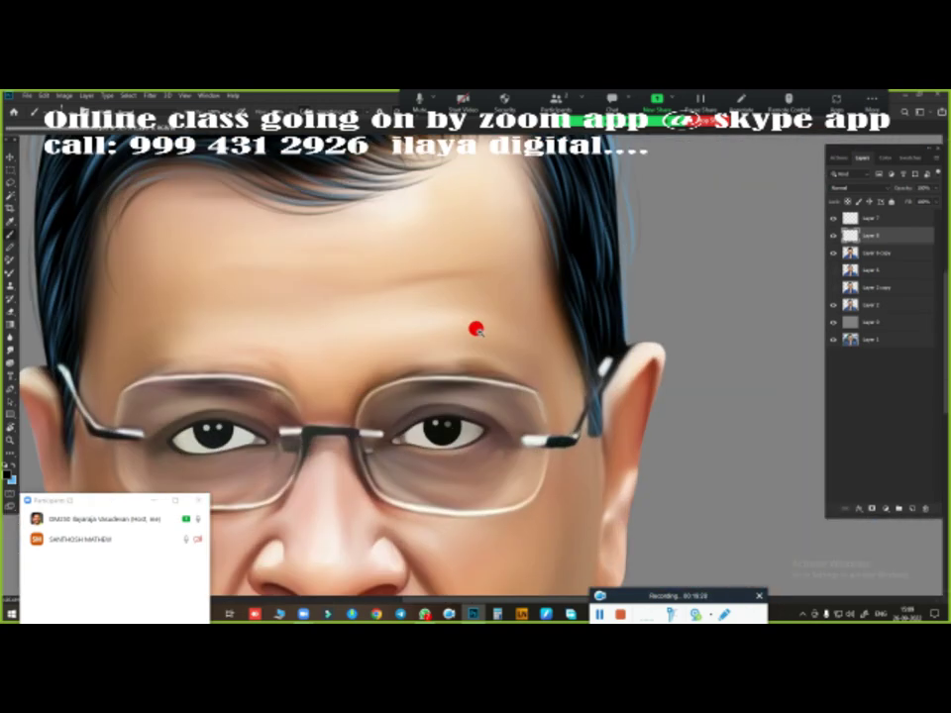
scroll(477, 329, "up", 3)
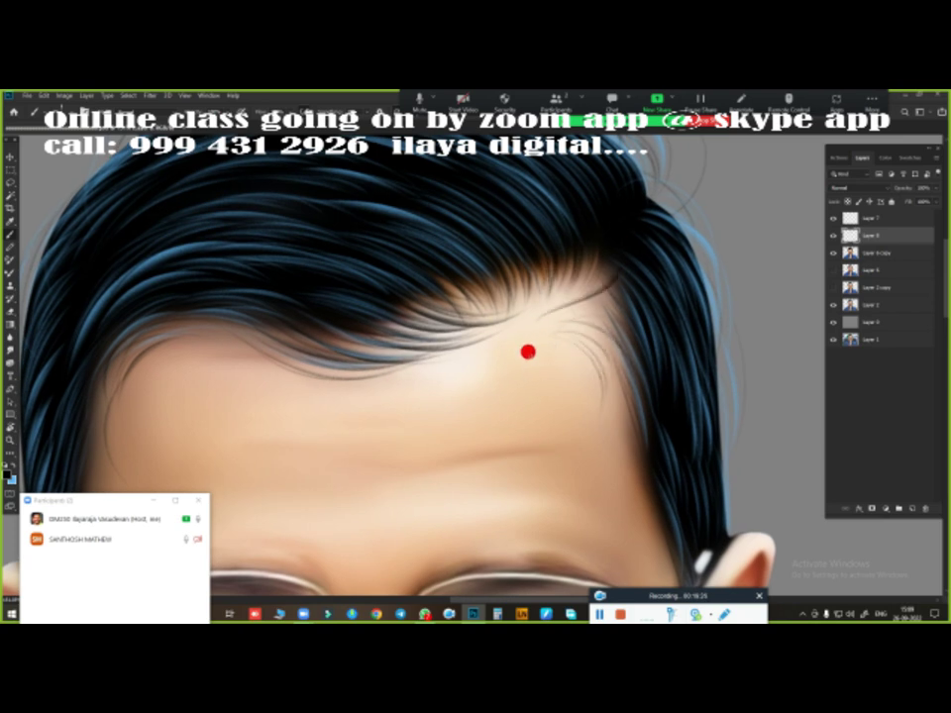
scroll(526, 450, "down", 2)
scroll(506, 436, "down", 2)
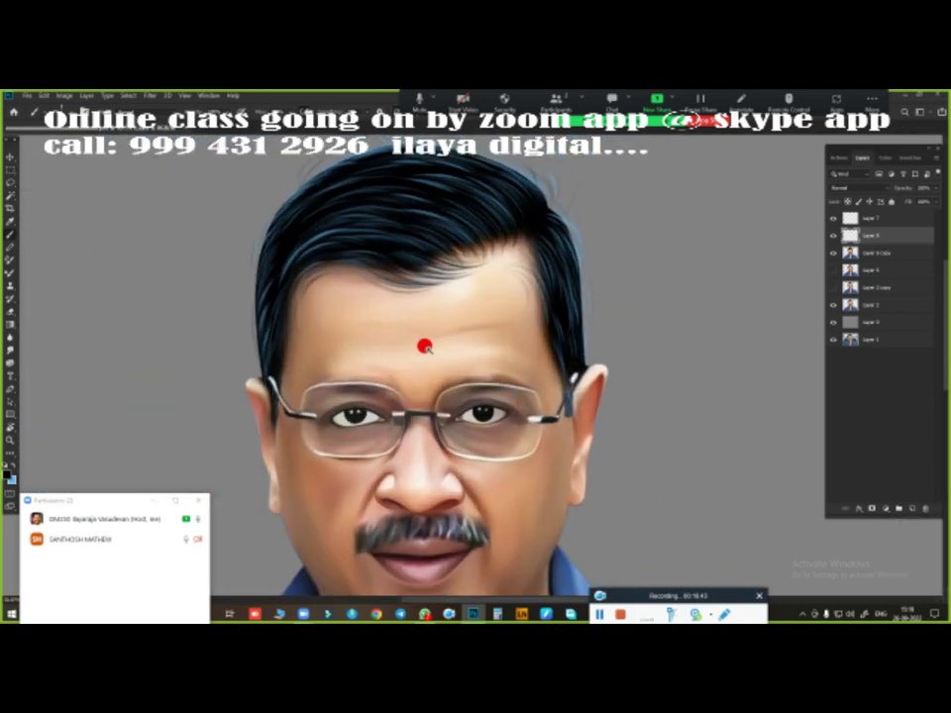
scroll(436, 327, "up", 4)
scroll(496, 337, "down", 2)
Step: Paint hair strokes extending across the first eyebrow
scroll(416, 310, "up", 2)
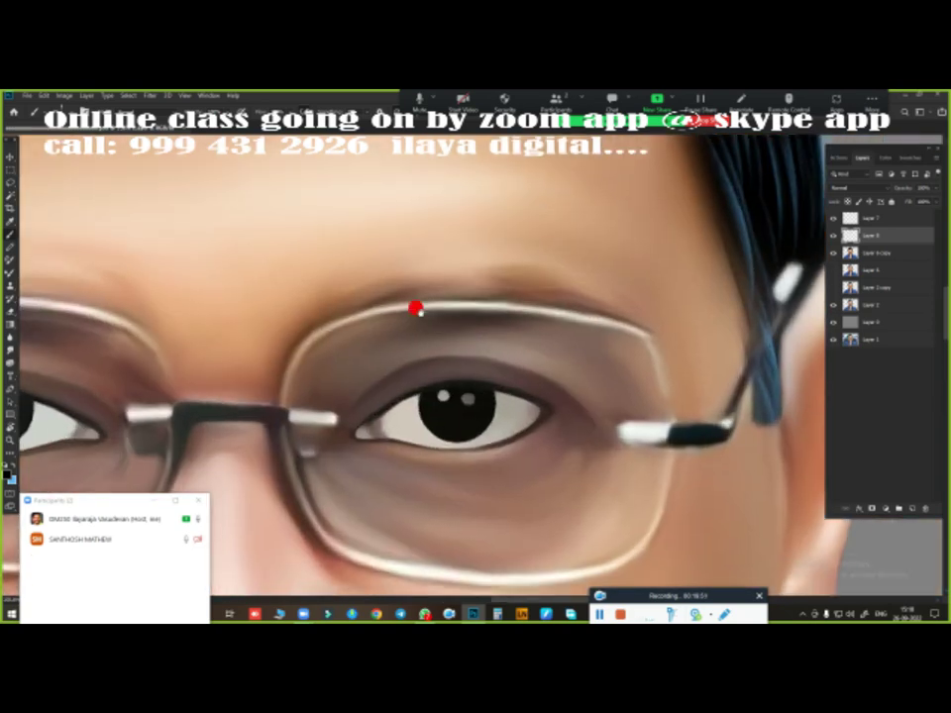
scroll(276, 269, "up", 2)
left_click_drag(410, 238, 744, 289)
mouse_move(614, 253)
left_mouse_down()
mouse_move(473, 269)
mouse_move(700, 263)
mouse_move(489, 323)
left_mouse_up()
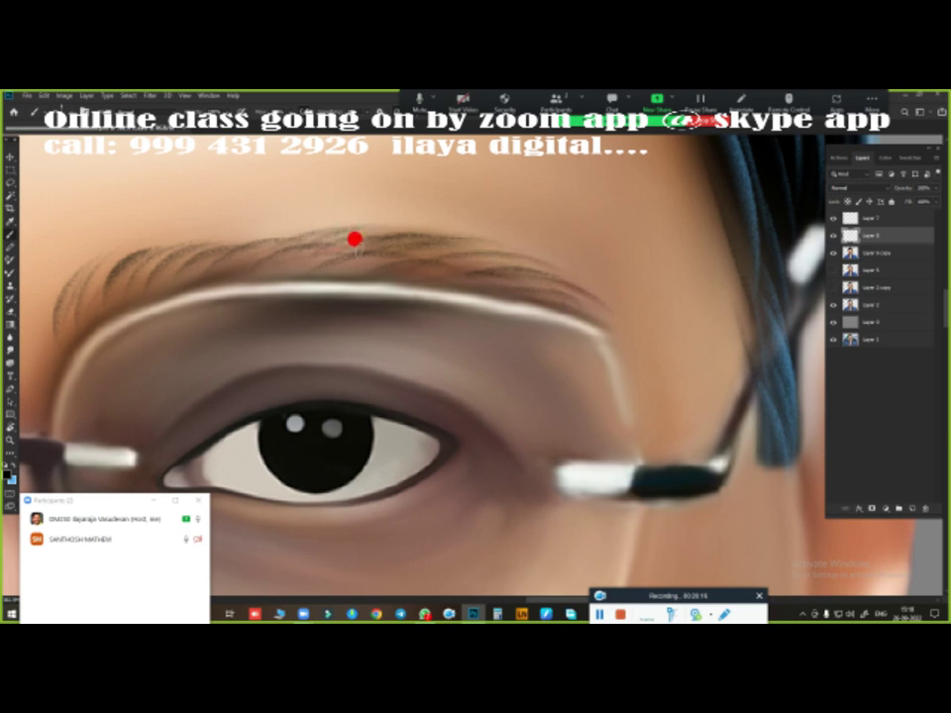
Step: Try curved wrinkle strokes on the forehead, then undo them
left_click_drag(378, 391, 783, 530)
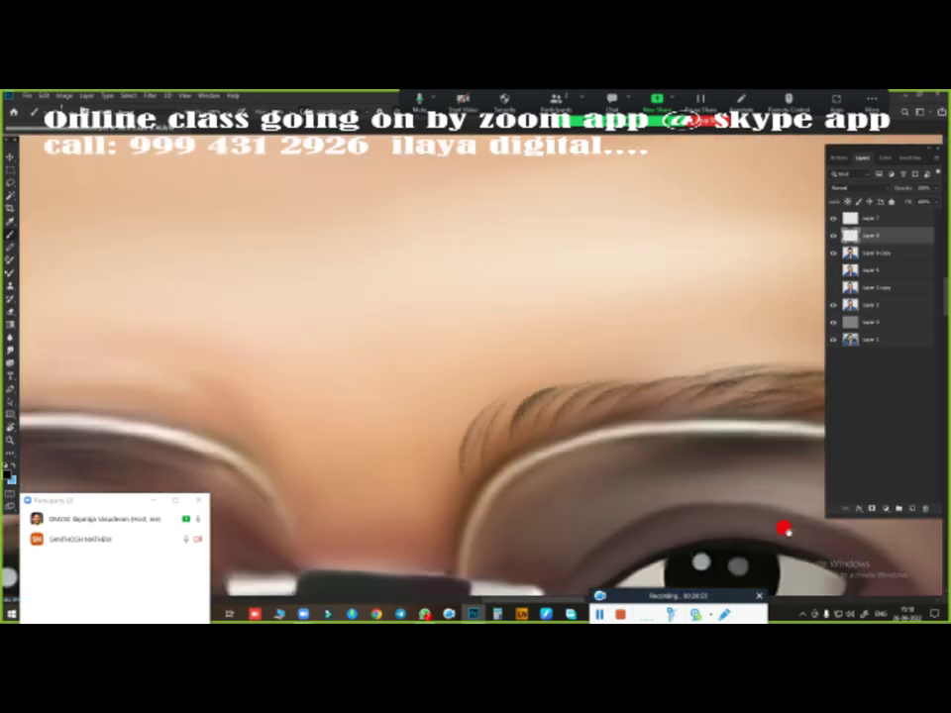
left_click_drag(356, 260, 327, 312)
left_click_drag(446, 256, 416, 307)
left_click_drag(594, 237, 554, 288)
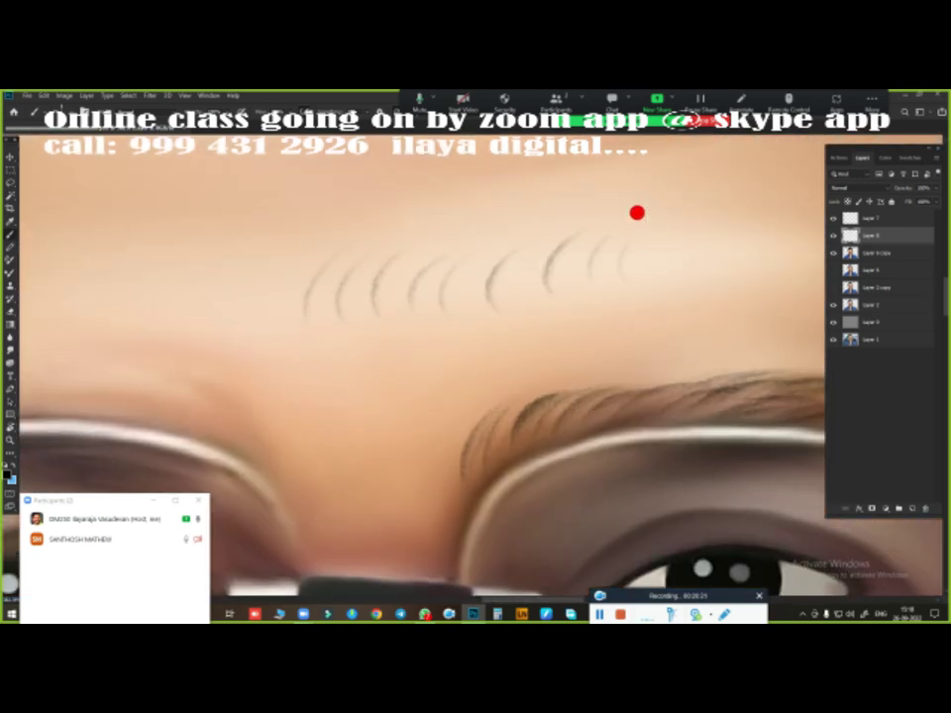
left_click_drag(248, 297, 243, 337)
left_click_drag(178, 342, 359, 173)
left_click_drag(267, 366, 562, 203)
left_click_drag(416, 317, 563, 250)
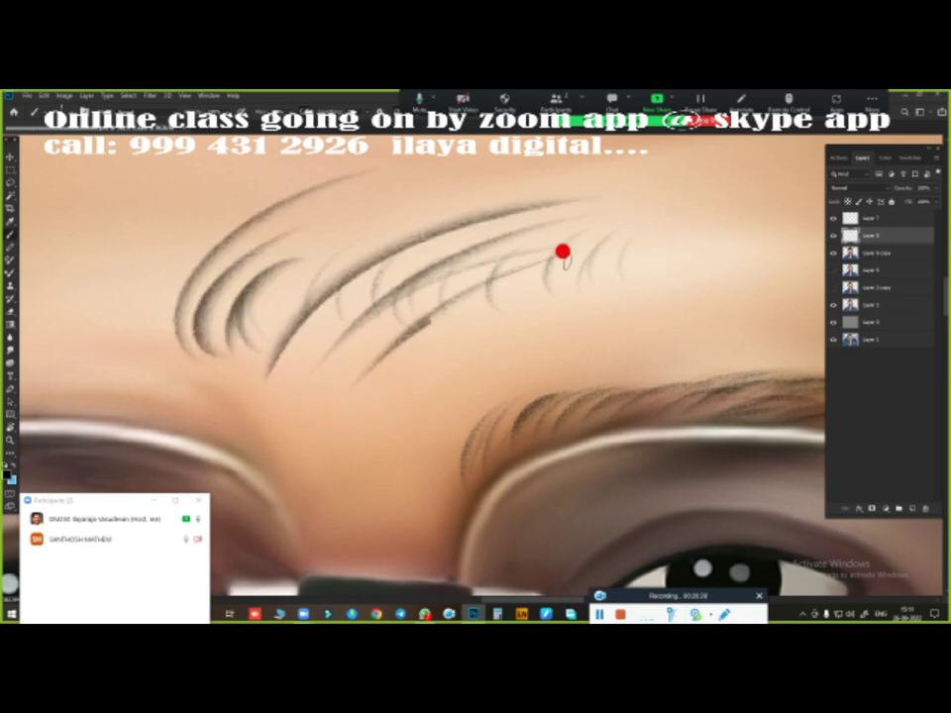
key("ctrl+z")
key("ctrl+z")
key("ctrl+z")
key("ctrl+z")
key("ctrl+z")
key("ctrl+z")
key("ctrl+z")
key("ctrl+z")
left_click_drag(276, 293, 383, 376)
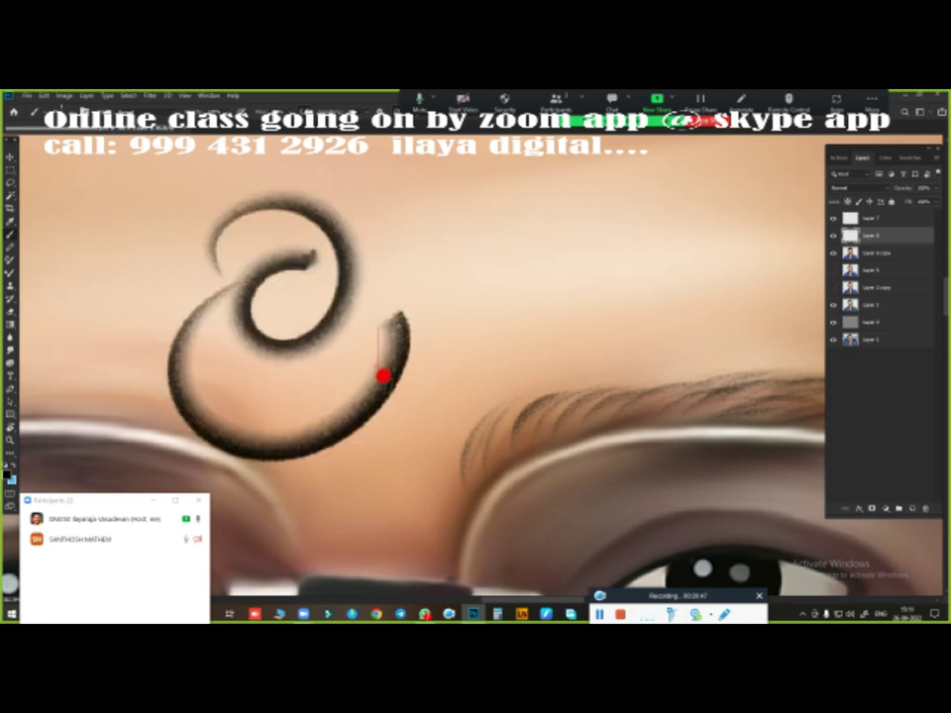
key("ctrl+z")
Step: Darken the eyebrow's outer hairs and paint thin hairs along the other eyebrow
scroll(593, 377, "down", 1)
scroll(592, 376, "down", 3)
scroll(418, 288, "up", 3)
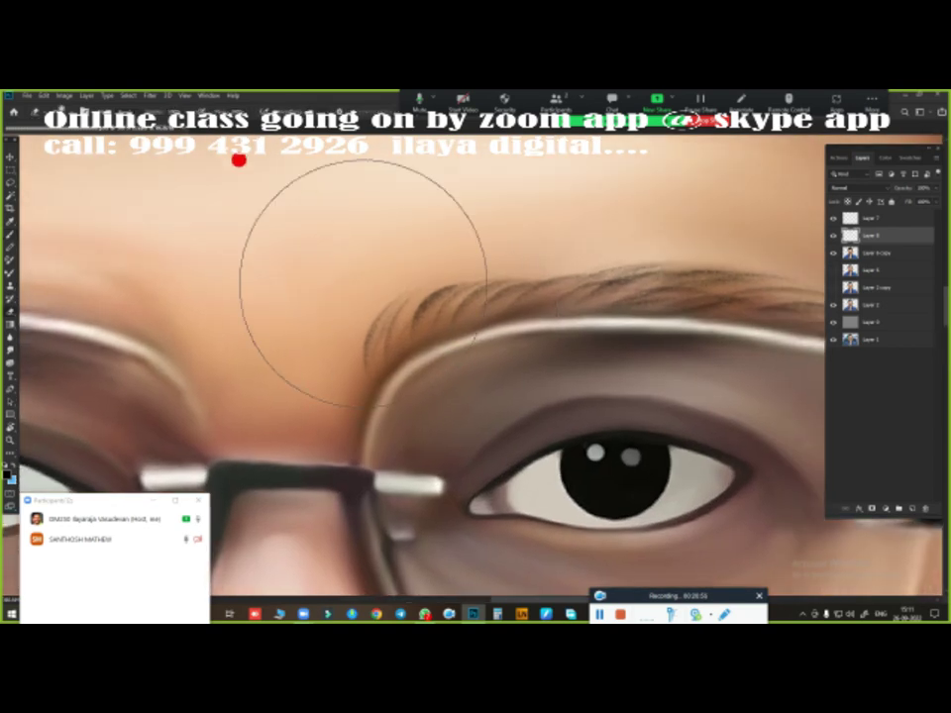
scroll(430, 404, "down", 2)
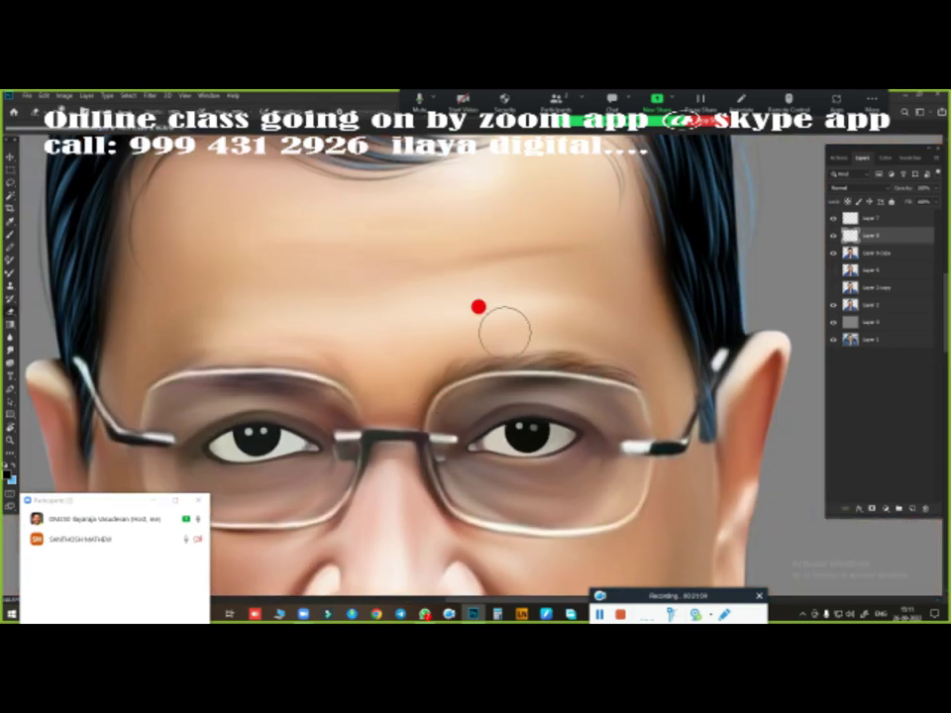
scroll(460, 397, "up", 2)
left_click_drag(383, 339, 750, 302)
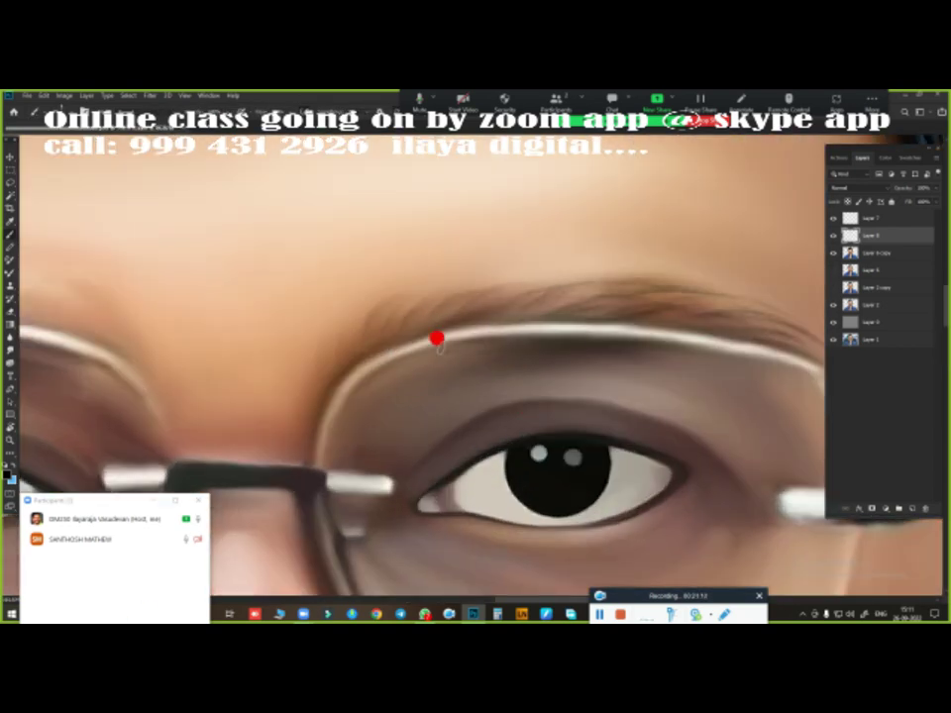
scroll(573, 302, "left", 5)
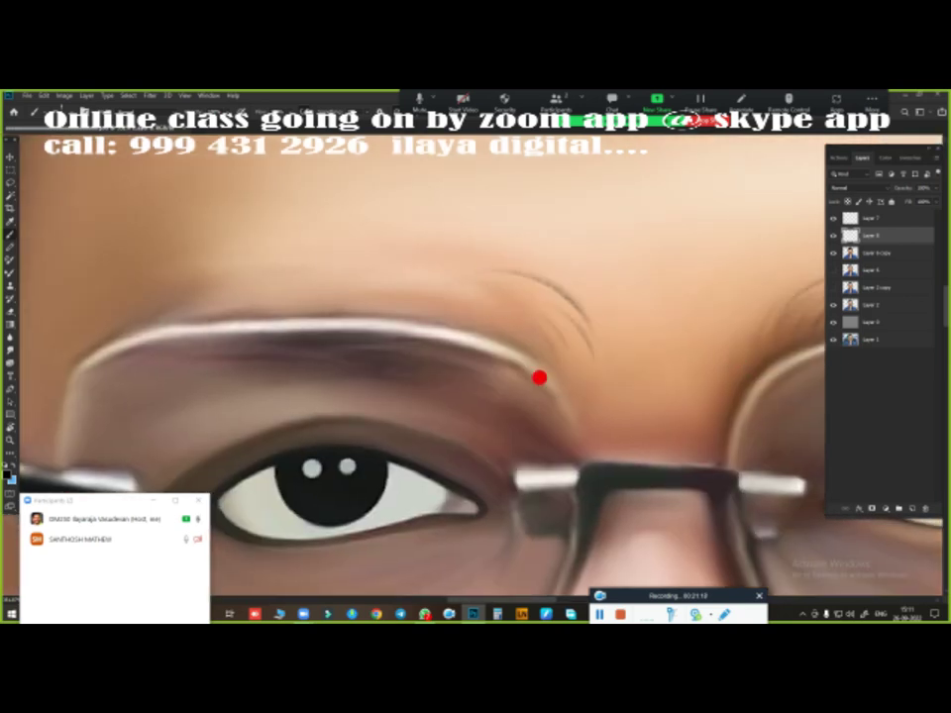
mouse_move(333, 294)
left_mouse_down()
mouse_move(212, 299)
mouse_move(306, 310)
mouse_move(337, 280)
left_mouse_up()
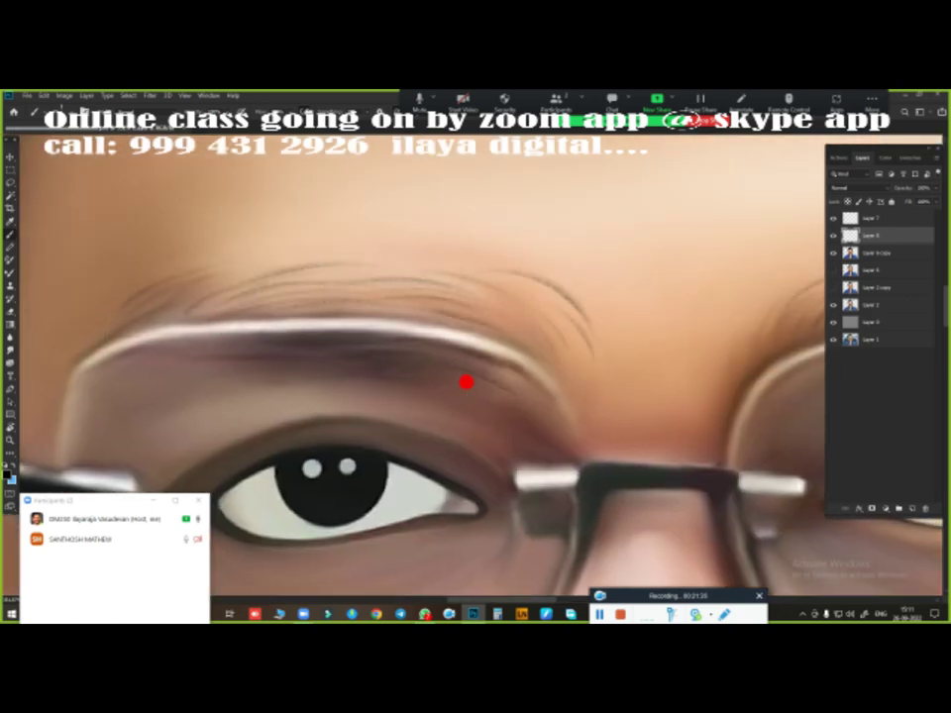
left_click_drag(229, 351, 185, 305)
Step: Zoom in for a closer view of the eye
scroll(549, 328, "down", 3)
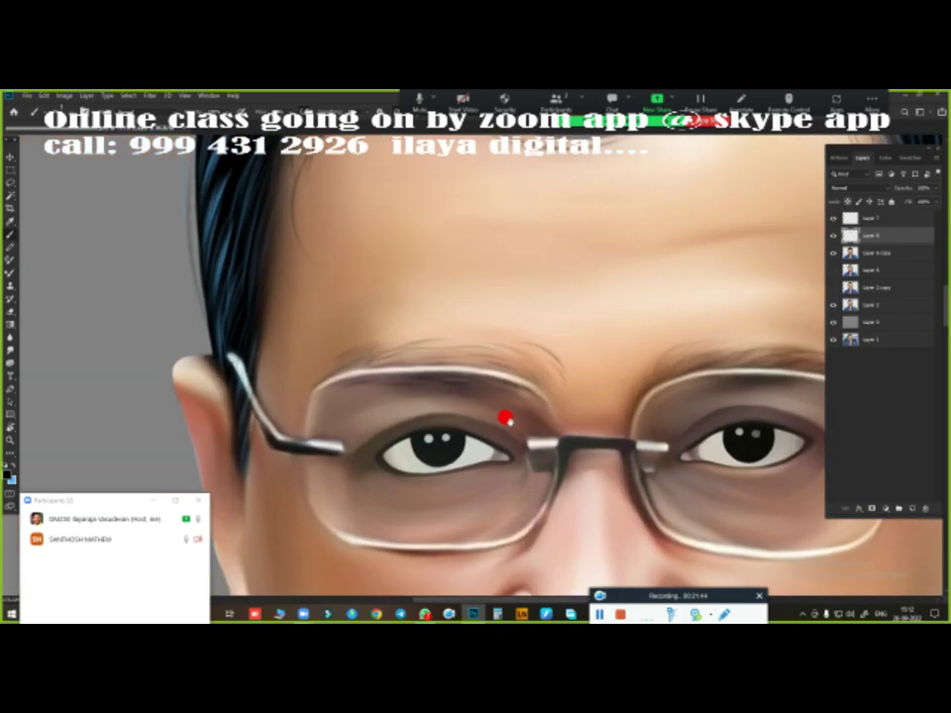
scroll(340, 240, "up", 1)
scroll(501, 501, "up", 3)
scroll(589, 304, "up", 1)
left_click_drag(589, 303, 507, 465)
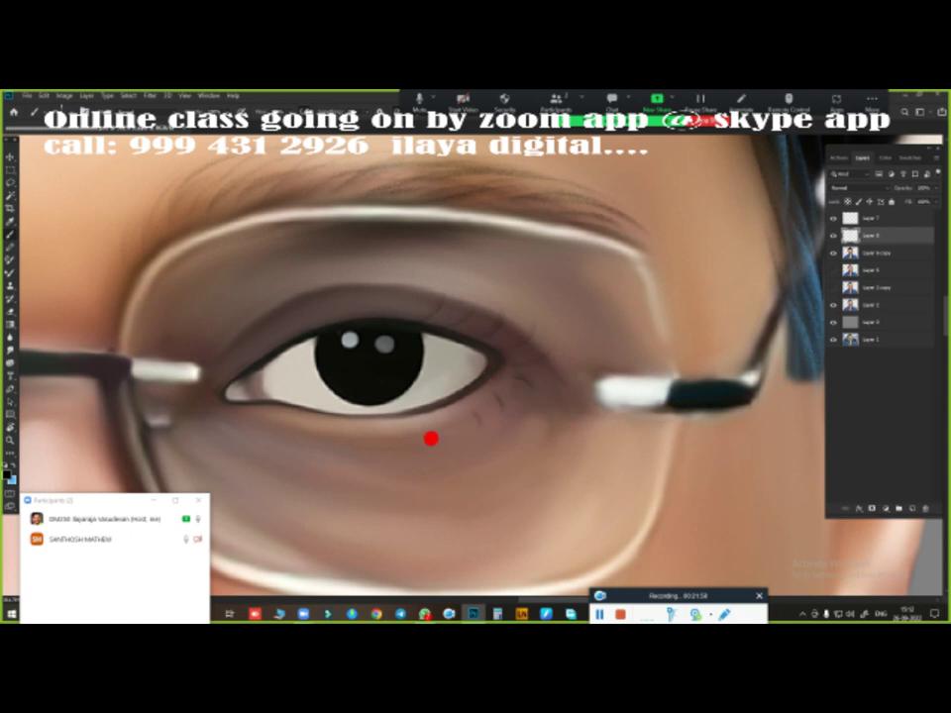
scroll(252, 386, "up", 1)
Step: Paint dark hair strands along the moustache's left side and middle
scroll(327, 433, "down", 3)
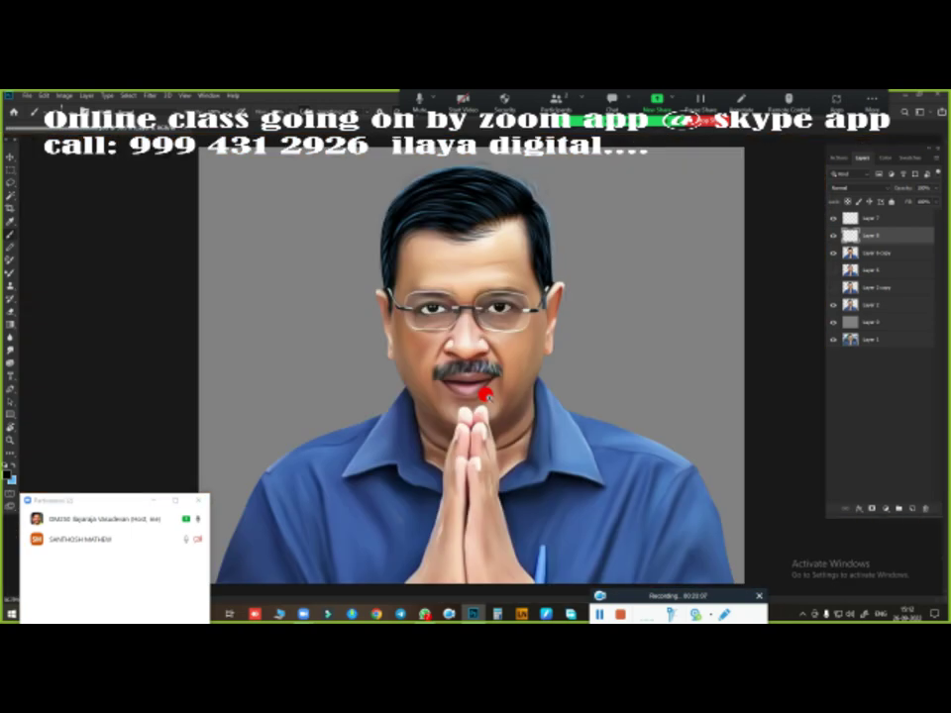
scroll(484, 392, "up", 3)
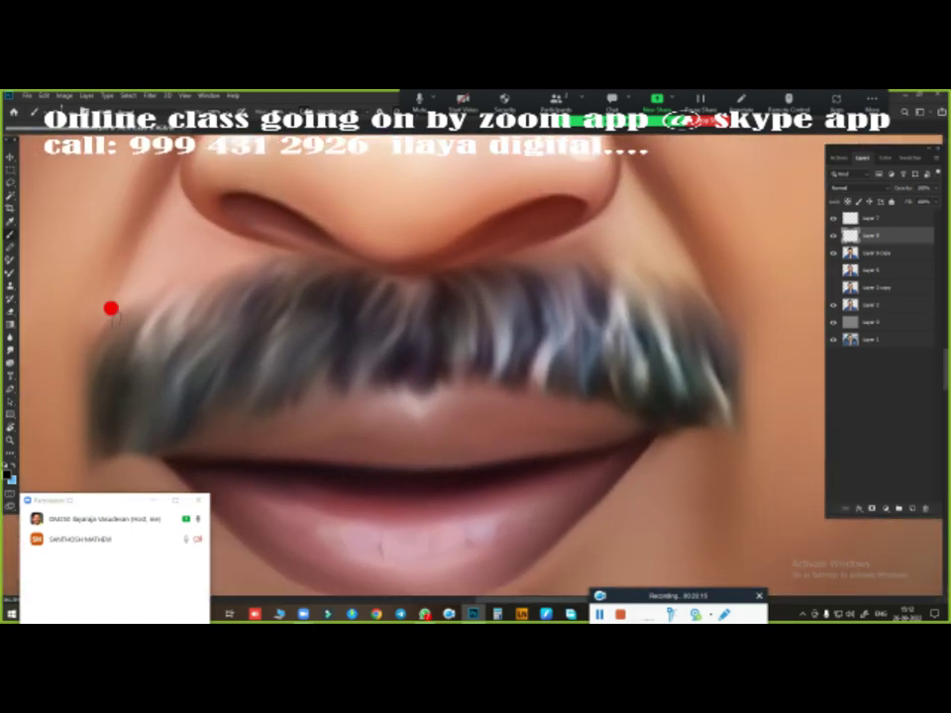
left_click_drag(307, 306, 189, 431)
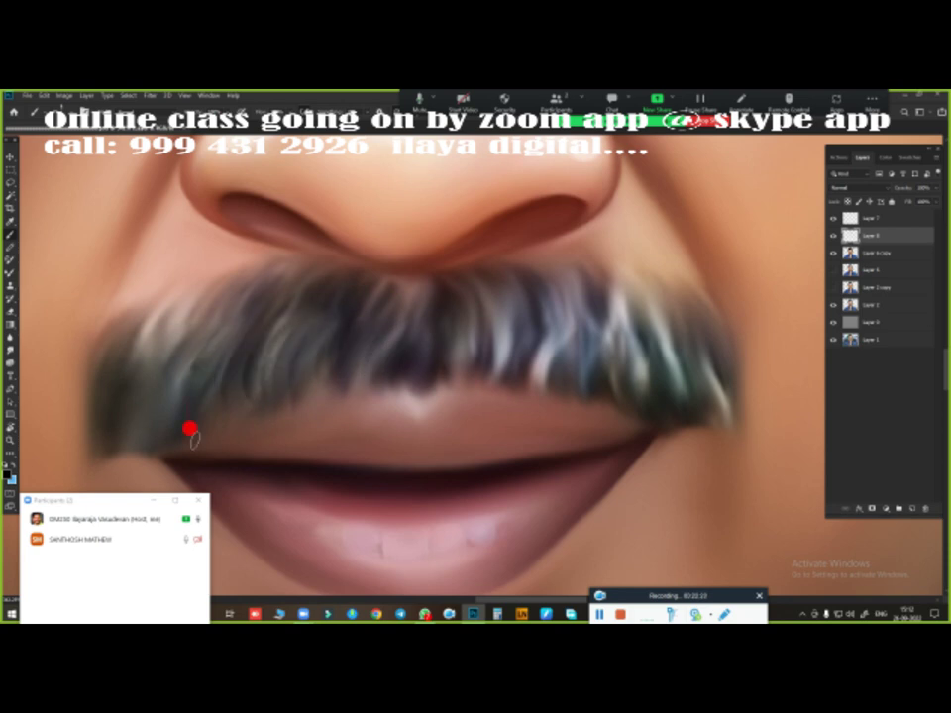
left_click_drag(134, 321, 208, 414)
left_click_drag(417, 315, 194, 392)
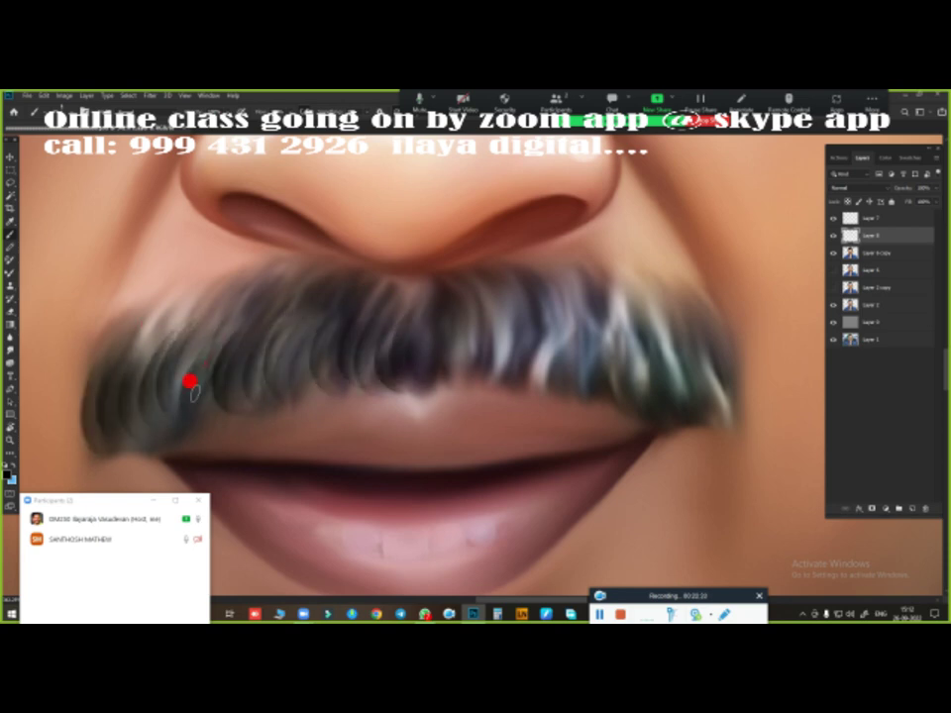
mouse_move(421, 386)
left_mouse_down()
mouse_move(491, 377)
mouse_move(600, 325)
mouse_move(594, 303)
mouse_move(638, 424)
mouse_move(696, 329)
left_mouse_up()
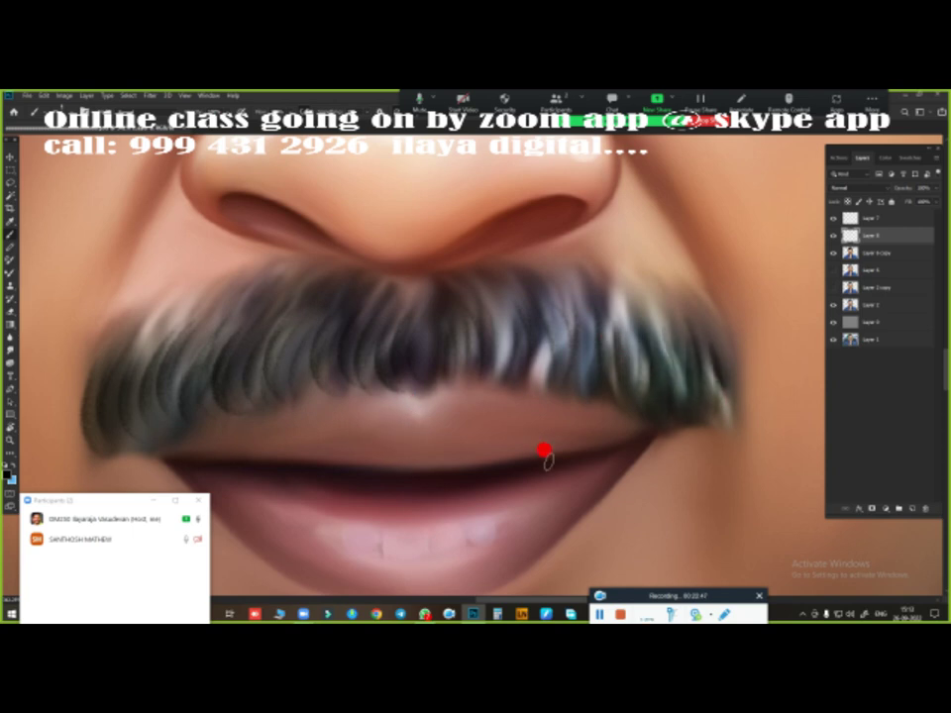
Step: Switch the painting colour to blue and paint bluish strands across the moustache
left_click(10, 466)
left_click(487, 208)
key("Return")
mouse_move(377, 308)
left_mouse_down()
mouse_move(166, 400)
mouse_move(297, 406)
left_mouse_up()
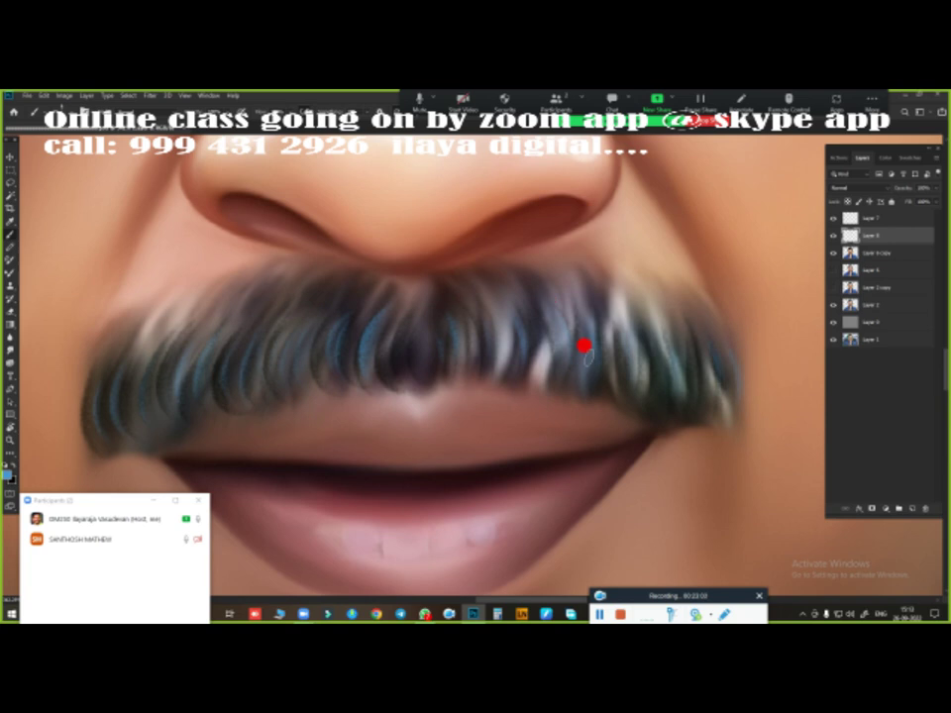
Step: Paint light highlight strands on the moustache's middle-left, then fit the portrait to screen
left_click(8, 470)
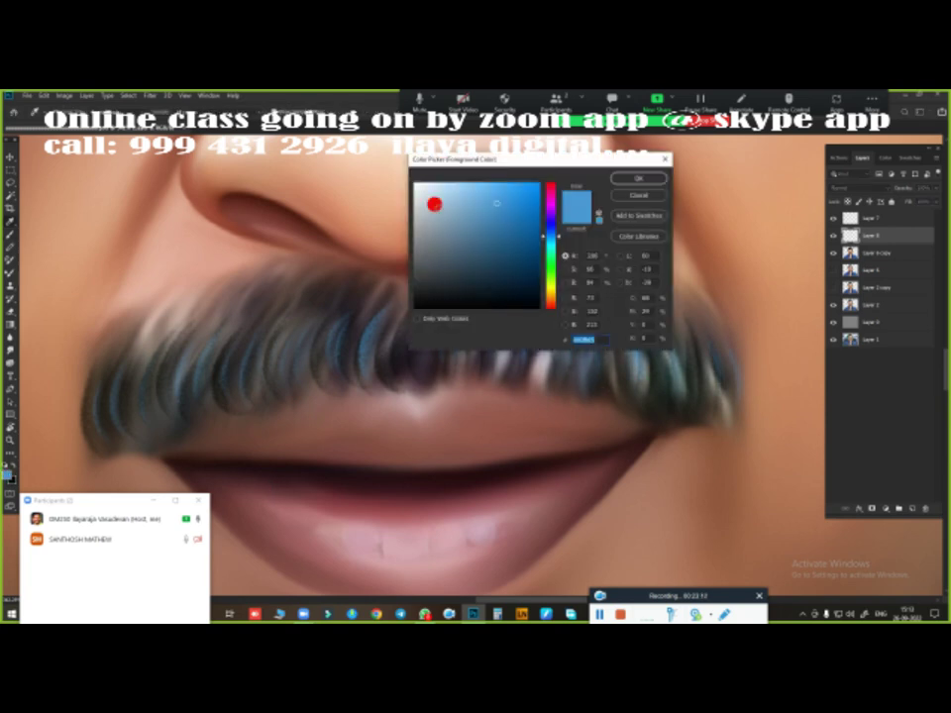
key("Return")
mouse_move(403, 336)
left_mouse_down()
mouse_move(365, 303)
mouse_move(313, 392)
mouse_move(210, 293)
mouse_move(282, 372)
mouse_move(569, 403)
mouse_move(657, 314)
mouse_move(593, 442)
left_mouse_up()
key("ctrl+0")
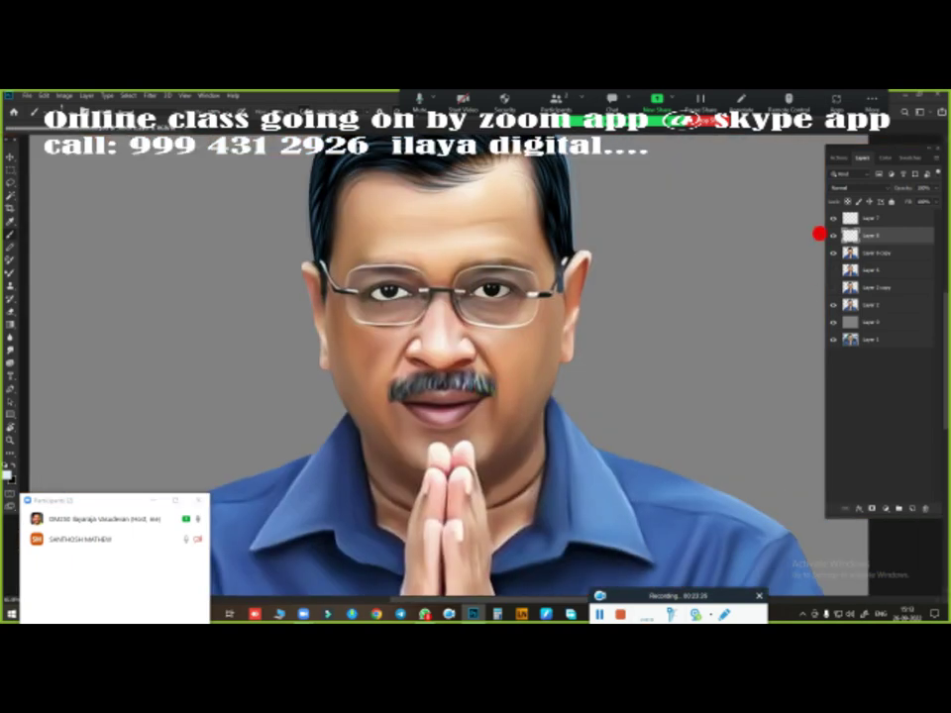
Step: Zoom in on the eyes and set the foreground colour to yellow
scroll(427, 312, "up", 5)
left_click(8, 471)
key("Return")
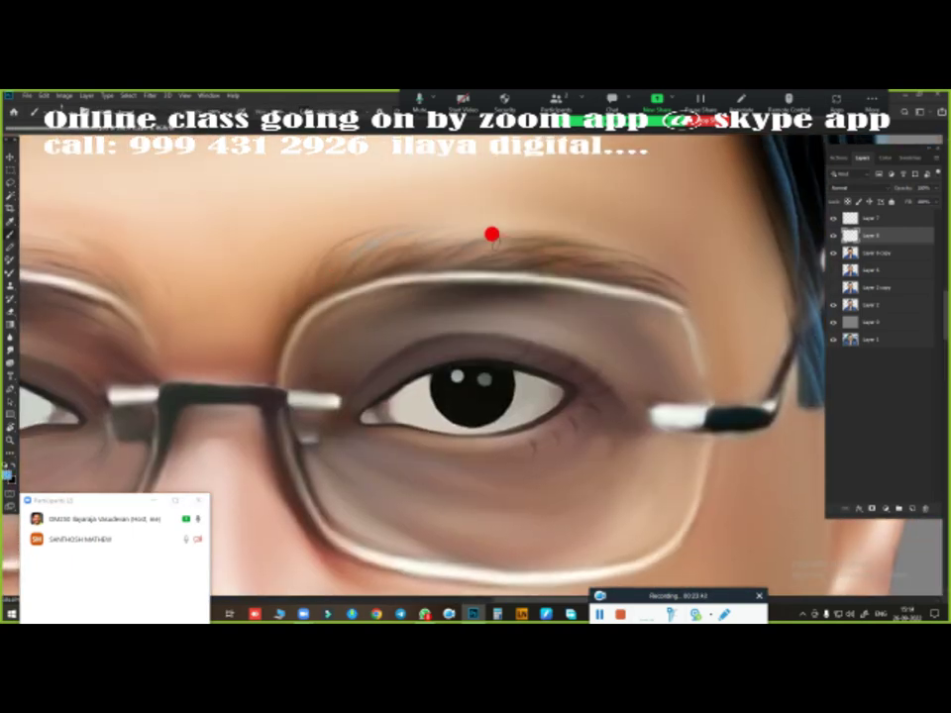
scroll(168, 331, "left", 5)
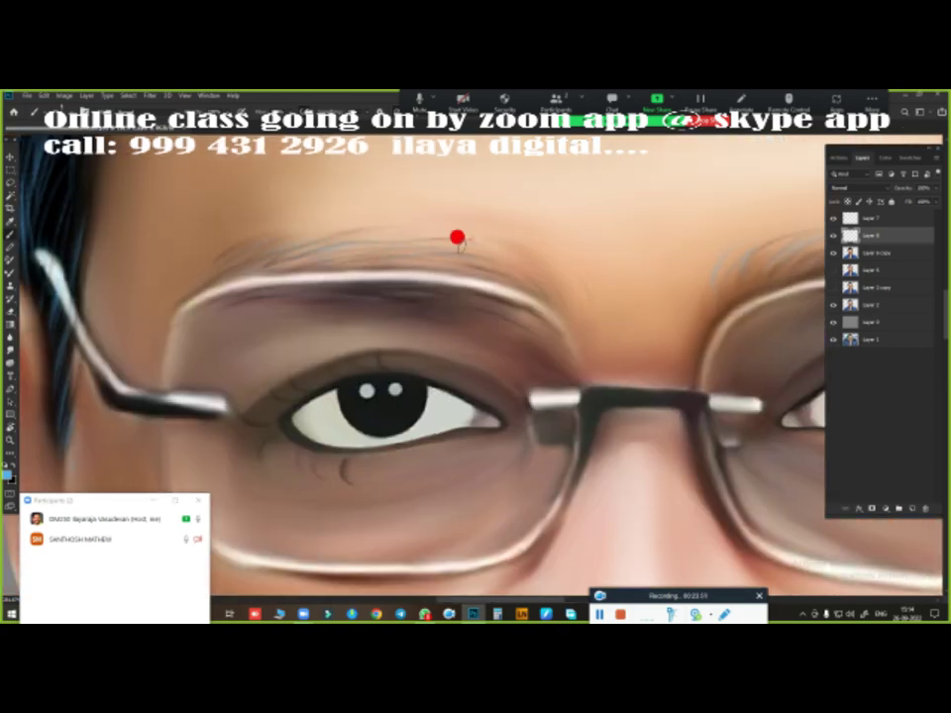
scroll(583, 396, "down", 5)
scroll(637, 344, "up", 5)
left_click(8, 466)
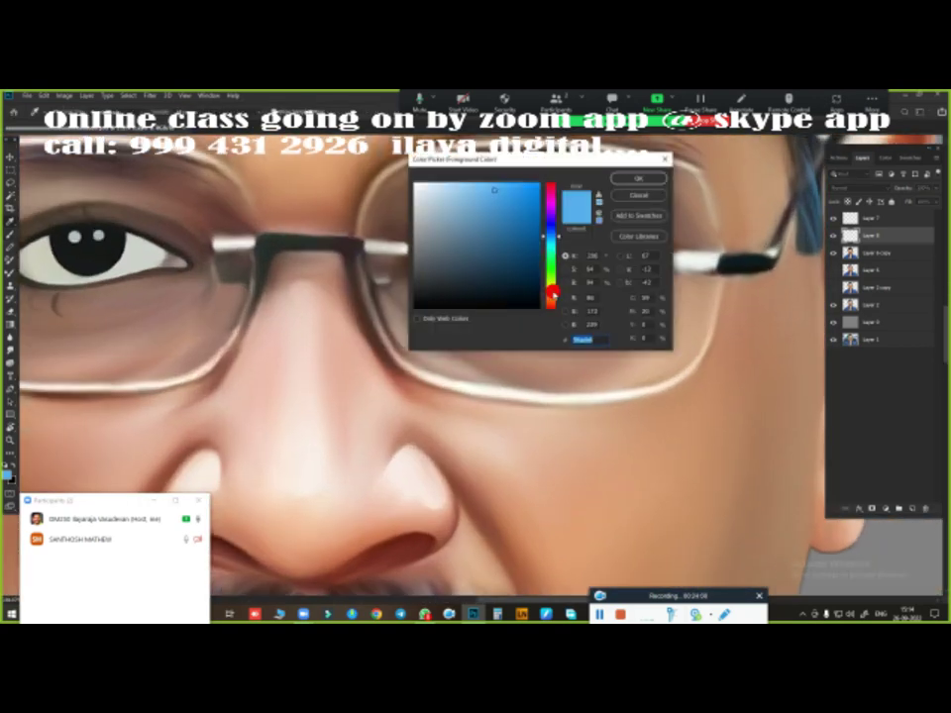
left_click(551, 293)
key("Return")
Step: Make Layer 9 copy the active layer
scroll(476, 366, "up", 3)
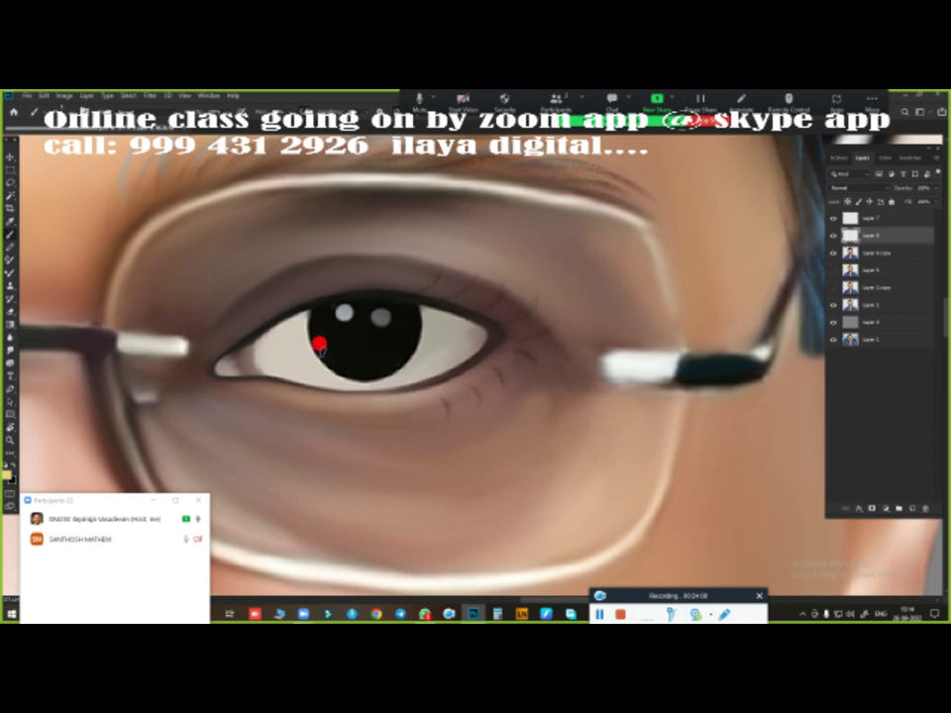
scroll(626, 477, "down", 3)
scroll(295, 442, "left", 2)
scroll(528, 537, "down", 5)
scroll(490, 409, "up", 2)
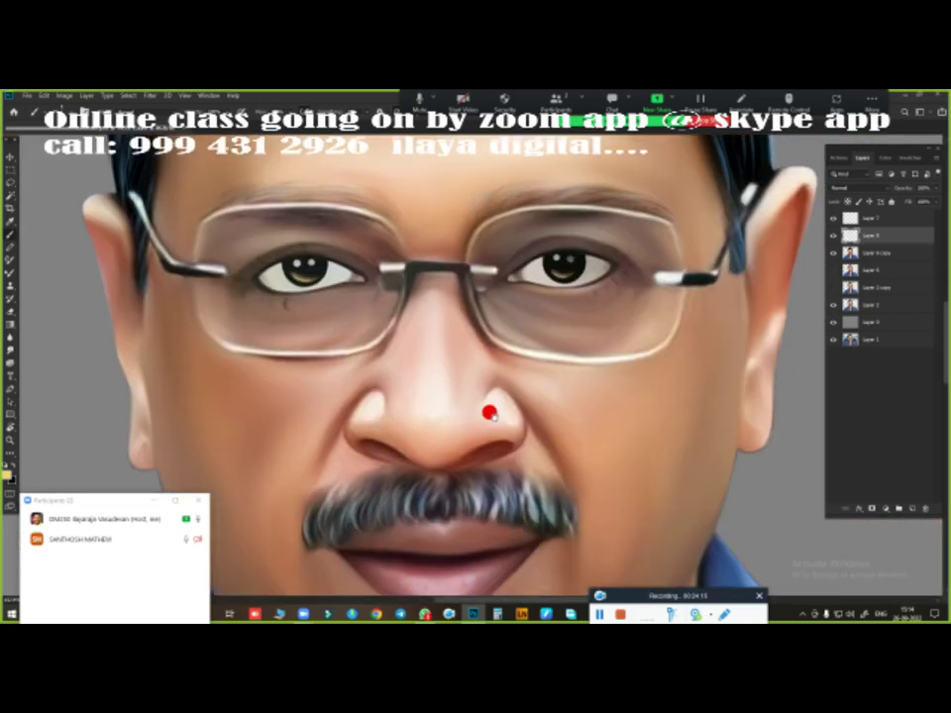
scroll(497, 376, "down", 1)
scroll(496, 375, "down", 3)
scroll(471, 386, "up", 2)
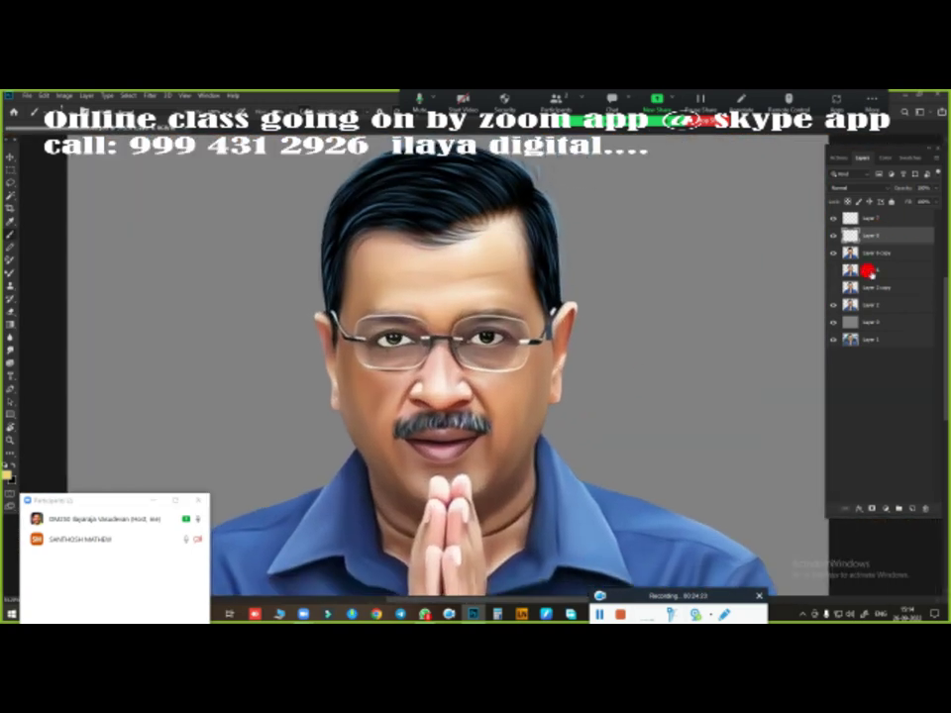
left_click(870, 256)
scroll(520, 341, "up", 3)
Step: Lasso and feather a first selection around the lips, then fit the portrait on screen
scroll(594, 372, "up", 1)
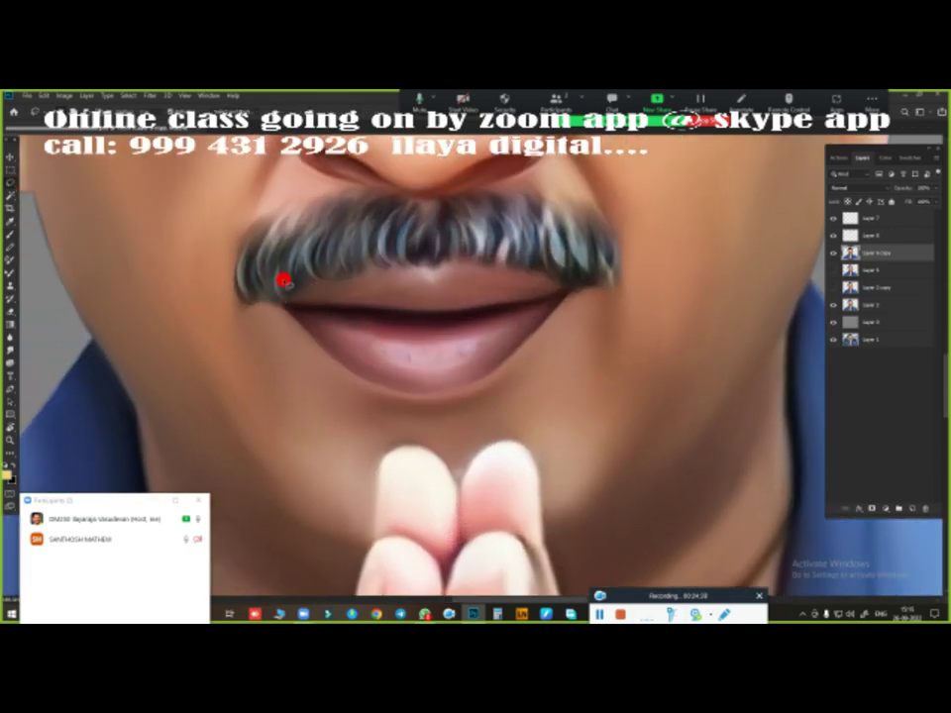
mouse_move(308, 278)
left_mouse_down()
mouse_move(569, 280)
mouse_move(407, 387)
mouse_move(336, 358)
mouse_move(281, 307)
left_mouse_up()
key("shift+F6")
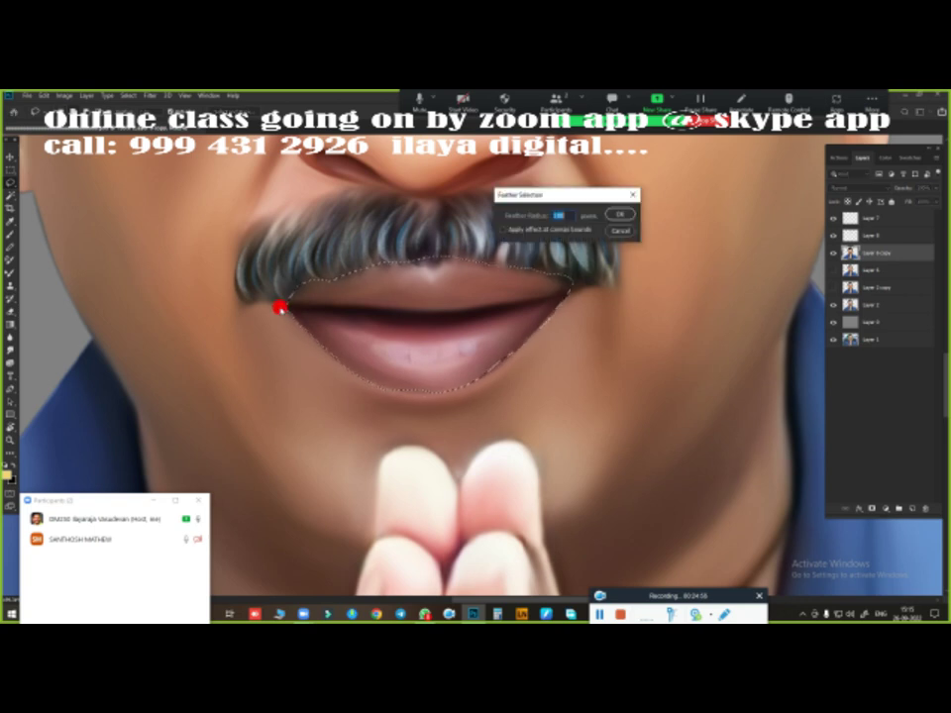
key("Return")
key("ctrl+0")
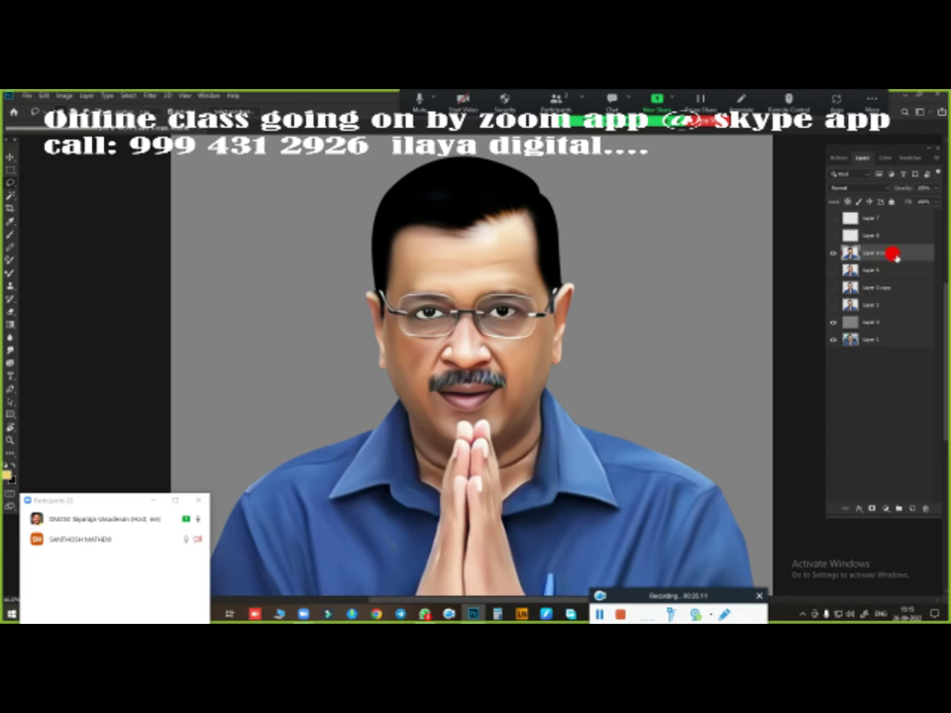
Step: Reselect the lips with the lasso, feather it, and copy it to a new layer
scroll(557, 316, "up", 5)
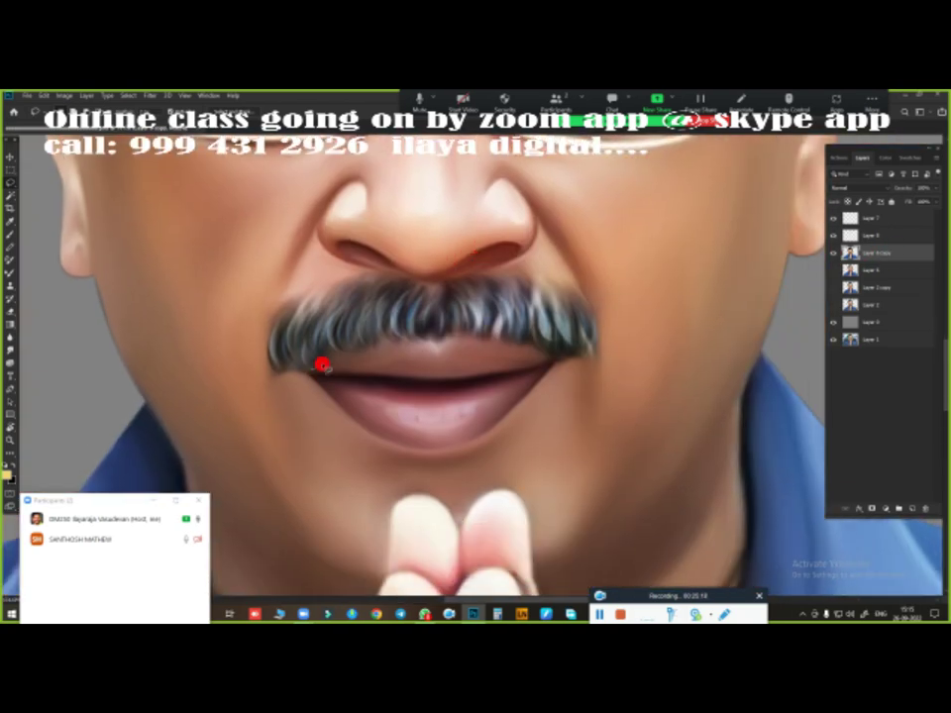
left_click_drag(322, 365, 314, 390)
key("shift+F6")
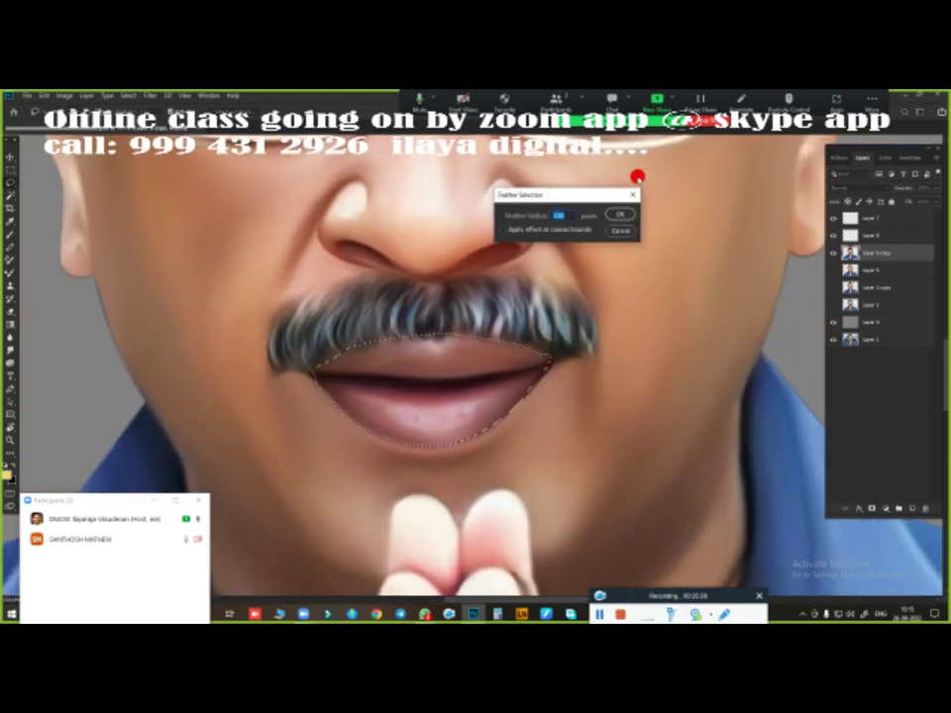
key("Return")
key("ctrl+j")
scroll(486, 377, "down", 3)
scroll(573, 437, "down", 2)
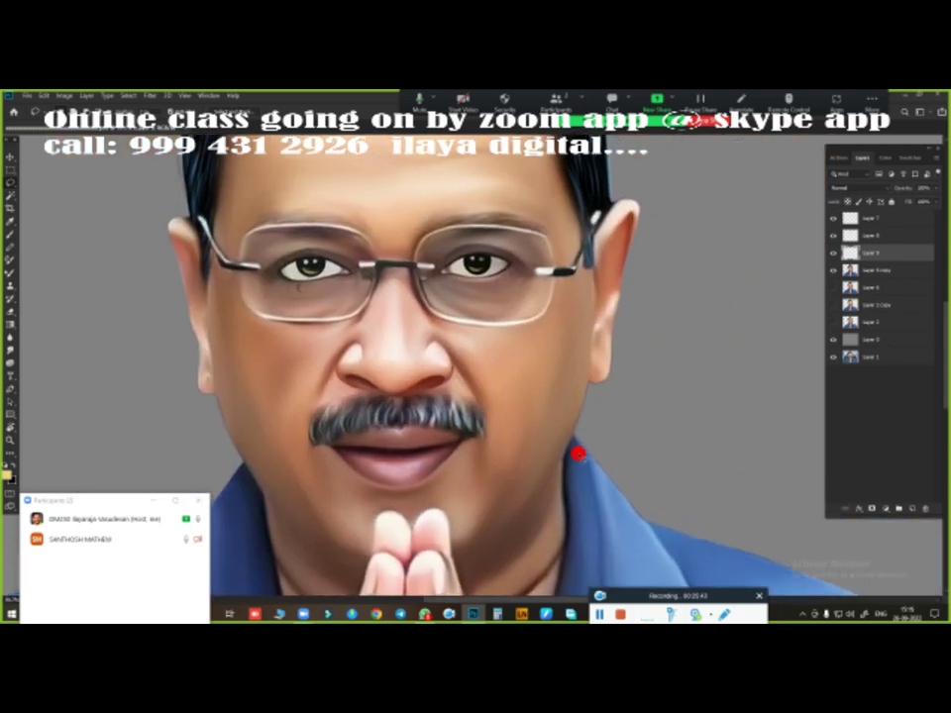
Step: Trial a saturation boost on the lips, cancel it, and toggle face layers to compare
key("ctrl+u")
left_click_drag(699, 238, 730, 236)
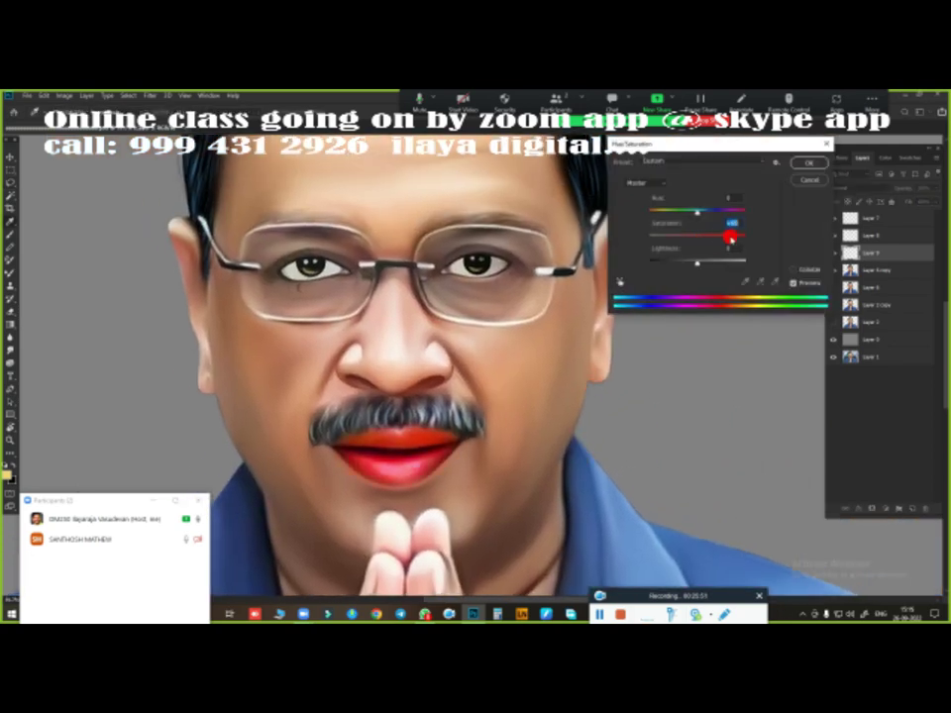
key("Escape")
key("ctrl+u")
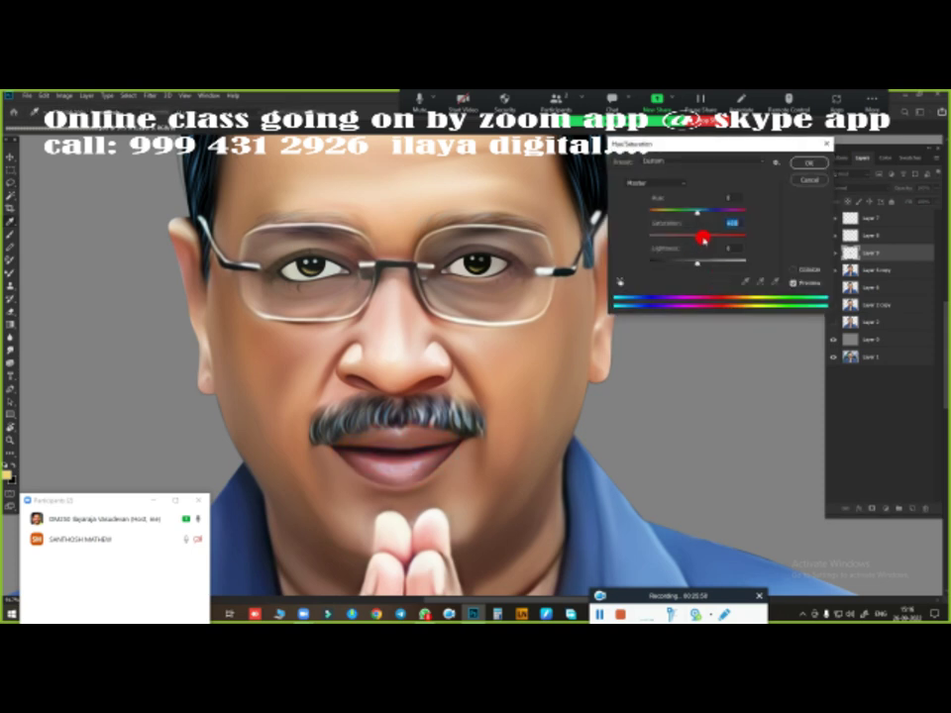
left_click(810, 180)
left_click_drag(832, 321, 832, 253)
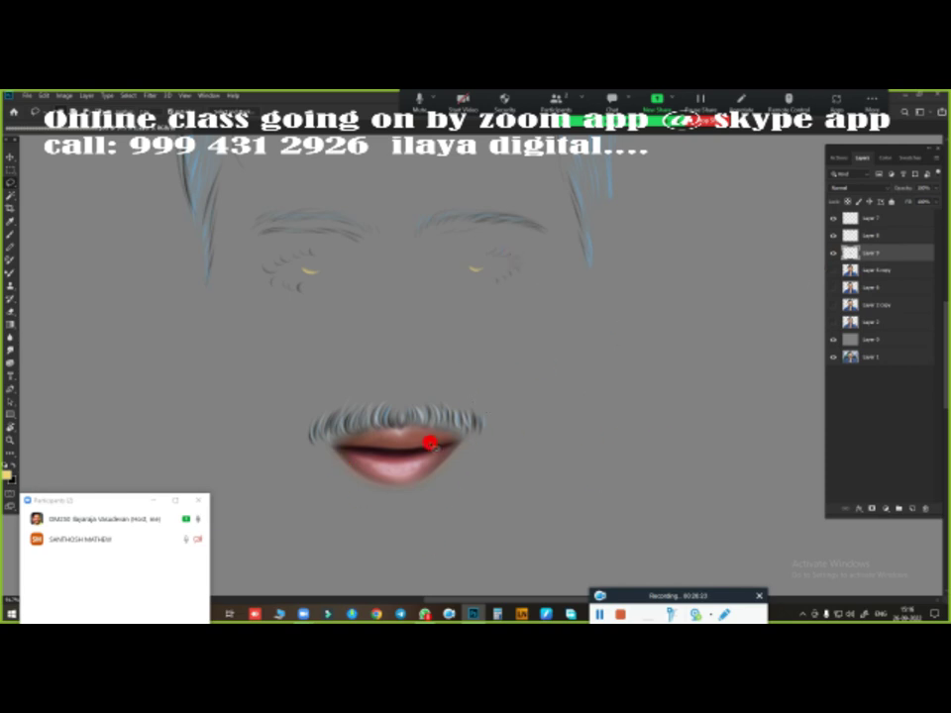
left_click(834, 270)
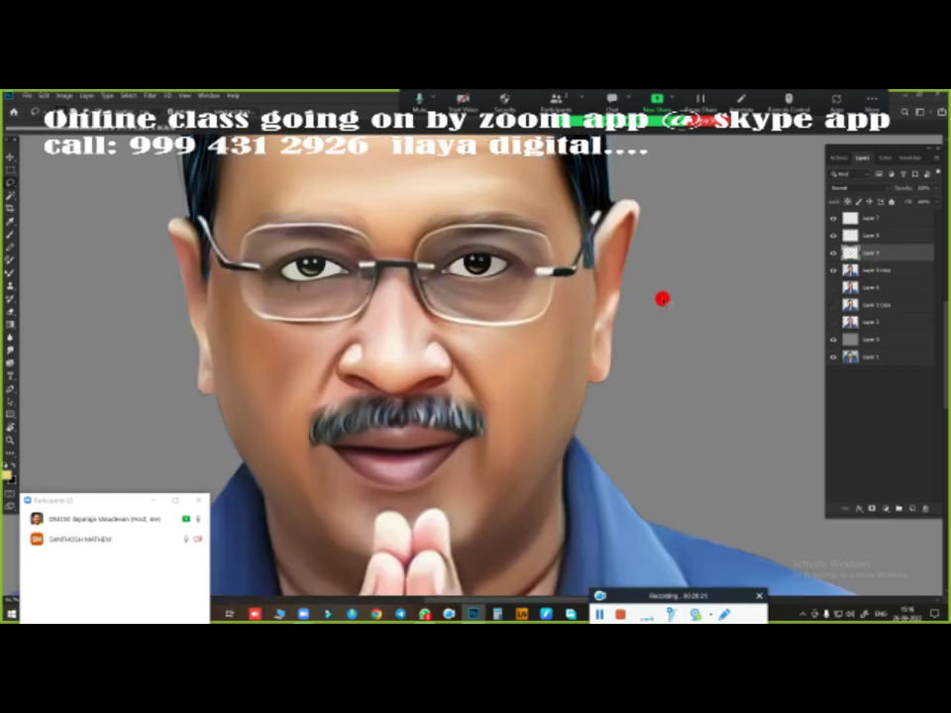
Step: Apply a subtle Hue/Saturation increase to redden the lips
key("ctrl+u")
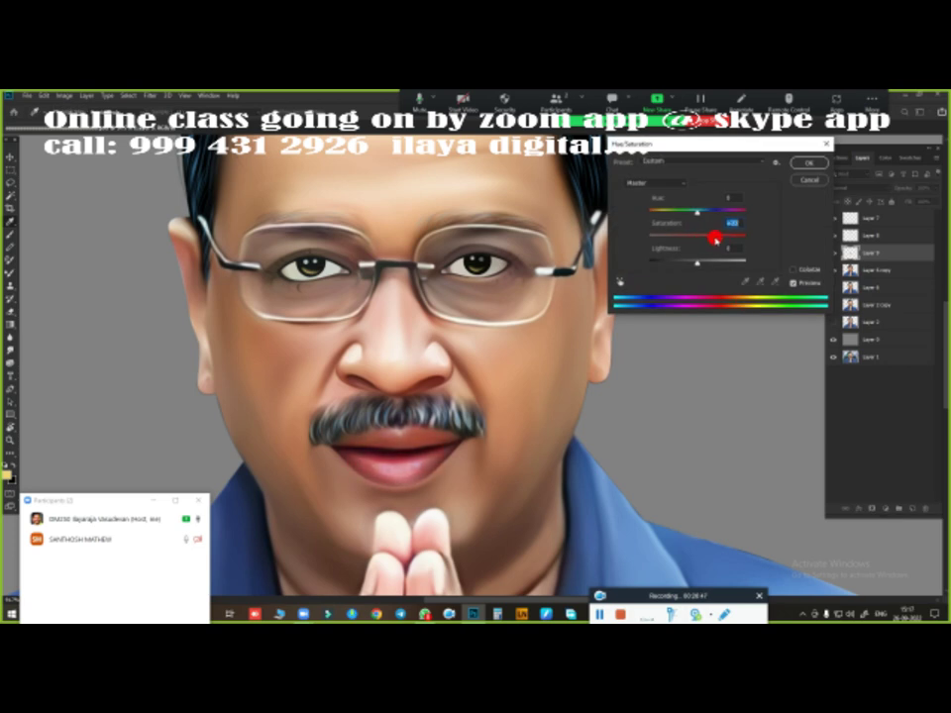
left_click_drag(730, 235, 720, 230)
left_click(808, 163)
Step: On Layer 5 copy, copy a 100 px feathered cheeks, nose and forehead selection to a new layer
left_click(868, 269)
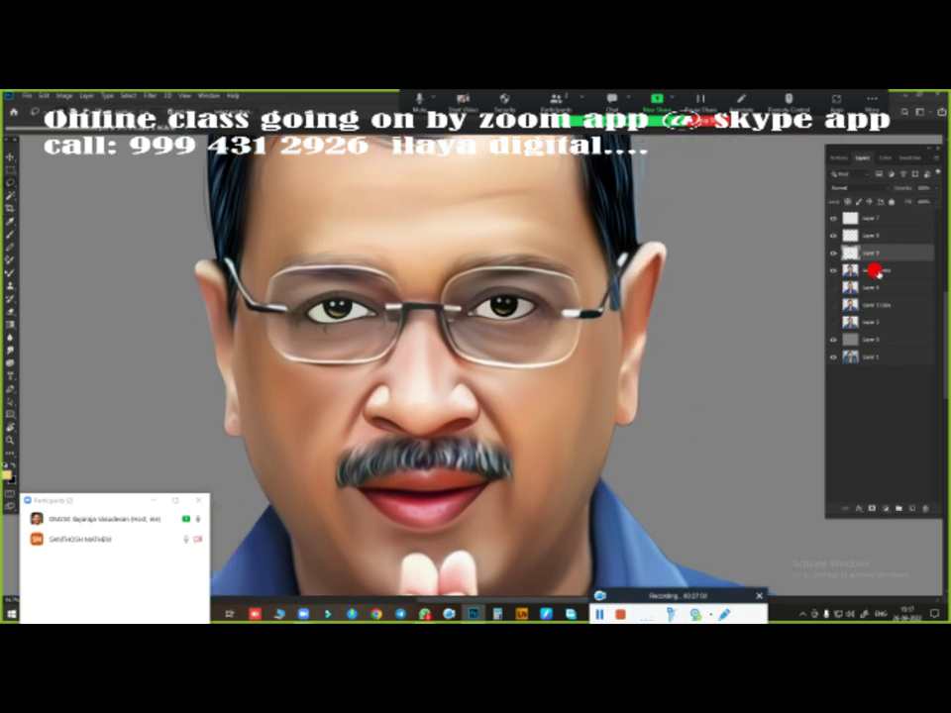
mouse_move(503, 438)
left_mouse_down()
mouse_move(418, 316)
mouse_move(340, 452)
mouse_move(465, 378)
left_mouse_up()
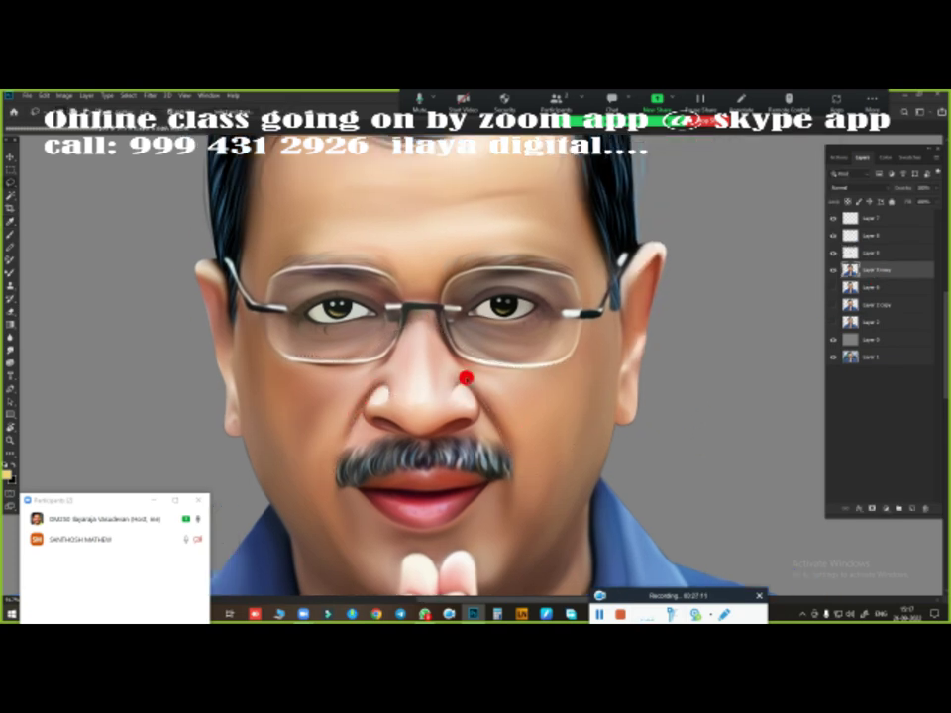
mouse_move(498, 455)
left_mouse_down()
mouse_move(457, 314)
mouse_move(478, 377)
left_mouse_up()
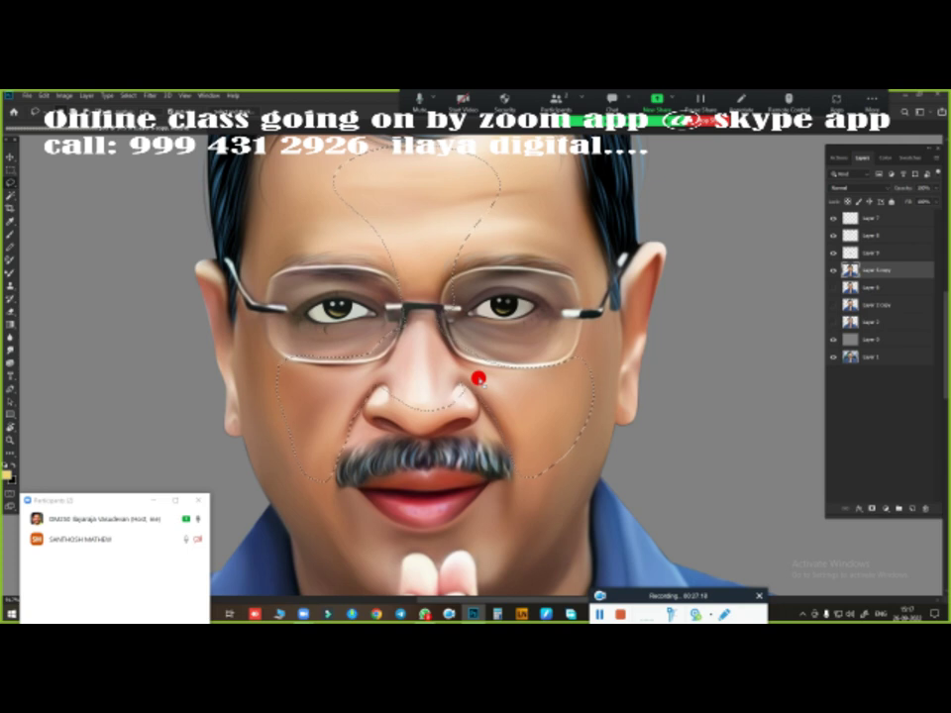
key("shift+F6")
type("100")
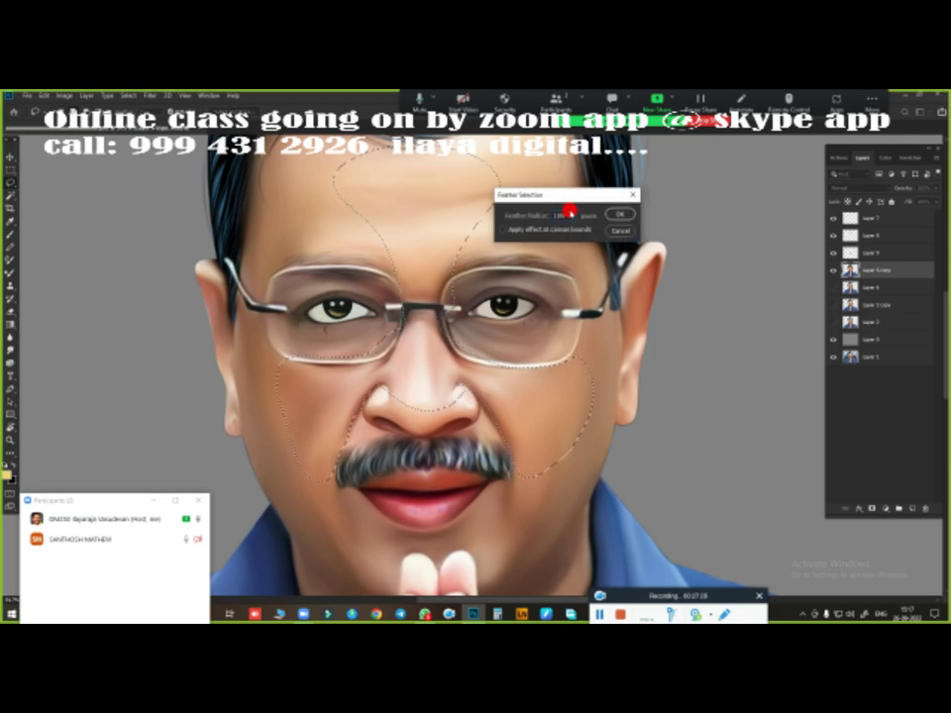
key("Return")
key("ctrl+j")
Step: Apply a Color Balance highlights adjustment to the face copy and merge it down
key("ctrl+b")
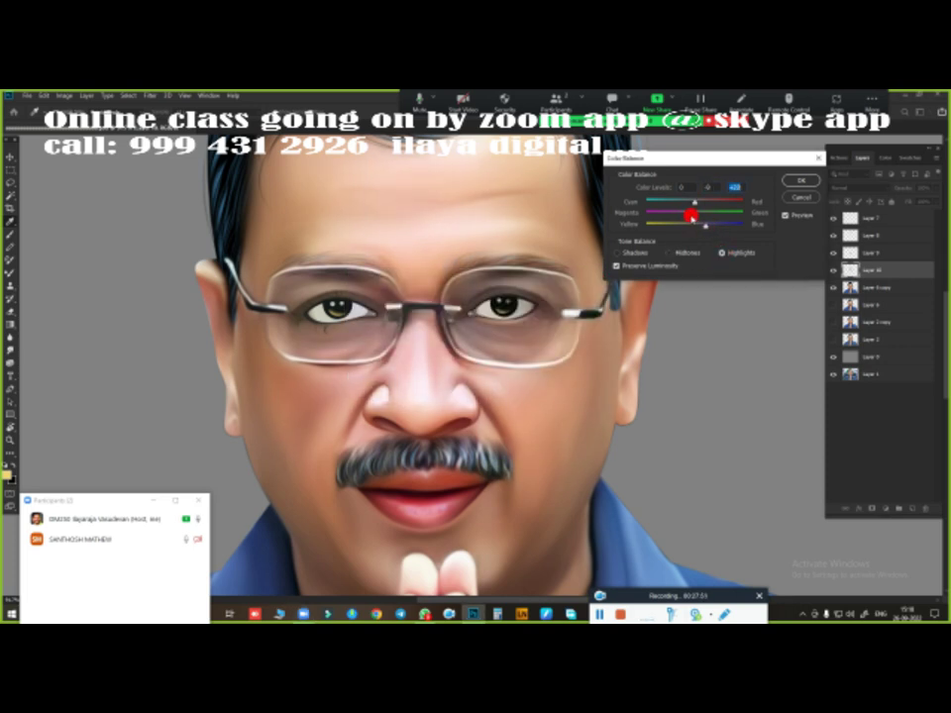
key("Return")
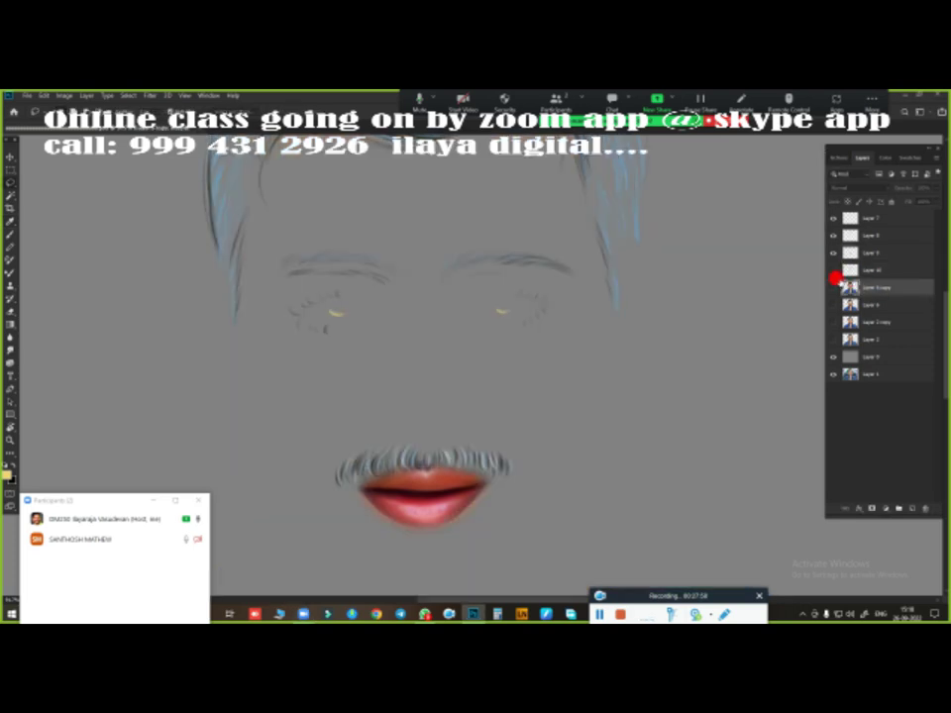
left_click(832, 285)
left_click(830, 268)
key("Delete")
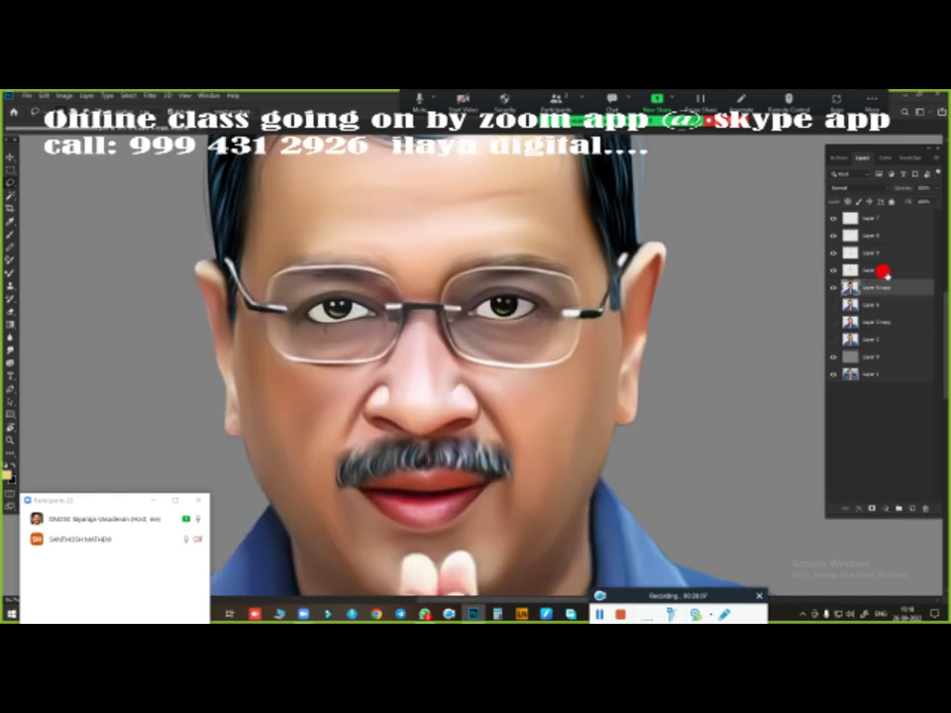
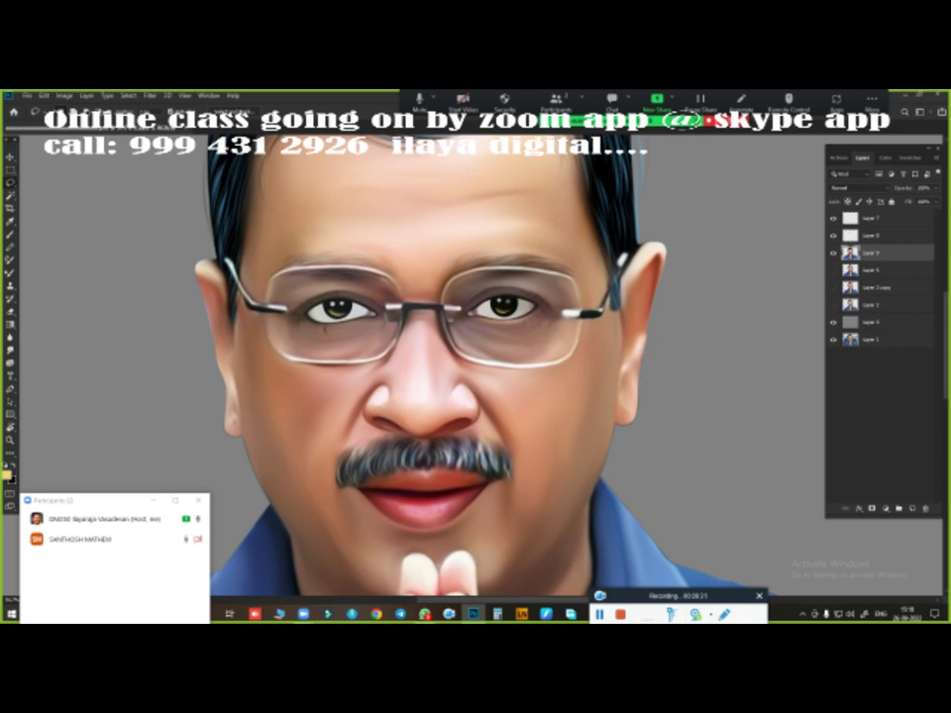
Step: Copy the selected mouth onto a new layer and toggle the face layer to check it
scroll(539, 403, "down", 5)
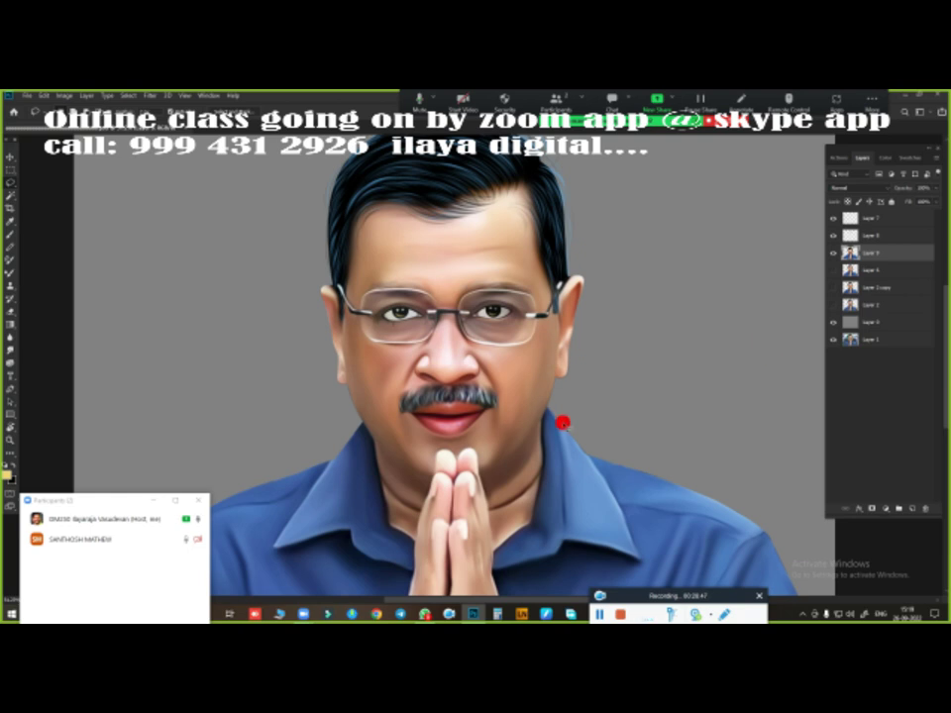
scroll(562, 423, "up", 5)
scroll(503, 345, "down", 1)
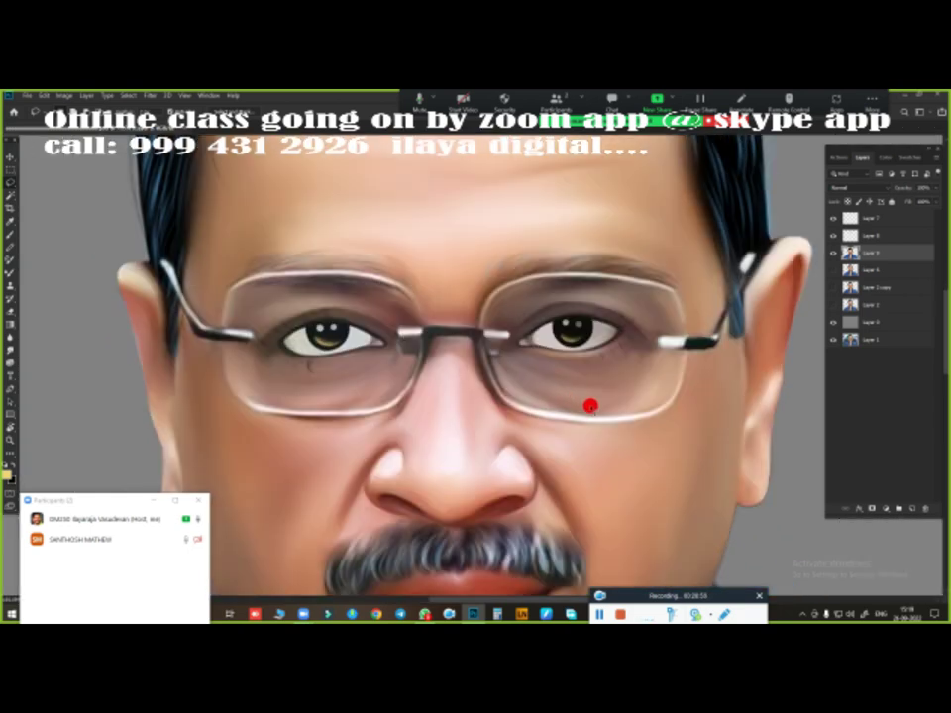
scroll(587, 400, "down", 3)
mouse_move(377, 464)
left_mouse_down()
mouse_move(514, 571)
mouse_move(376, 464)
left_mouse_up()
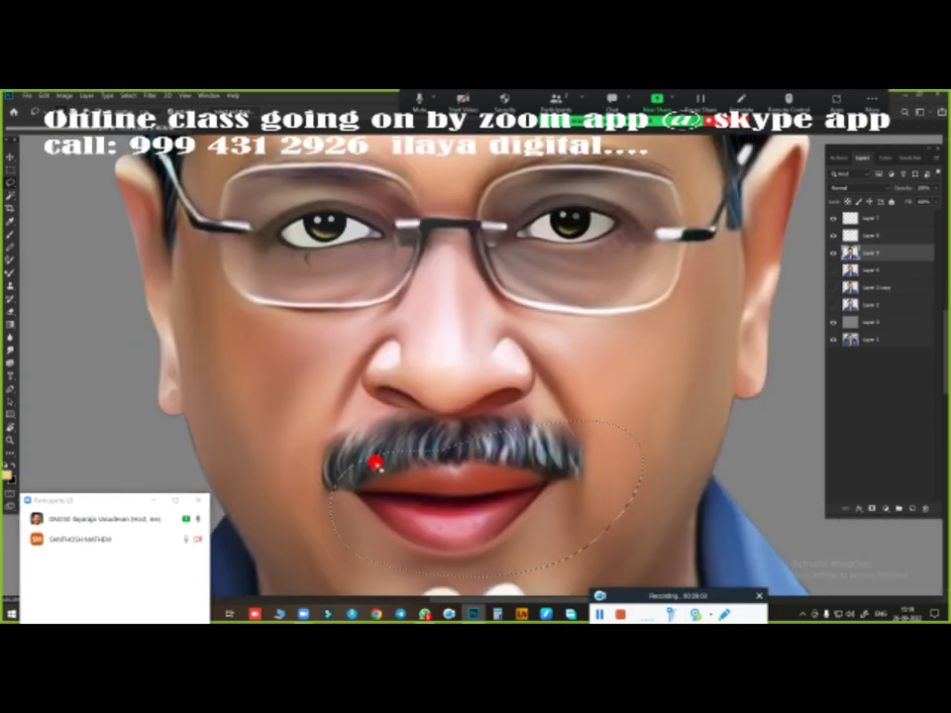
key("ctrl+j")
left_click(832, 270)
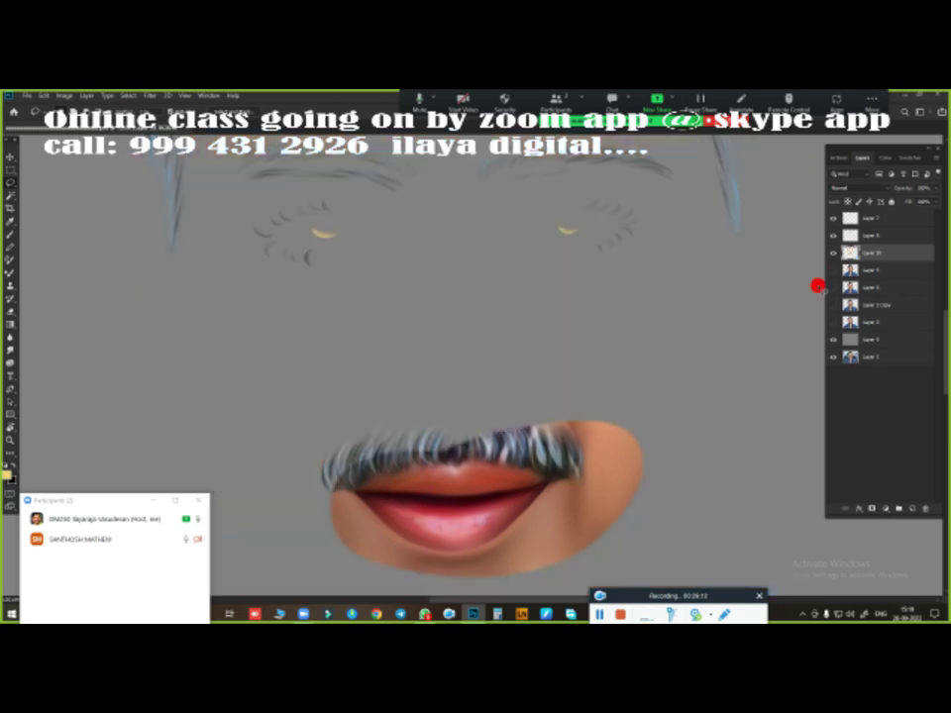
scroll(561, 336, "up", 2)
scroll(694, 352, "up", 4)
scroll(694, 352, "down", 4)
left_click(833, 272)
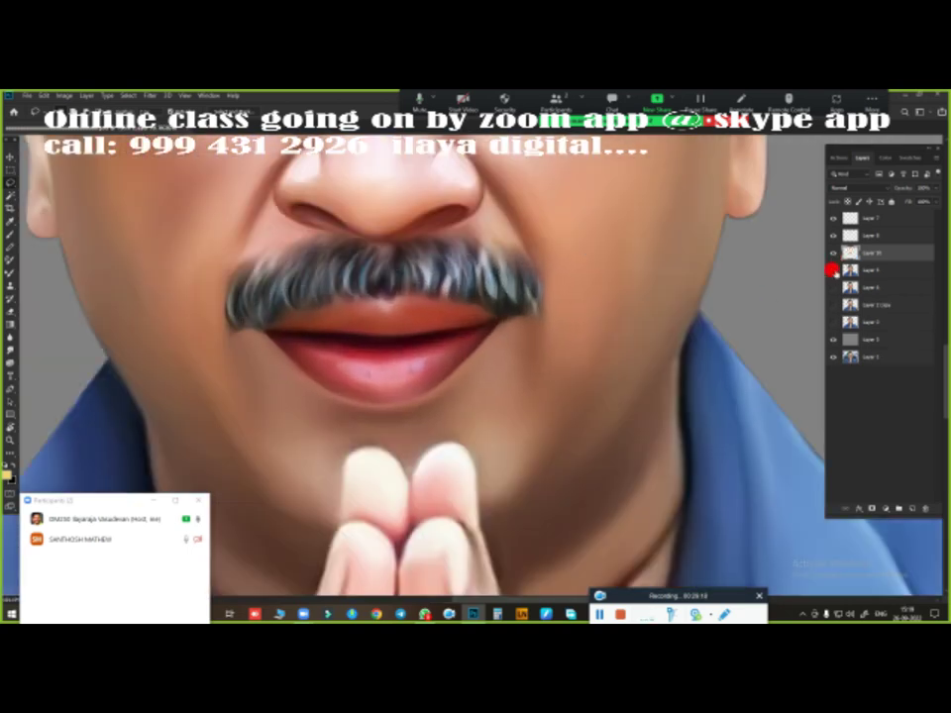
Step: Copy a larger feathered area around the mouth to a new layer, check it, then delete it
mouse_move(532, 375)
left_mouse_down()
mouse_move(290, 475)
mouse_move(420, 264)
left_mouse_up()
key("shift+F6")
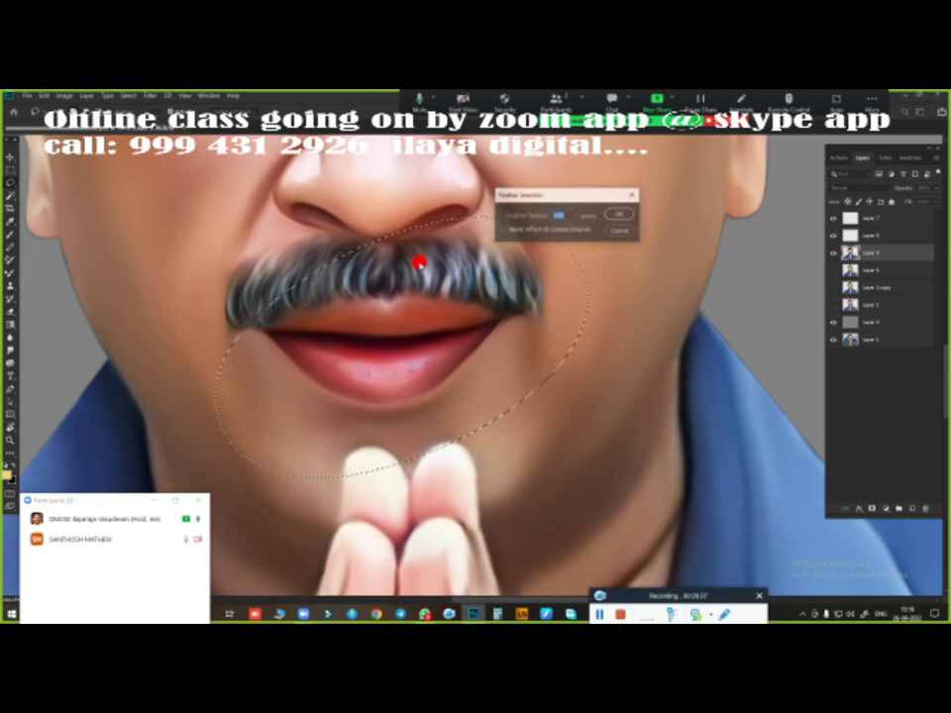
key("Return")
key("ctrl+j")
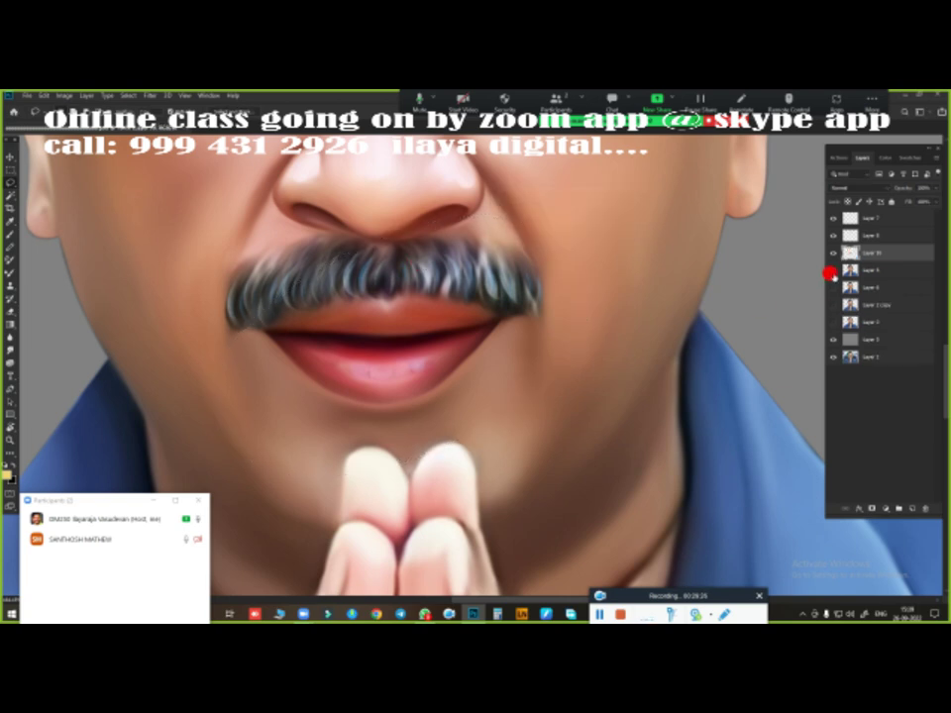
left_click(830, 271)
left_click(464, 285)
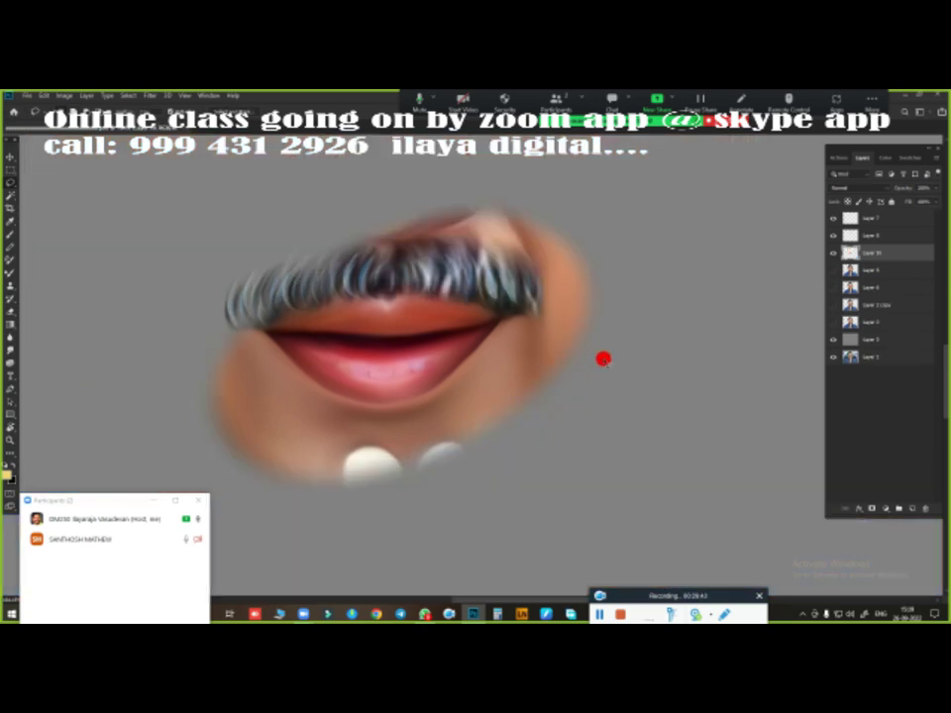
scroll(594, 347, "down", 3)
key("Delete")
scroll(651, 337, "down", 1)
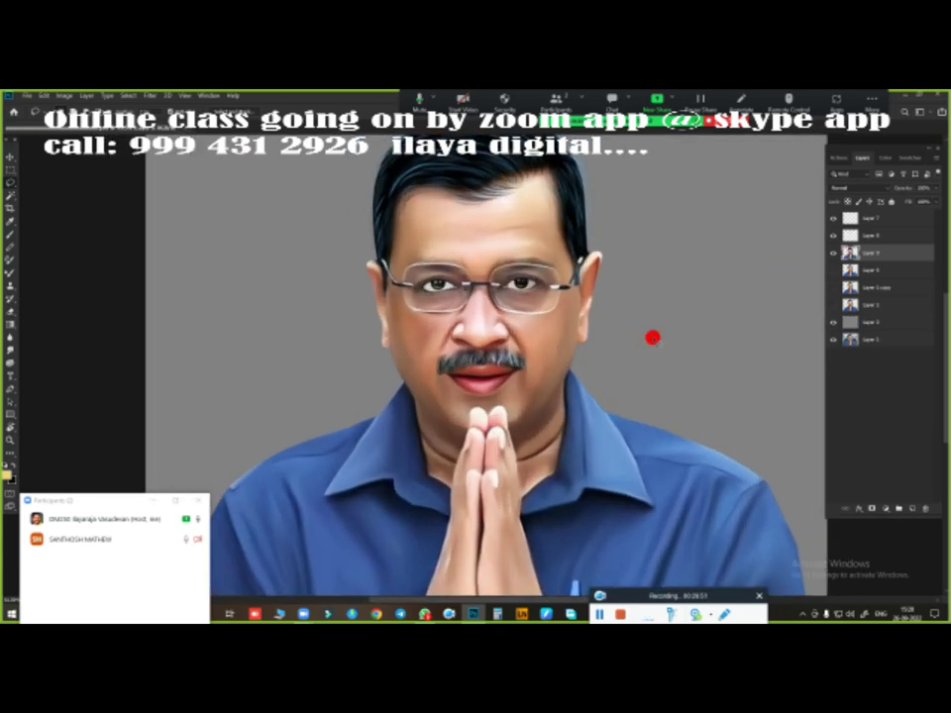
Step: Boost the portrait's saturation with a Hue/Saturation adjustment
key("ctrl+u")
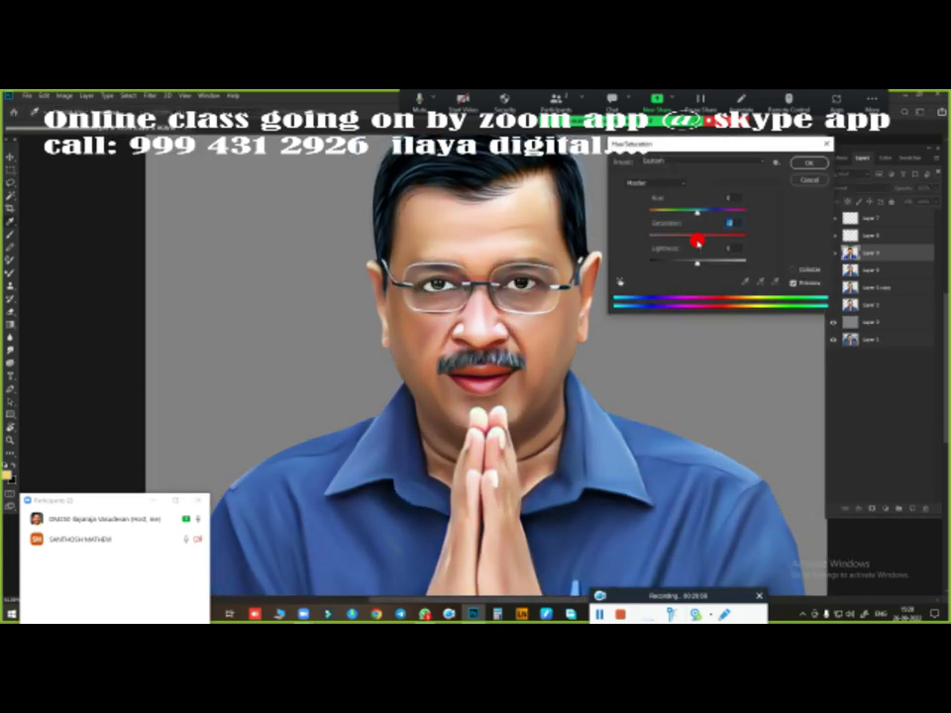
left_click(808, 162)
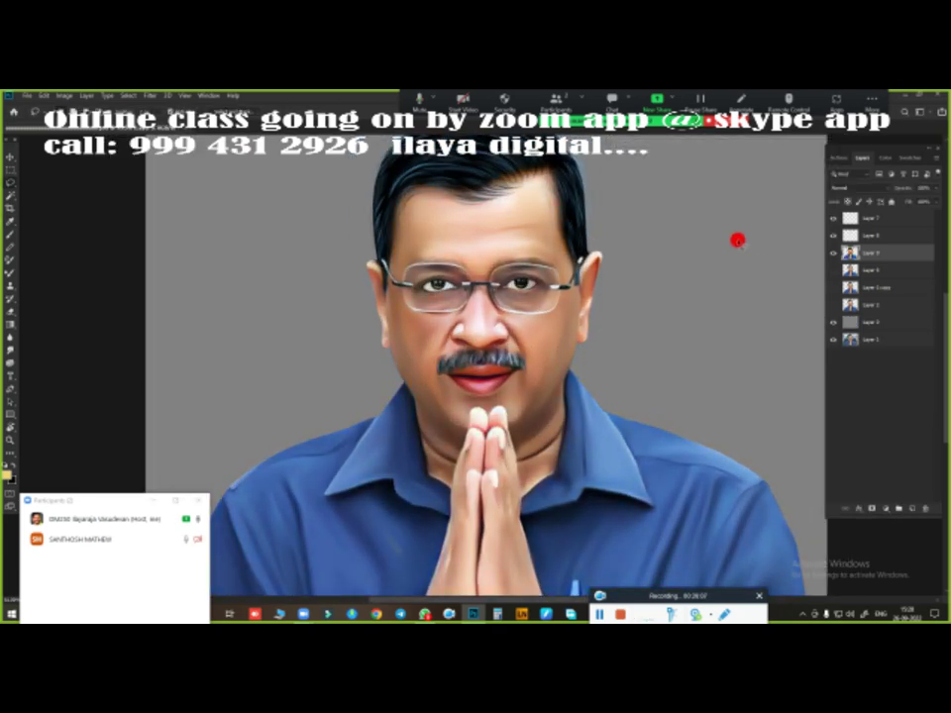
key("ctrl+u")
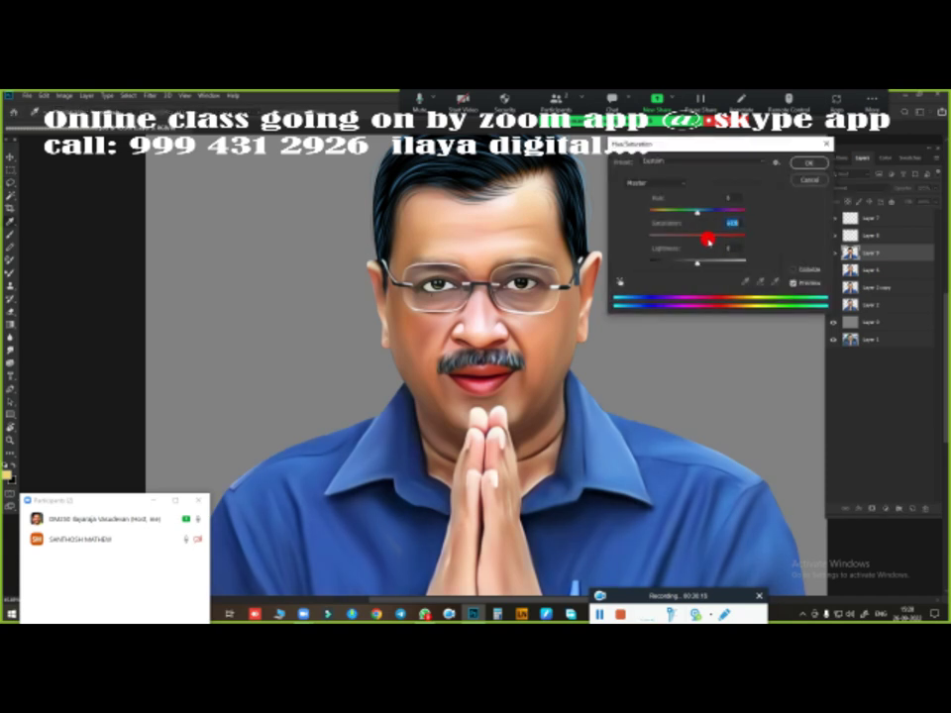
mouse_move(711, 239)
left_mouse_down()
mouse_move(656, 240)
mouse_move(696, 240)
left_mouse_up()
left_click(807, 170)
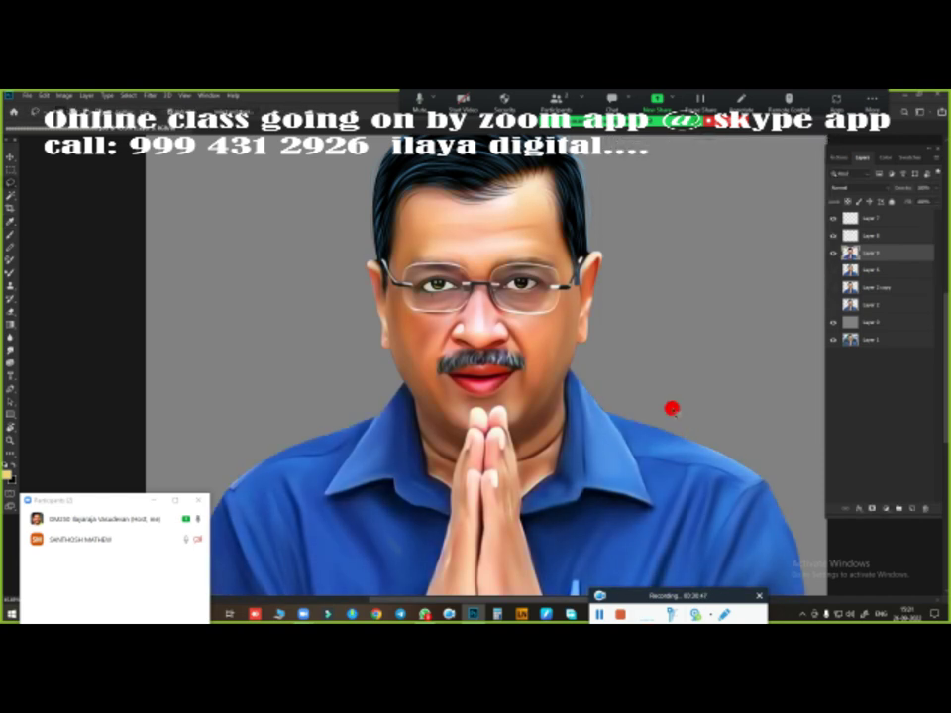
scroll(541, 357, "up", 2)
scroll(585, 362, "down", 1)
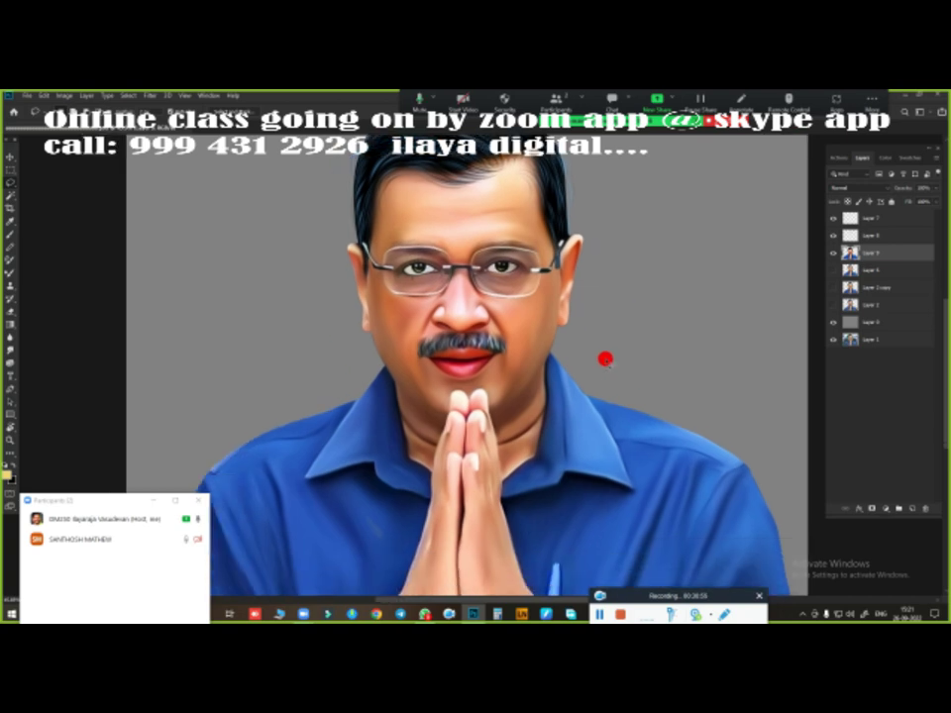
scroll(534, 332, "up", 2)
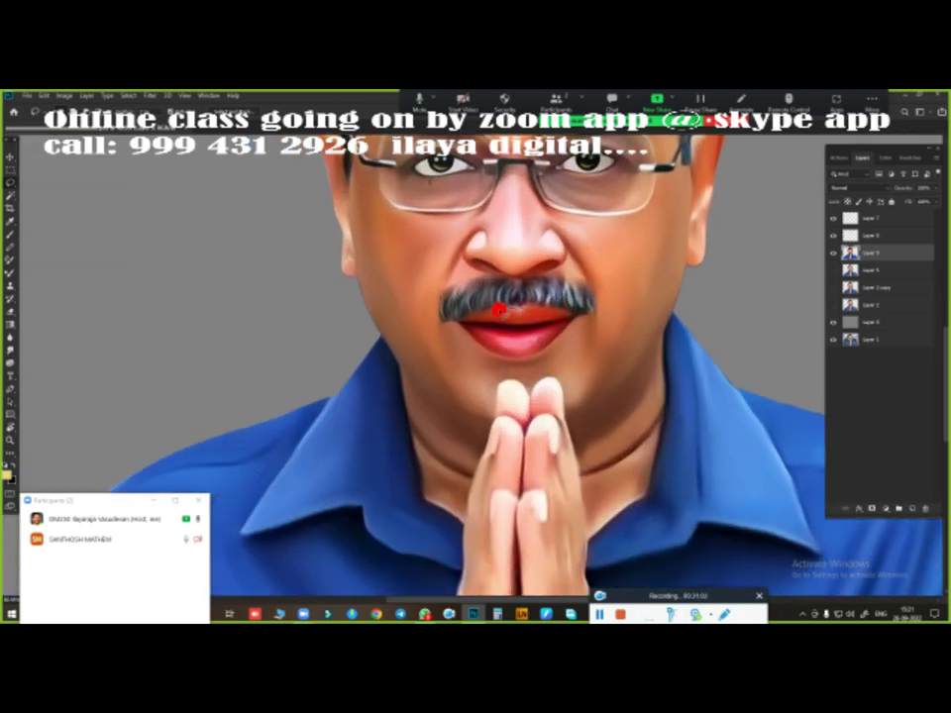
Step: Add a new layer and raise the portrait's saturation a second time
key("ctrl+shift+n")
key("Return")
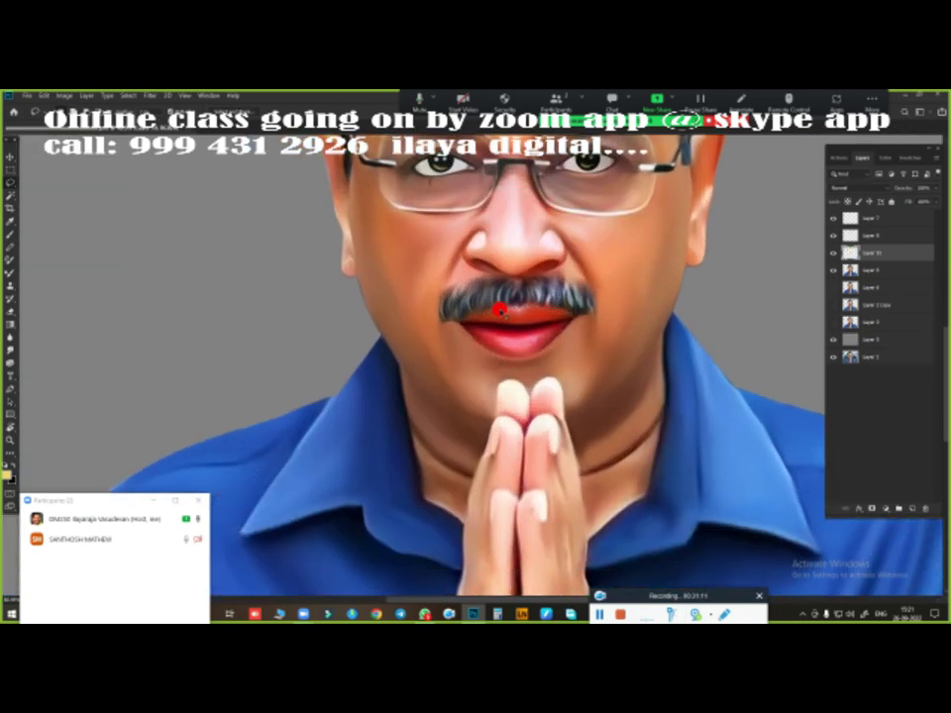
scroll(500, 311, "down", 3)
key("ctrl+u")
scroll(526, 361, "up", 3)
mouse_move(699, 236)
left_mouse_down()
mouse_move(726, 236)
mouse_move(685, 237)
left_mouse_up()
scroll(559, 352, "down", 3)
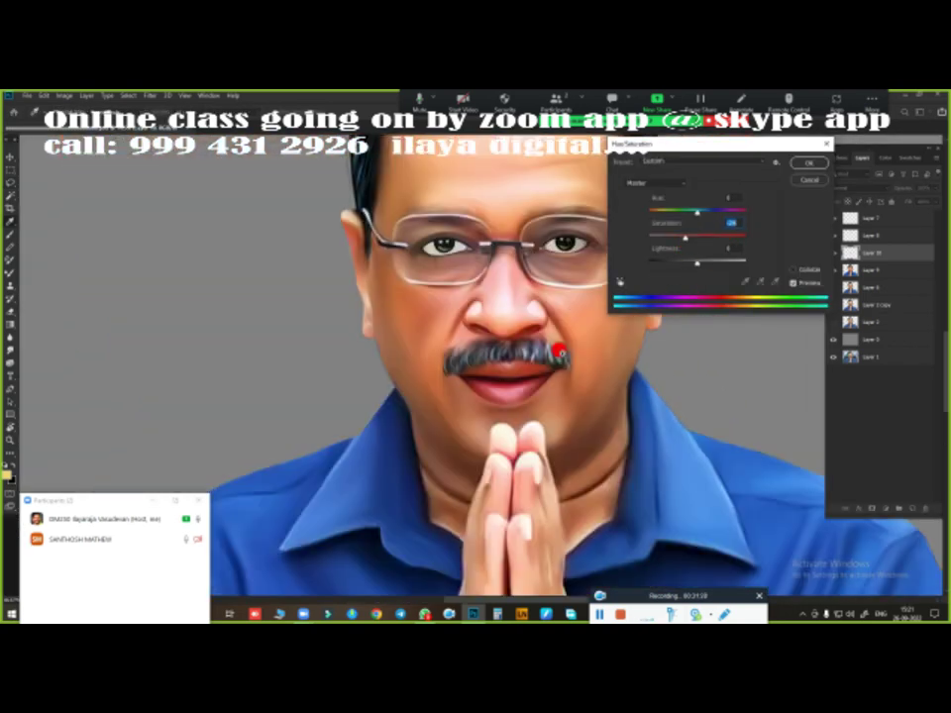
scroll(560, 352, "down", 1)
left_click(805, 163)
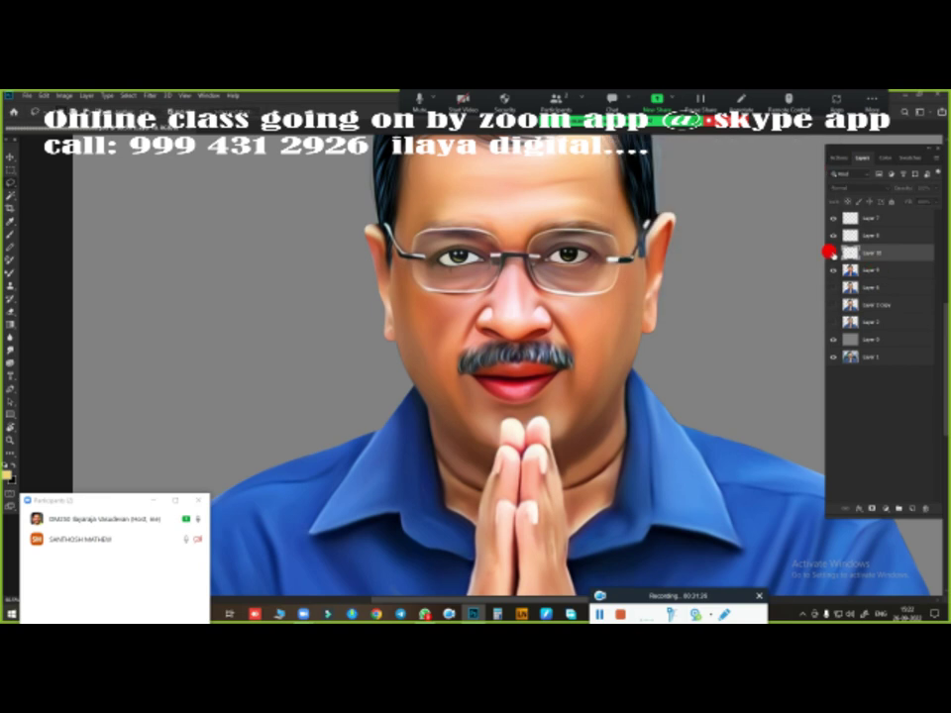
Step: Toggle the painted portrait layer to compare it against the reference photo
left_click(830, 257)
left_click(830, 257)
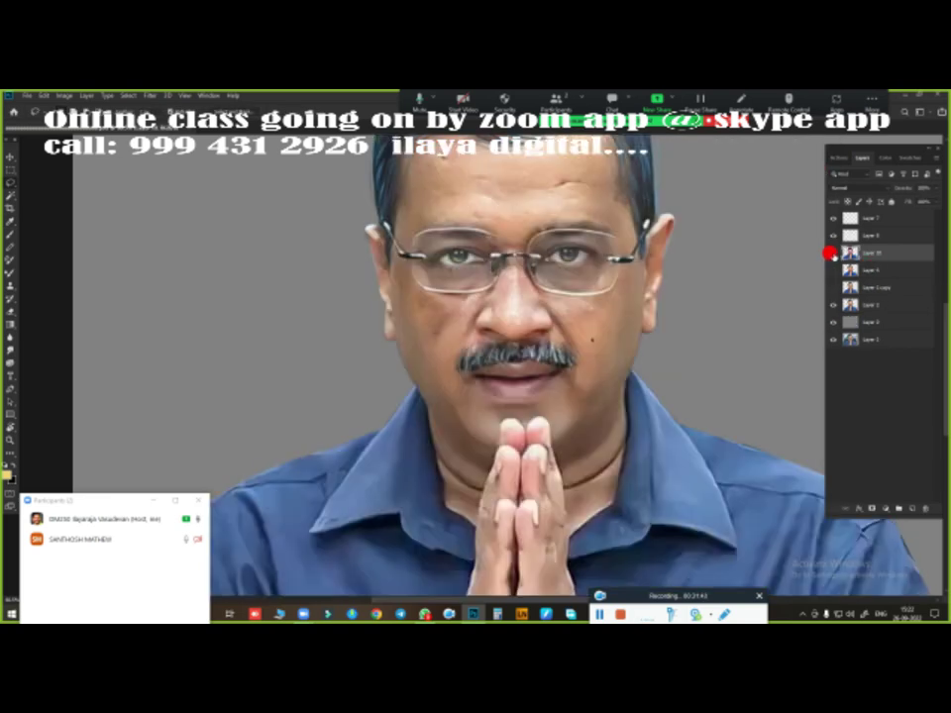
left_click(834, 264)
scroll(626, 345, "down", 3)
scroll(649, 339, "up", 4)
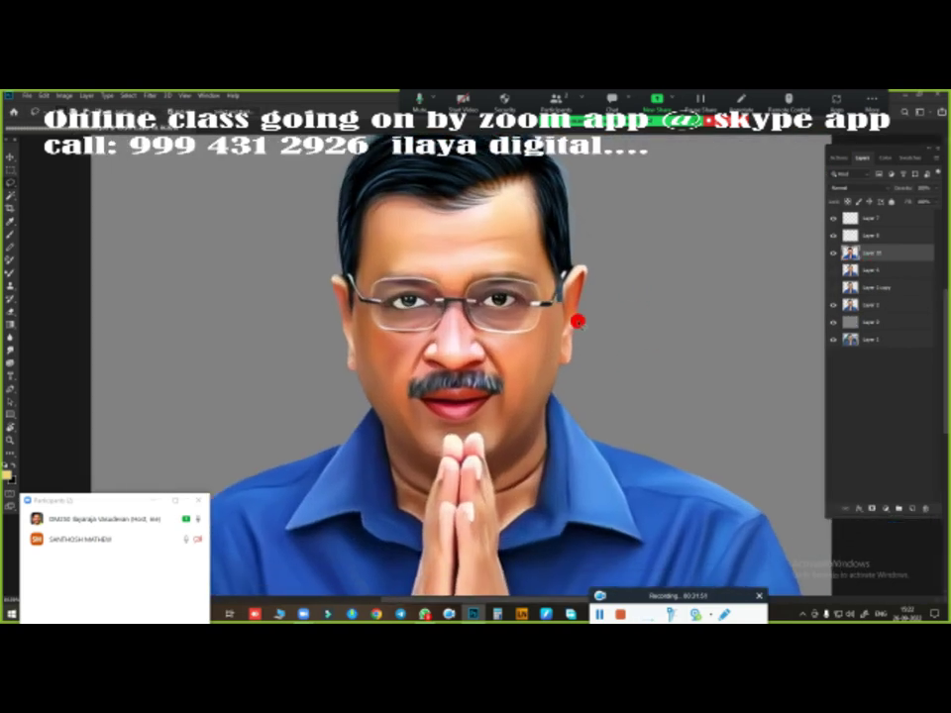
scroll(577, 321, "down", 1)
Step: Feather a loose face-and-shirt selection by 100 px and copy it to a new layer
left_click_drag(590, 170, 724, 194)
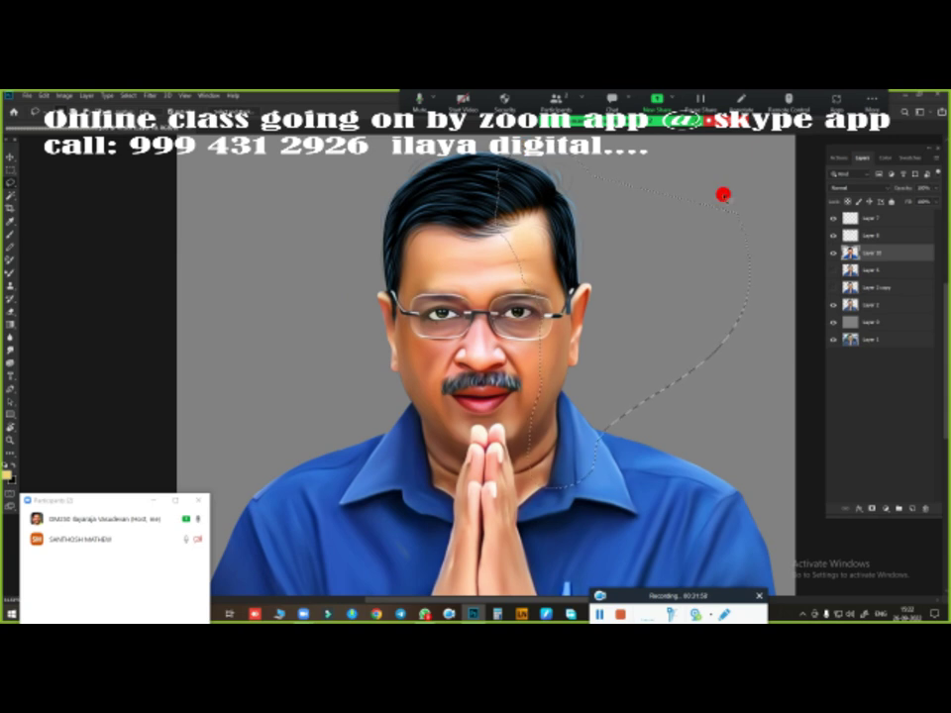
key("shift+F6")
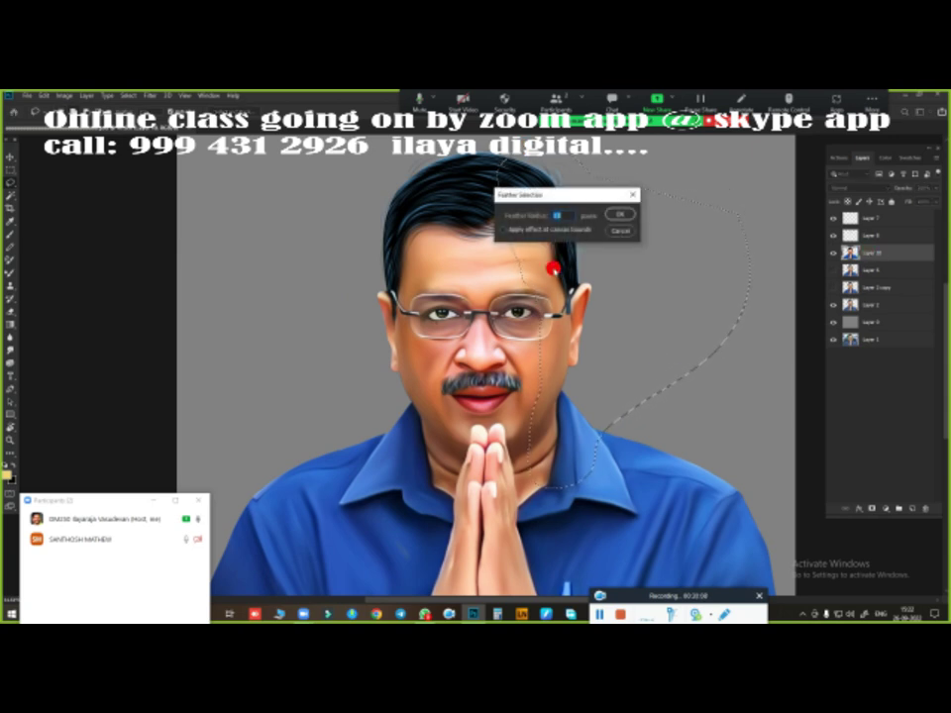
key("Return")
key("ctrl+j")
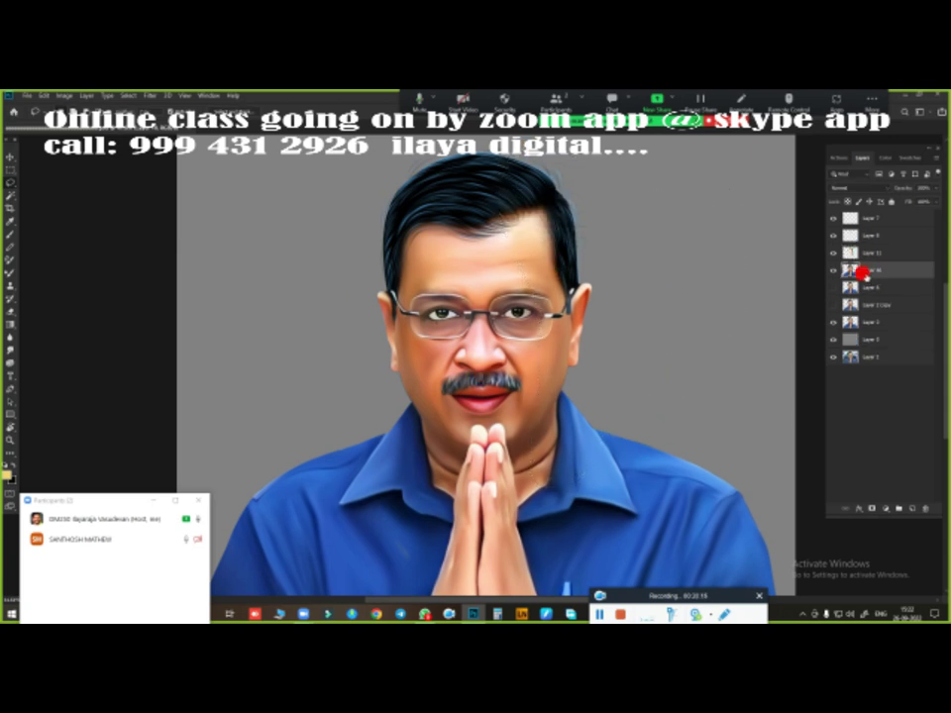
Step: Copy a second feathered area to another layer and preview it by toggling the layer below
mouse_move(302, 159)
left_mouse_down()
mouse_move(376, 412)
mouse_move(454, 323)
left_mouse_up()
key("shift+F6")
key("Return")
key("ctrl+j")
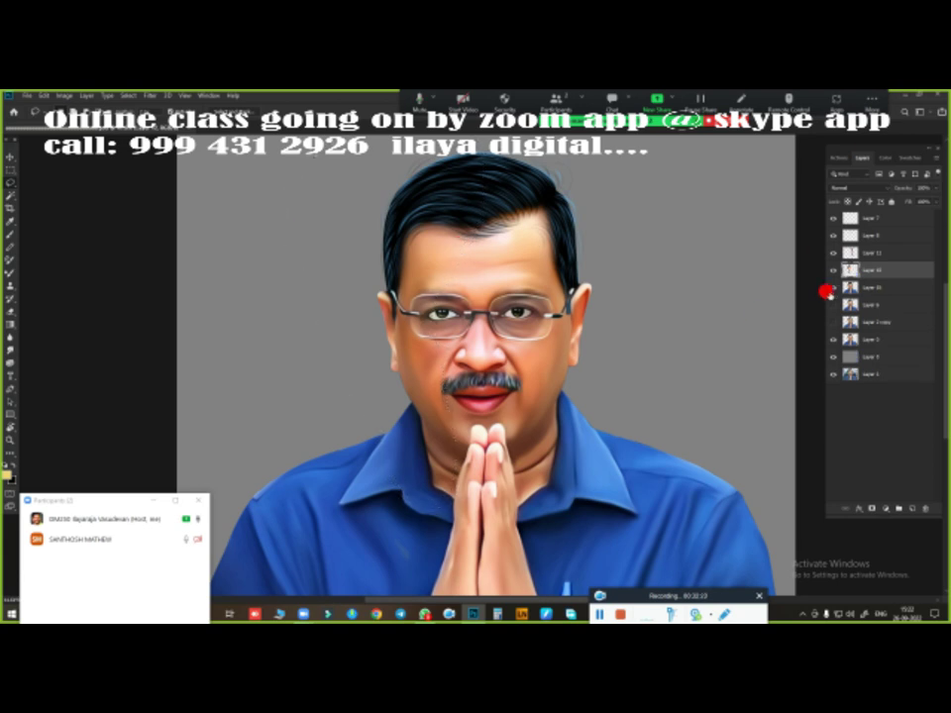
left_click(832, 297)
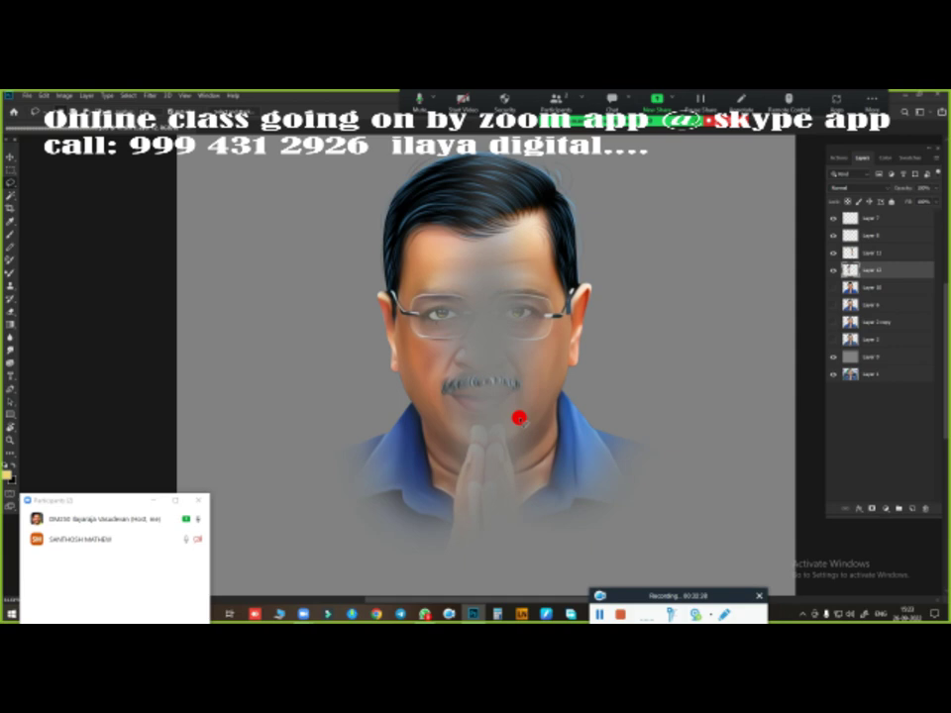
left_click(834, 270)
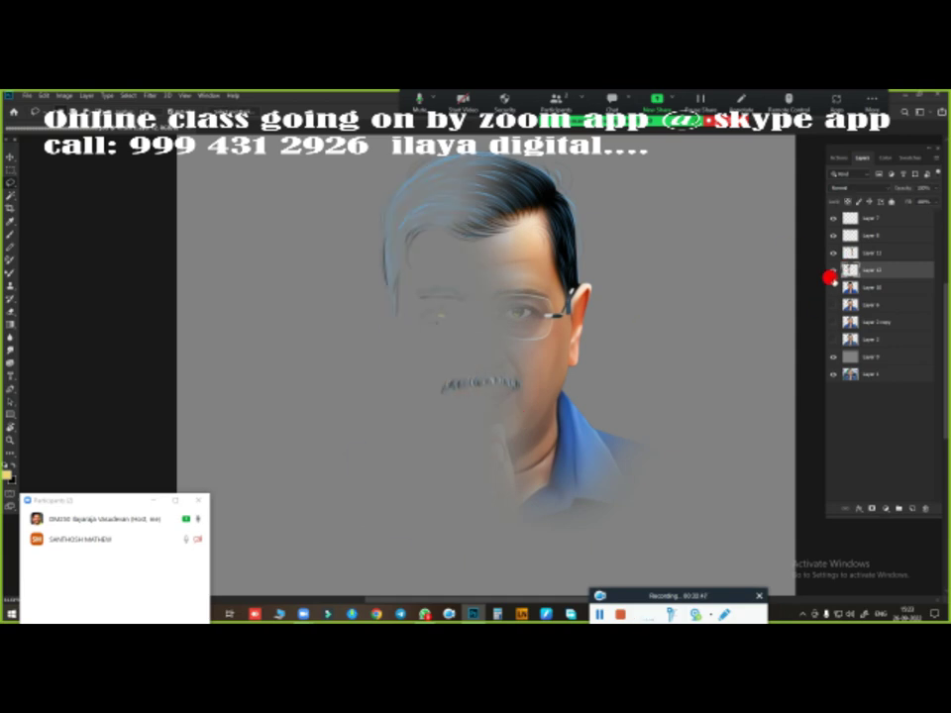
Step: Colour-balance the highlights on Layer 11 (yellow–blue +26), then duplicate Layer 10
key("ctrl+b")
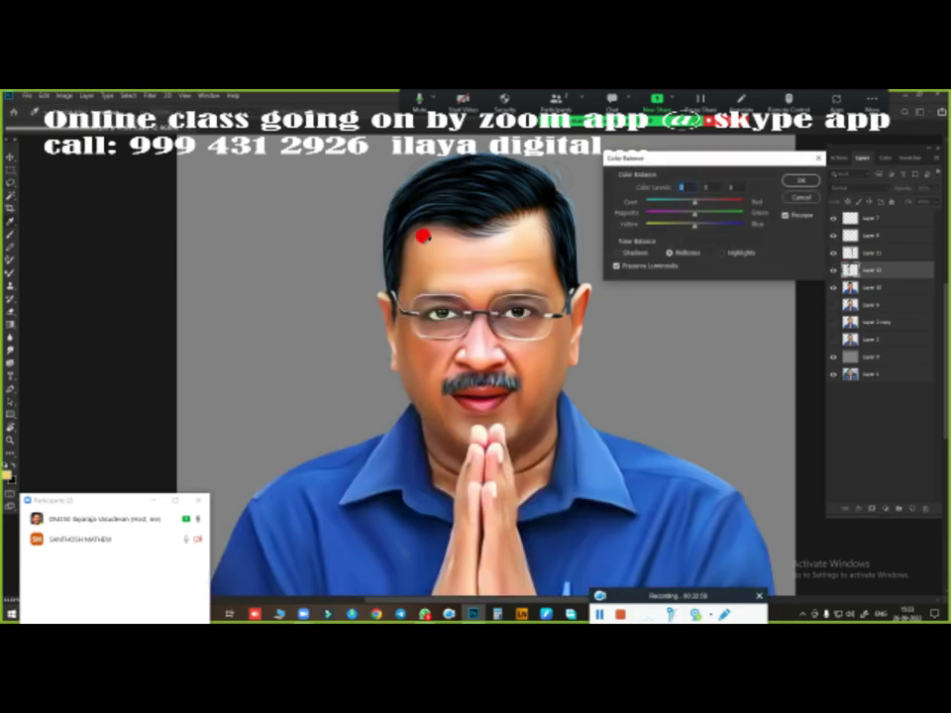
left_click(721, 253)
mouse_move(693, 212)
left_mouse_down()
mouse_move(702, 208)
mouse_move(710, 226)
left_mouse_up()
key("Return")
left_click(875, 252)
key("ctrl+b")
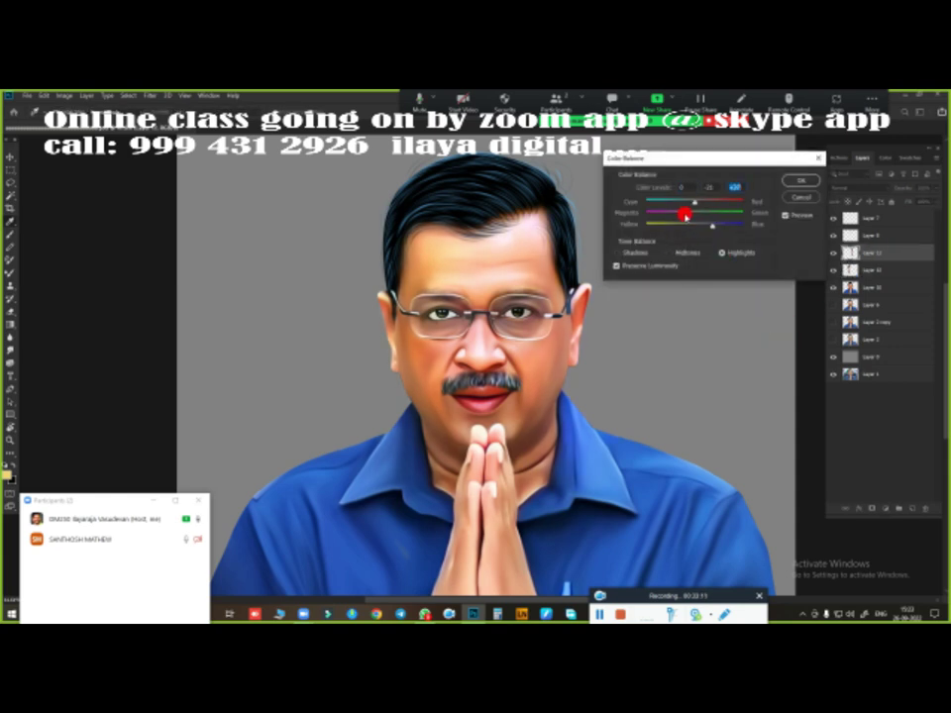
left_click(801, 181)
left_click(872, 287)
key("ctrl+j")
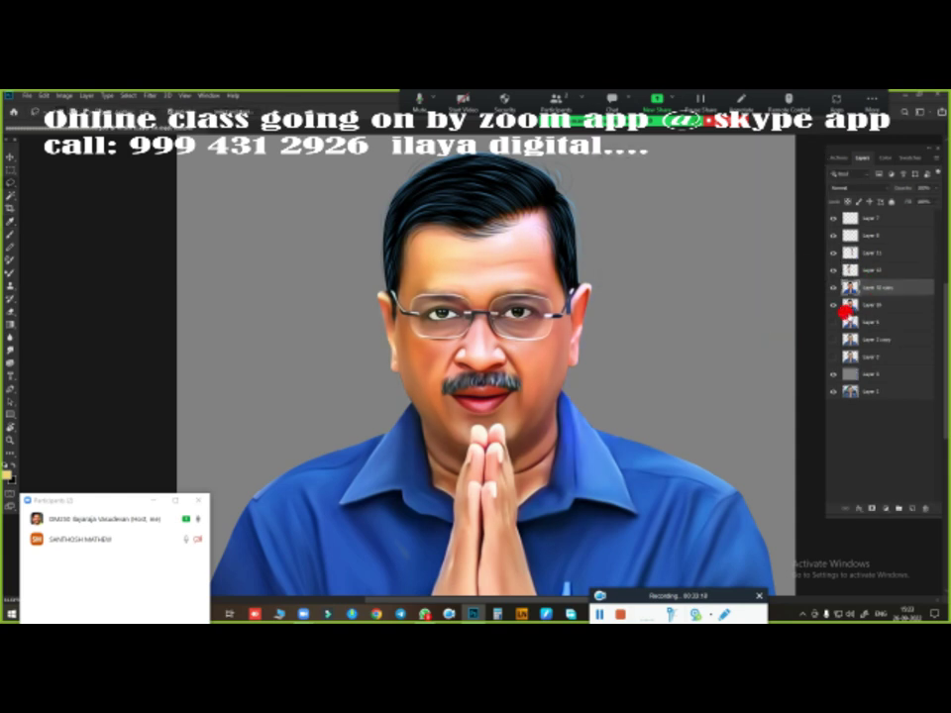
Step: Merge Layer 11 down and deepen the portrait's shadows with Curves, leaving the Blue channel unchanged
key("ctrl+e")
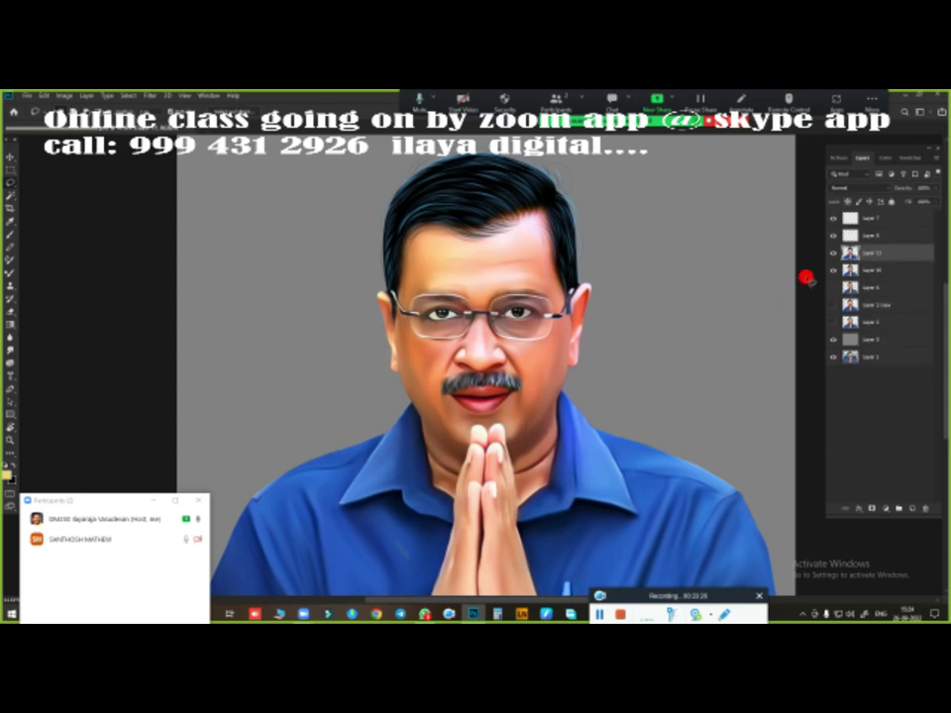
key("ctrl+m")
mouse_move(639, 310)
left_mouse_down()
mouse_move(646, 317)
mouse_move(634, 314)
left_mouse_up()
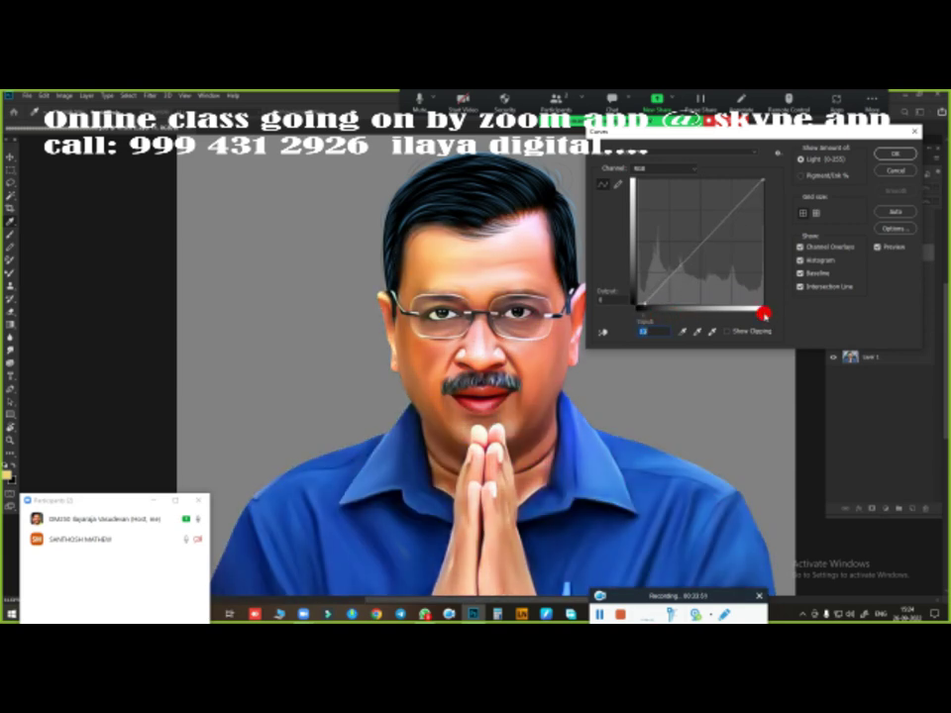
left_click(644, 168)
left_click(643, 202)
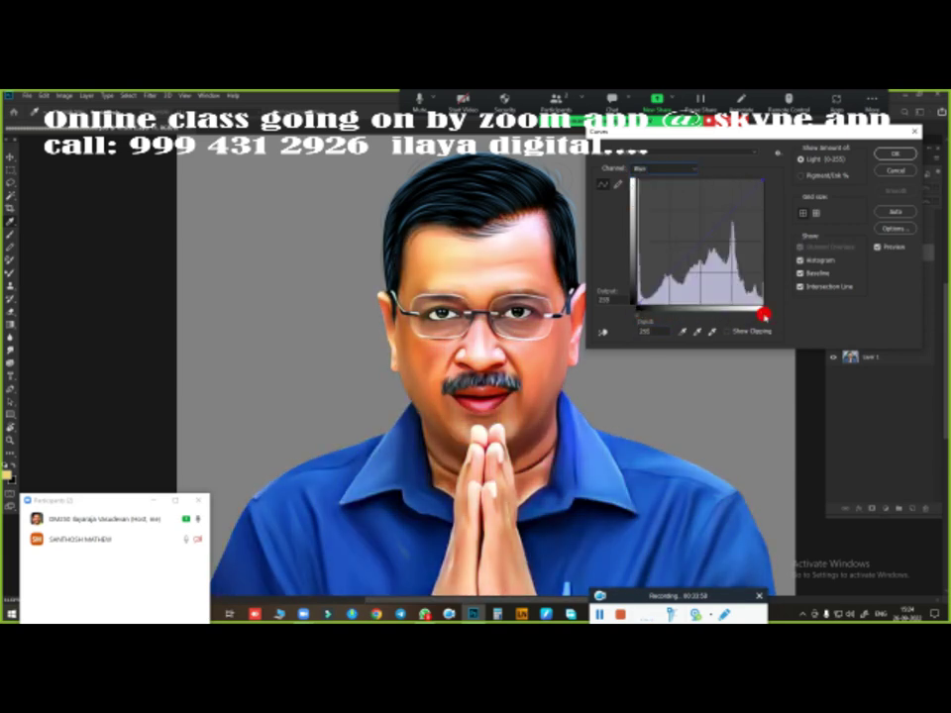
mouse_move(635, 315)
left_mouse_down()
mouse_move(710, 312)
mouse_move(639, 315)
left_mouse_up()
key("Return")
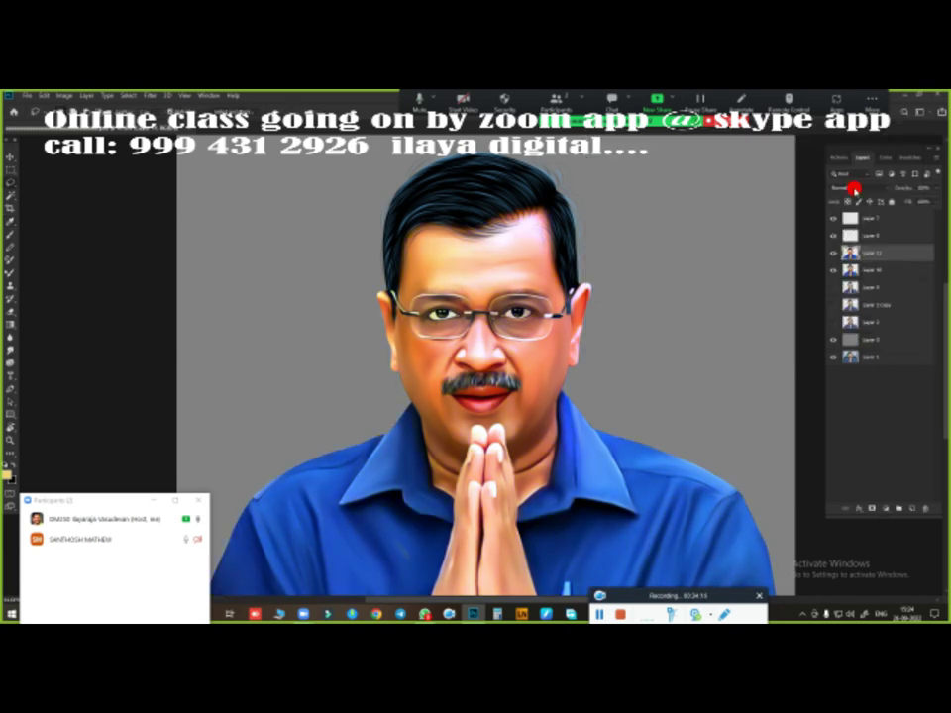
left_click(835, 219)
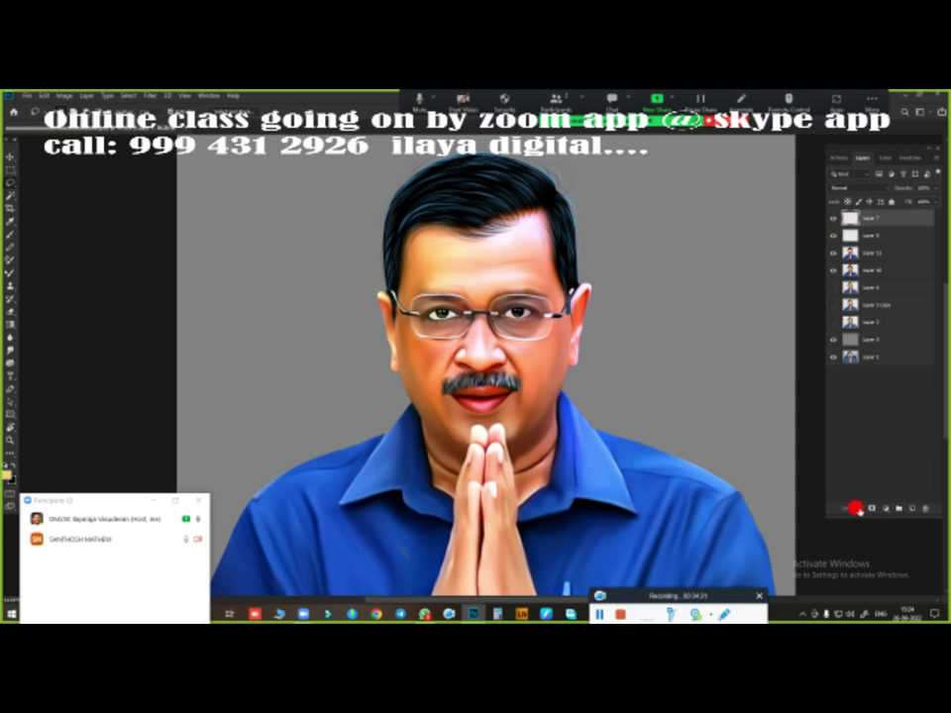
Step: Add a Gradient Overlay to Layer 7 starting from the purple-to-orange preset gradient
left_click(856, 507)
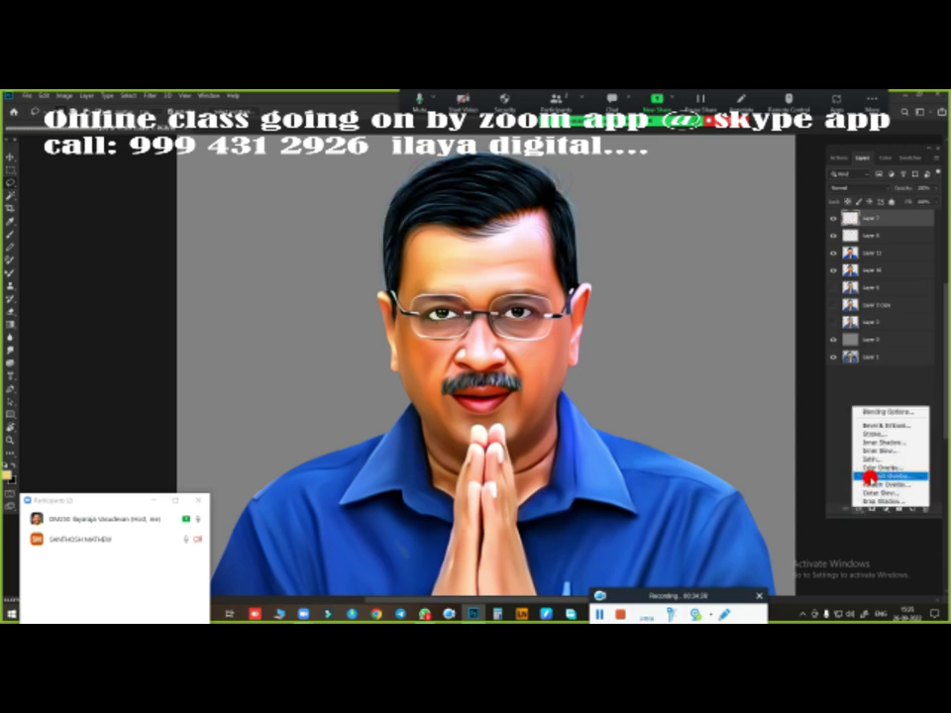
left_click(870, 477)
left_click(758, 245)
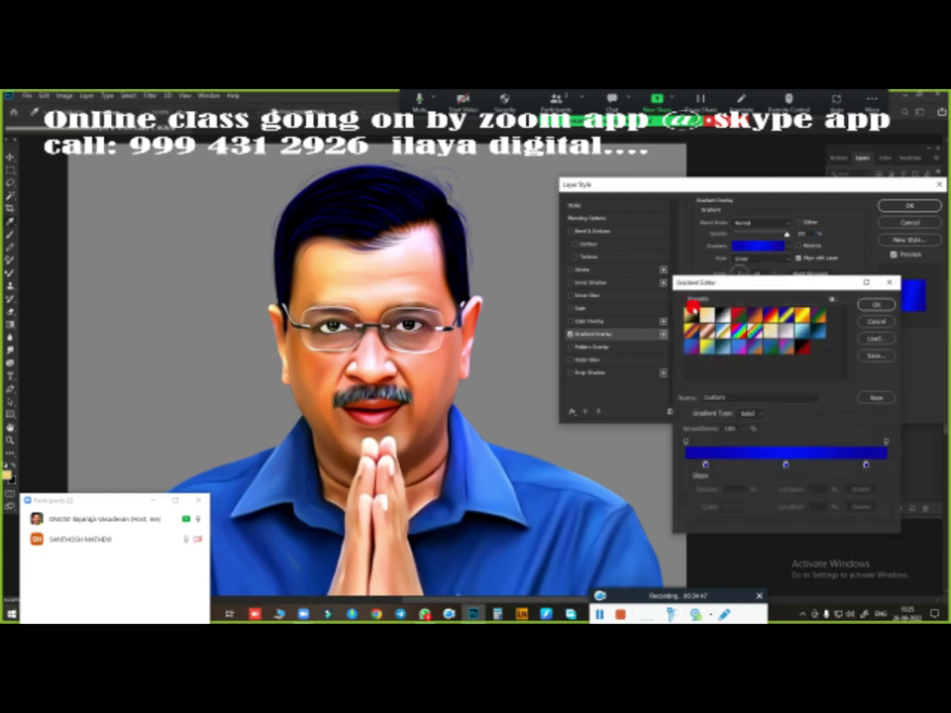
left_click(753, 342)
left_click(771, 346)
left_click(753, 345)
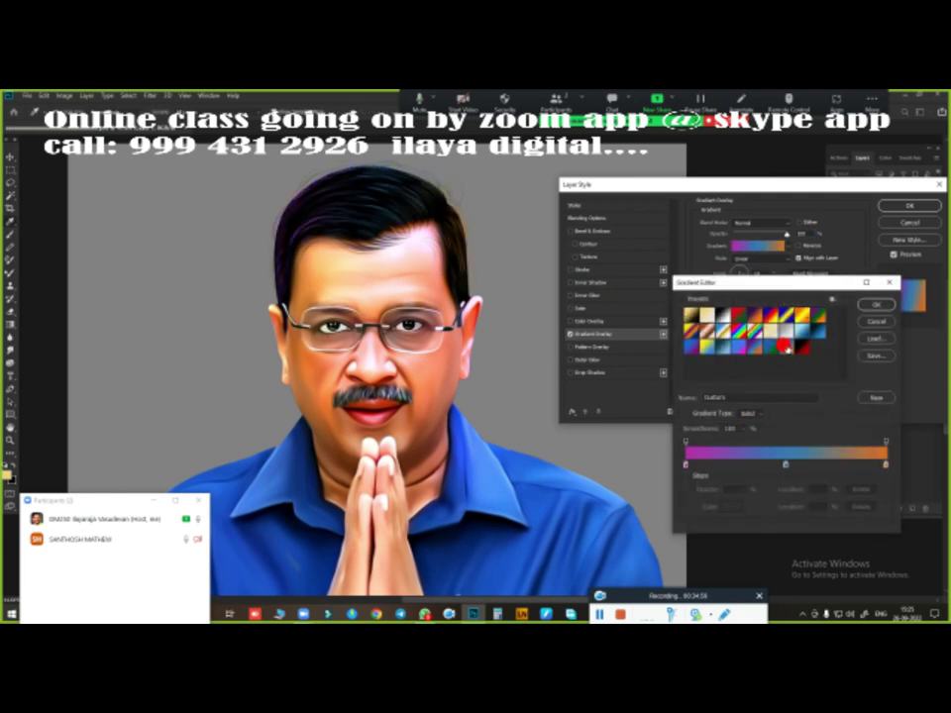
left_click(734, 344)
left_click(755, 346)
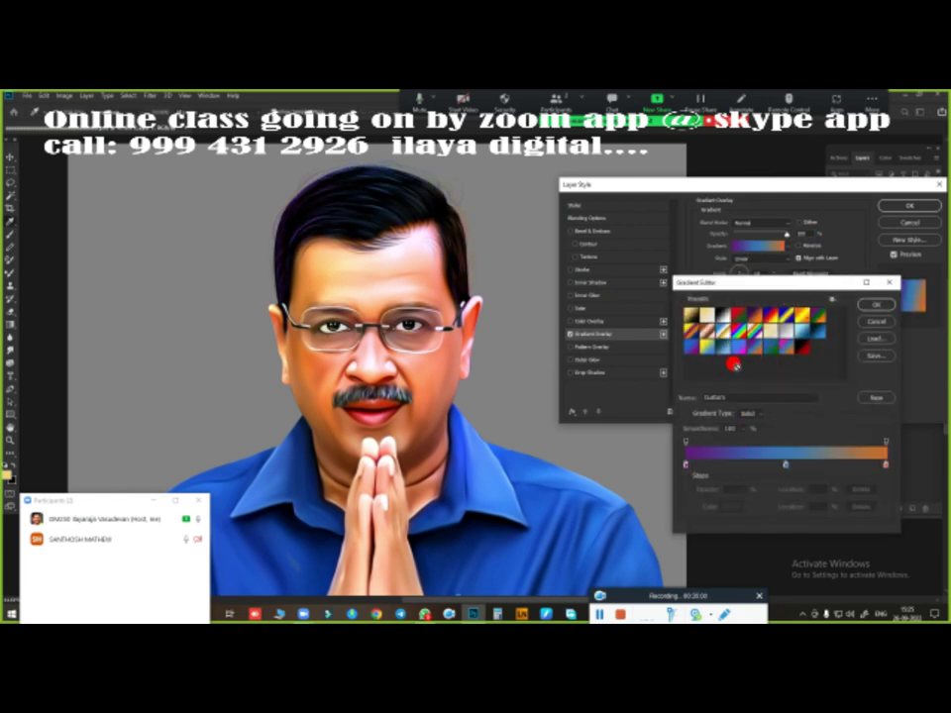
left_click(691, 349)
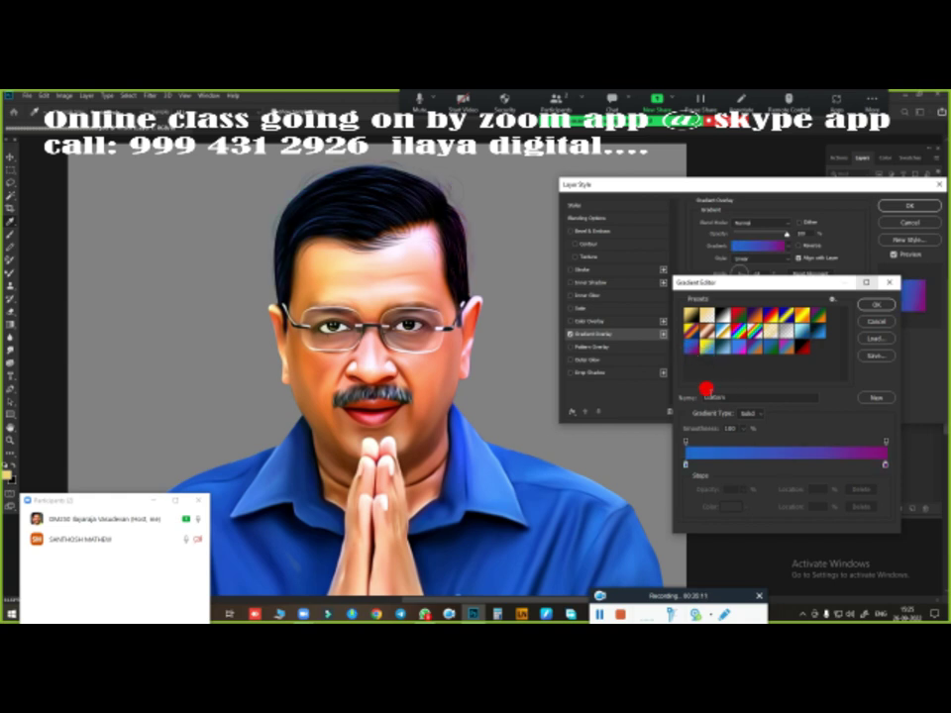
left_click(738, 347)
left_click(771, 347)
left_click(753, 345)
left_click(759, 349)
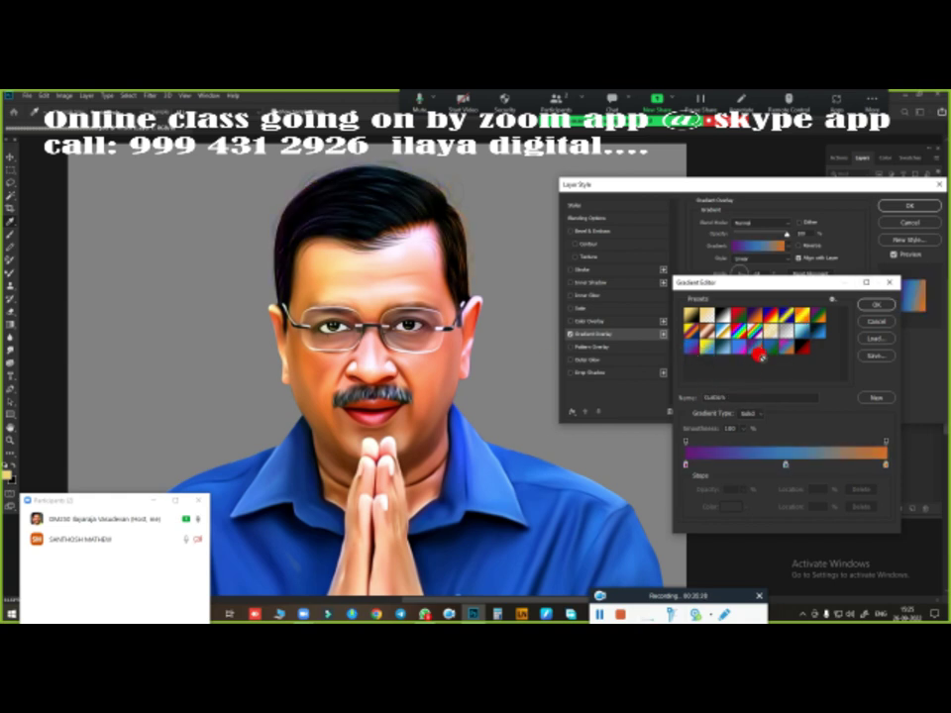
left_click(873, 305)
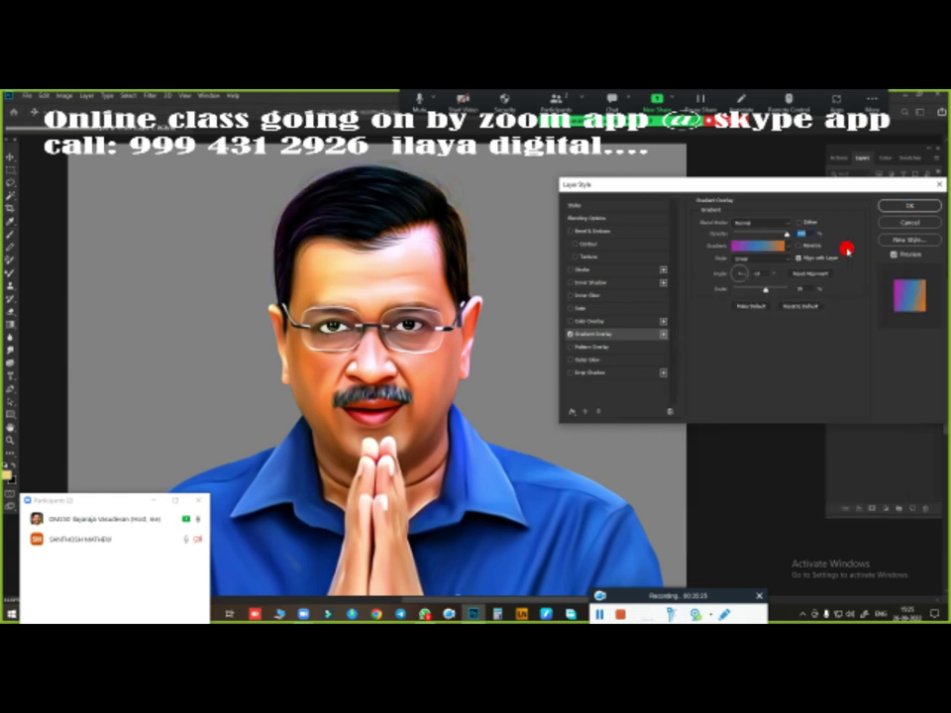
Step: Add a light-blue middle stop, make the right stop orange and the left stop cyan
left_click(752, 248)
left_click(785, 464)
left_click(728, 505)
left_click(484, 180)
key("Return")
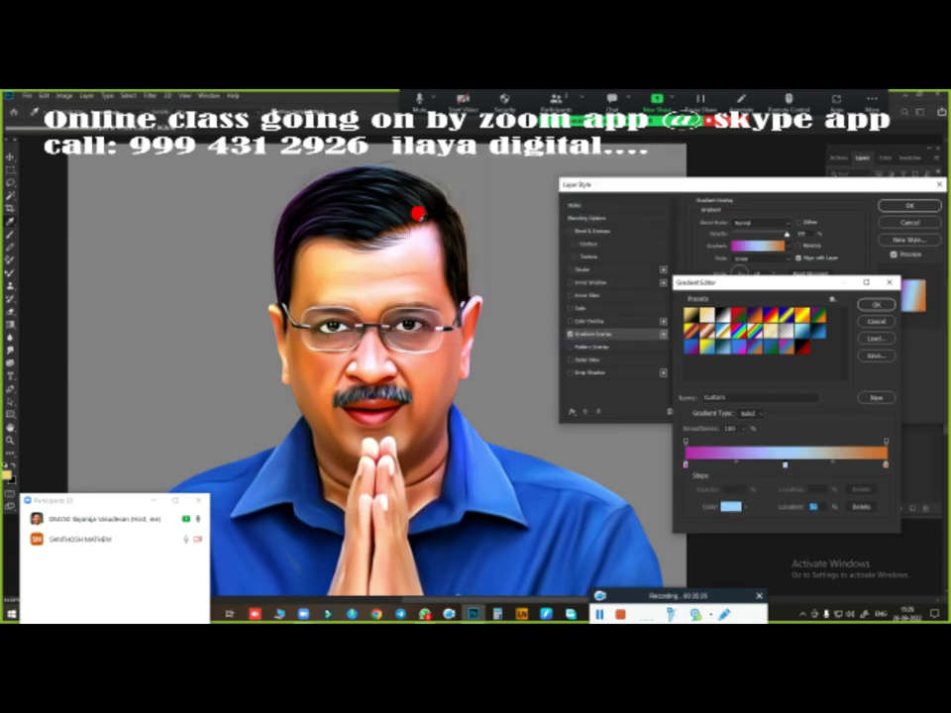
double_click(885, 464)
left_click(634, 185)
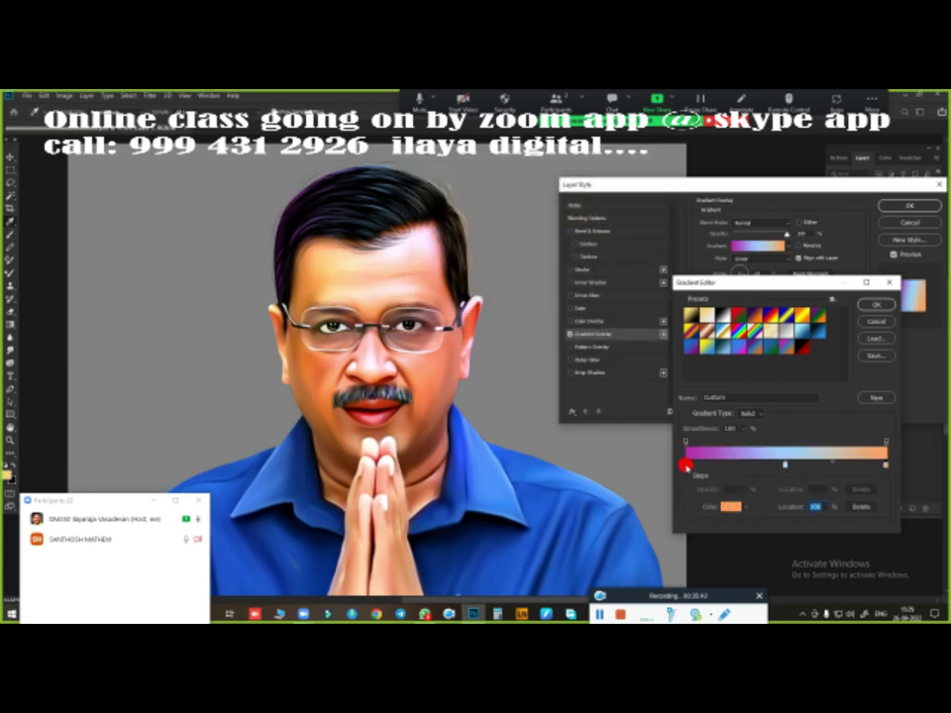
double_click(685, 463)
mouse_move(649, 236)
left_mouse_down()
mouse_move(646, 163)
mouse_move(650, 225)
left_mouse_up()
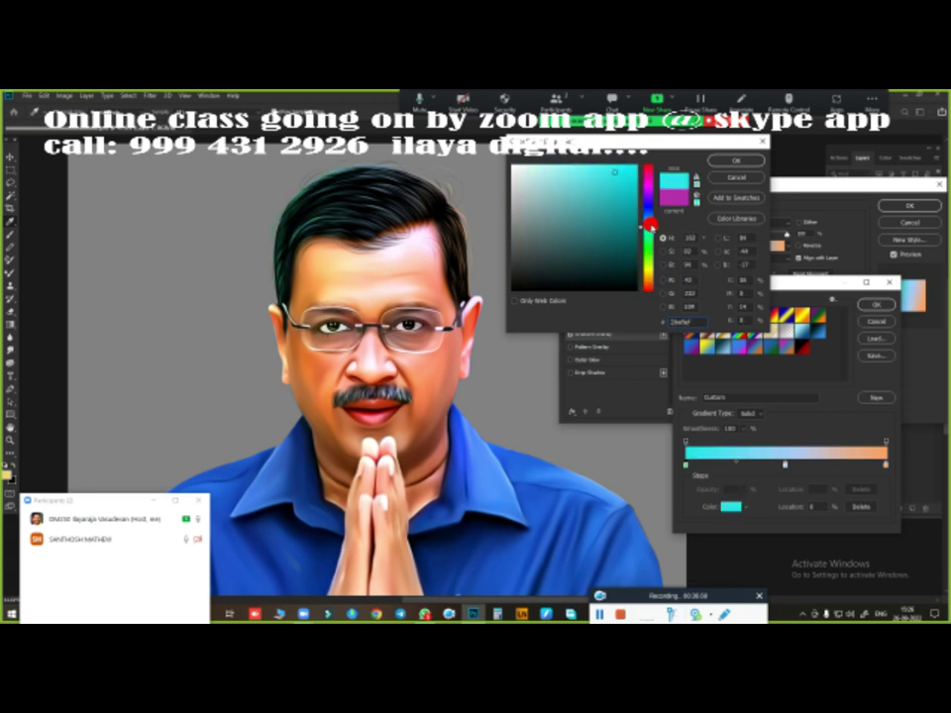
left_click(736, 160)
Step: Refine the middle stop to pale light blue and apply the gradient overlay
double_click(884, 465)
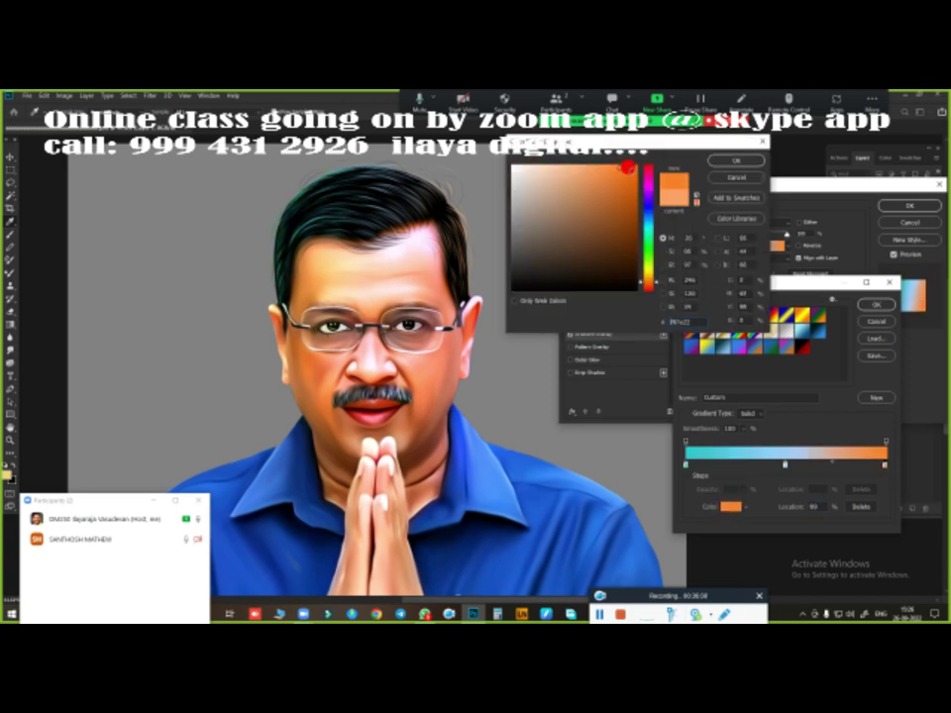
left_click(736, 161)
double_click(784, 463)
left_click_drag(598, 189, 526, 166)
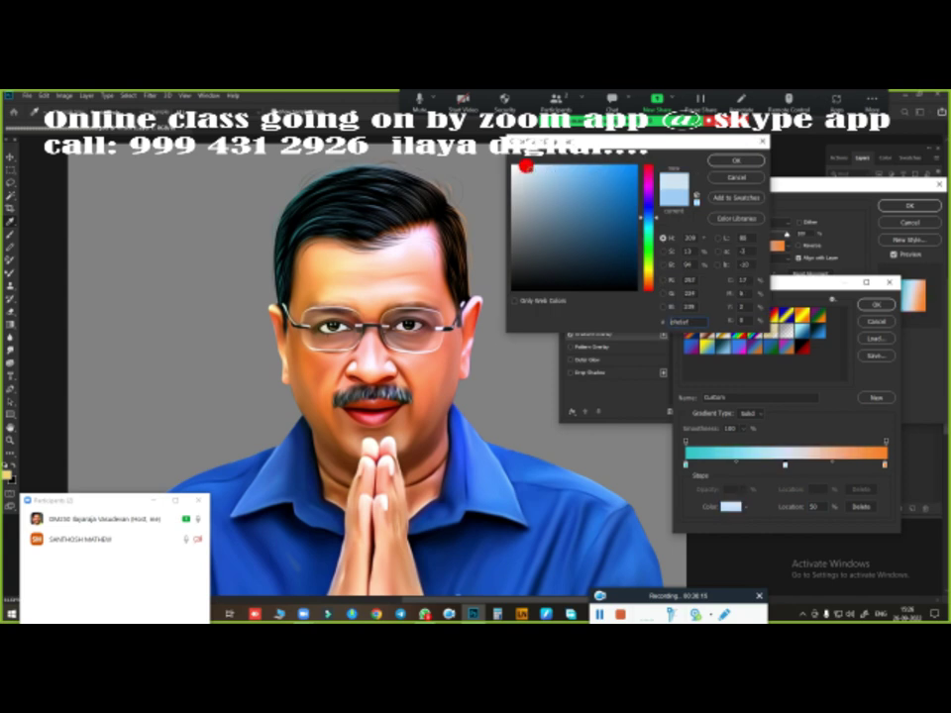
left_click(736, 161)
left_click(876, 304)
left_click(910, 204)
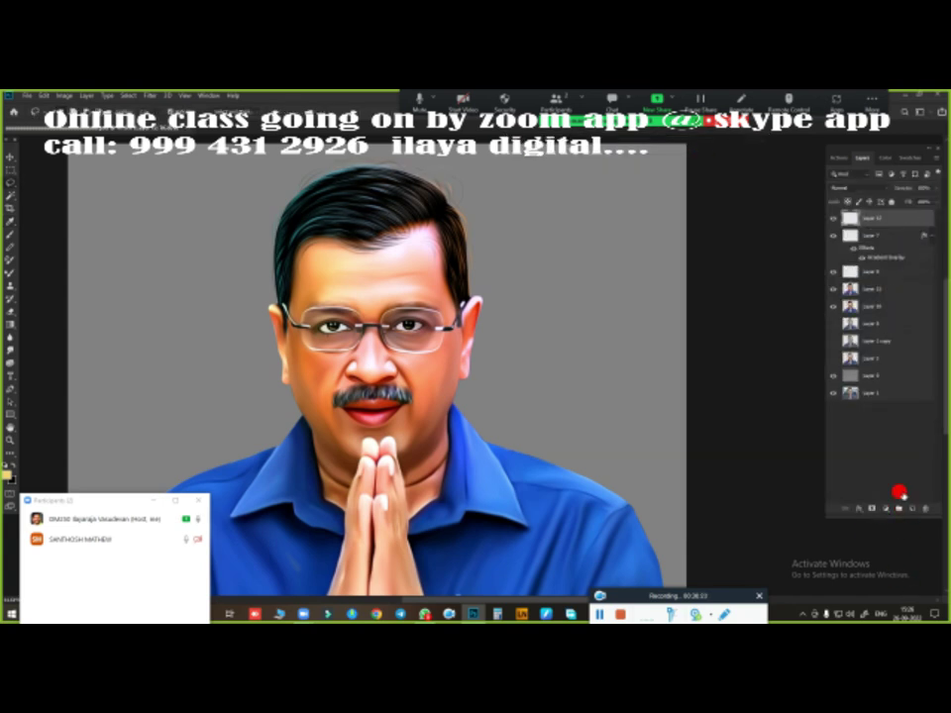
Step: Preview hue shifts without keeping them, then hide the top portrait layers to reveal the detailed version
key("ctrl+u")
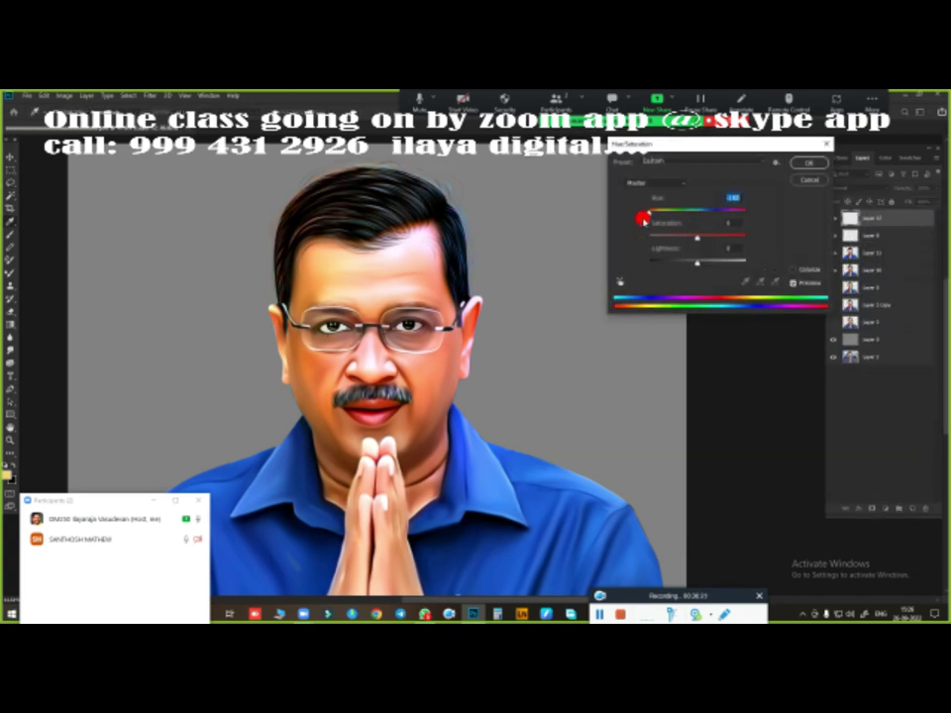
mouse_move(644, 219)
left_mouse_down()
mouse_move(729, 206)
mouse_move(680, 220)
mouse_move(652, 206)
mouse_move(643, 221)
mouse_move(685, 219)
mouse_move(655, 227)
left_mouse_up()
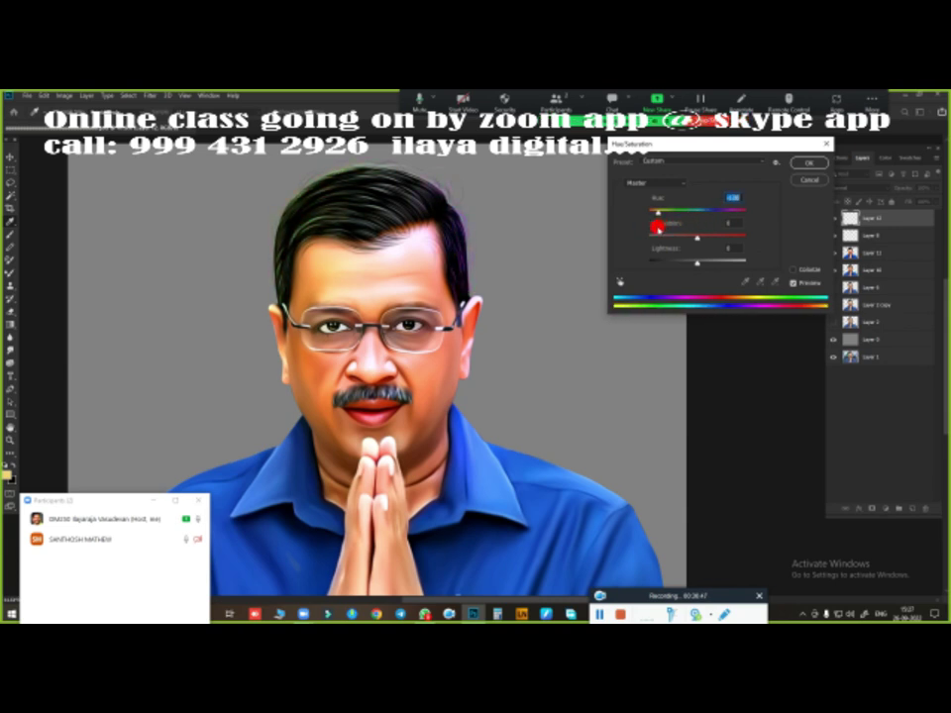
left_click(807, 163)
key("ctrl+minus")
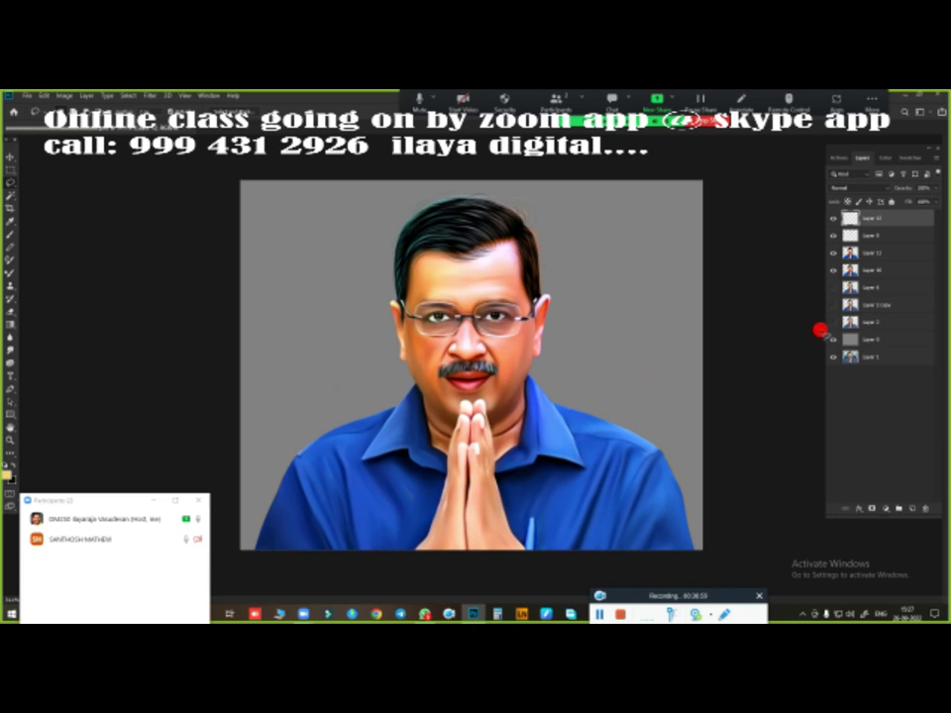
left_click(833, 235)
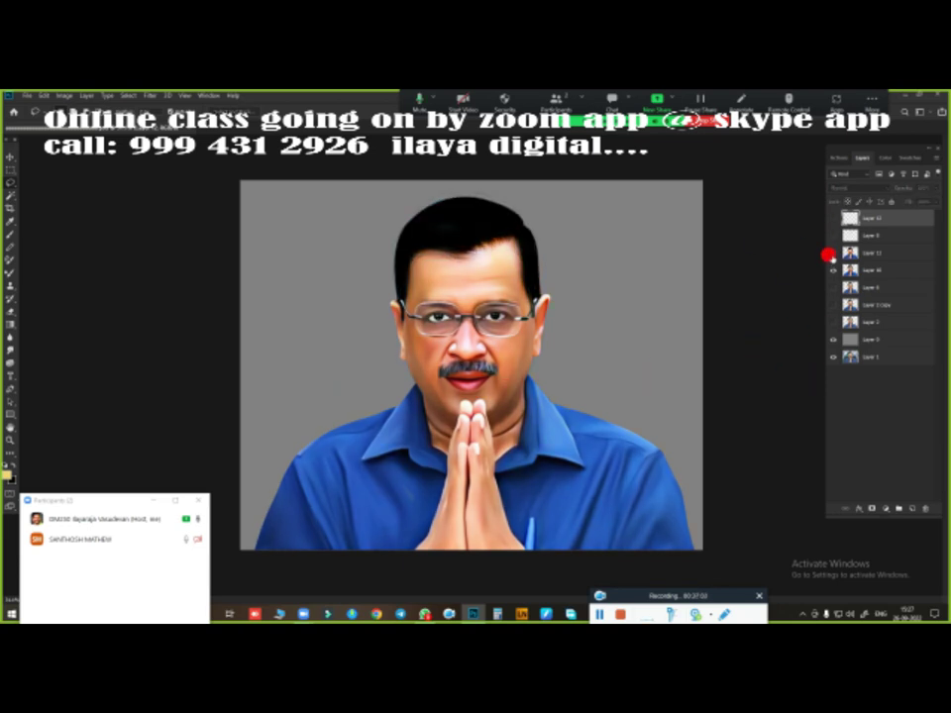
key("ctrl+plus")
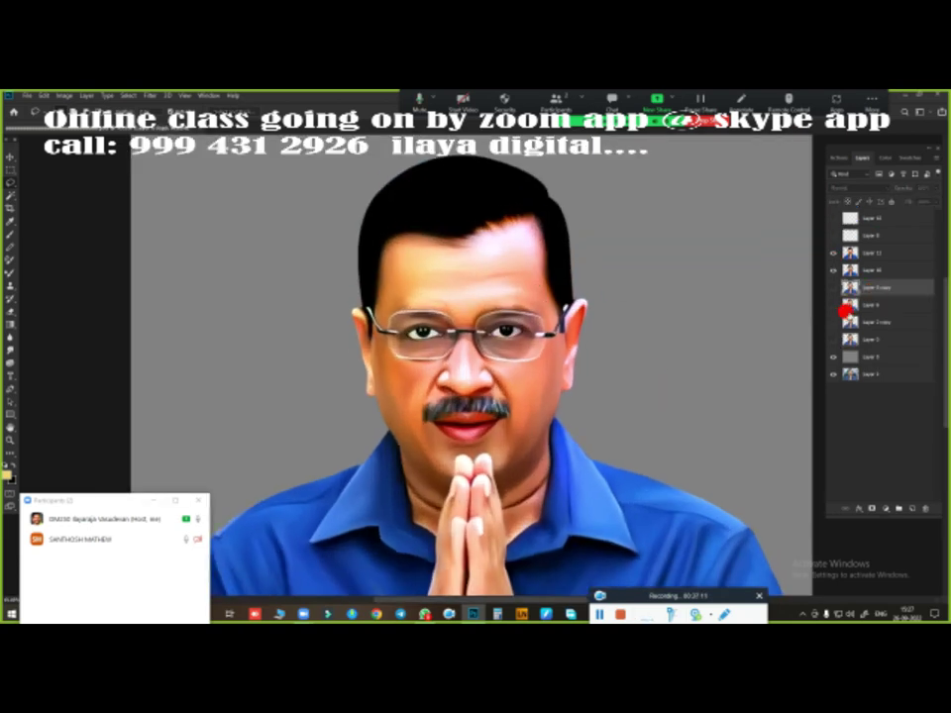
Step: Show the detailed portrait layer, copy a feathered hair-and-forehead area, then delete that trial Layer 13
left_click(833, 304)
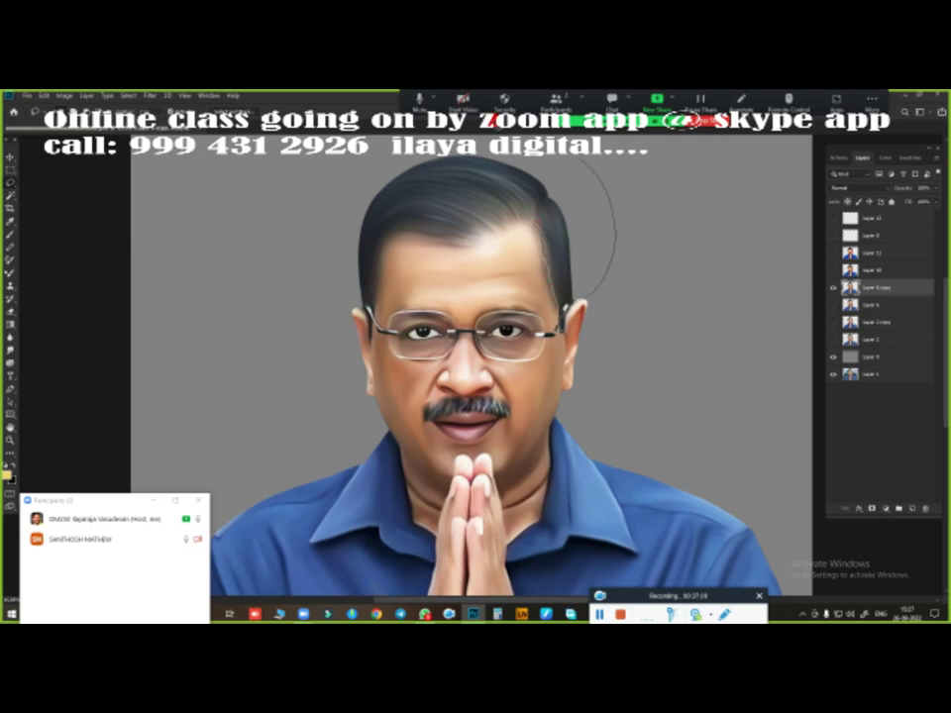
left_click_drag(550, 282, 366, 325)
key("shift+F6")
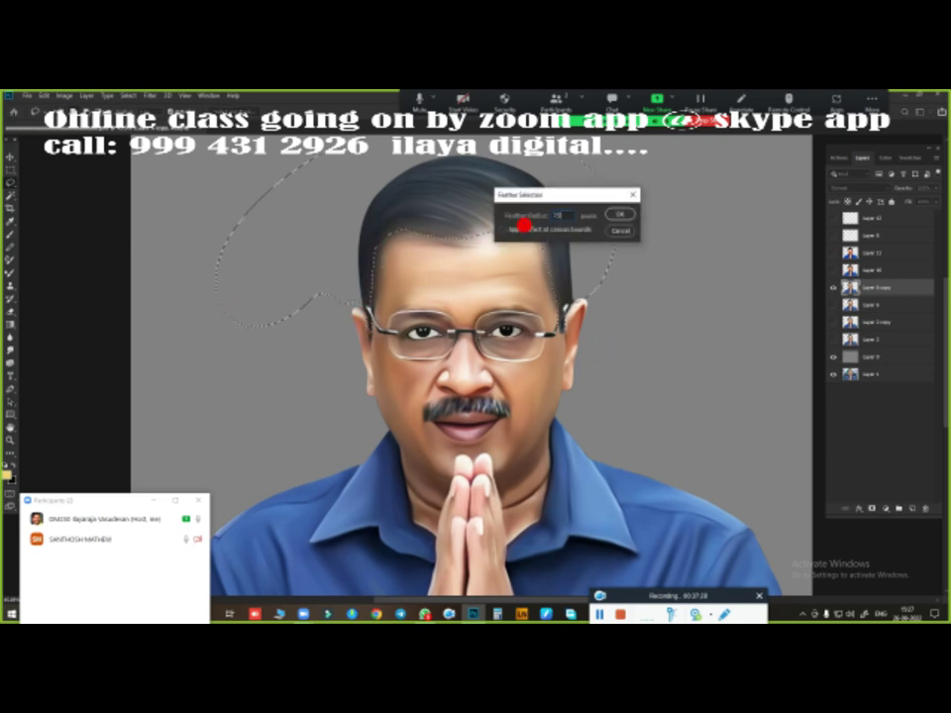
key("Return")
key("ctrl+j")
left_click(833, 270)
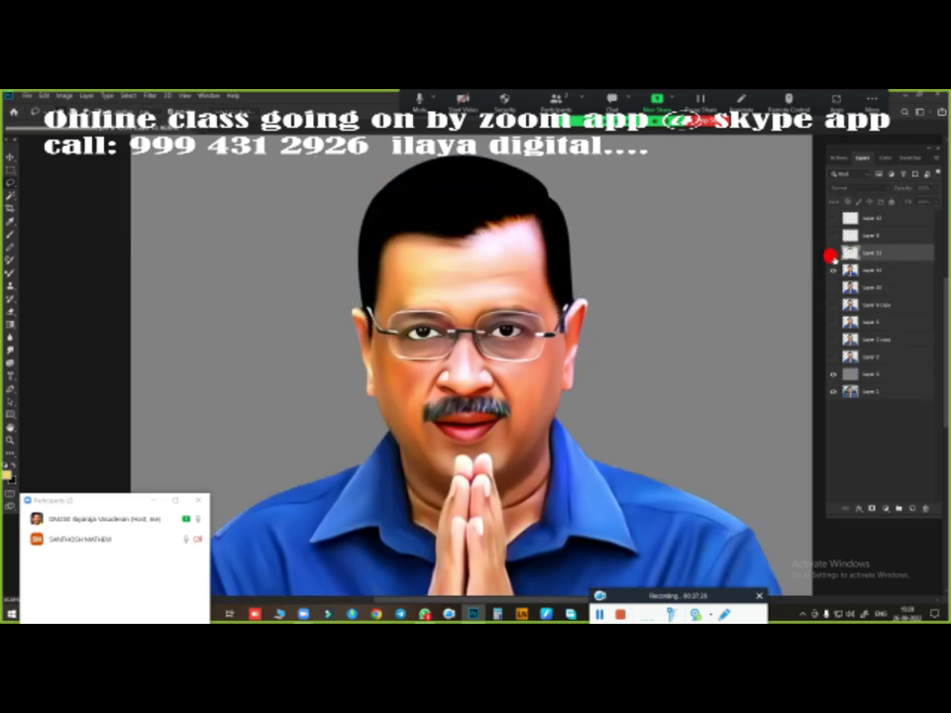
key("Delete")
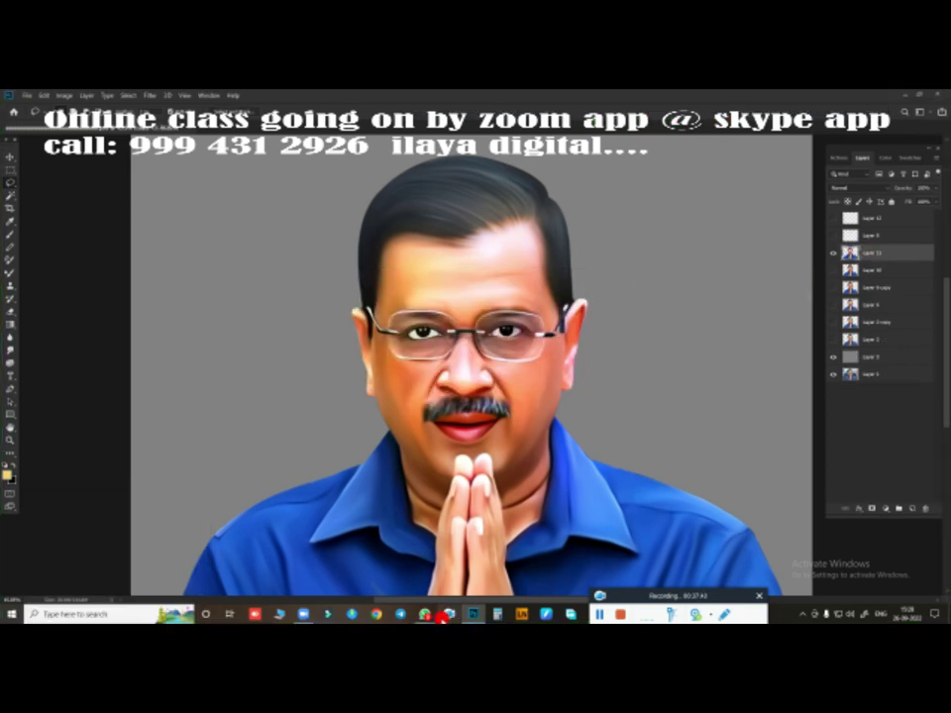
Step: Show the smoother enlarged portrait, hide Layer 14, and paint forehead and ears grey along the hairline
left_click(303, 614)
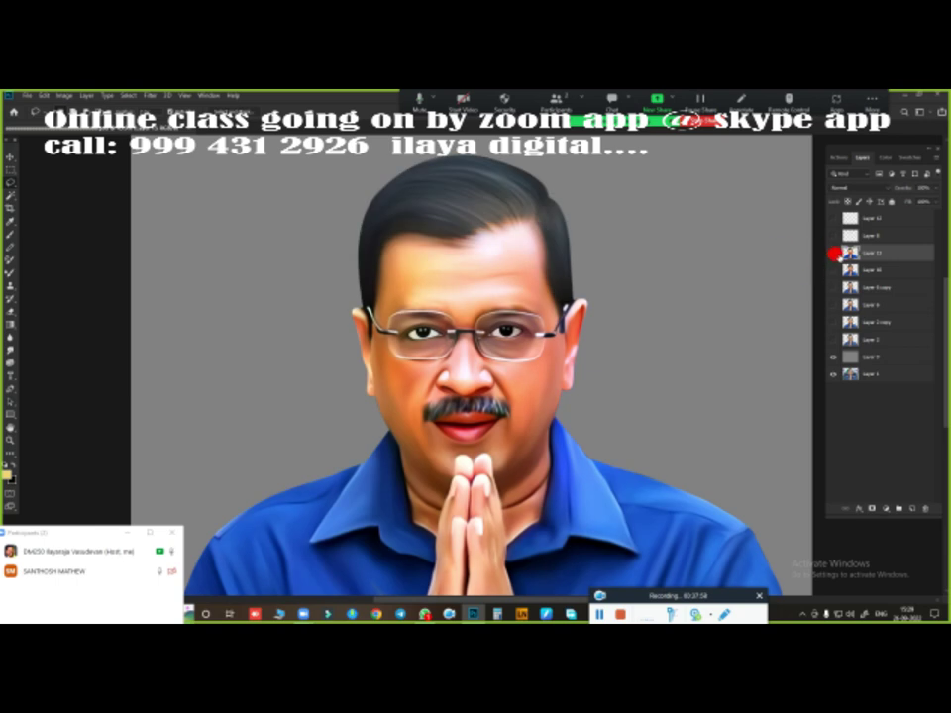
left_click(832, 254)
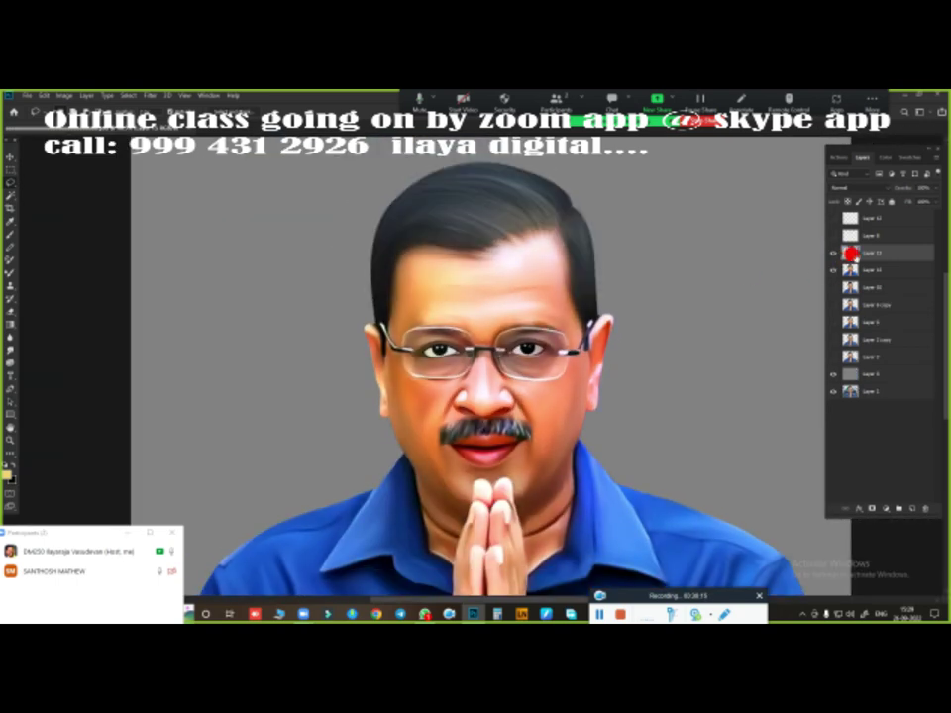
left_click(833, 270)
mouse_move(247, 350)
left_mouse_down()
mouse_move(348, 299)
mouse_move(535, 261)
mouse_move(620, 381)
left_mouse_up()
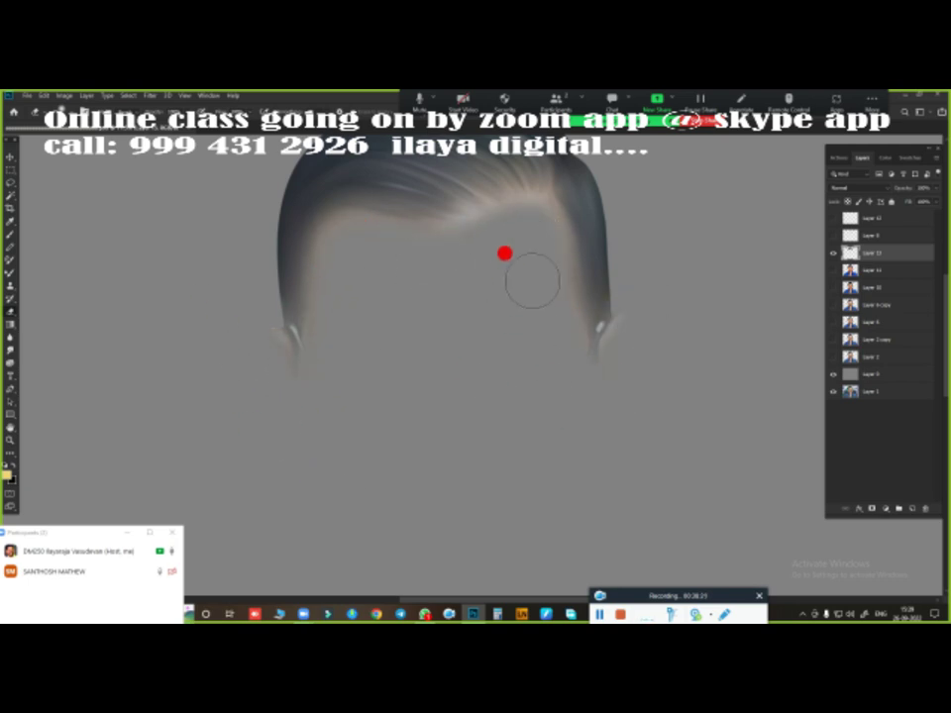
left_click(830, 269)
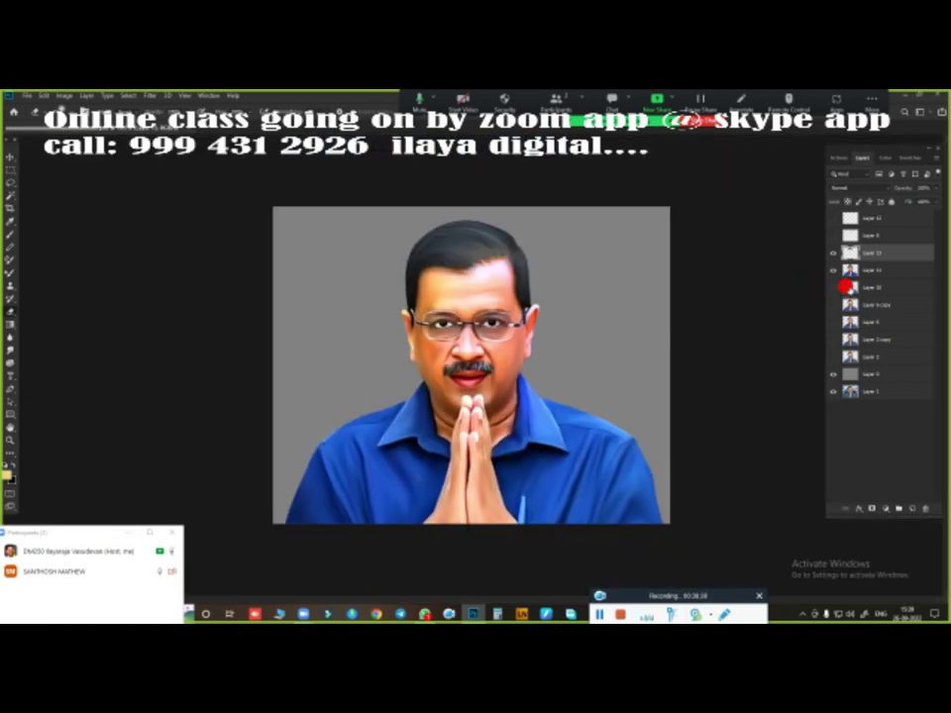
key("ctrl+plus")
key("ctrl+plus")
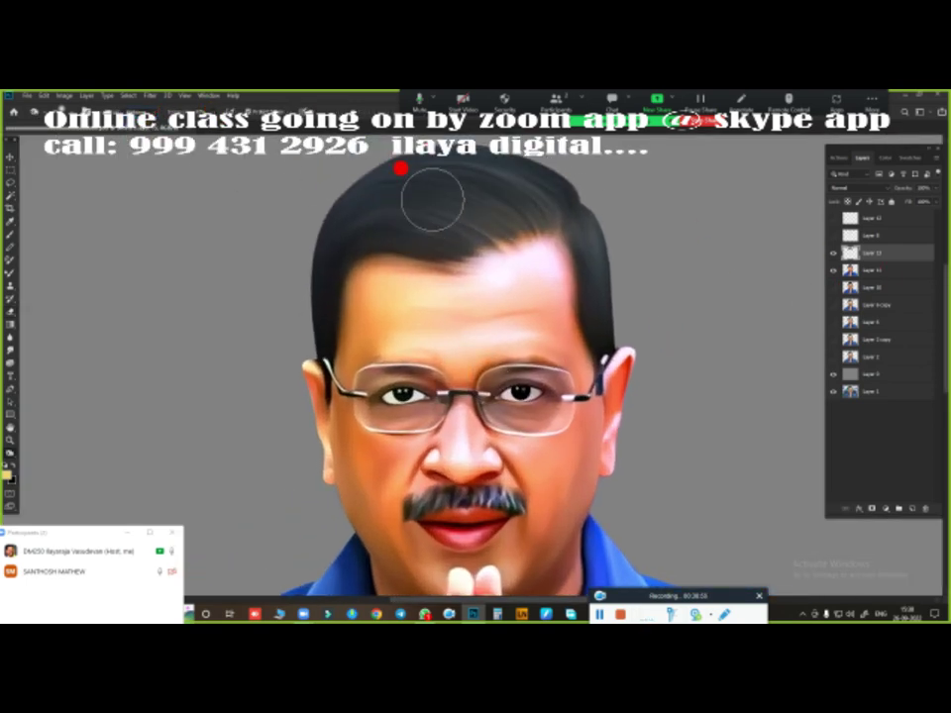
Step: Show the hair-highlight layers, toggling one to compare the glossy strands
left_click_drag(832, 218, 832, 234)
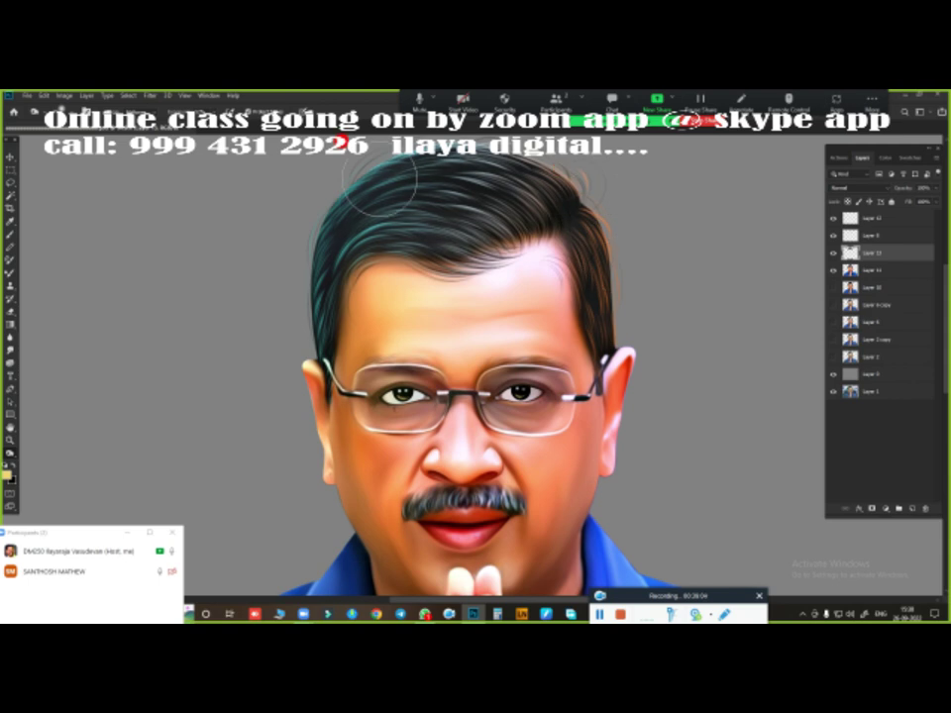
left_click(832, 252)
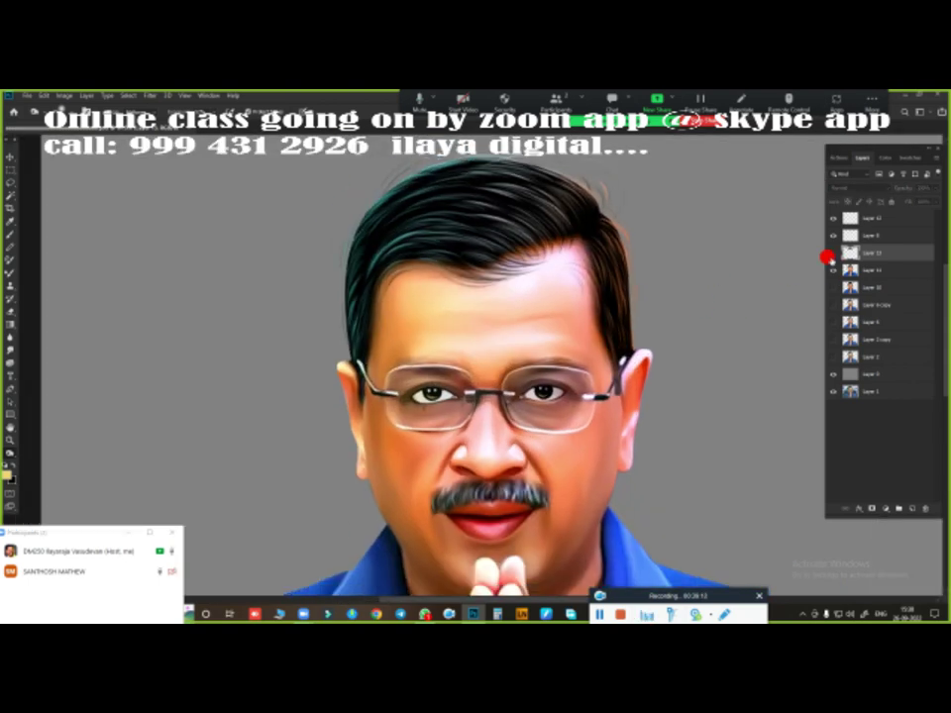
left_click(832, 253)
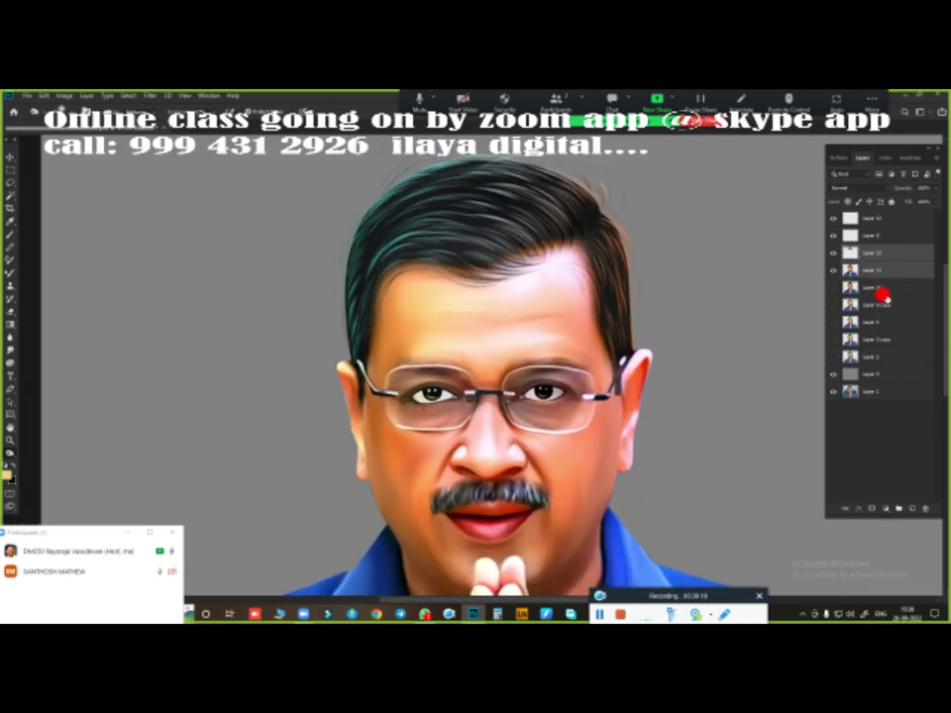
scroll(690, 286, "down", 2)
scroll(685, 327, "down", 1)
scroll(679, 328, "down", 1)
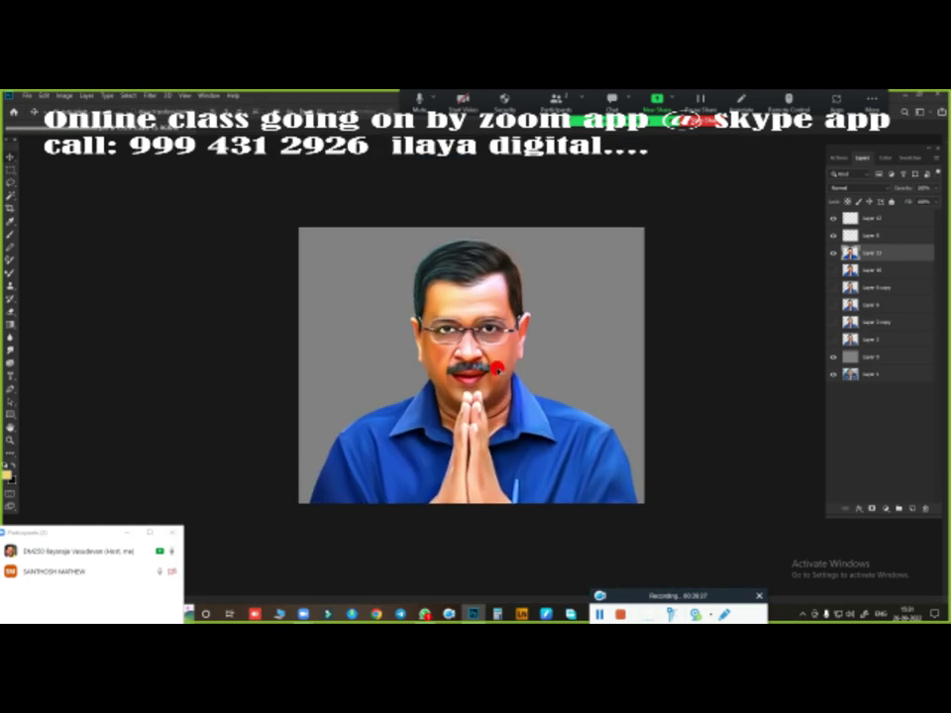
Step: Resize the portrait to larger pixel dimensions via Image Size and fit it in the view
key("ctrl+alt+i")
left_click(293, 343)
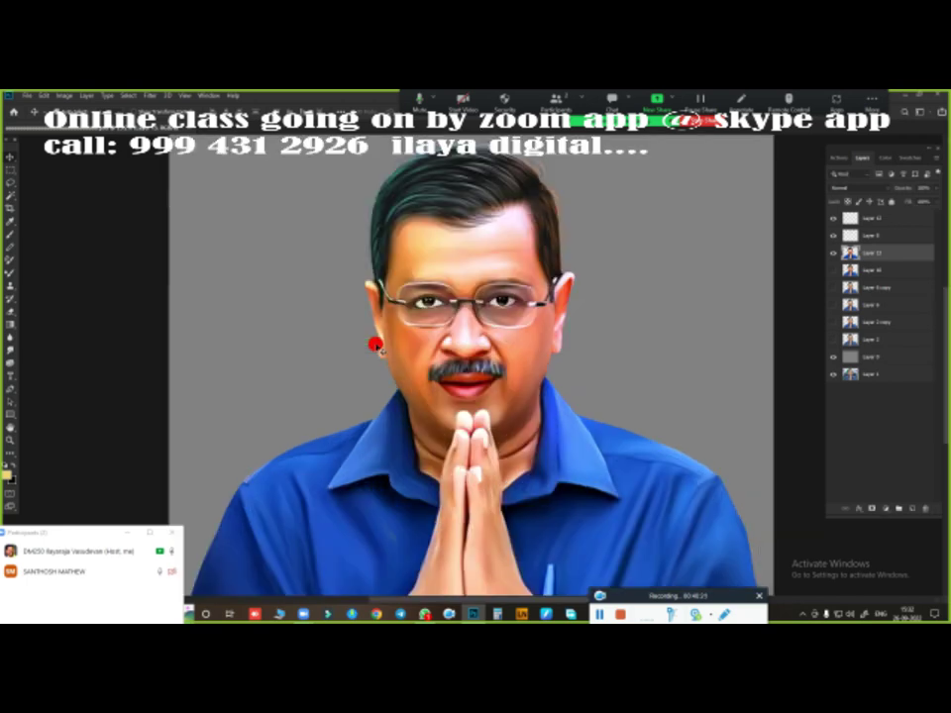
key("ctrl+minus")
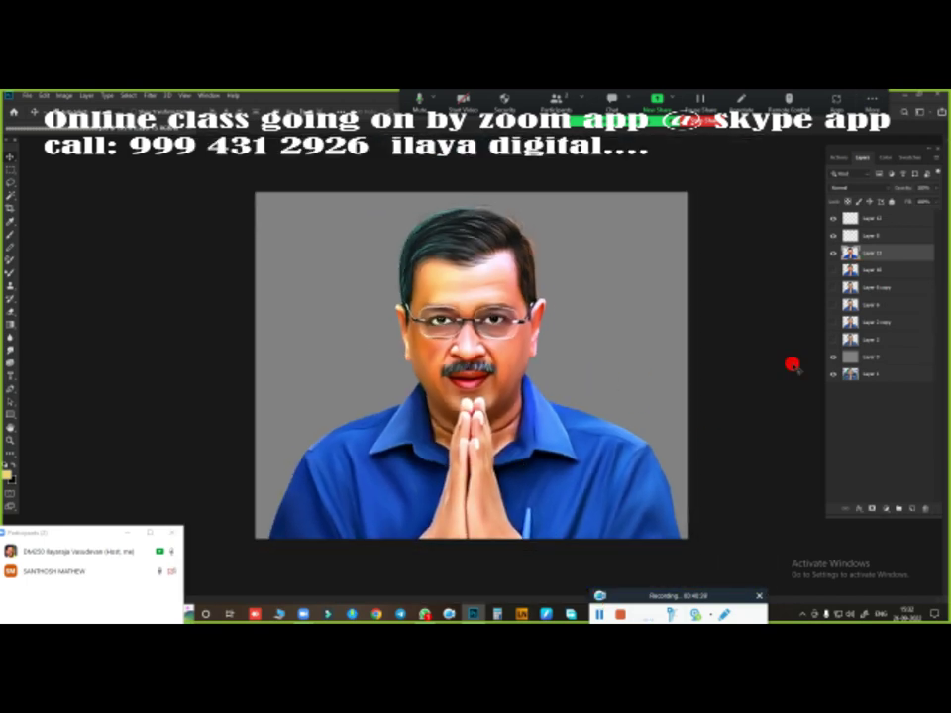
Step: Group the painted layers into Group 1, expand it, and duplicate the group
left_click(875, 319, "shift")
key("ctrl+g")
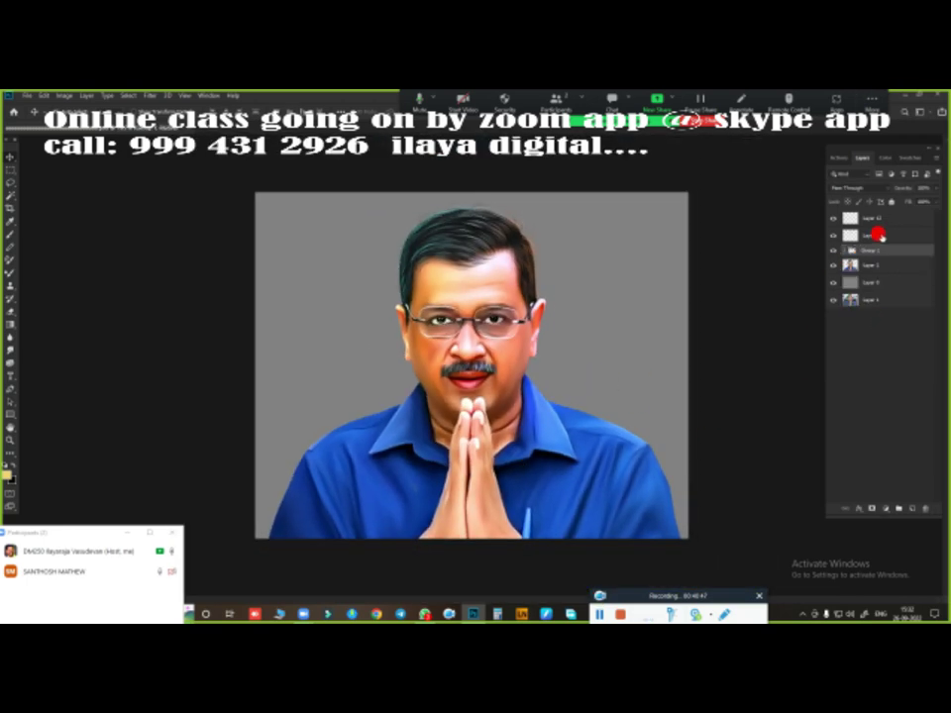
left_click(851, 249)
left_click(841, 249)
key("ctrl+j")
Step: Nest the layers into Group 2, inspect the contents, then ungroup Group 2 and Group 1
key("ctrl+g")
left_click(830, 214)
left_click(830, 214)
left_click(851, 262)
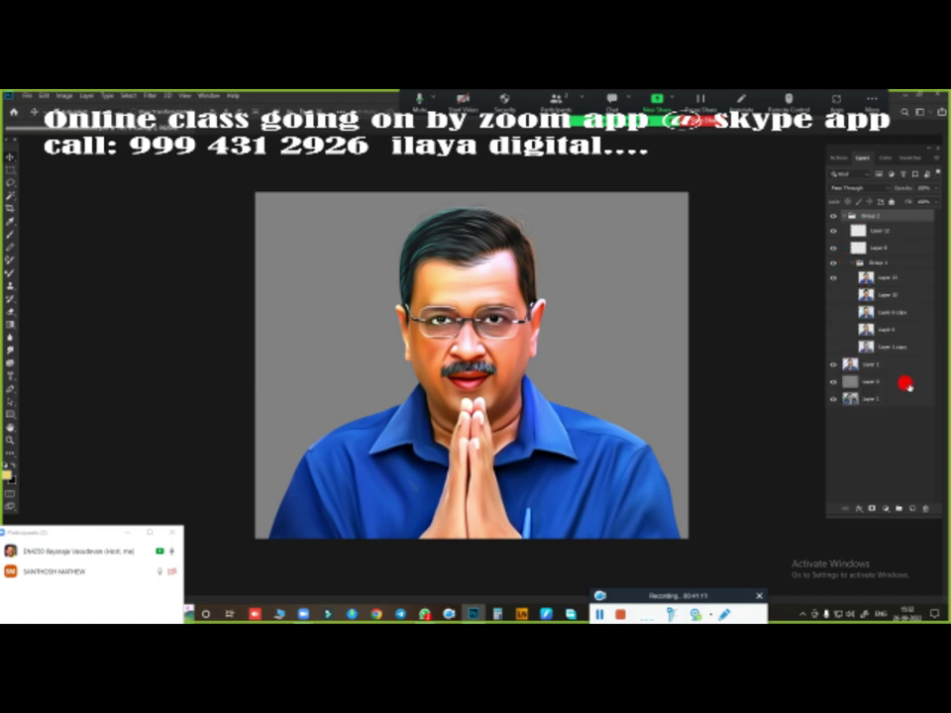
left_click(893, 256)
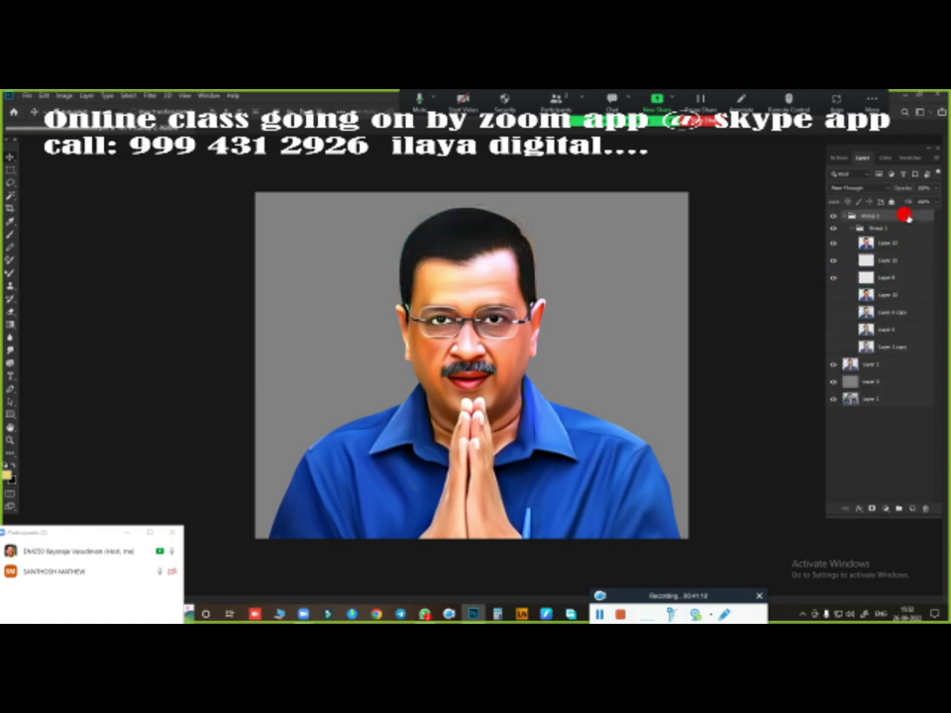
left_click(903, 214)
key("ctrl+shift+g")
key("ctrl+shift+g")
Step: Regroup the top layer through Layer 2 copy into Group 1 and hide it
left_click(871, 217)
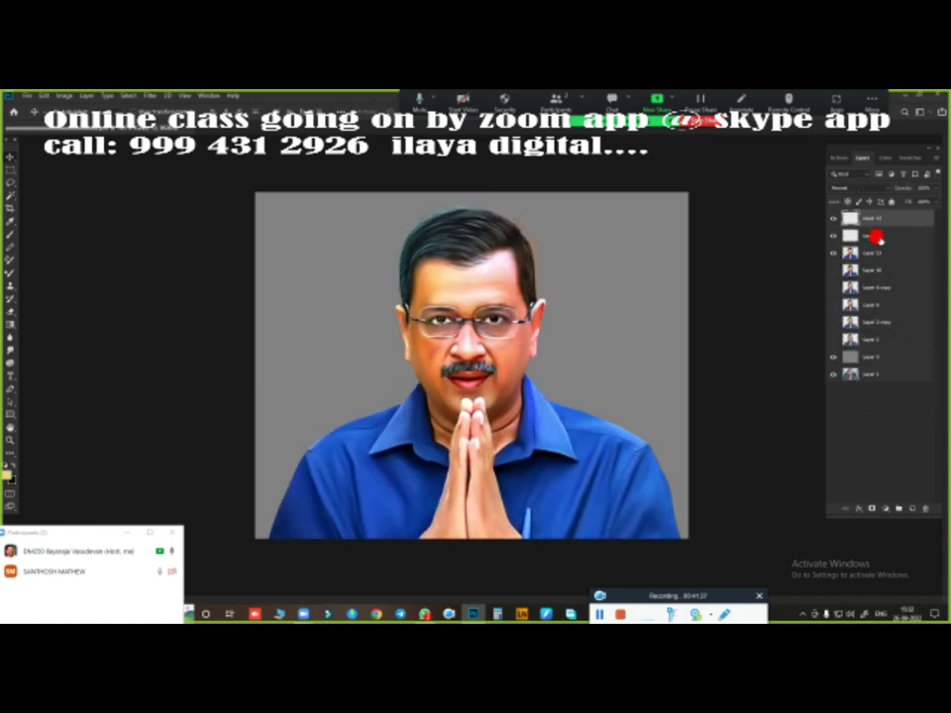
left_click(875, 321, "shift")
key("ctrl+g")
left_click(832, 215)
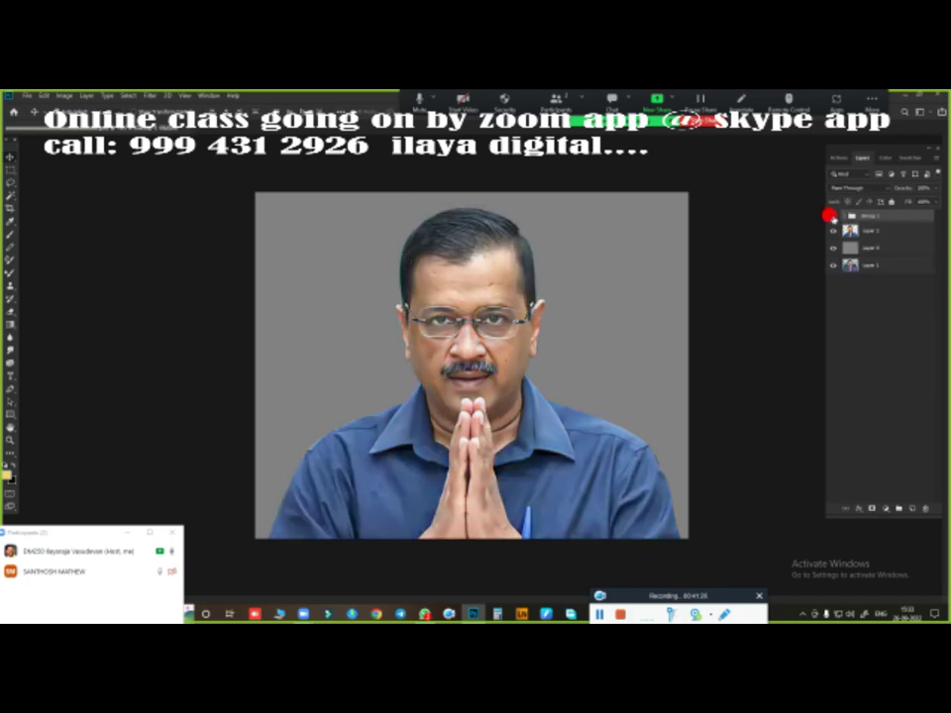
Step: Open the green background image from the backgrounds folder
left_click(26, 96)
left_click(45, 183)
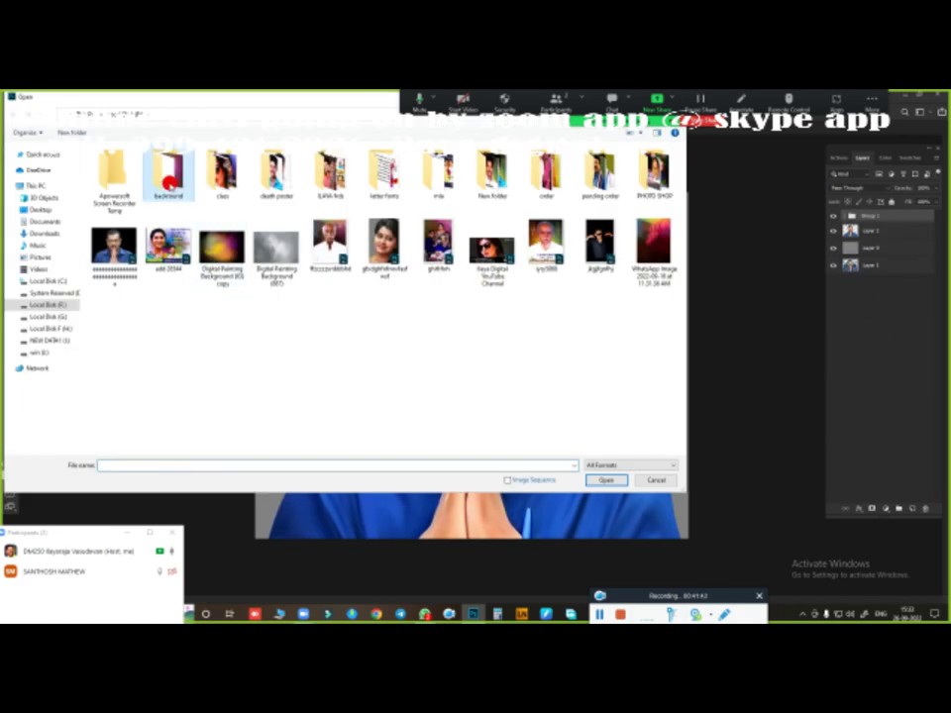
double_click(169, 170)
scroll(477, 388, "down", 5)
left_click(184, 418)
left_click(605, 478)
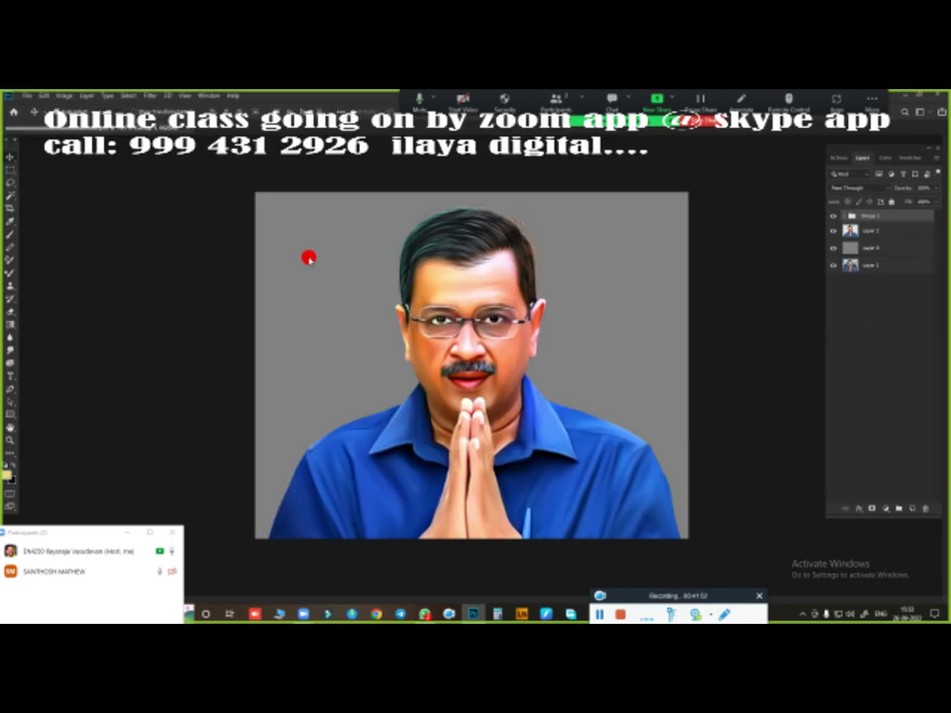
Step: Bring the green image into the portrait, stretch it over the canvas, and move it below the portrait
left_click_drag(448, 316, 368, 324)
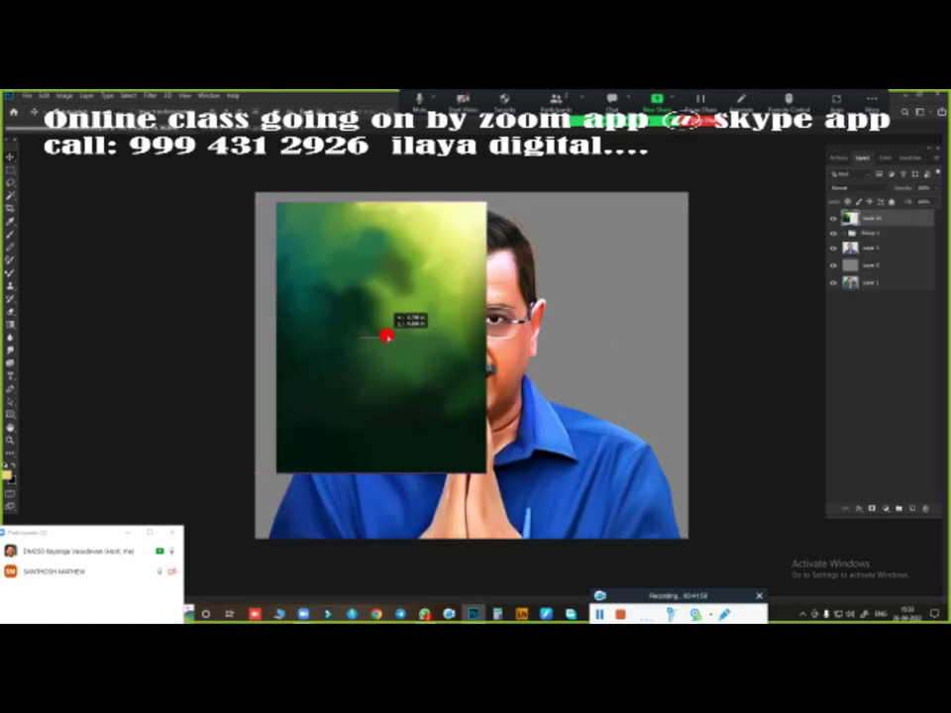
key("ctrl+t")
mouse_move(462, 462)
left_mouse_down()
mouse_move(632, 488)
mouse_move(684, 533)
left_mouse_up()
key("Return")
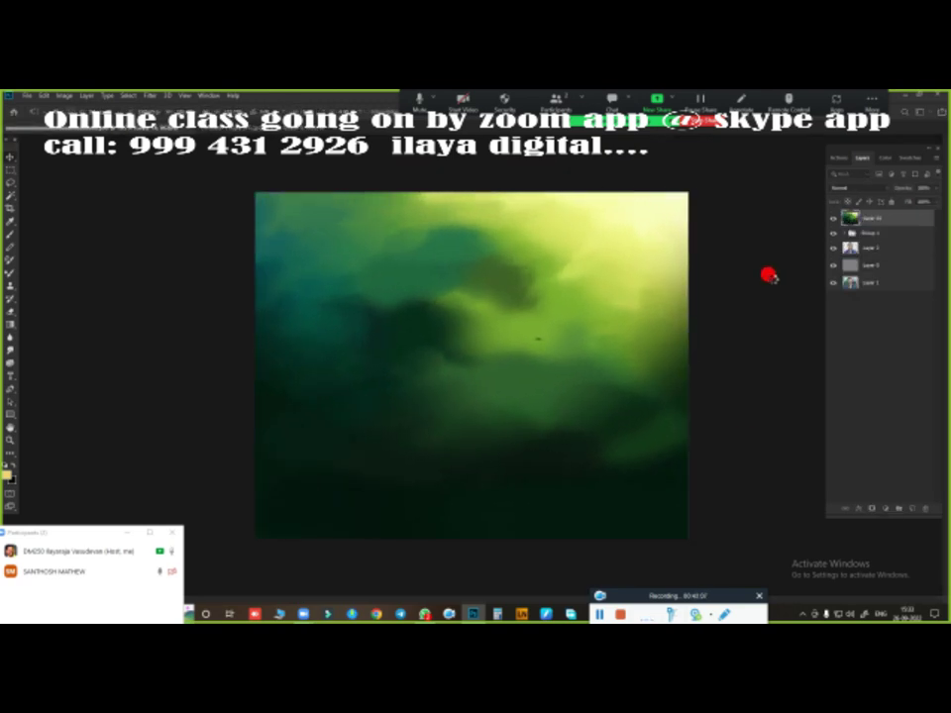
mouse_move(872, 217)
left_mouse_down()
mouse_move(898, 271)
mouse_move(879, 264)
left_mouse_up()
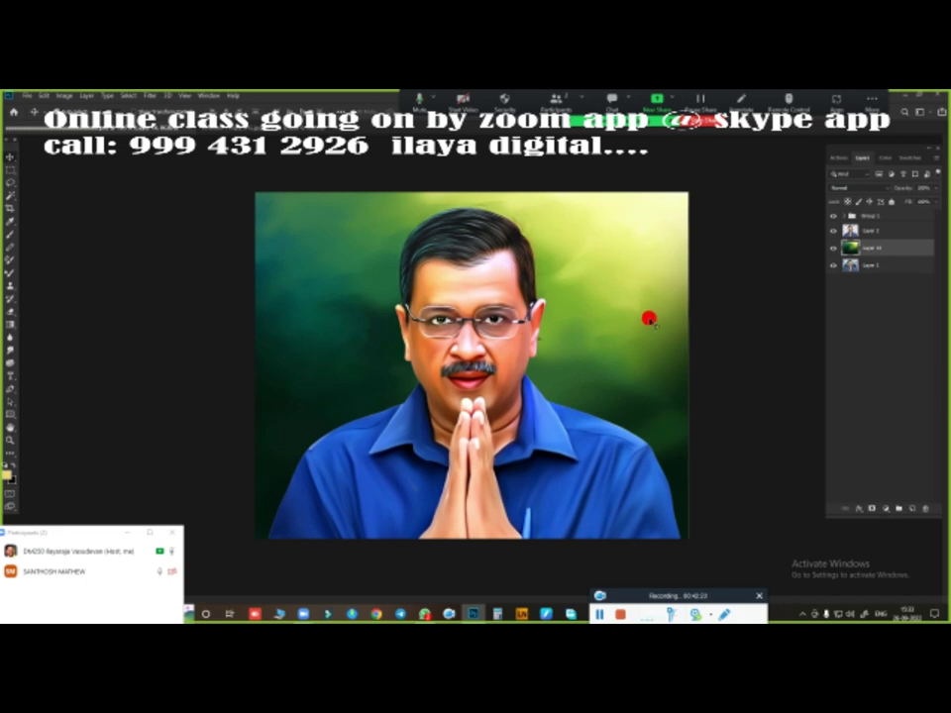
Step: Try a pink hue shift on the background, cancel it, and recheck the layer's visibility
key("ctrl+u")
left_click_drag(740, 296, 792, 138)
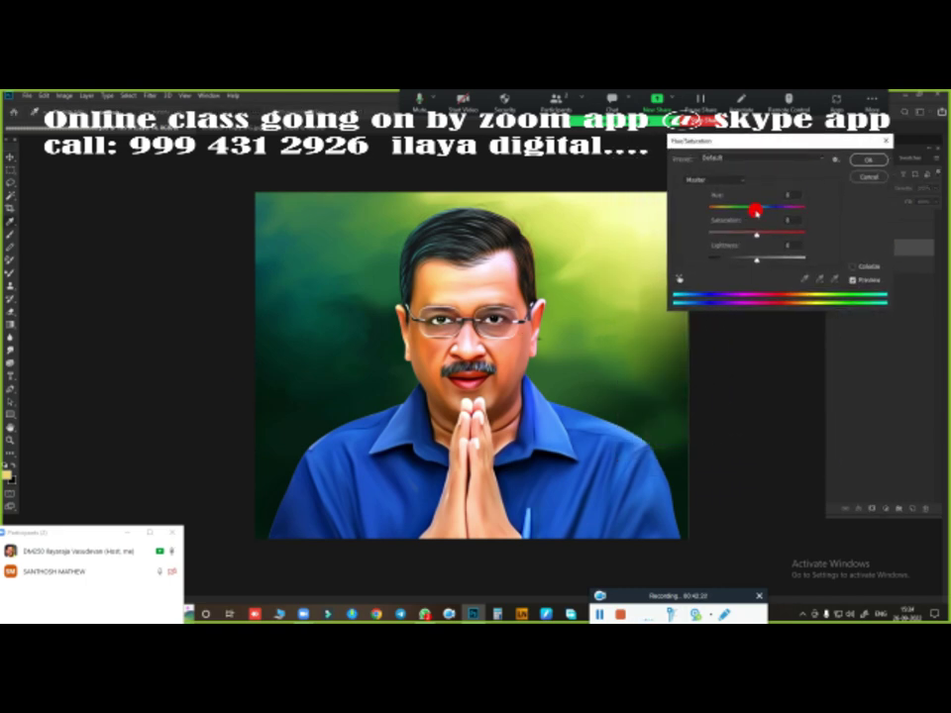
left_click_drag(757, 207, 725, 210)
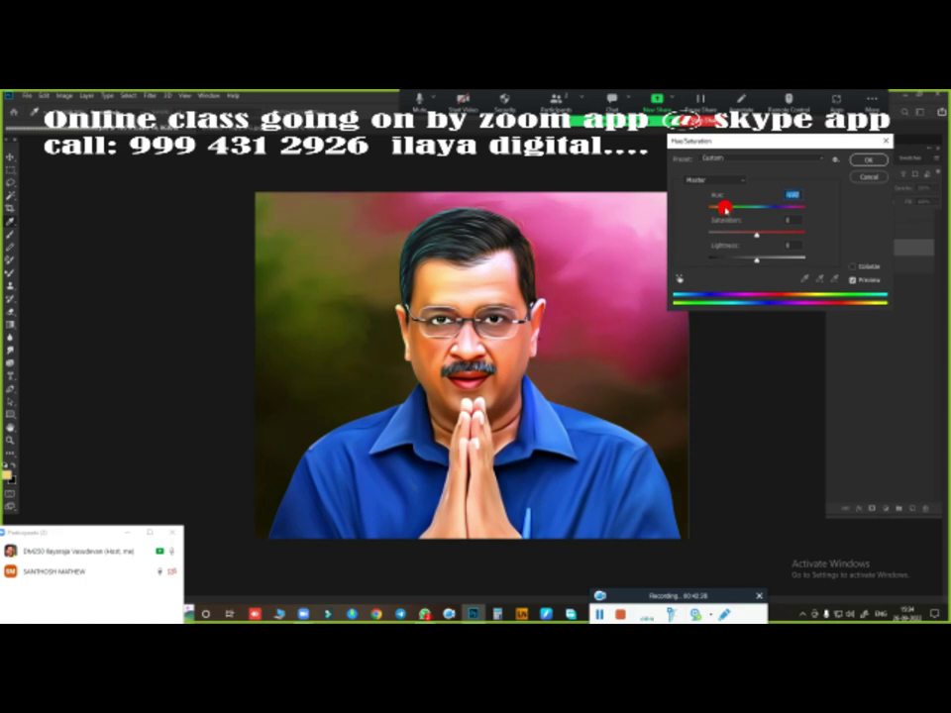
left_click(869, 176)
left_click(830, 248)
left_click(832, 247)
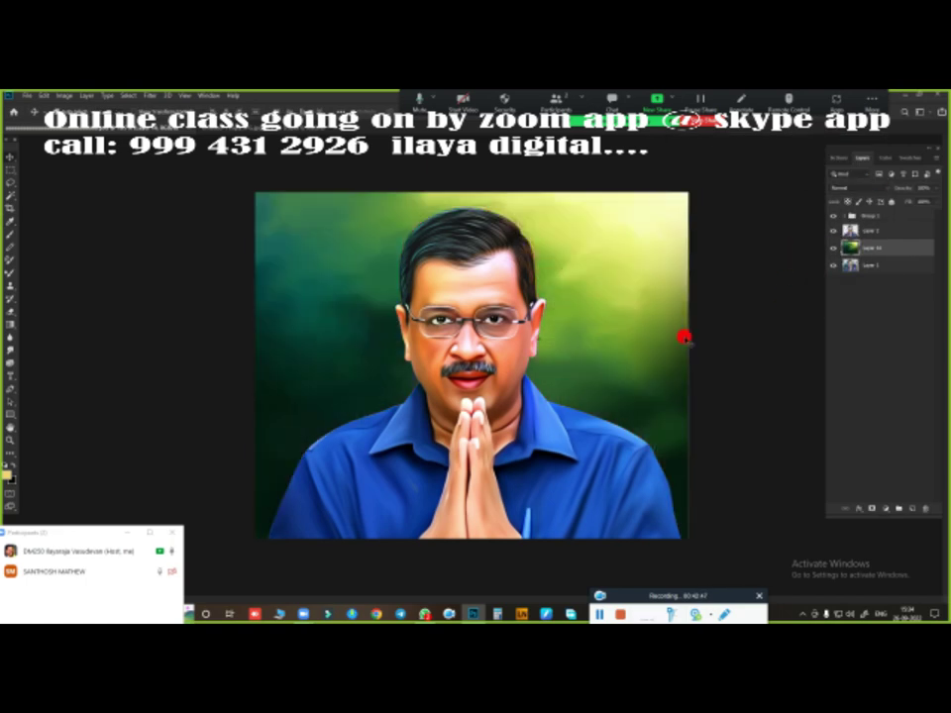
Step: Widen the green background layer to cover the canvas's right edge
key("ctrl+t")
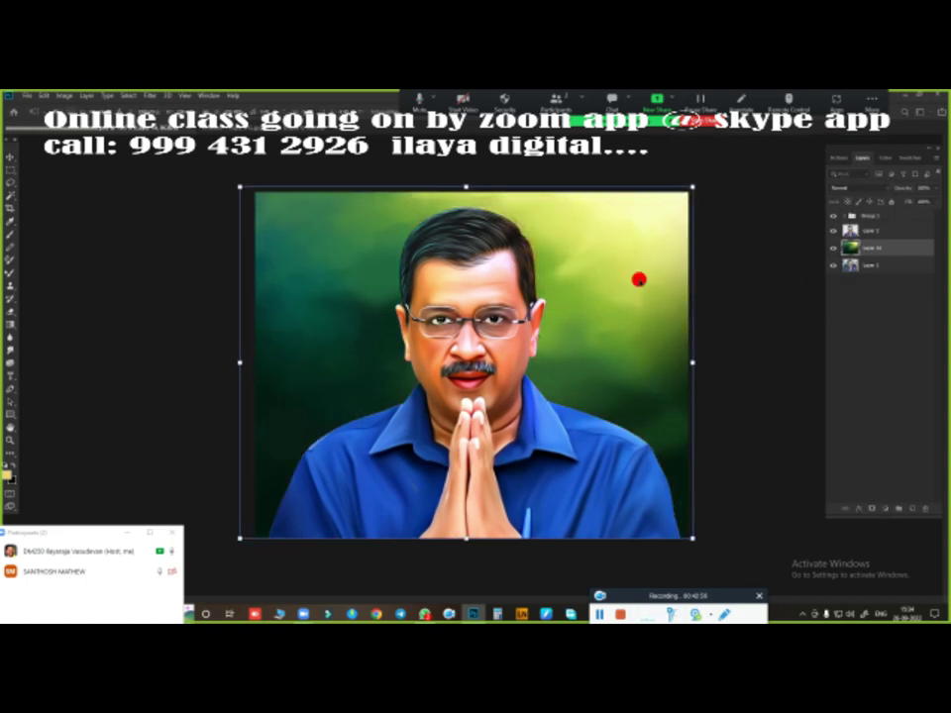
left_click_drag(680, 359, 689, 359)
key("Return")
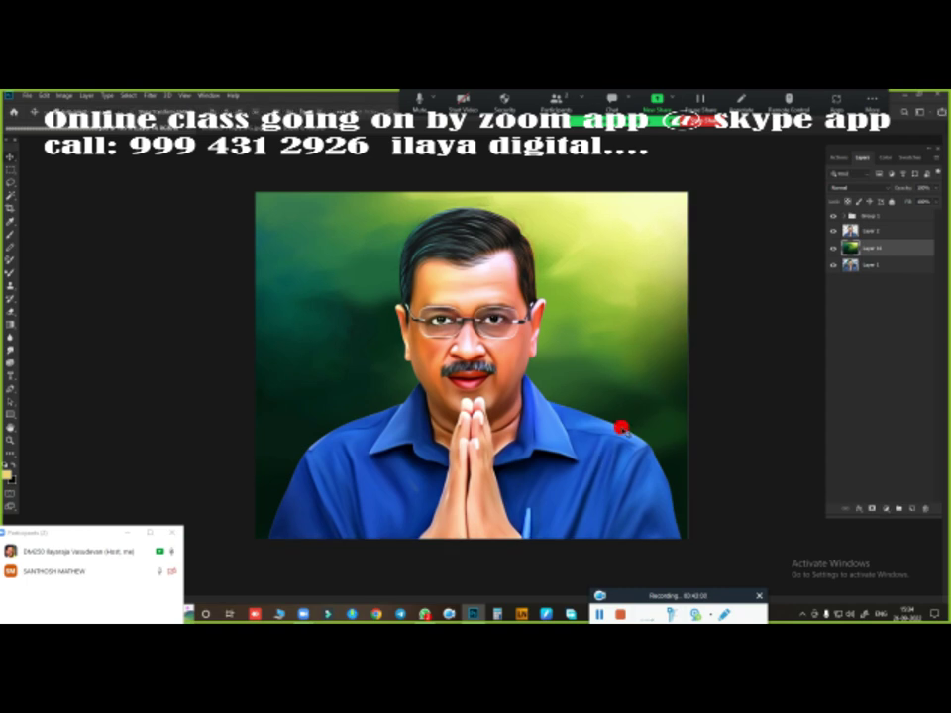
scroll(559, 269, "up", 3)
scroll(698, 278, "down", 3)
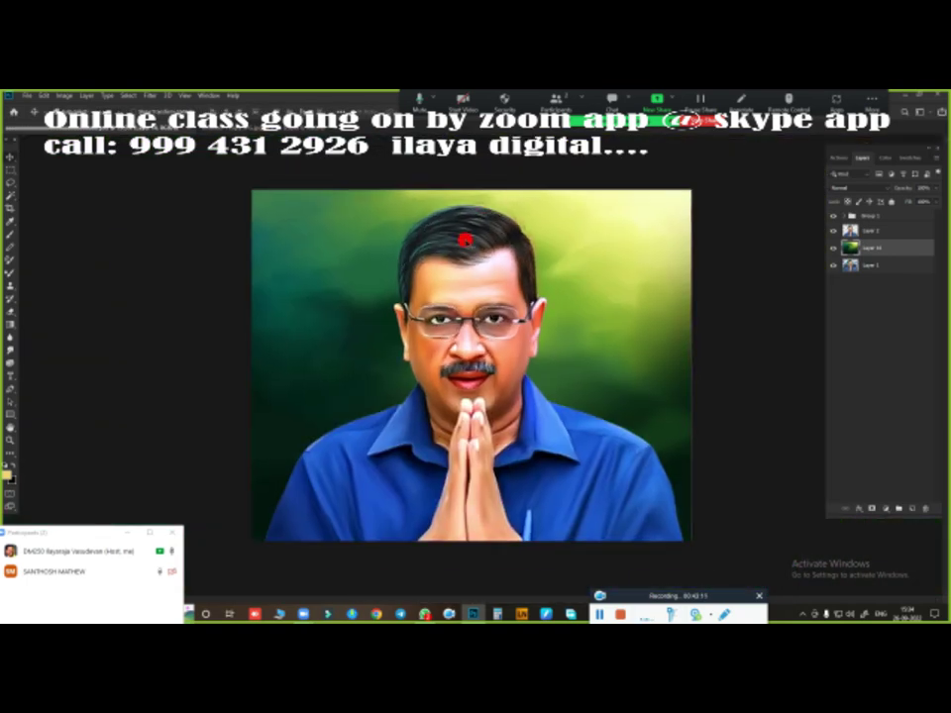
Step: Shift the background hue to pink and olive, then select the canvas and choose a border colour
key("ctrl+u")
key("Return")
key("ctrl+u")
left_click_drag(760, 212, 722, 212)
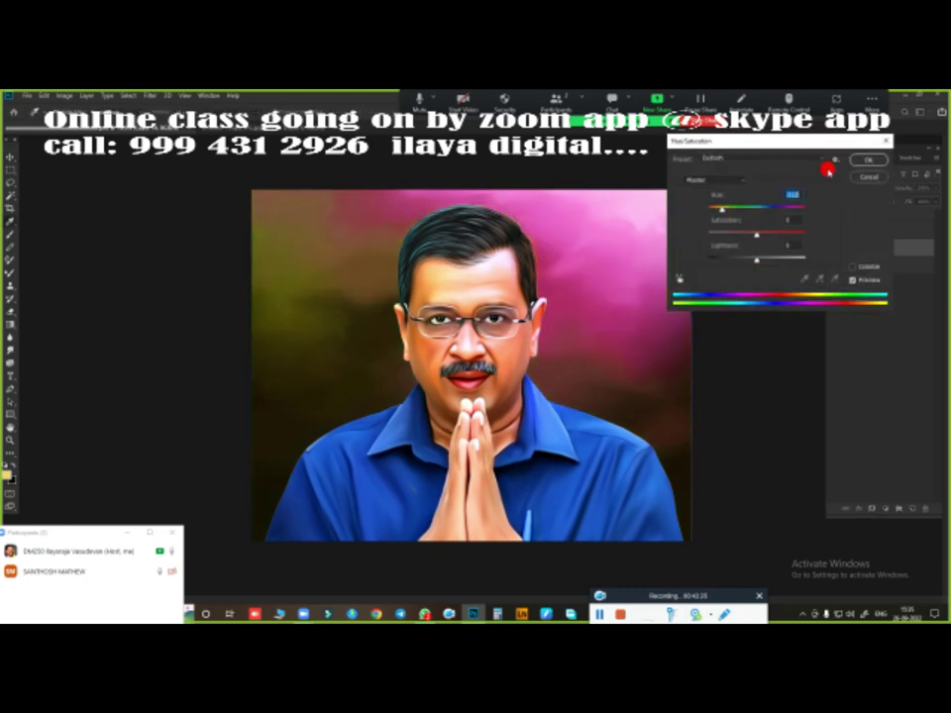
left_click(867, 160)
key("ctrl+a")
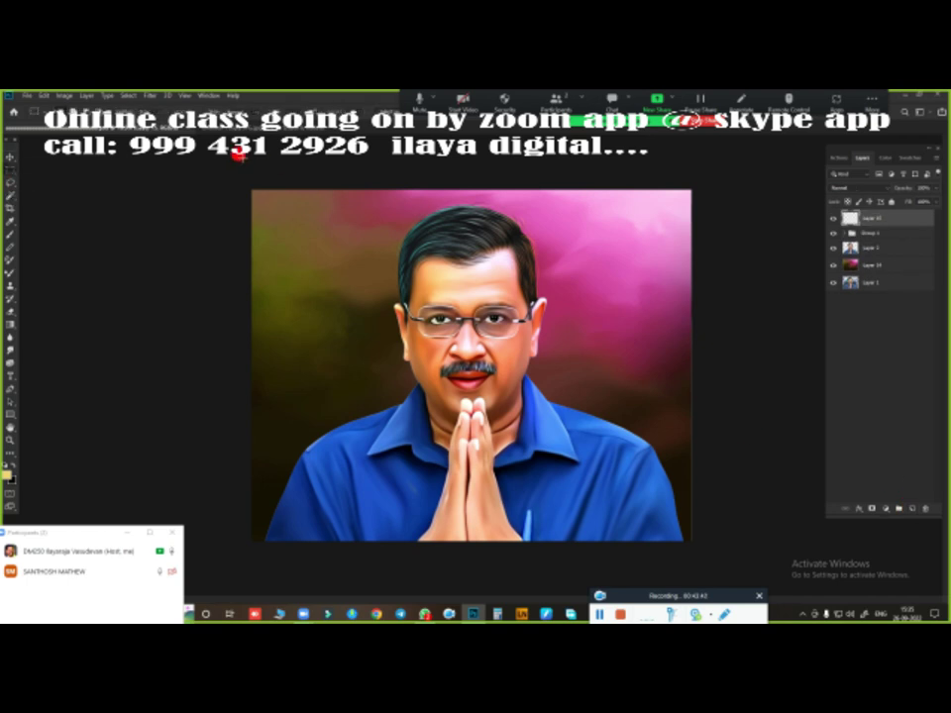
left_click(442, 242)
Step: Apply a light canvas border and stamp the logo brush on the portrait's left side
key("Return")
key("Return")
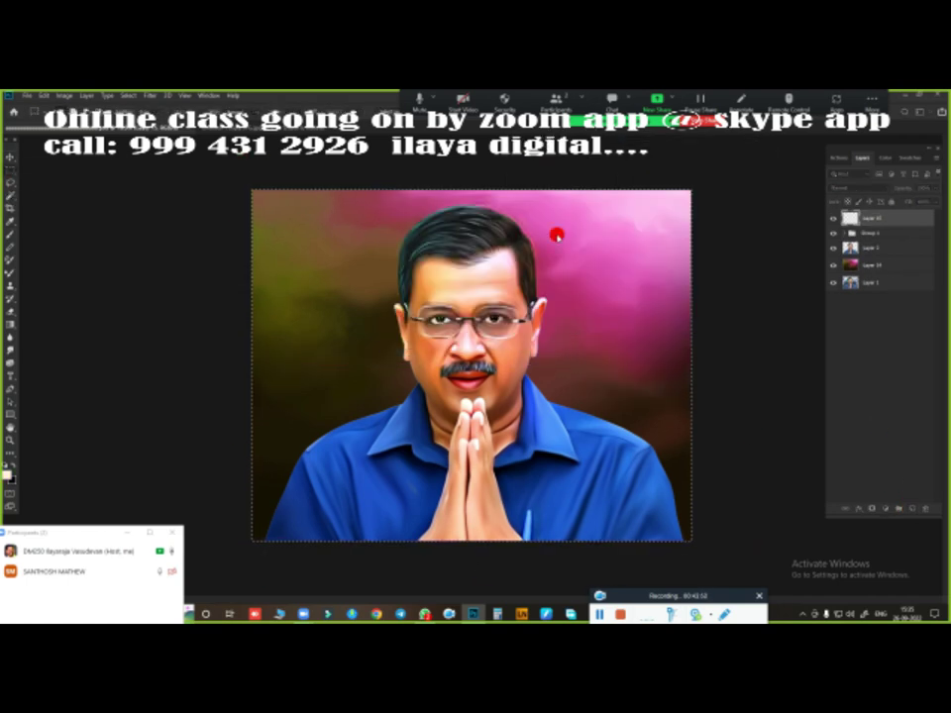
right_click(666, 445)
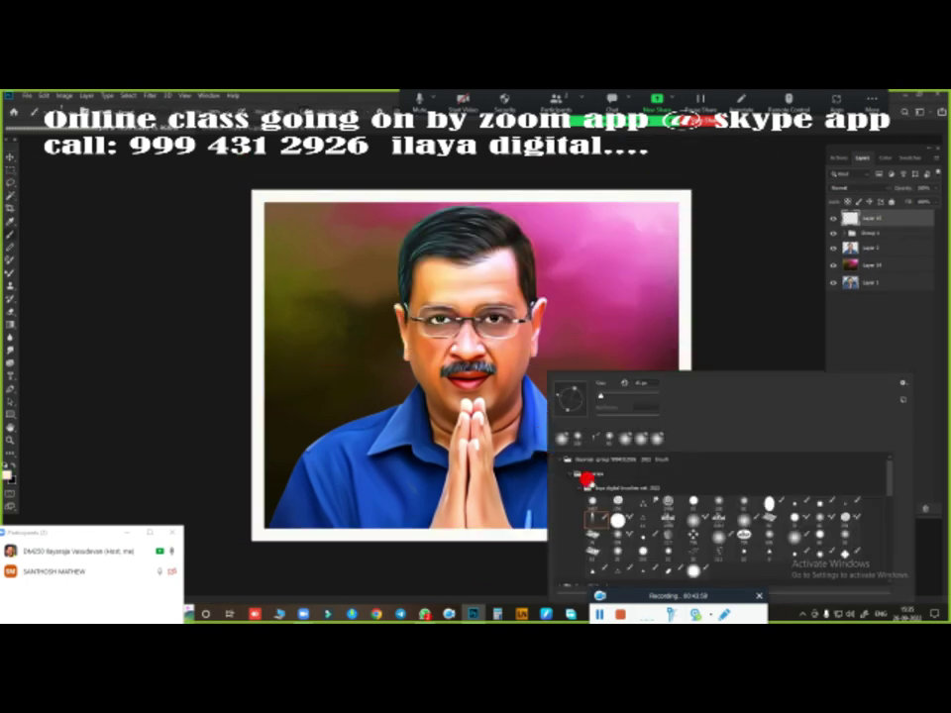
left_click(898, 508)
right_click(495, 374)
key("Escape")
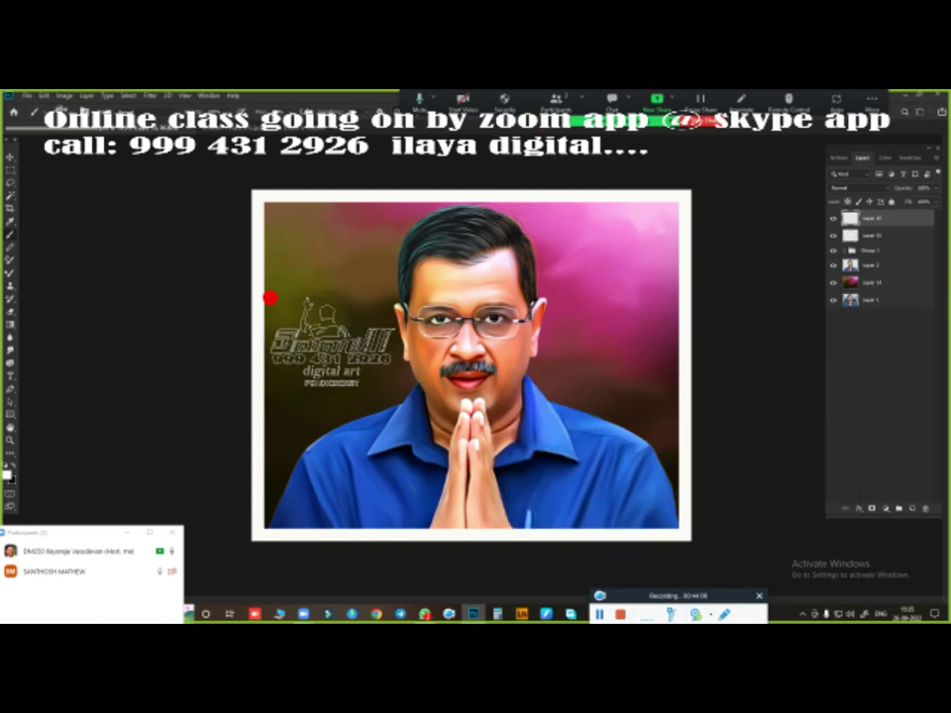
left_click_drag(315, 273, 592, 541)
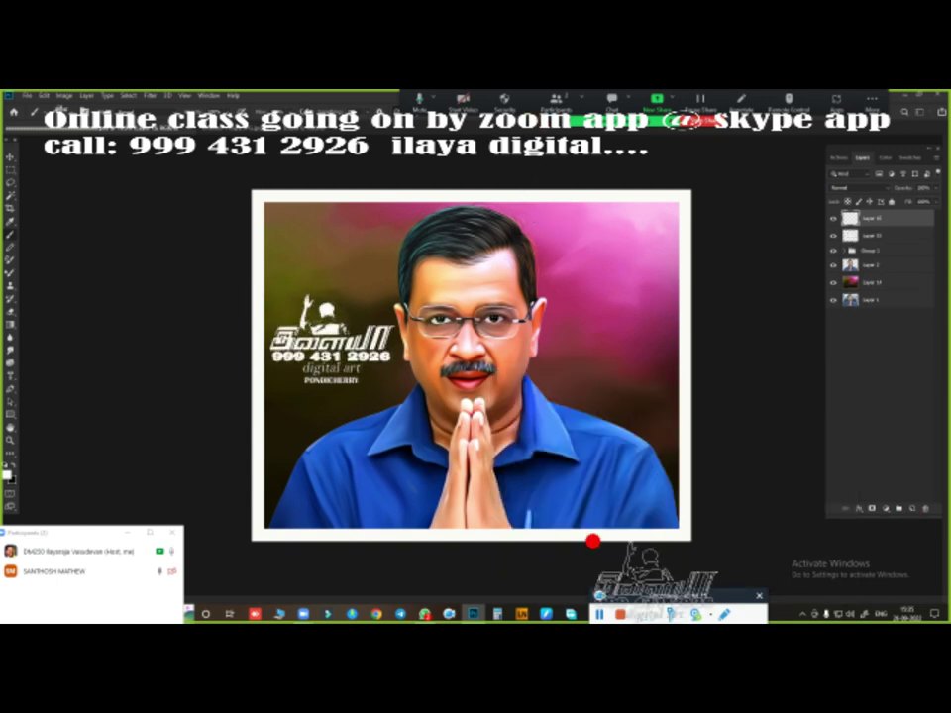
Step: Stamp a second logo on the right side, then undo it
right_click(466, 366)
key("Escape")
left_click(607, 341)
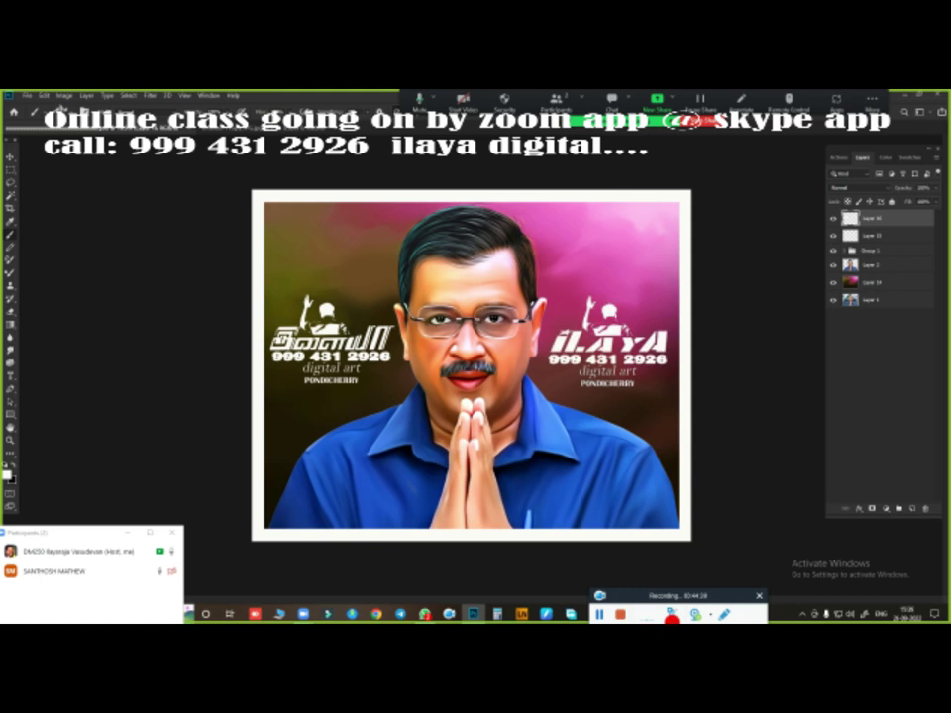
key("ctrl+z")
Step: Attempt Save As, dismiss the error message, and cancel the save dialog
key("ctrl+shift+s")
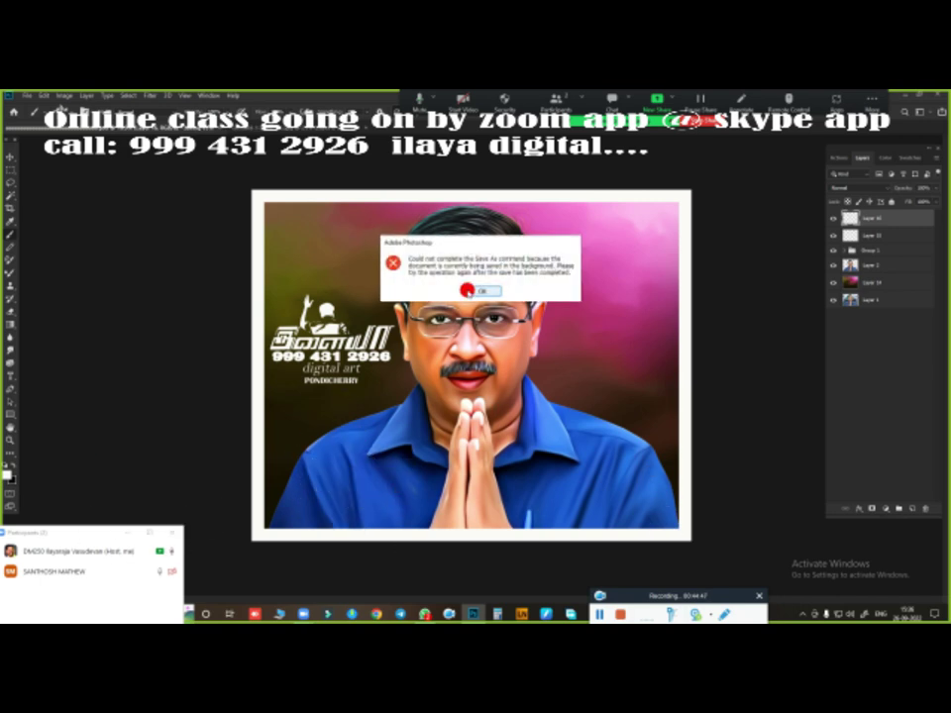
left_click(466, 290)
key("ctrl+shift+s")
left_click(604, 535)
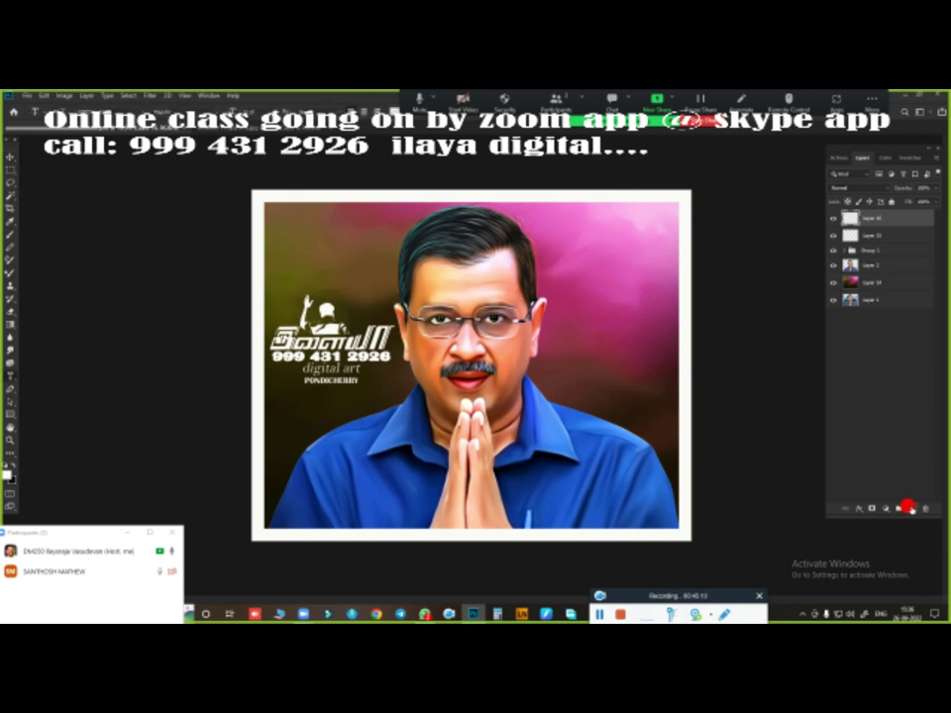
Step: Add the artist's name as text in Showcard Gothic above the portrait
left_click(290, 240)
left_click(128, 101)
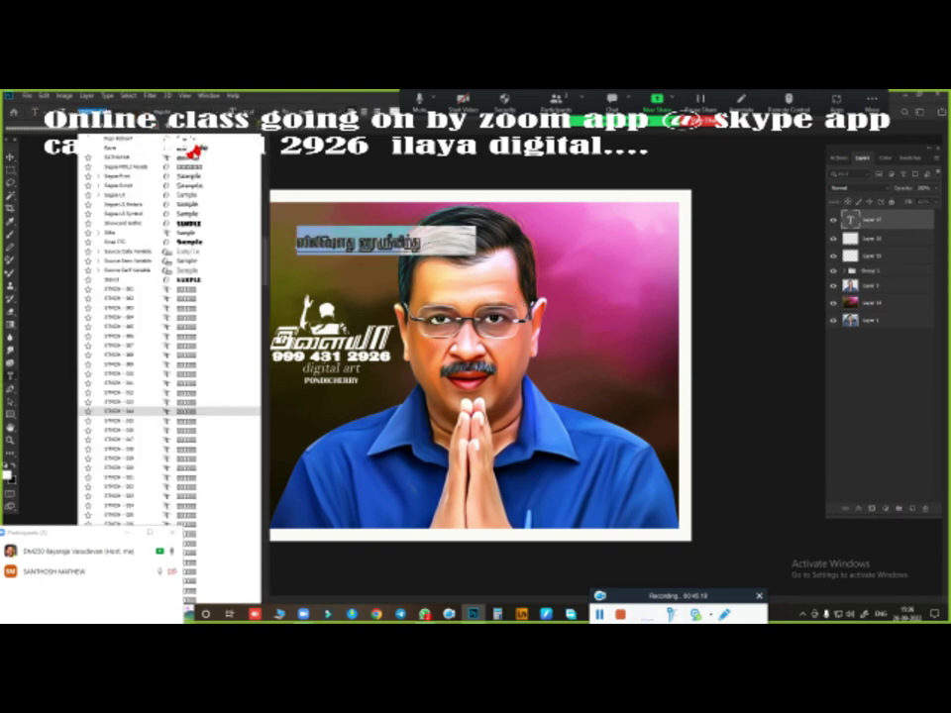
left_click(198, 222)
left_click(298, 239)
type("SANTHOSHLOREM IPSUM")
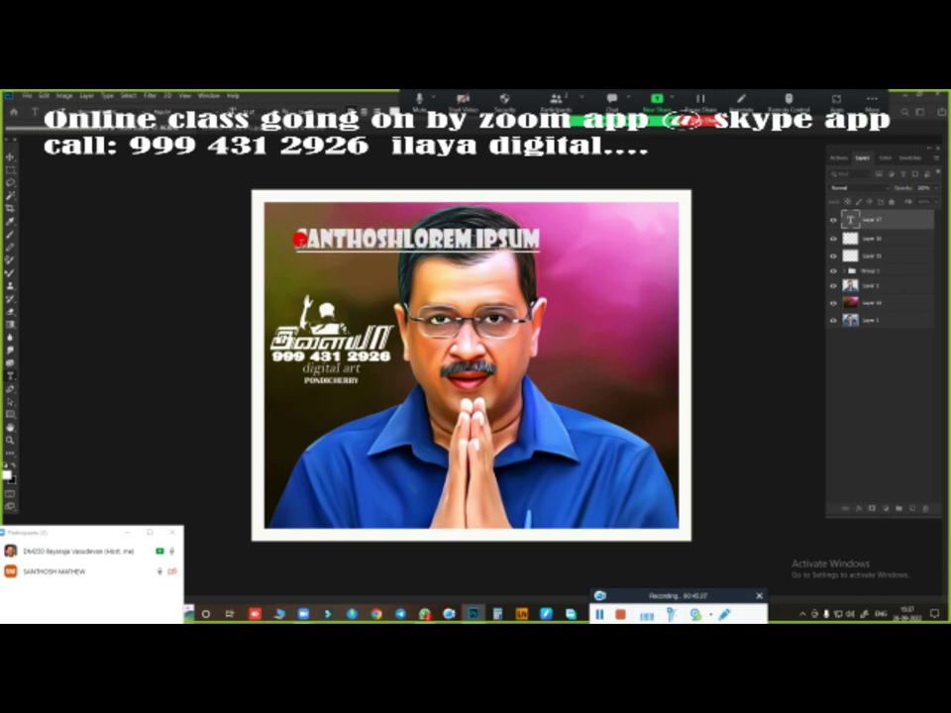
key("Delete")
key("Delete")
key("Delete")
key("Delete")
key("Delete")
key("Delete")
key("Delete")
key("Delete")
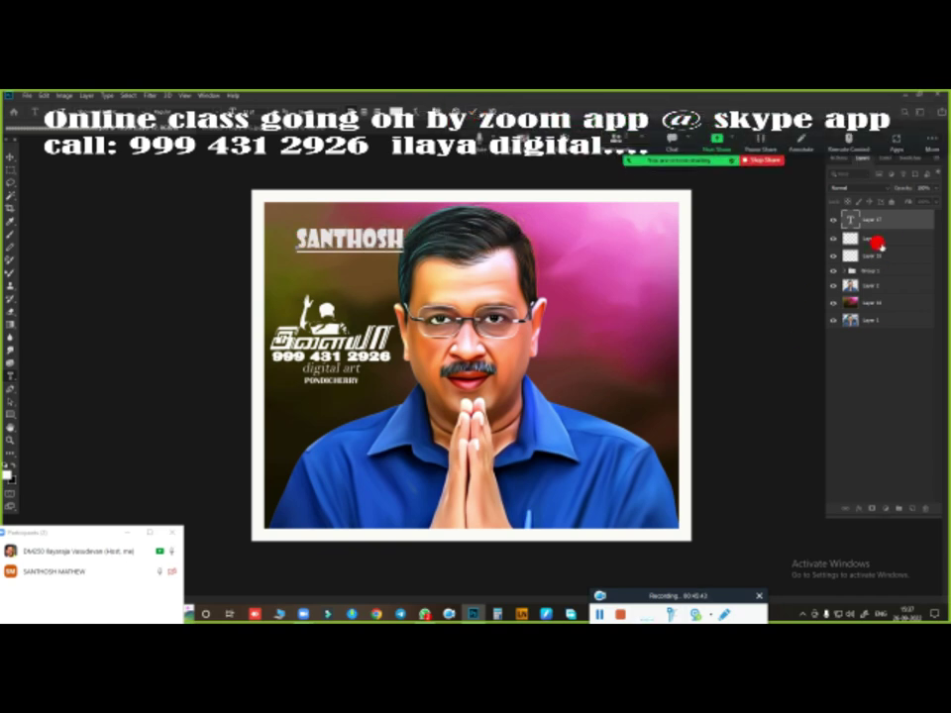
Step: Fill Layer 16 with grey and darken it to solid black with Hue/Saturation
key("shift+F5")
key("Return")
key("ctrl+u")
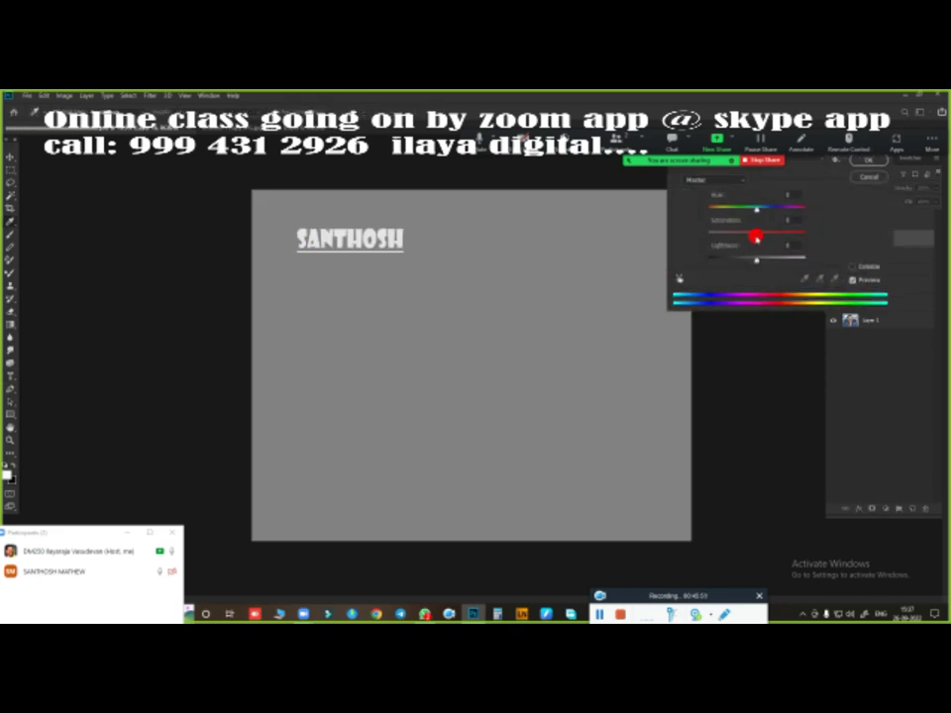
left_click_drag(756, 237, 713, 239)
left_click(862, 163)
left_click(833, 238)
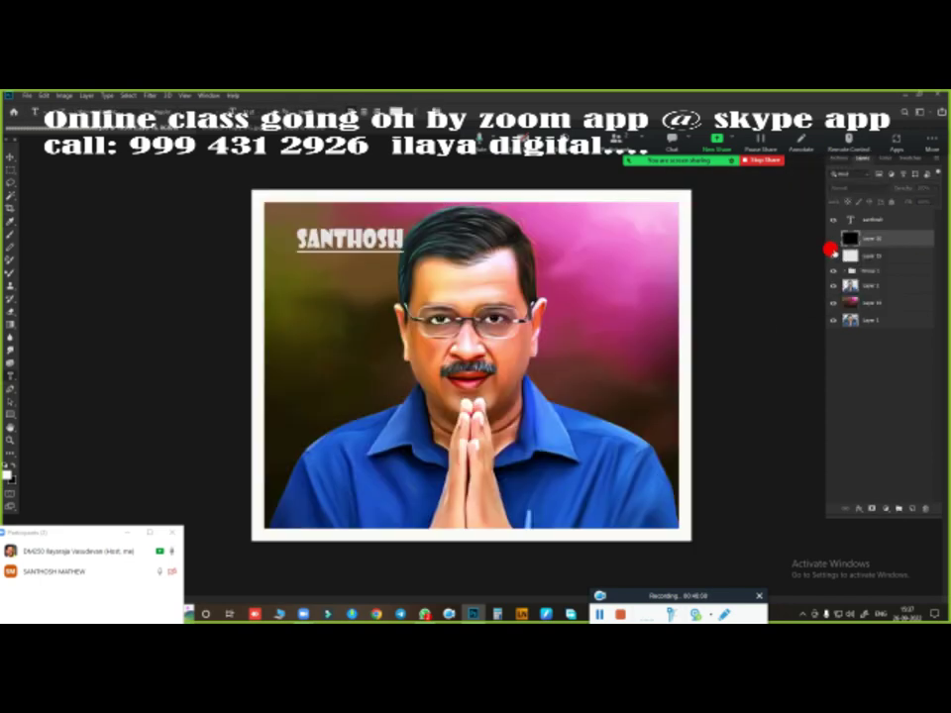
left_click(833, 238)
Step: Move the name to the canvas centre and cancel an accidental extra text layer
left_click_drag(346, 234, 432, 320)
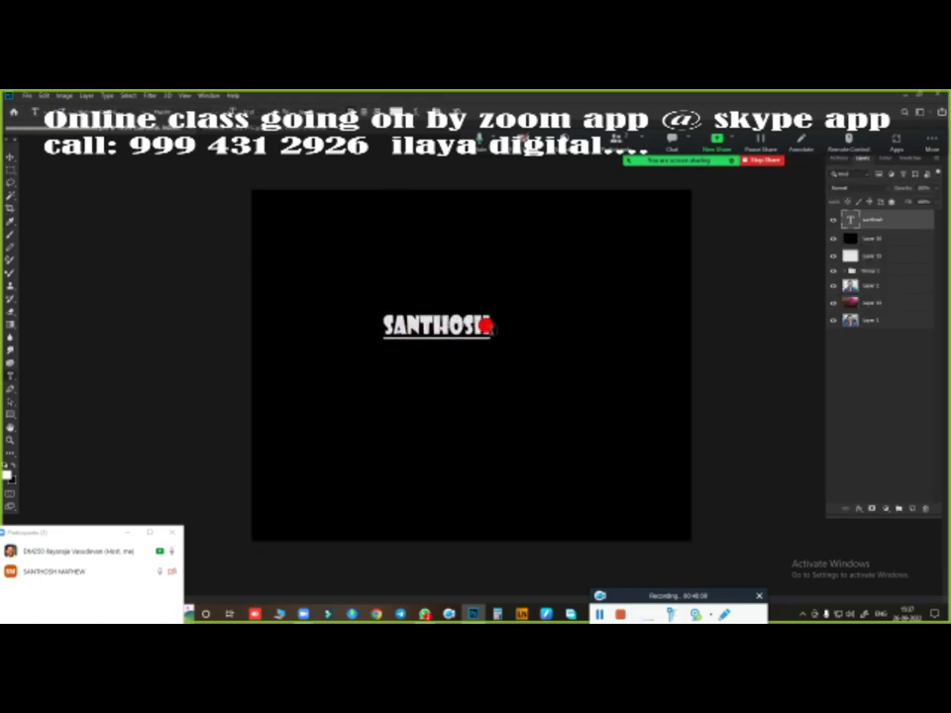
key("t")
left_click(374, 333)
key("Escape")
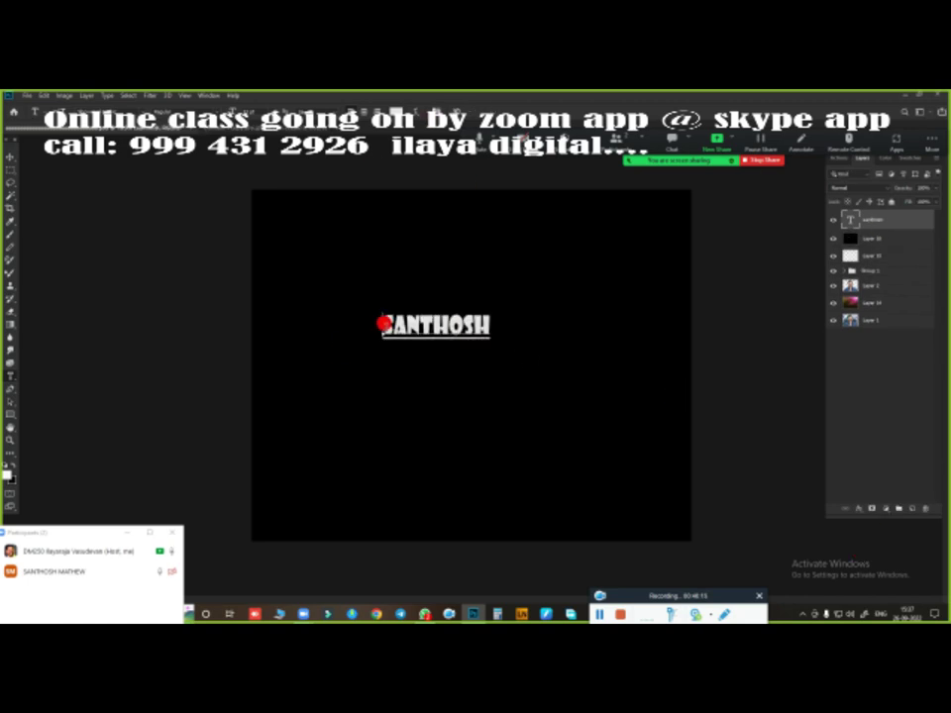
Step: Select all letters of the name and finish changing its font styling
left_click_drag(383, 323, 521, 383)
scroll(124, 107, "down", 1)
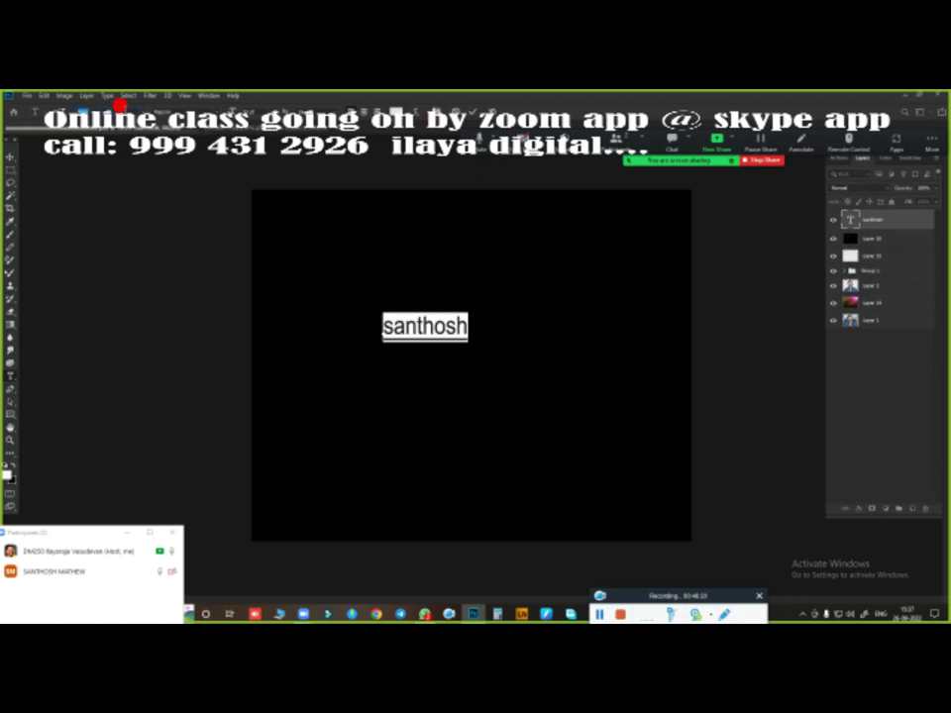
scroll(121, 106, "up", 1)
scroll(119, 105, "down", 1)
scroll(119, 104, "down", 1)
scroll(119, 104, "down", 1)
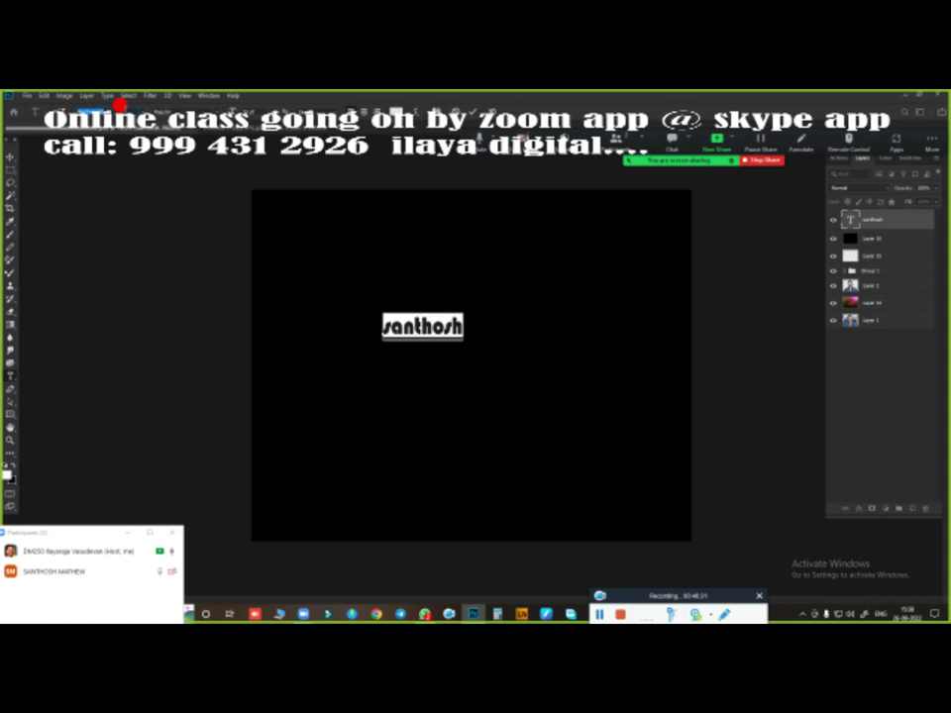
left_click(478, 347)
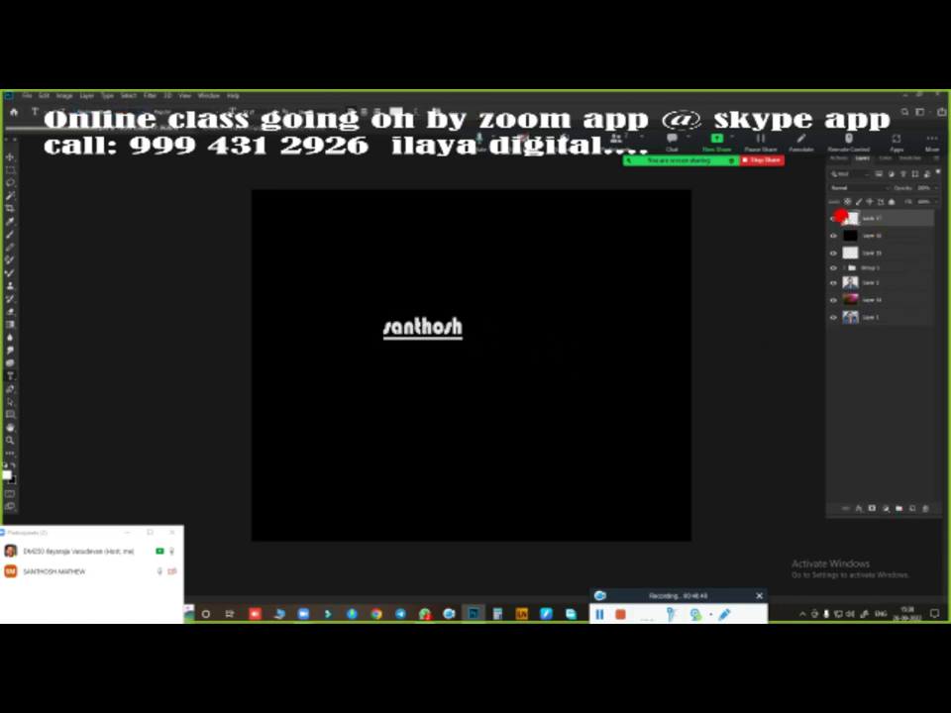
scroll(416, 327, "up", 4)
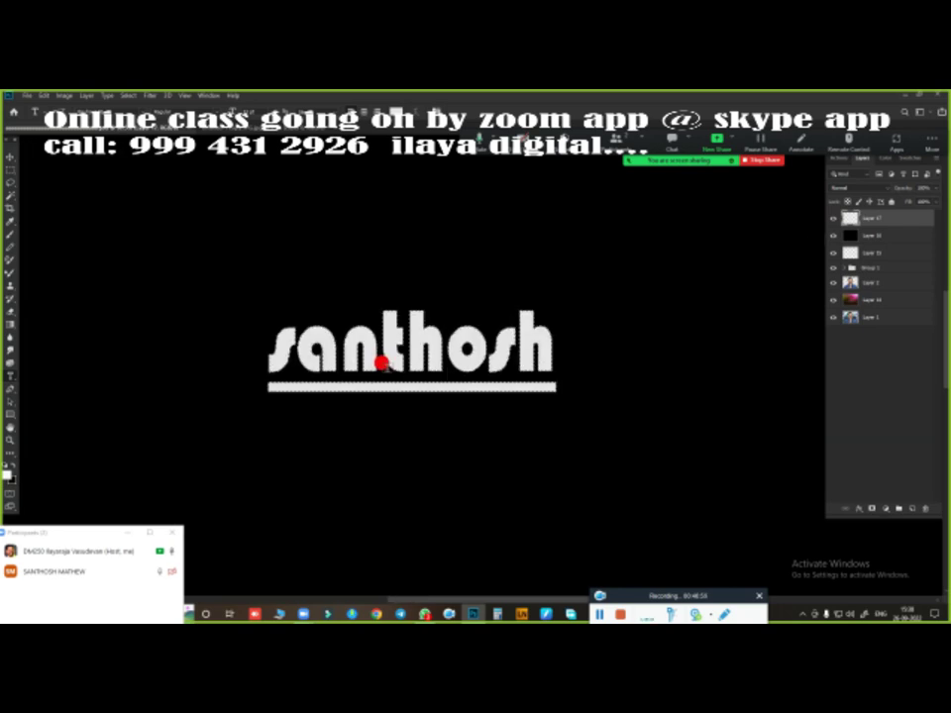
Step: Toggle the black and name layers' visibility to compare against the portrait
left_click(832, 236)
left_click(832, 218)
scroll(604, 340, "down", 3)
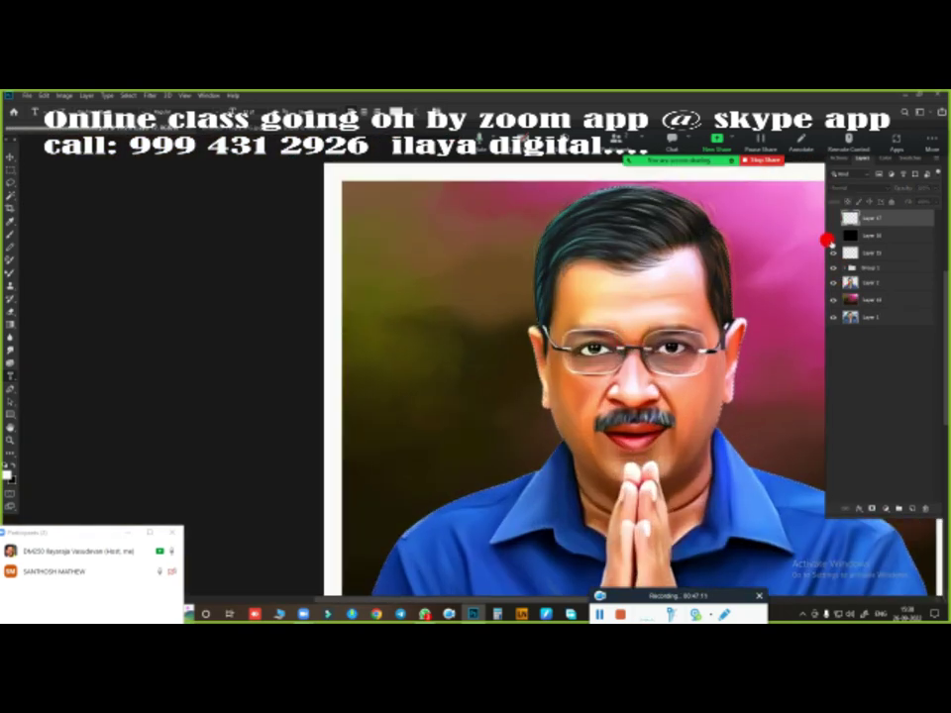
left_click(833, 236)
left_click(832, 218)
left_click(832, 218)
left_click(832, 218)
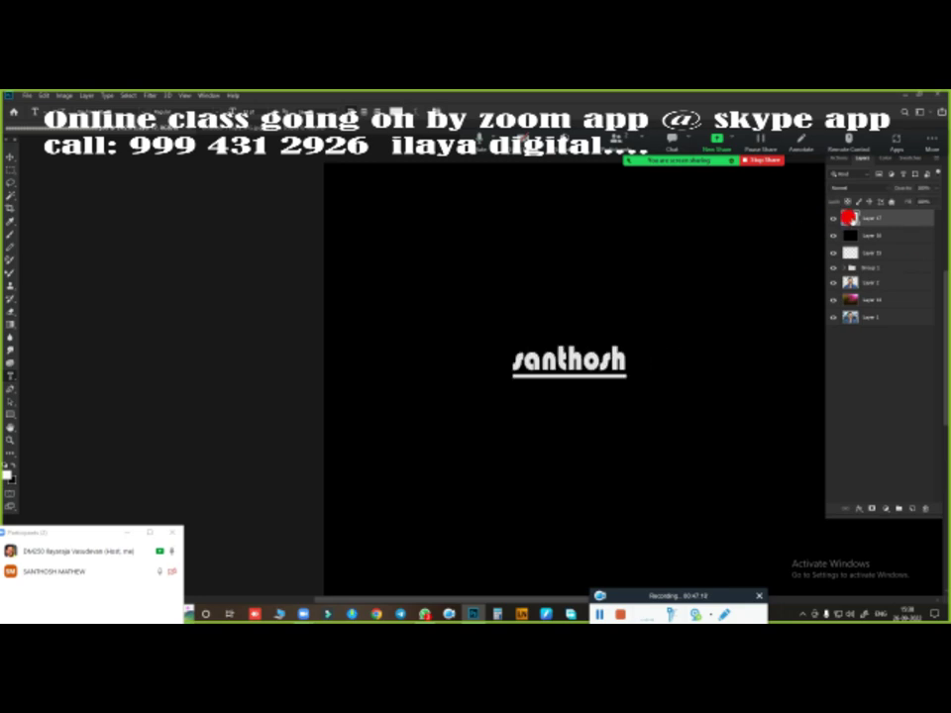
left_click(42, 95)
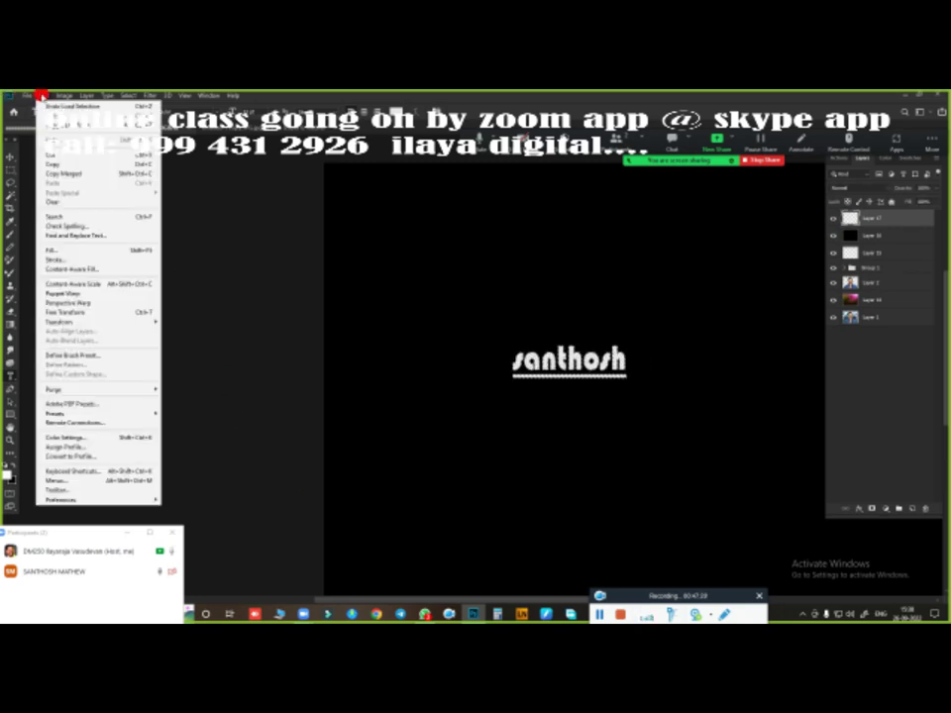
left_click(81, 358)
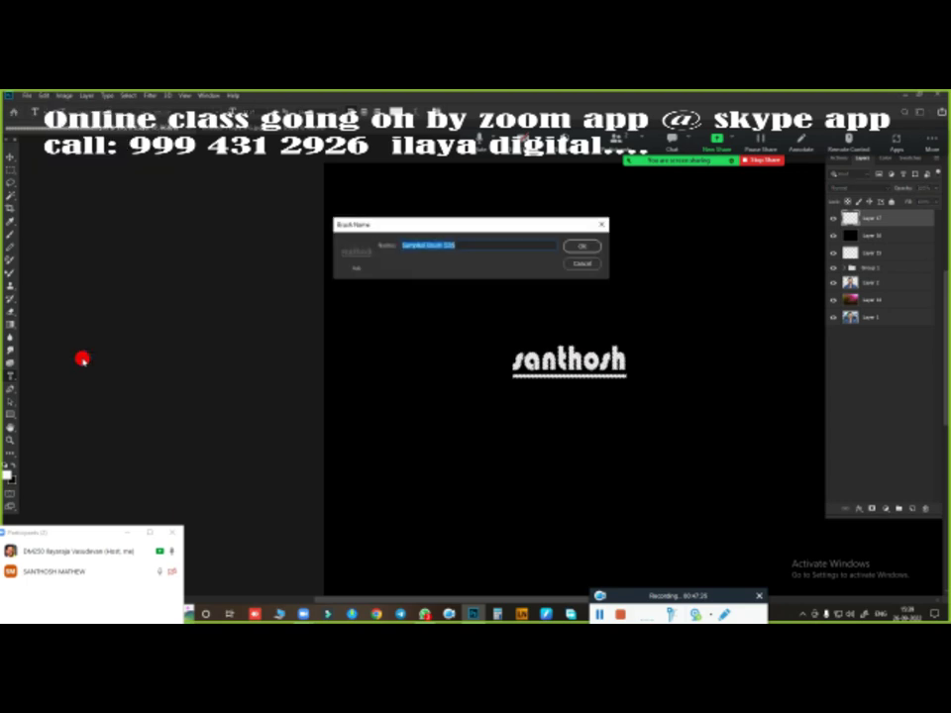
type("santhosh mentalwal")
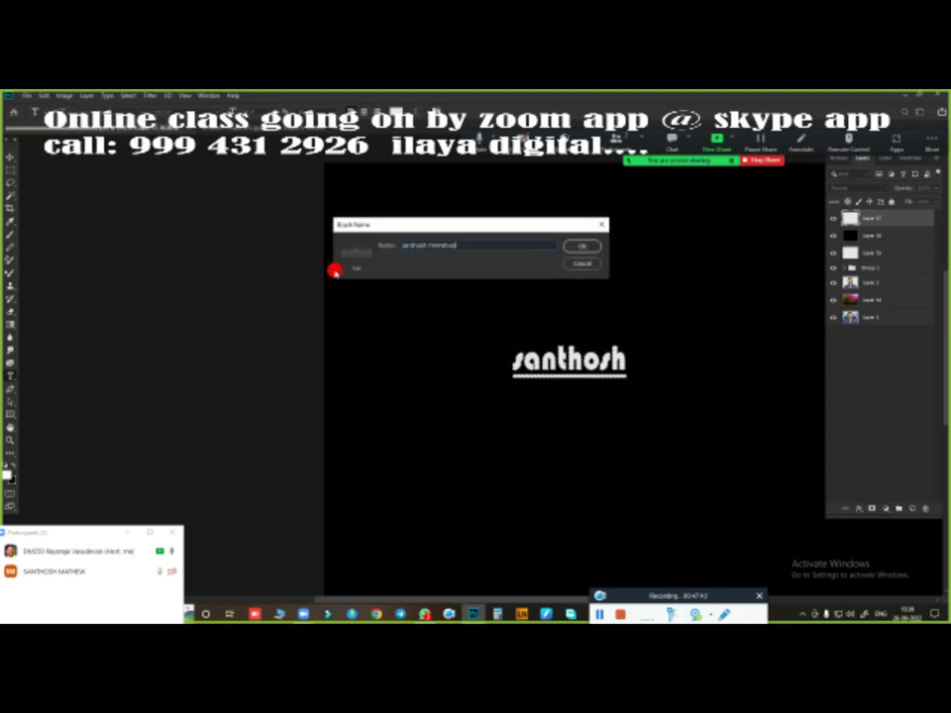
left_click(582, 246)
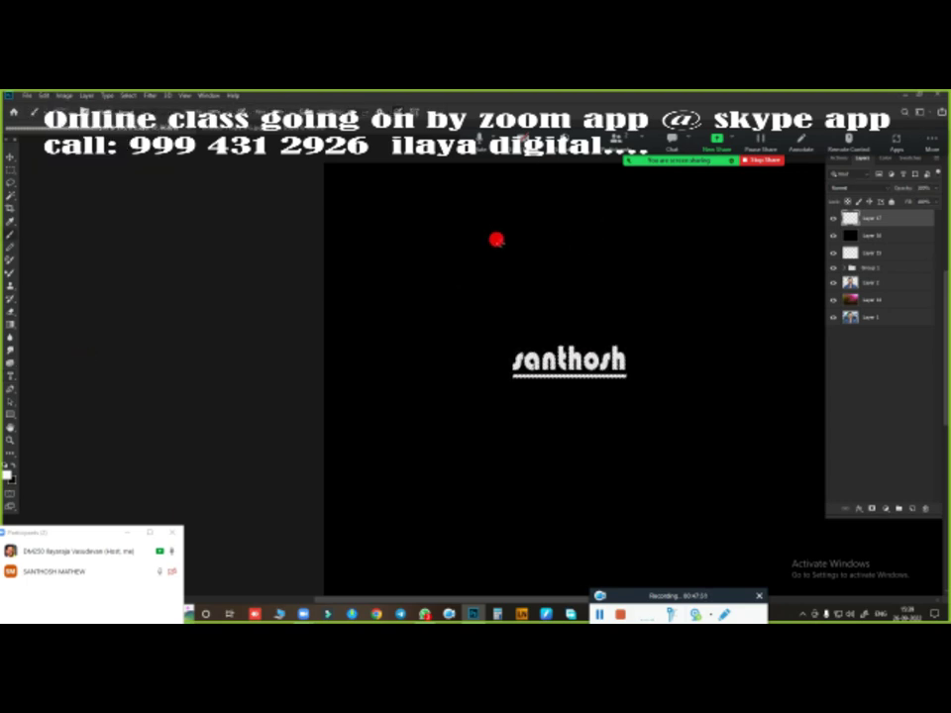
Step: Stamp the logo brush, then paint test stamps with the new name brush
right_click(402, 226)
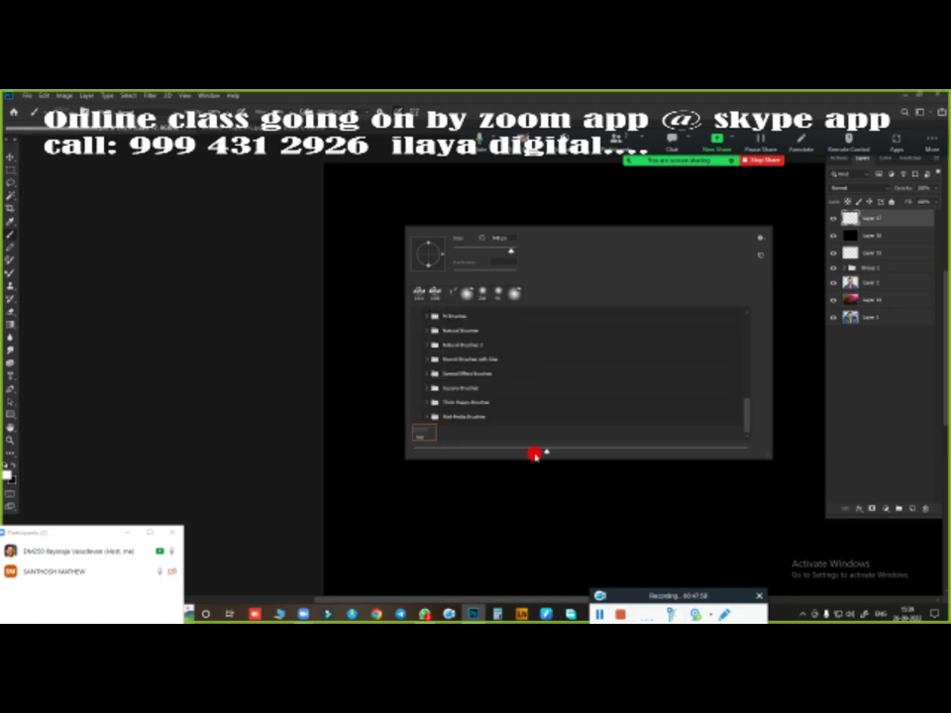
scroll(600, 353, "up", 5)
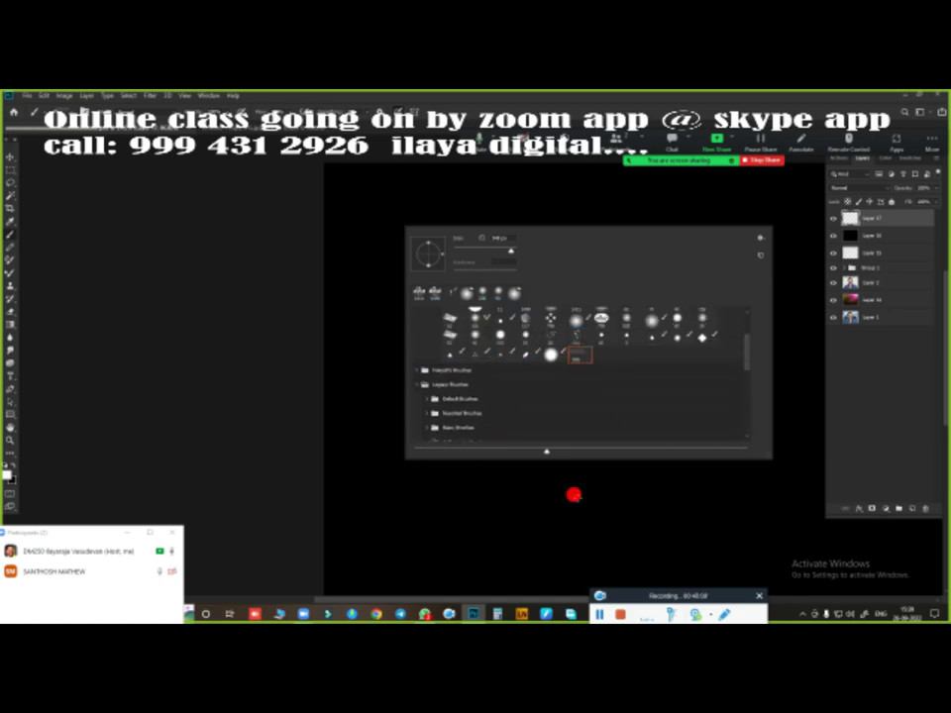
left_click(282, 324)
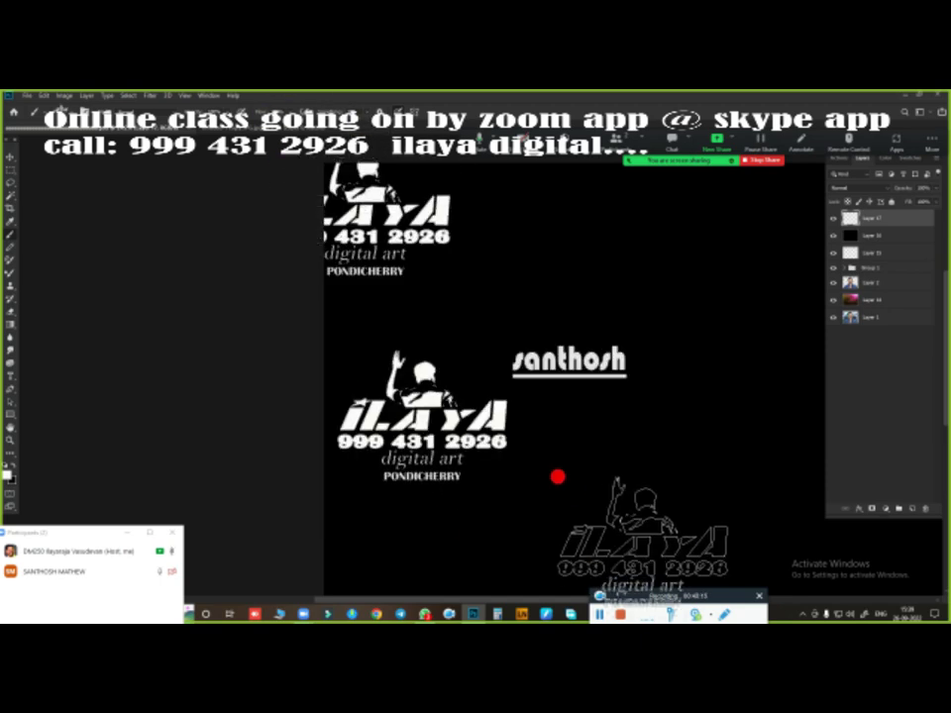
right_click(556, 475)
double_click(694, 439)
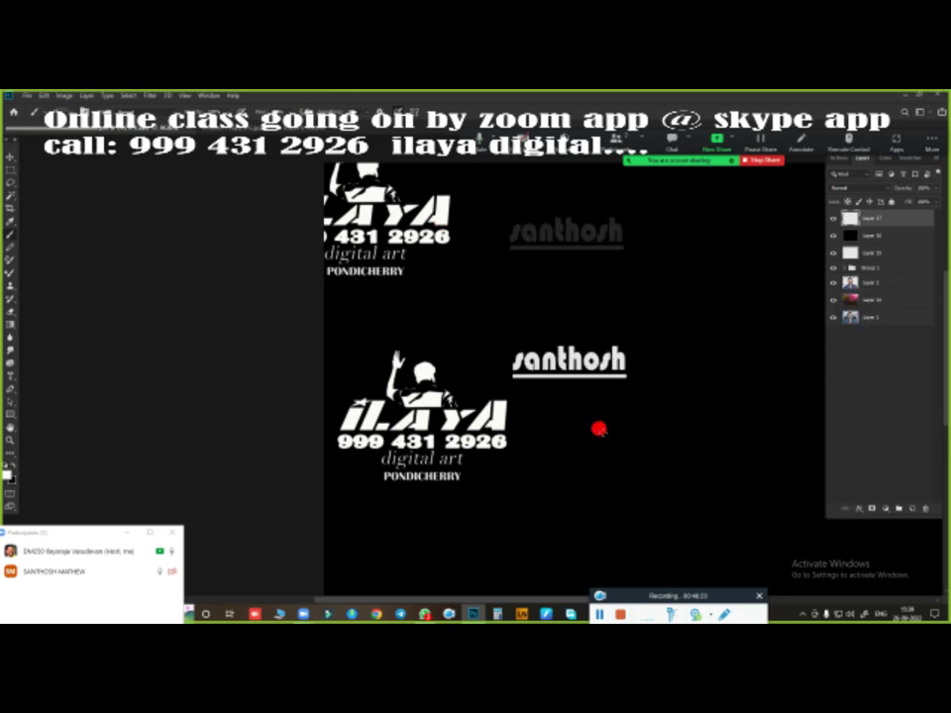
mouse_move(599, 429)
left_mouse_down()
mouse_move(630, 446)
mouse_move(435, 325)
mouse_move(614, 312)
left_mouse_up()
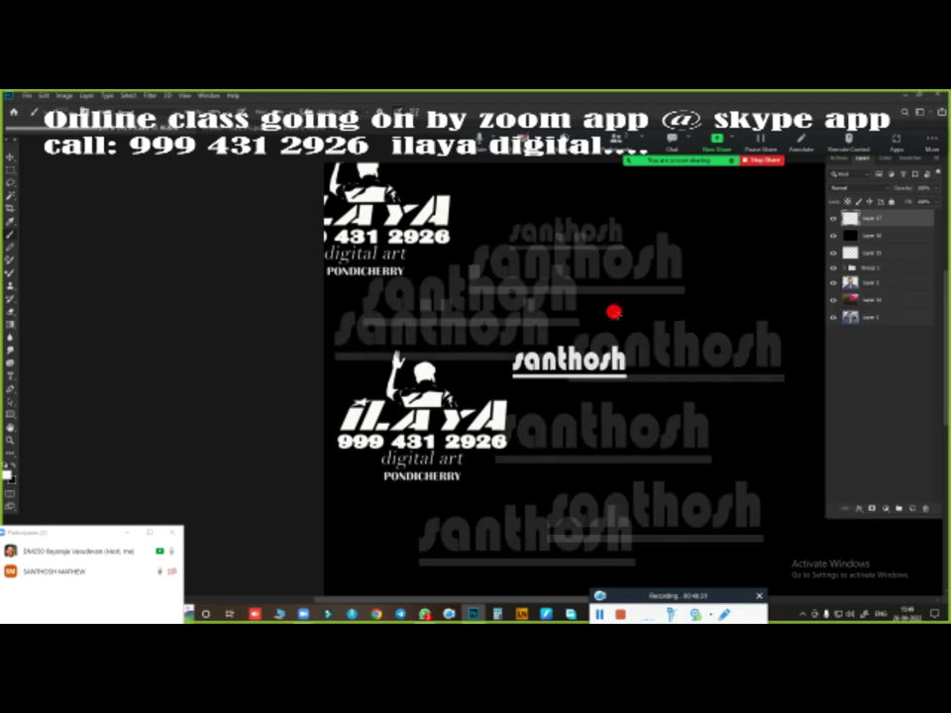
mouse_move(627, 435)
left_mouse_down()
mouse_move(752, 244)
mouse_move(448, 301)
mouse_move(682, 489)
left_mouse_up()
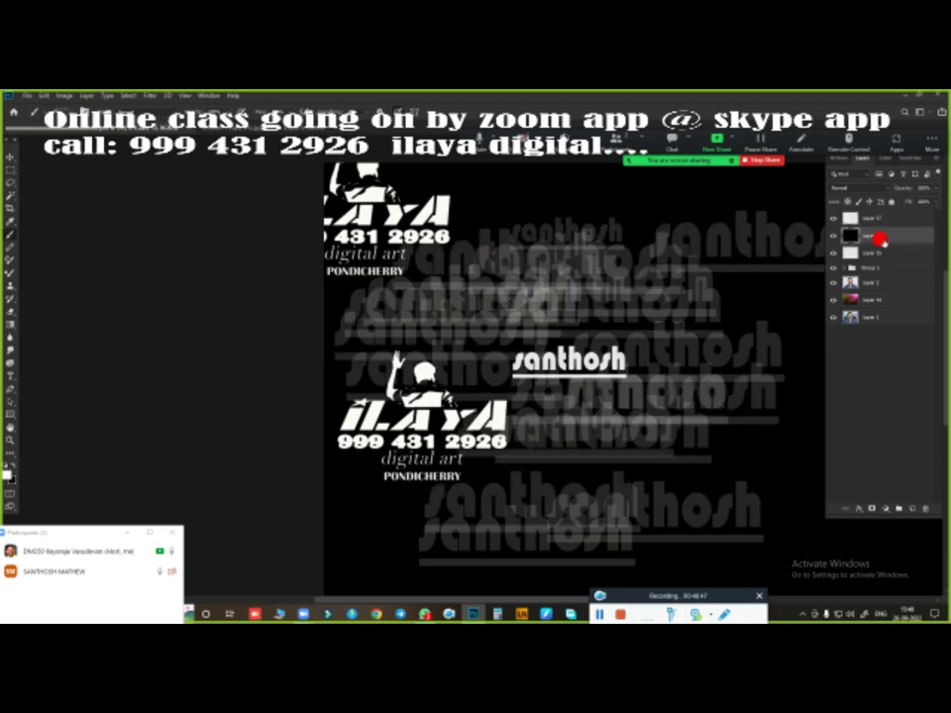
Step: Refill the black background layer to cover the test stamps
double_click(882, 239)
key("Escape")
key("ctrl+BackSpace")
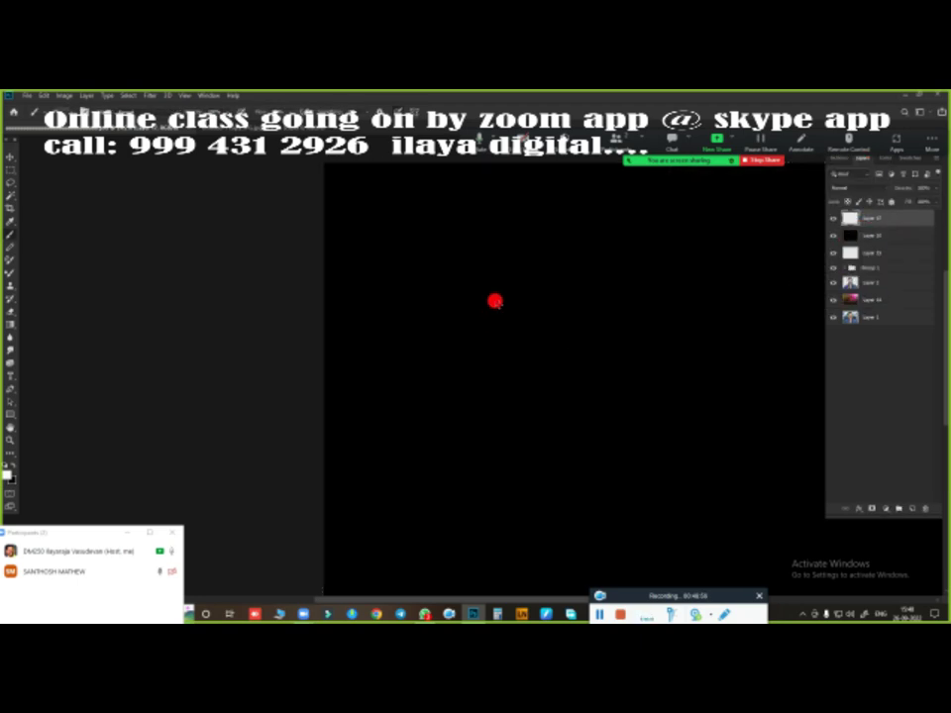
right_click(495, 300)
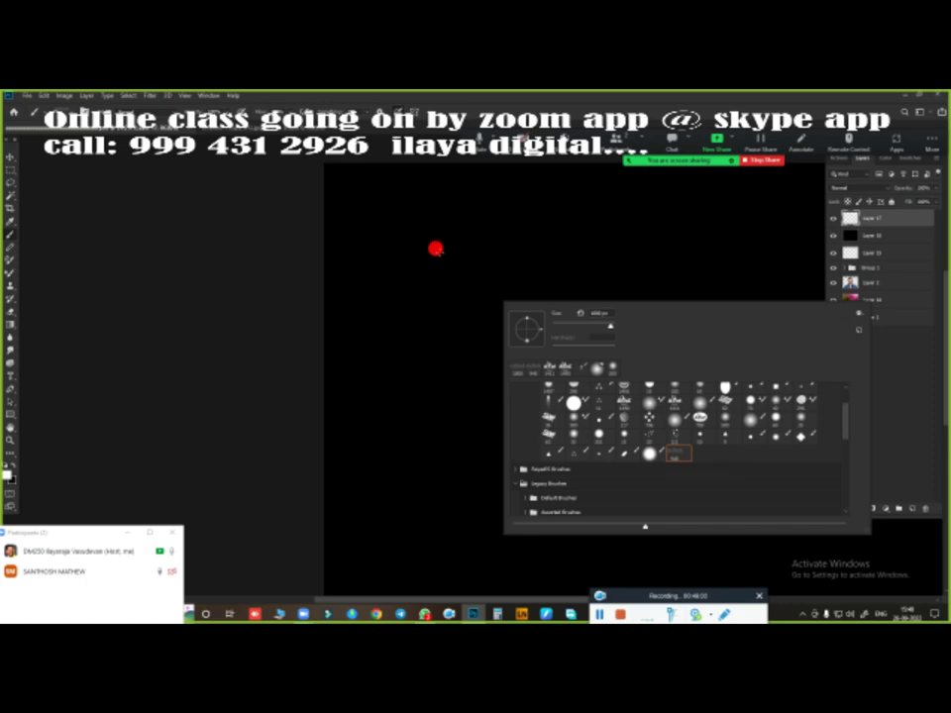